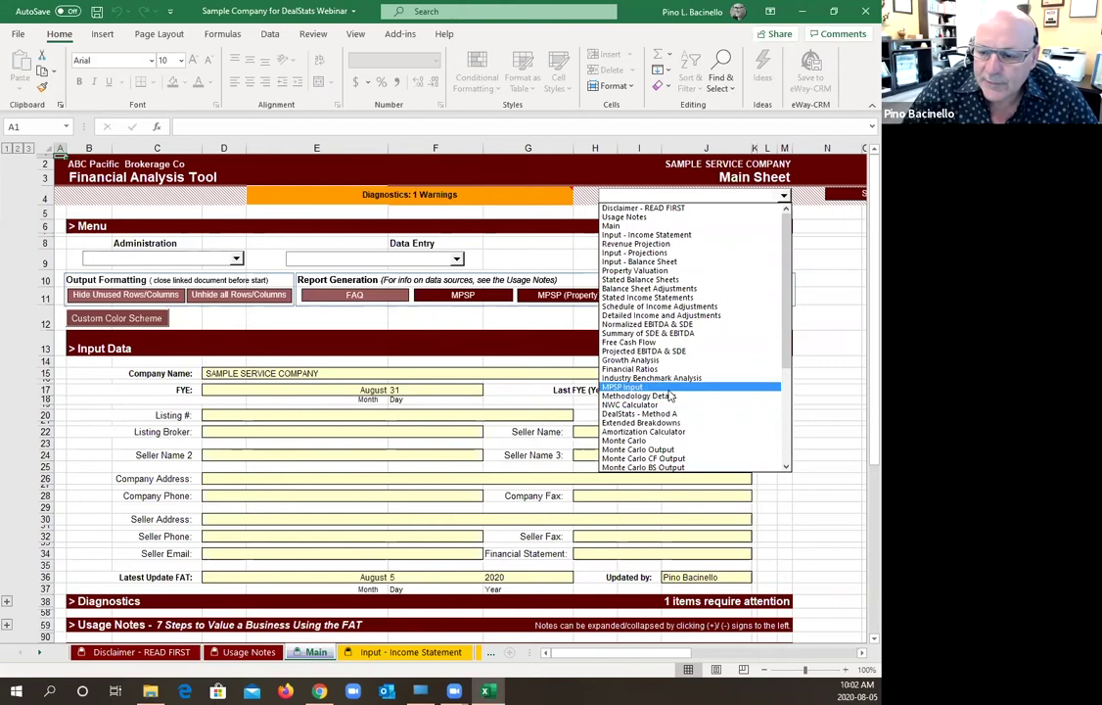
- Go to the MPSP Input sheet and review the income, market and cost approach valuation methodologies
left_click(671, 389)
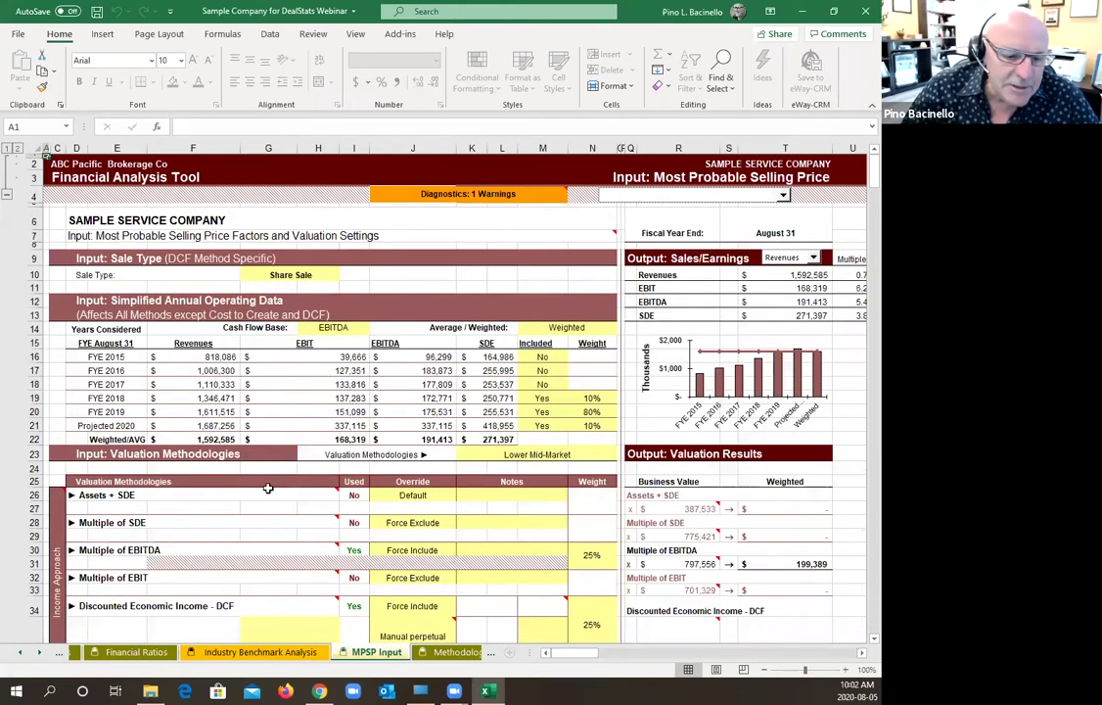
scroll(263, 507, "down", 8)
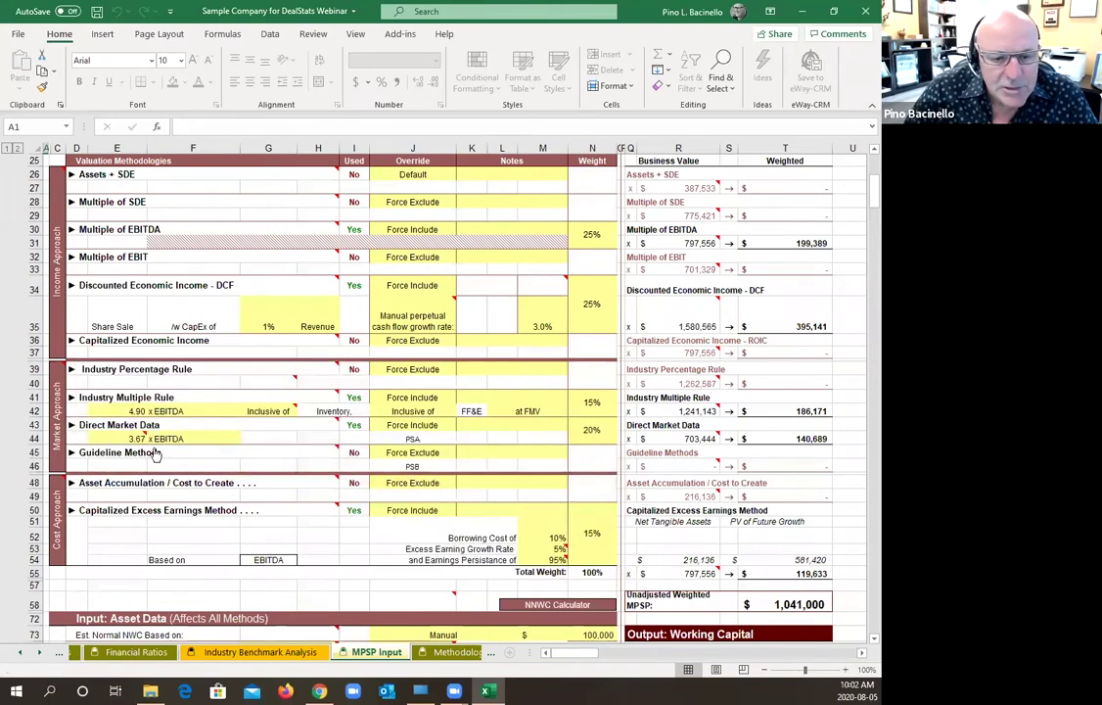
mouse_move(144, 437)
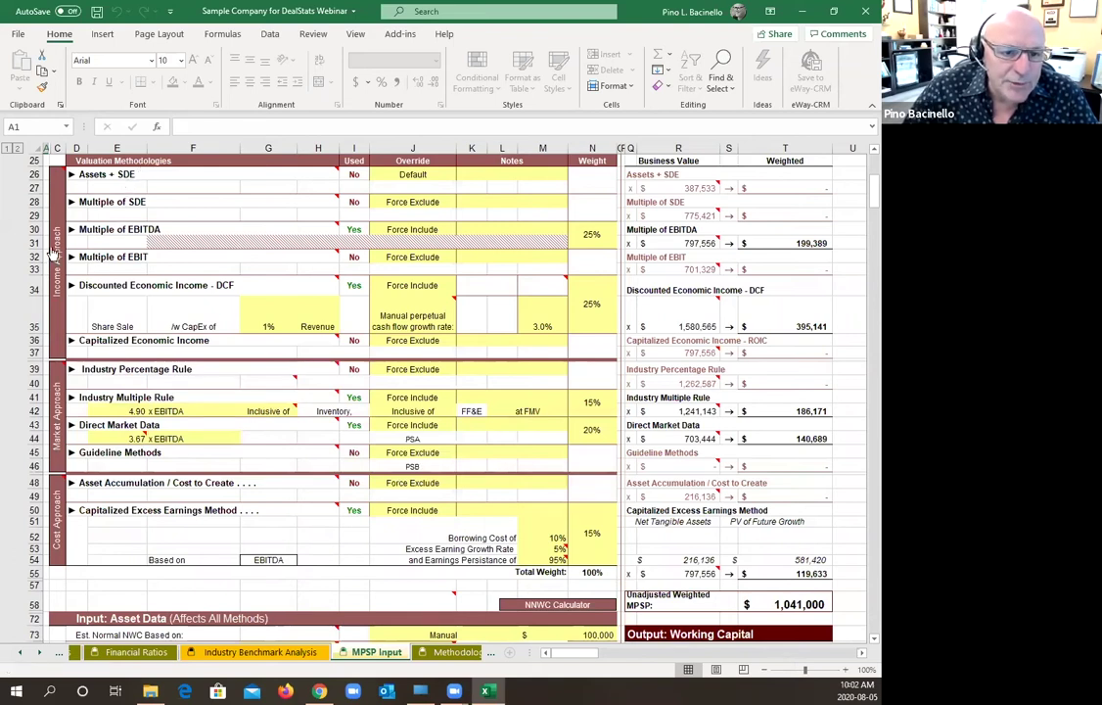
mouse_move(59, 326)
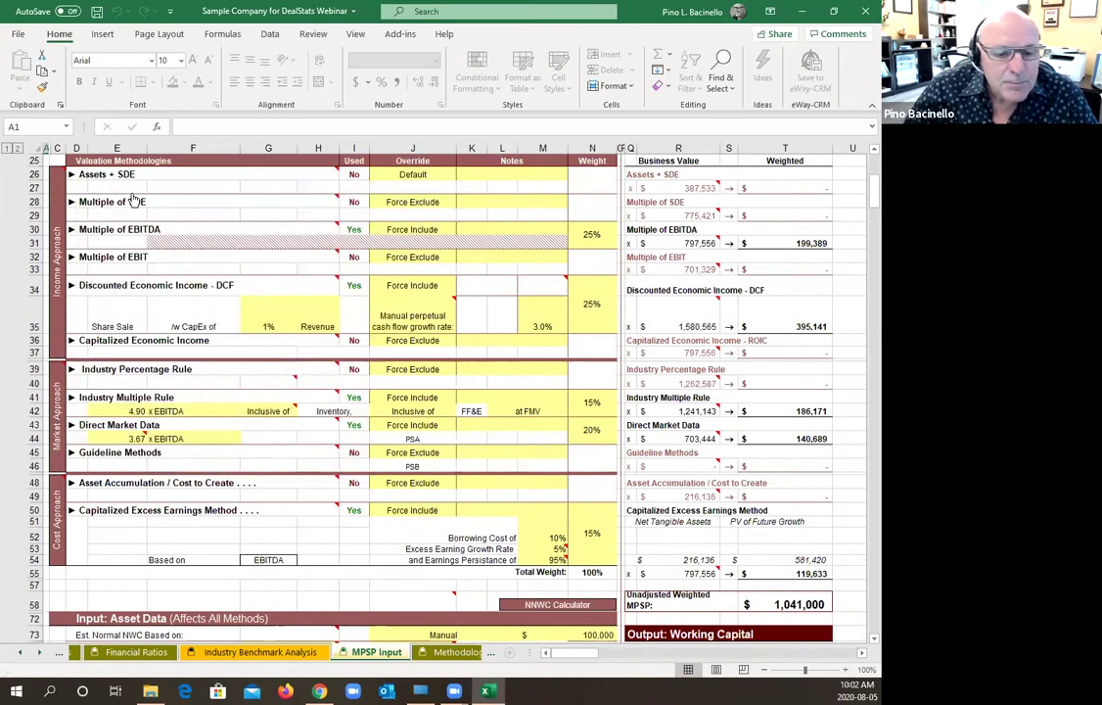
- Open the methodology details for Direct Market Data and select the whole section with its description and calculation
left_click(88, 430)
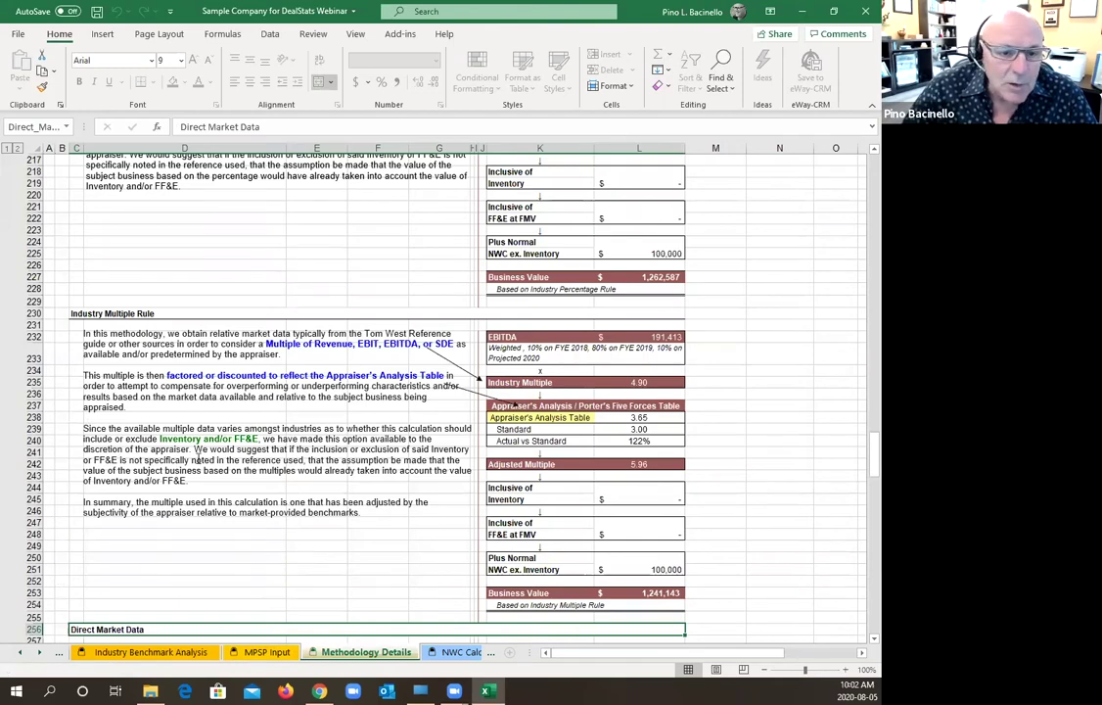
scroll(207, 468, "down", 6)
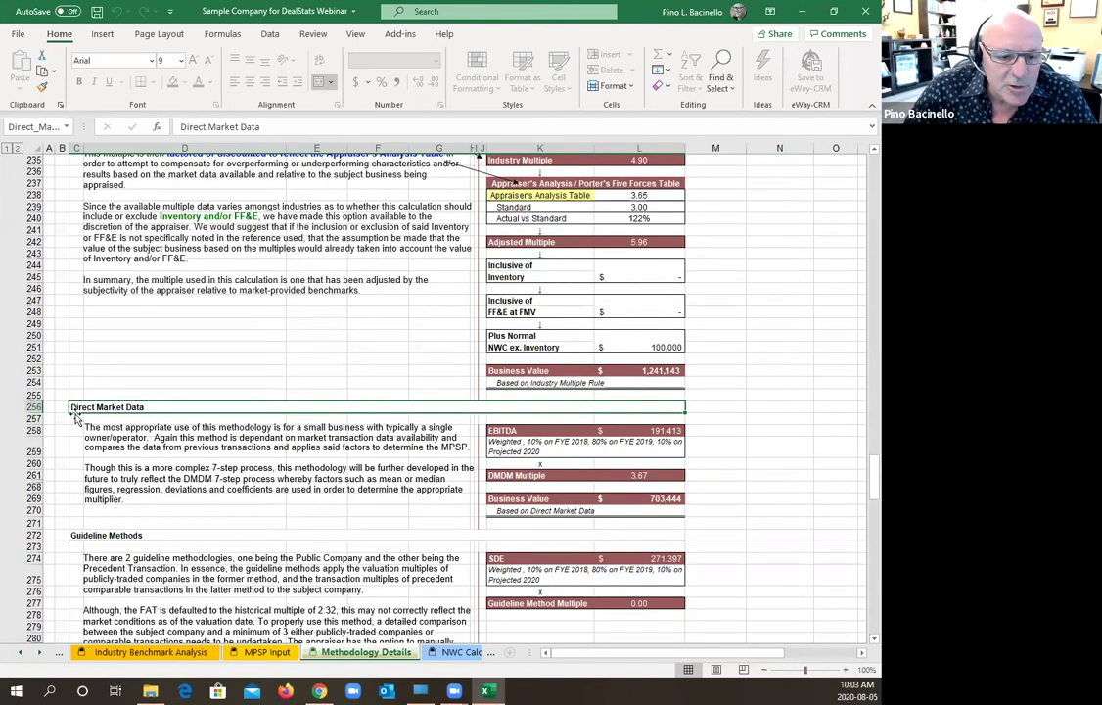
left_click_drag(76, 415, 79, 504)
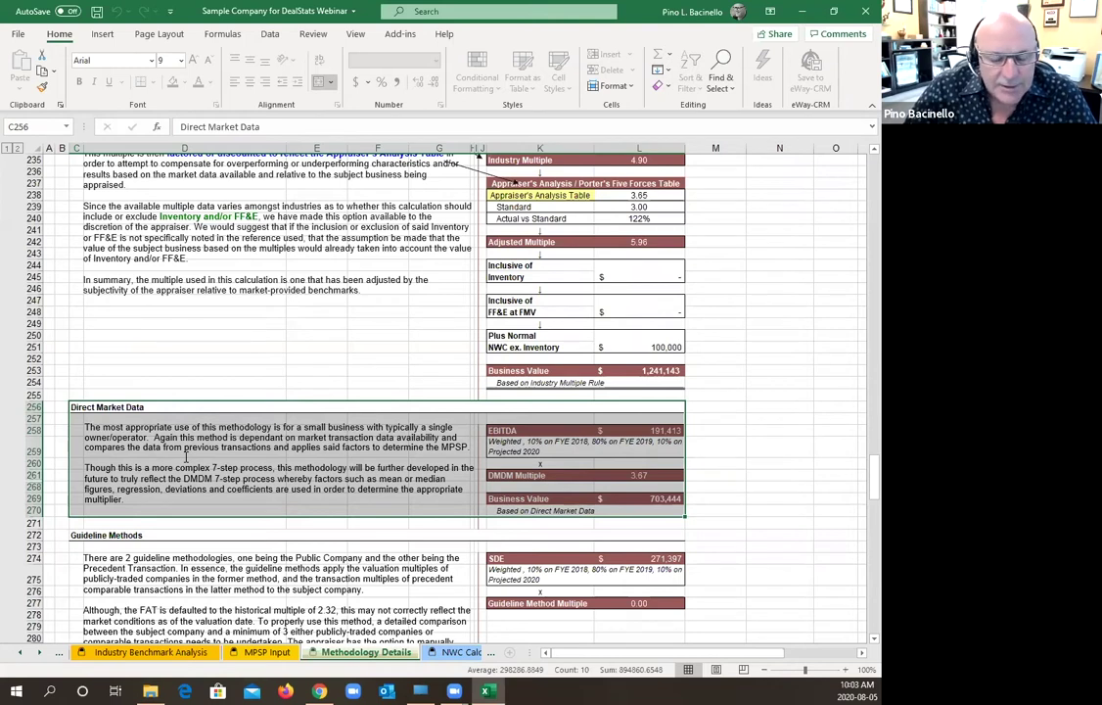
- Return to the MPSP Input sheet and read the notes on the market approach methods
left_click(274, 653)
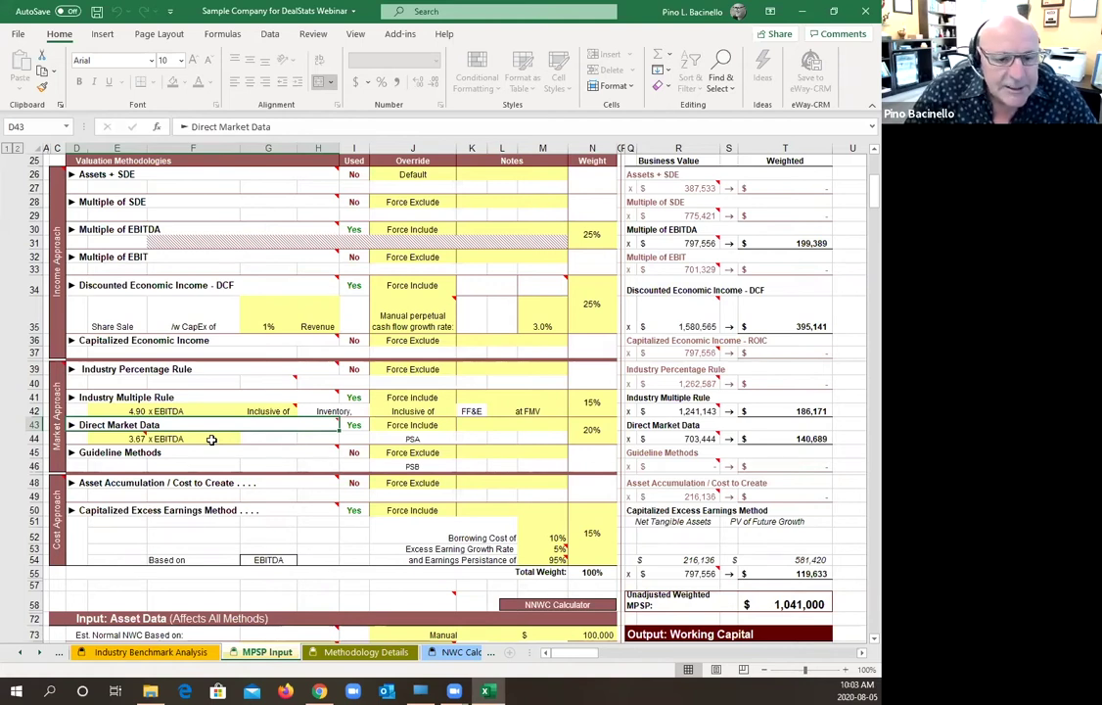
mouse_move(135, 373)
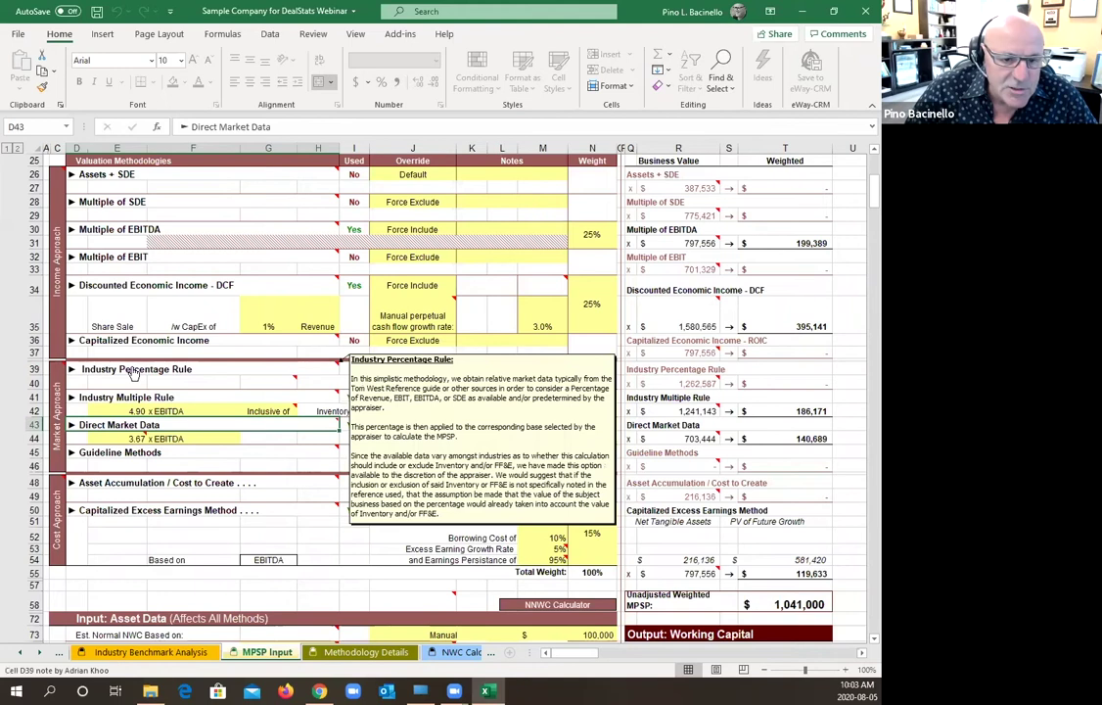
mouse_move(104, 404)
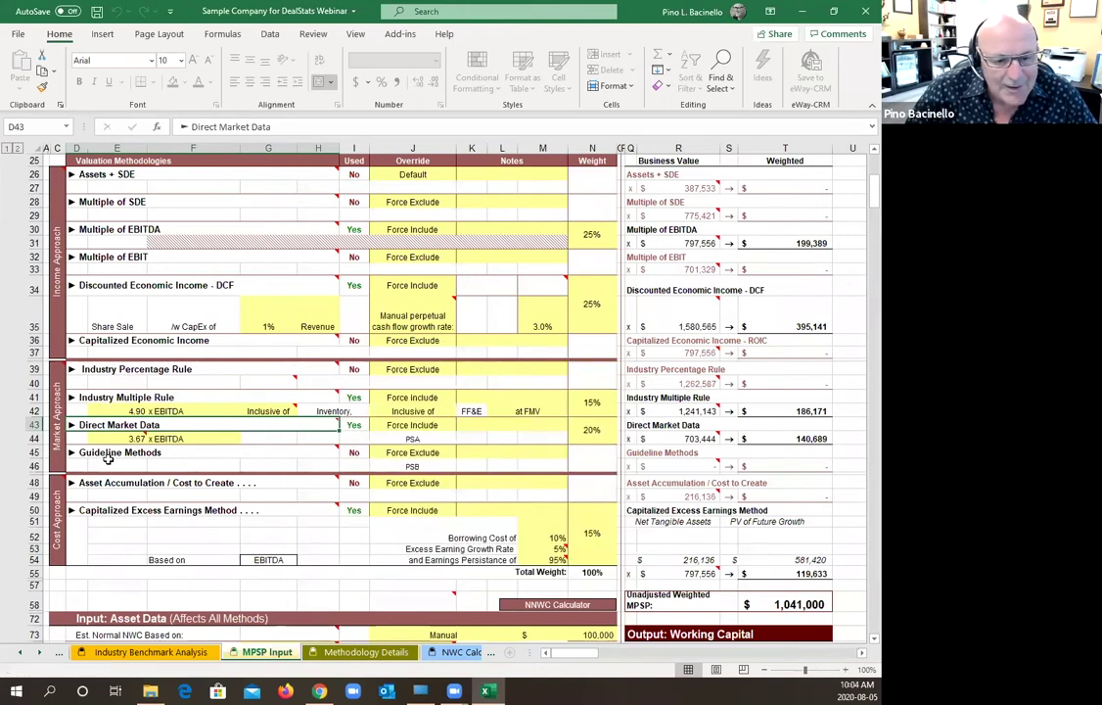
mouse_move(126, 459)
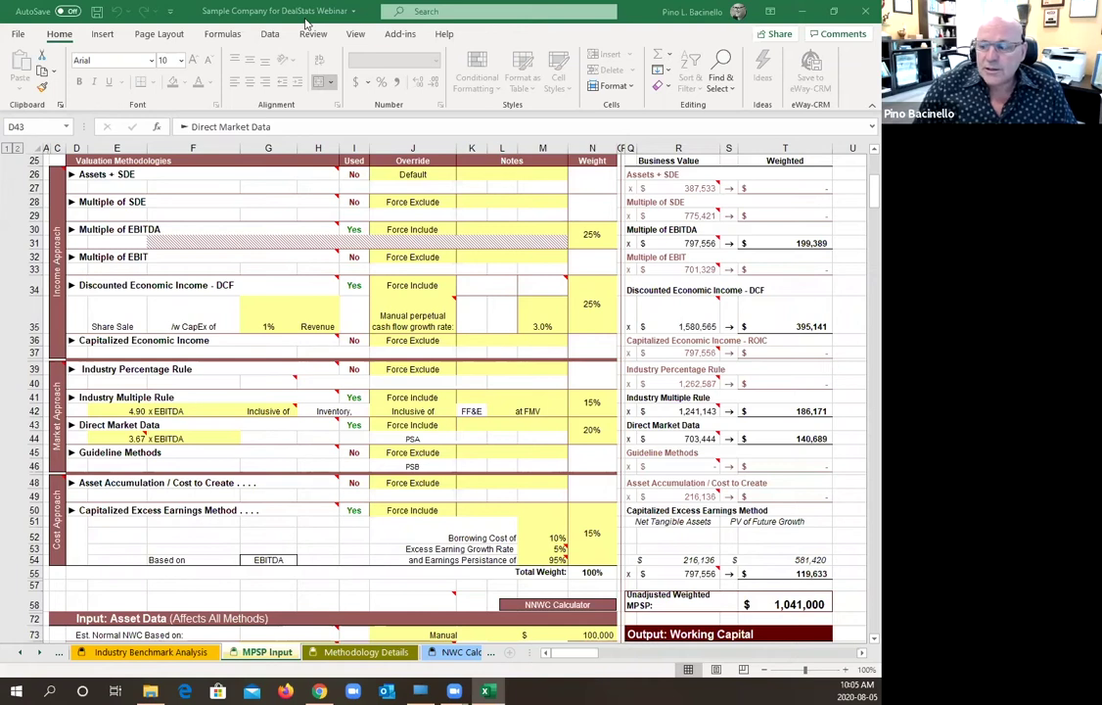
- Open the DealStats-Metal Fabrication workbook from the webinar folder and widen its Target Structure column to fit the contents
left_click(801, 11)
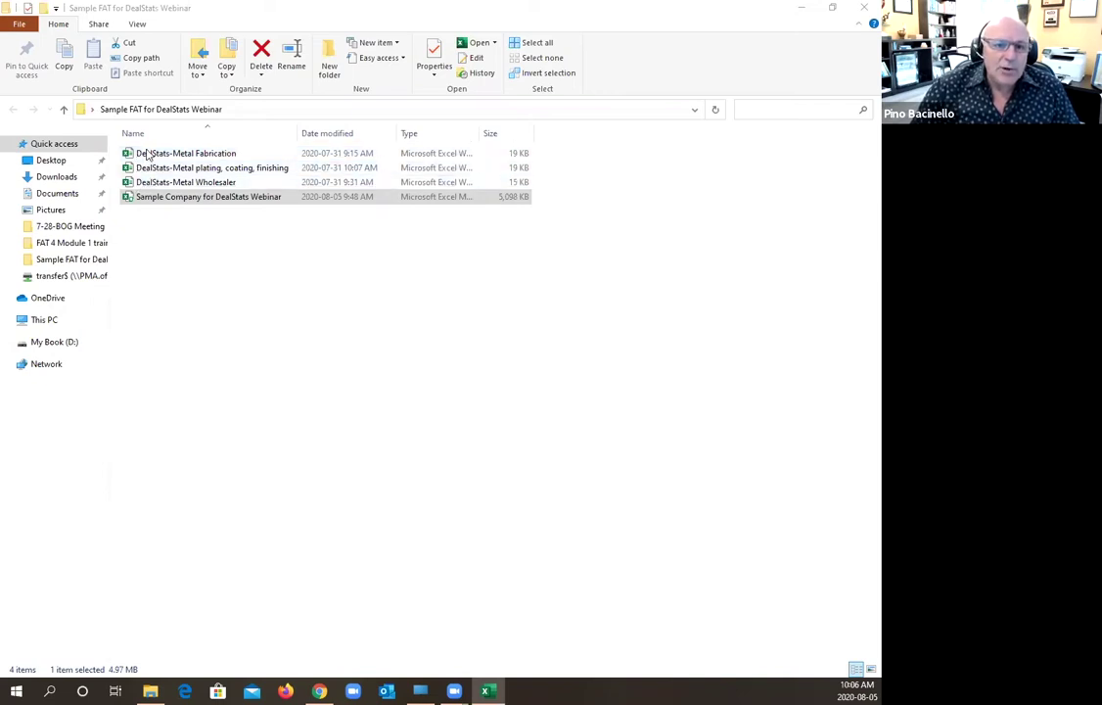
left_click(144, 156)
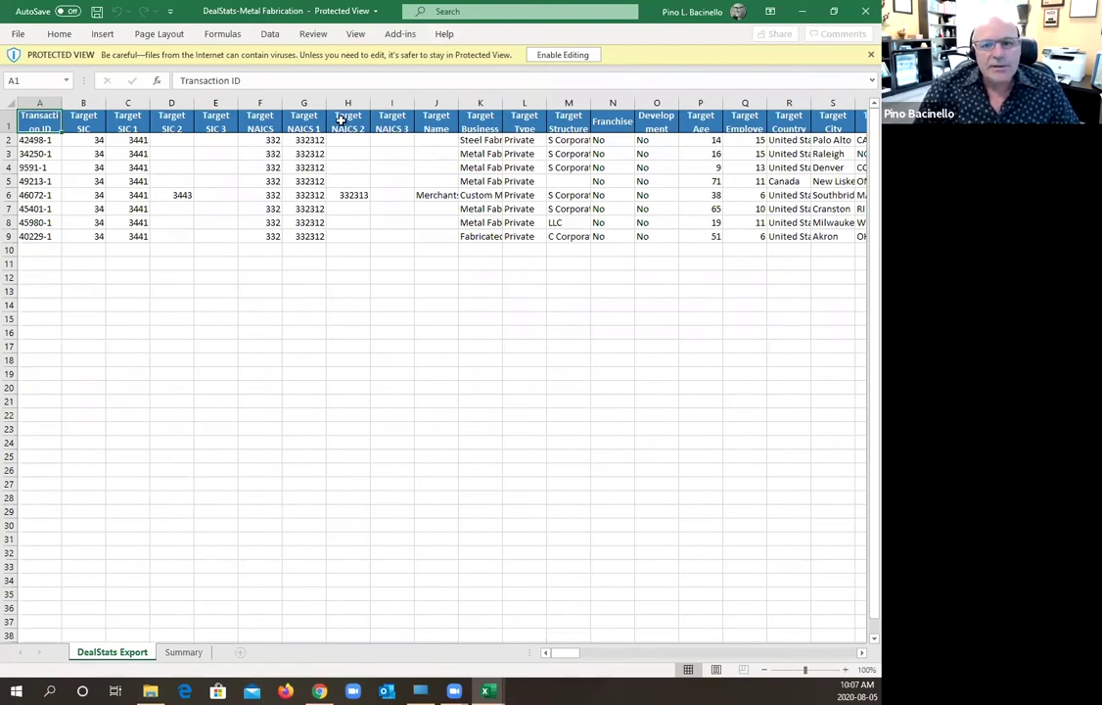
left_click(849, 653)
left_click_drag(849, 657, 461, 649)
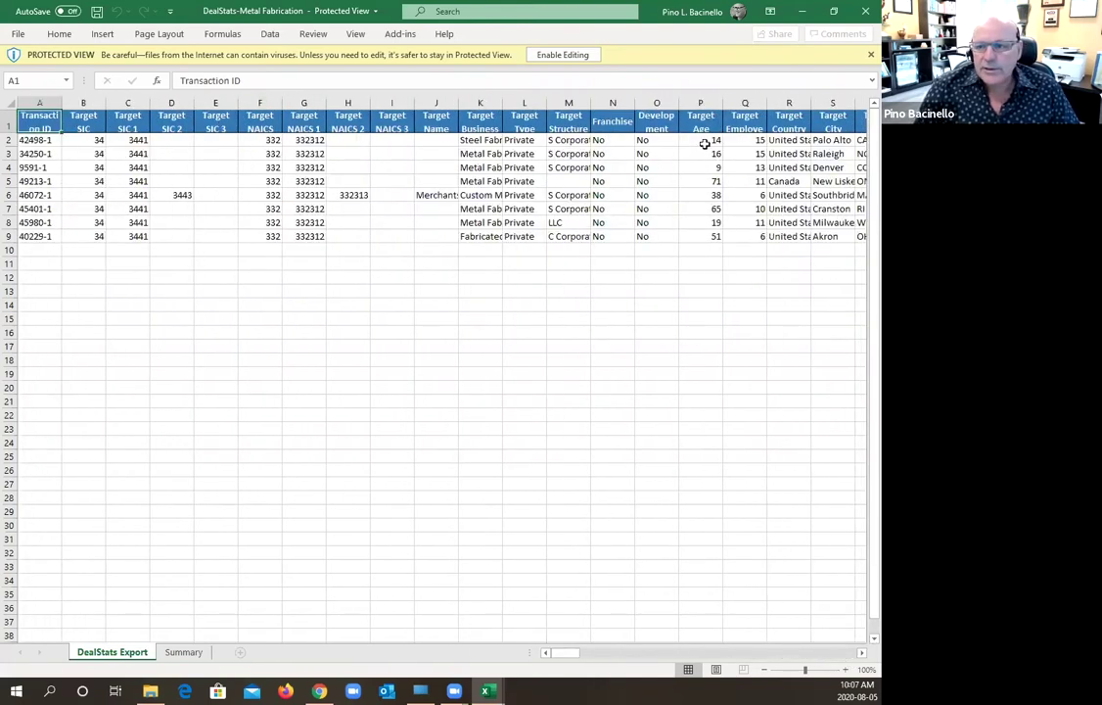
double_click(588, 102)
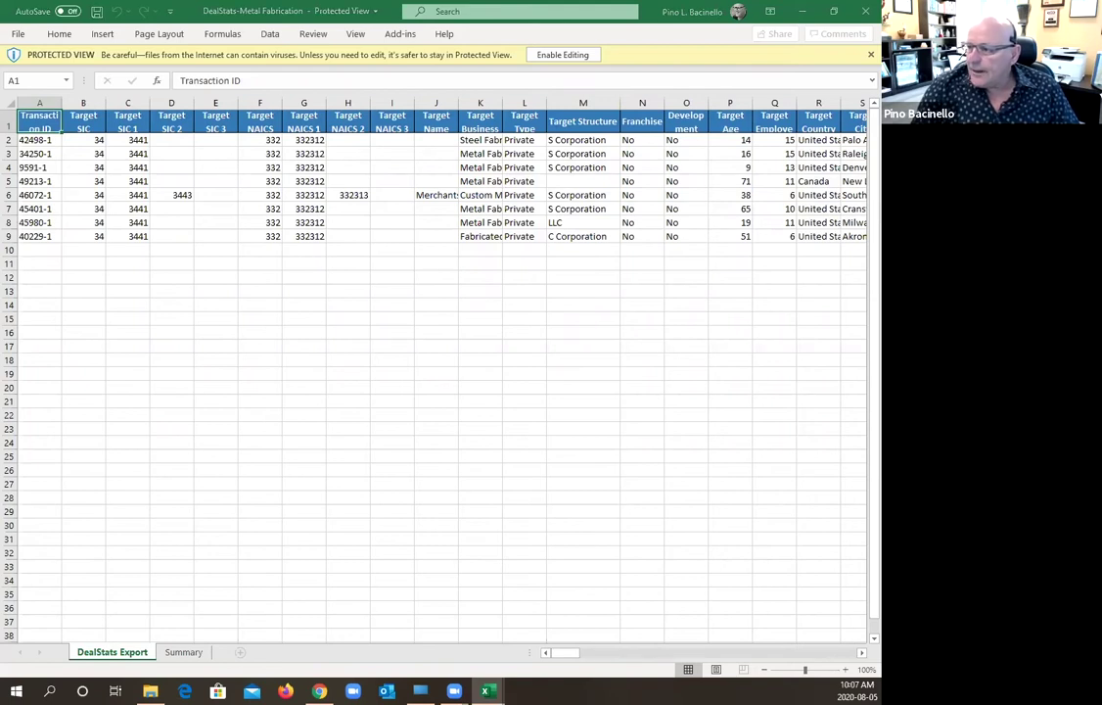
- Return to the Sample Company for DealStats Webinar workbook and go to the DealStats - Method A sheet
key("alt+Tab")
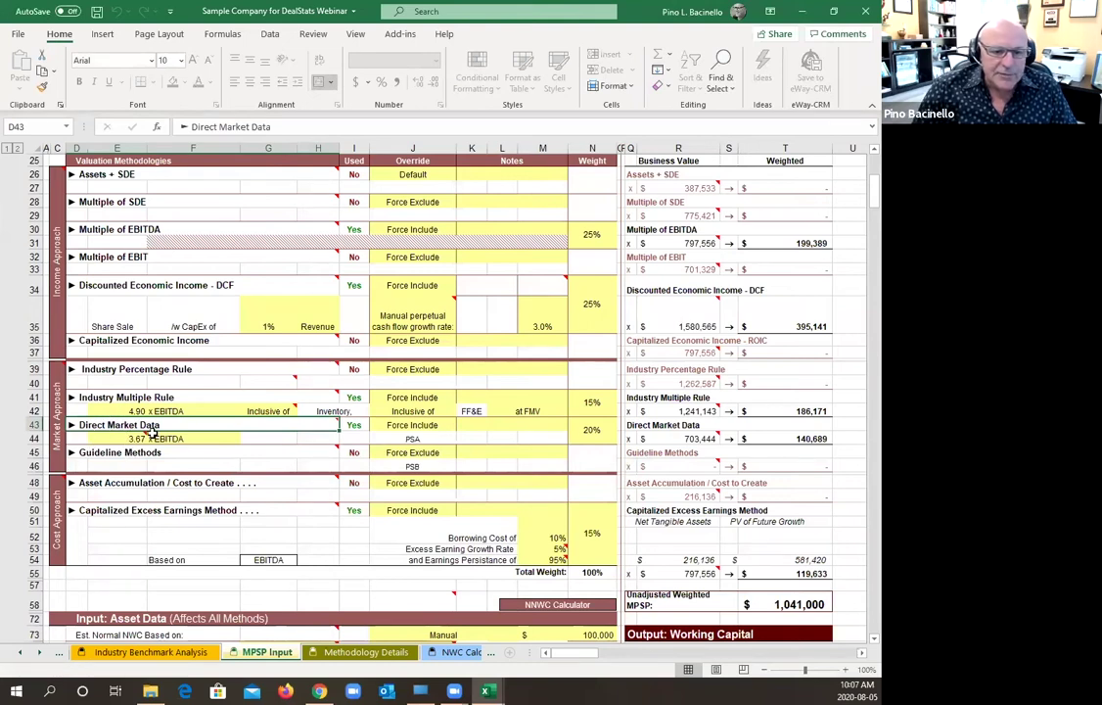
mouse_move(116, 441)
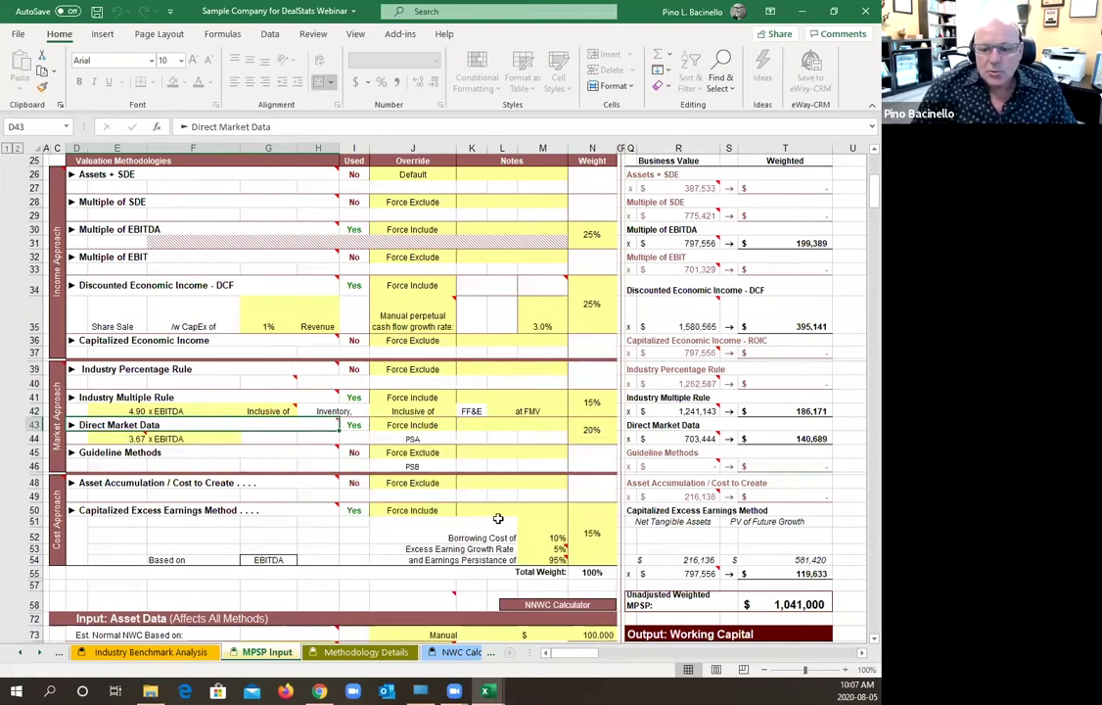
scroll(484, 250, "up", 8)
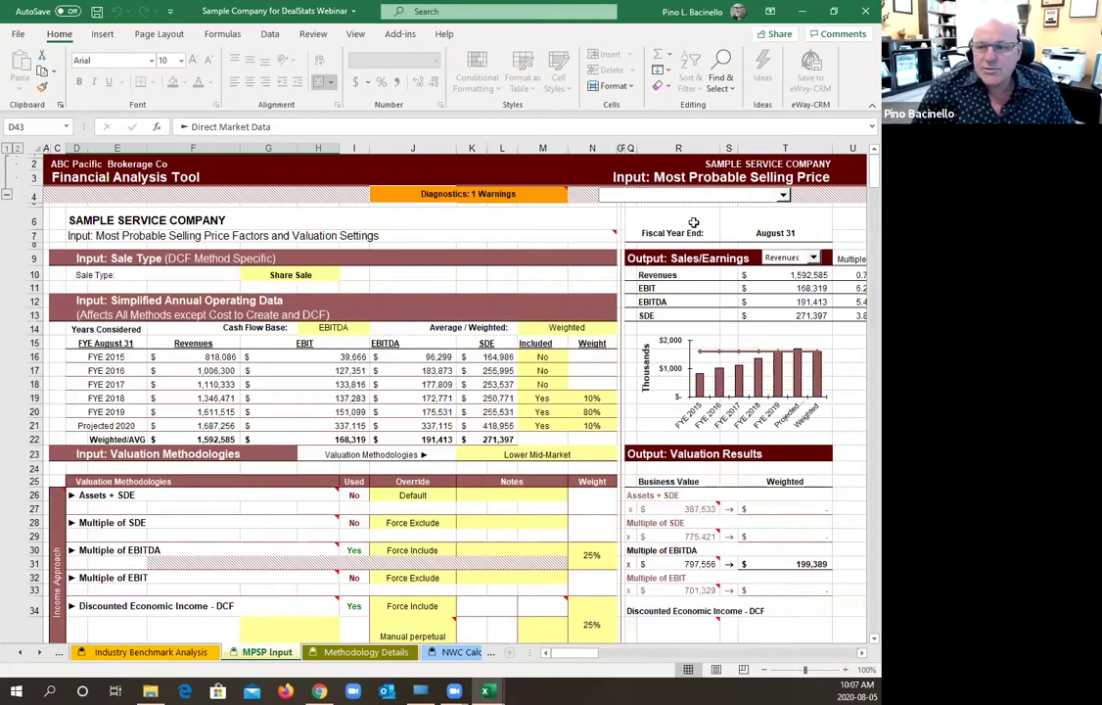
left_click(698, 197)
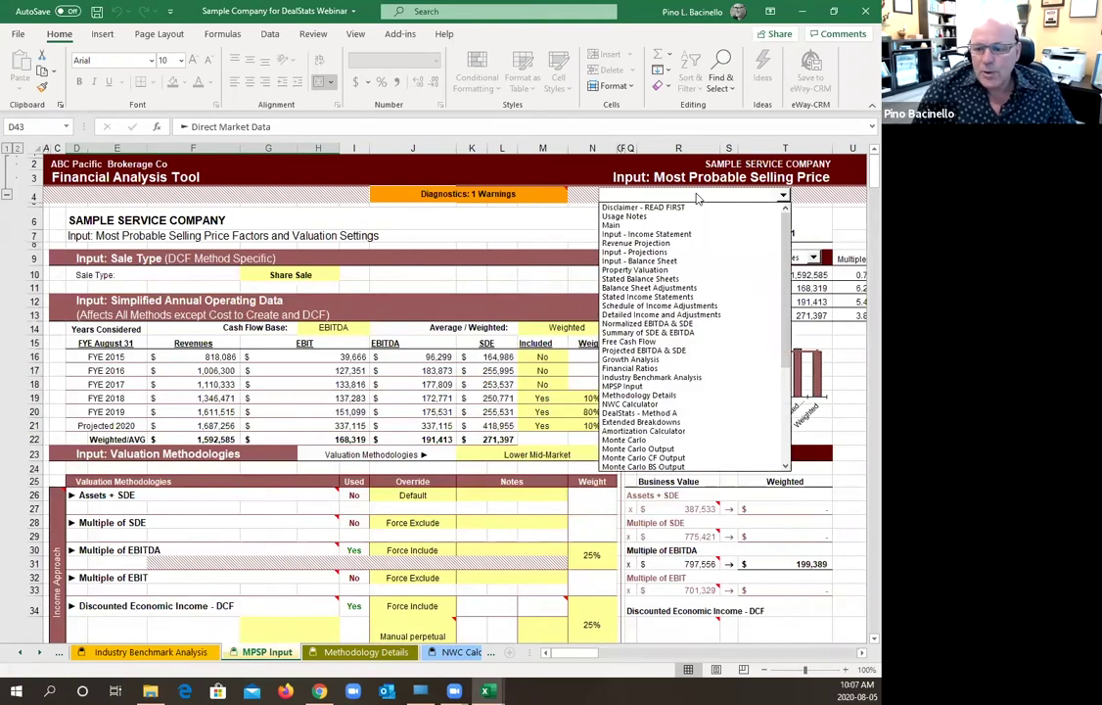
left_click(631, 414)
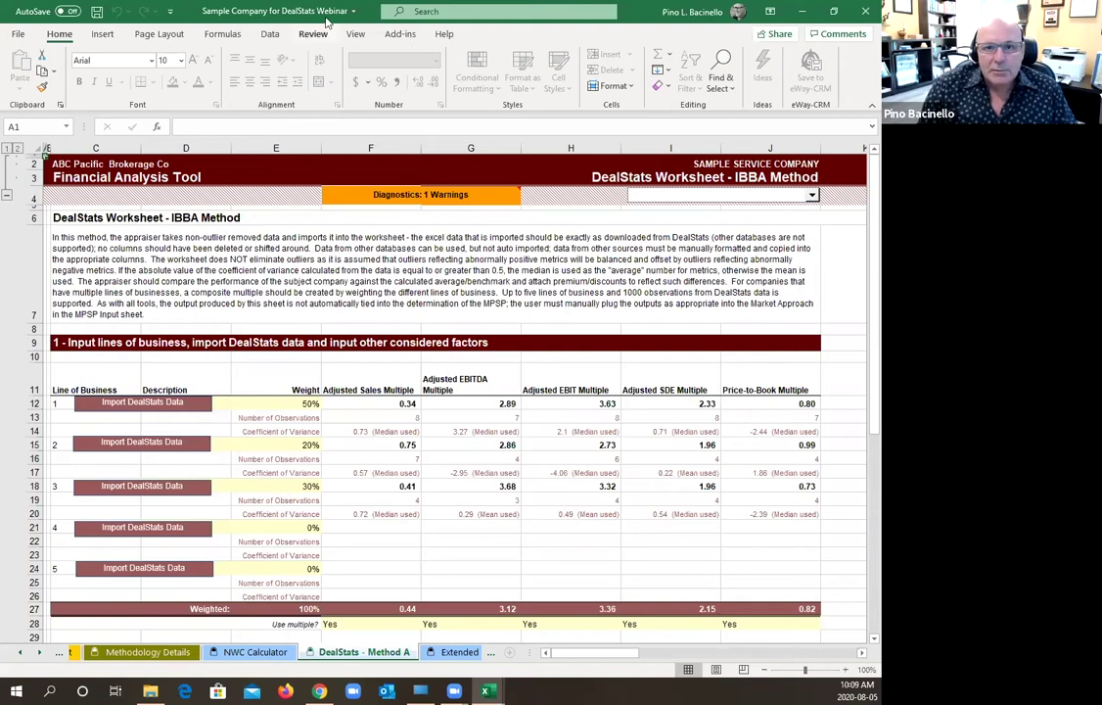
- Close the DealStats-Metal Fabrication workbook and start the DealStats data import for line of business 1 on the Method A sheet
left_click_drag(324, 10, 877, 33)
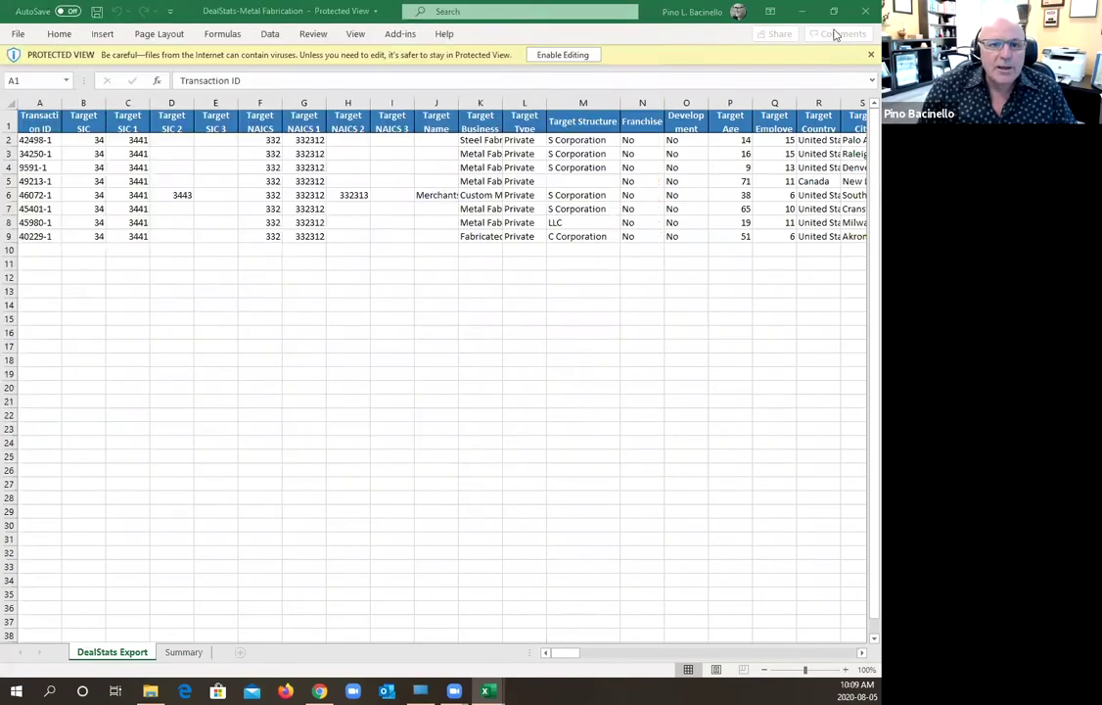
left_click(861, 10)
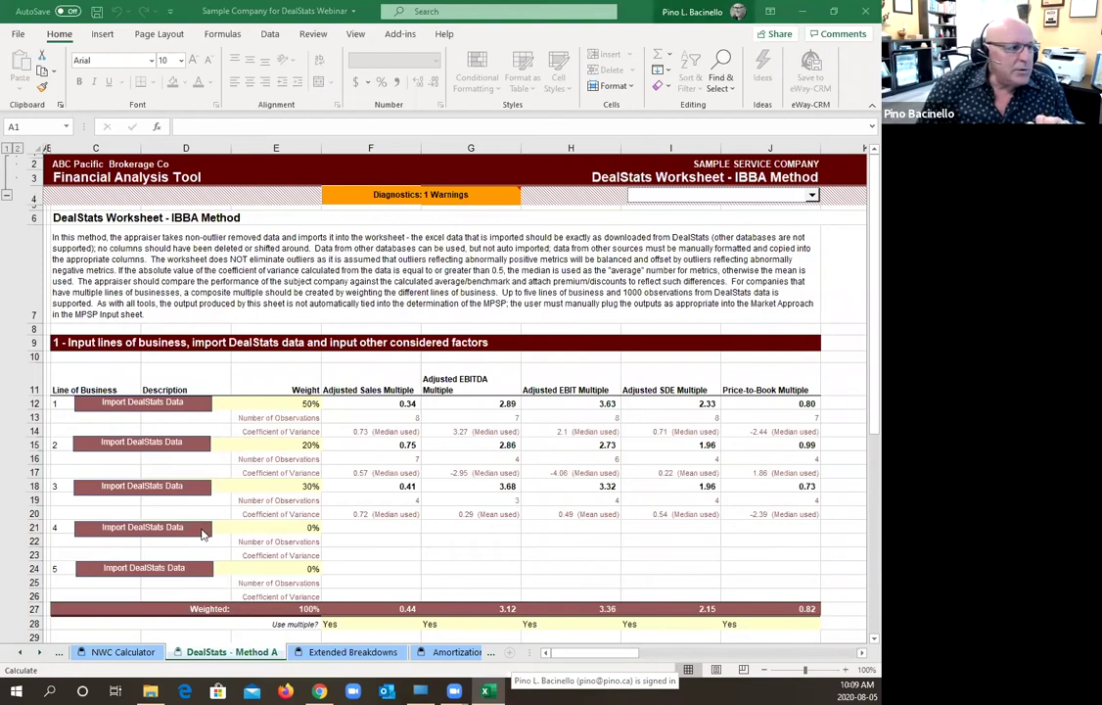
double_click(571, 555)
left_click(447, 384)
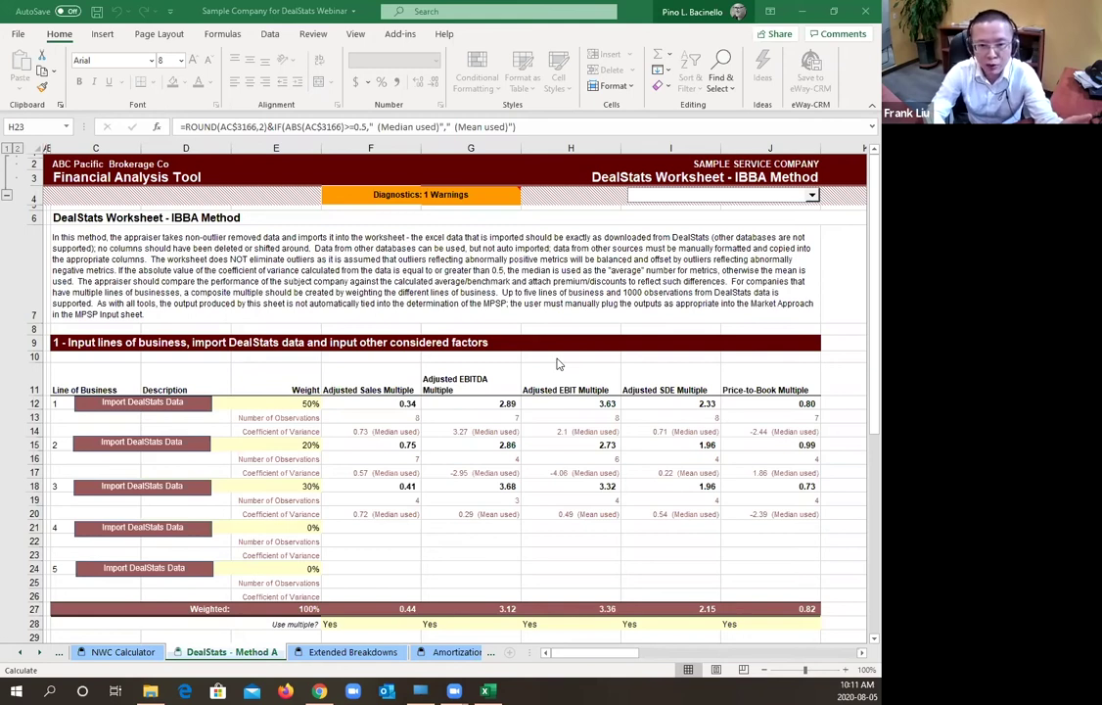
left_click(152, 409)
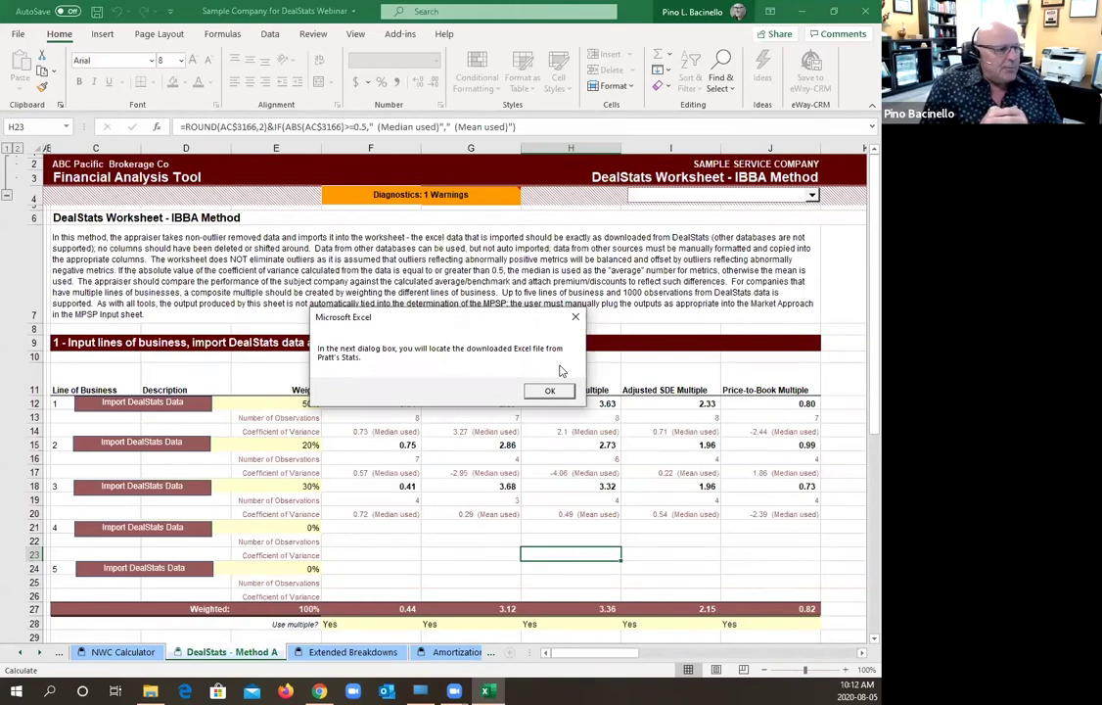
- Switch to Chrome, open the DealStats platform from the My BVR subscriptions and dismiss the feedback banner
key("alt+Tab")
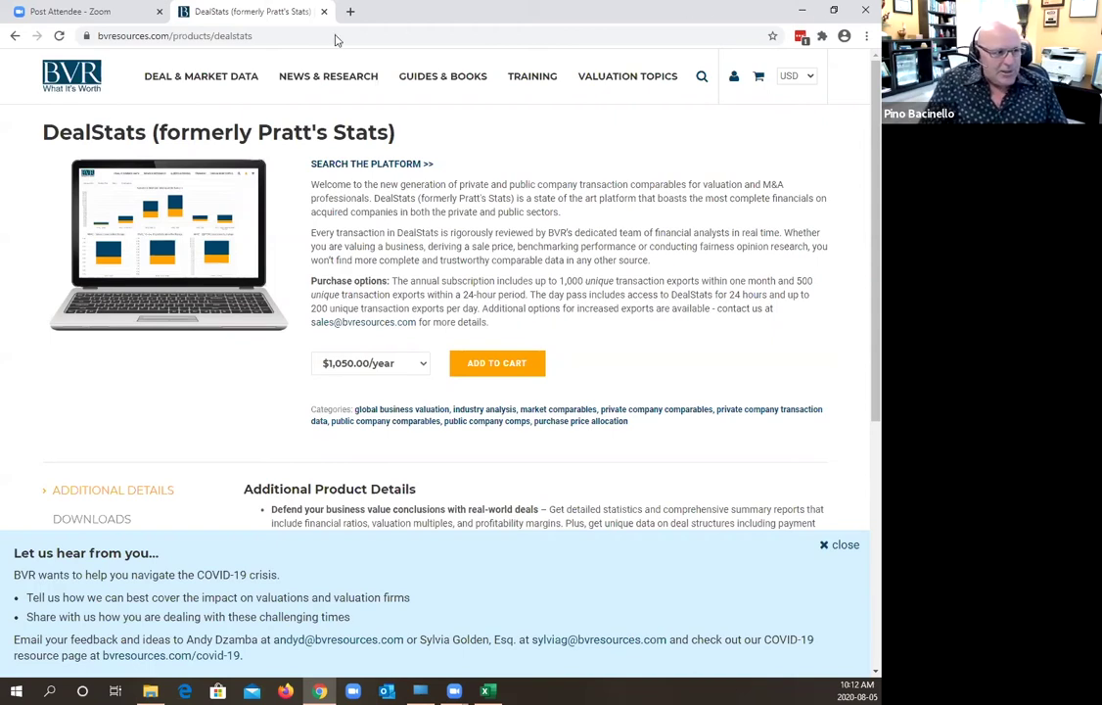
left_click(246, 39)
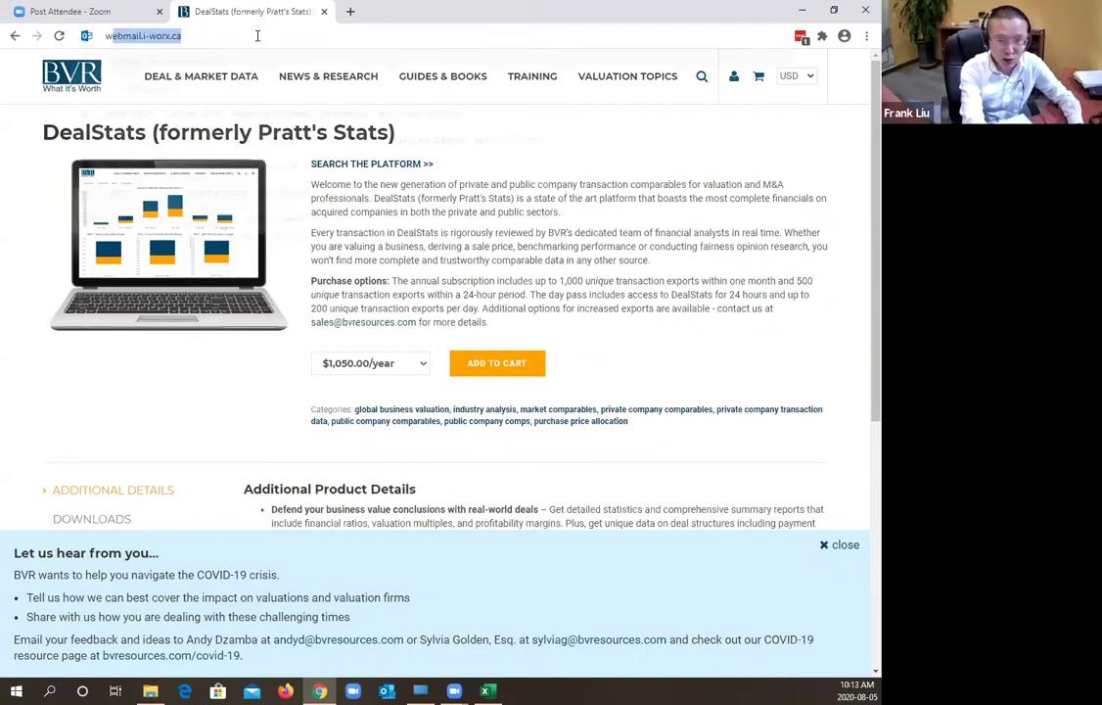
type("ww.")
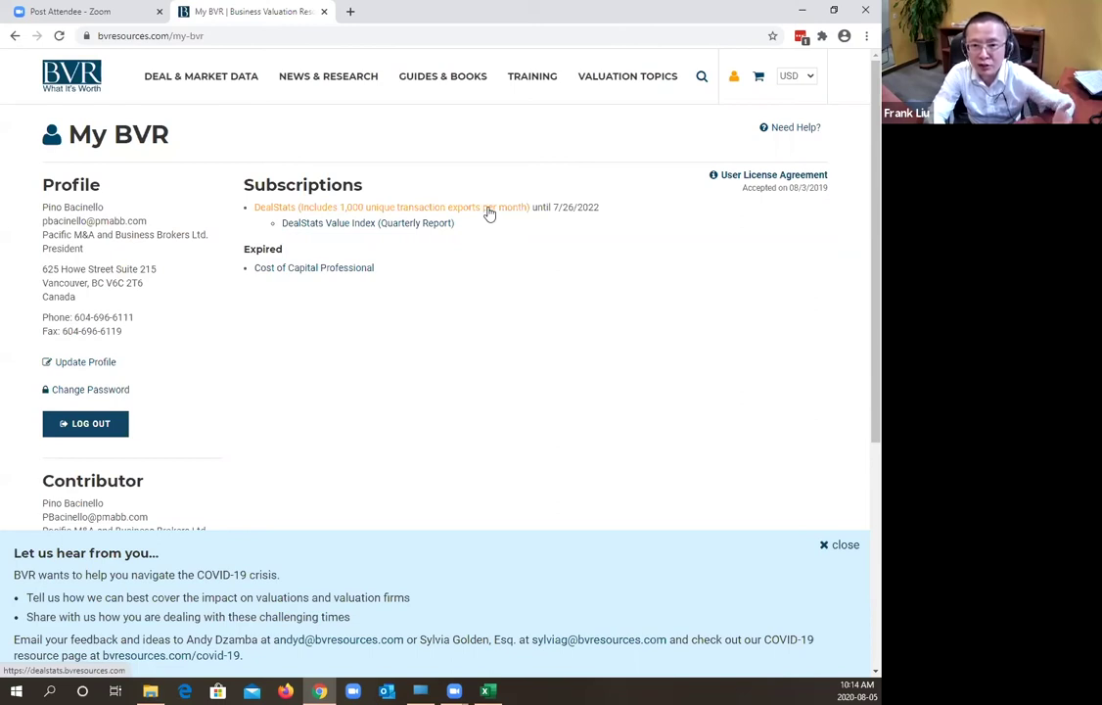
left_click(489, 214)
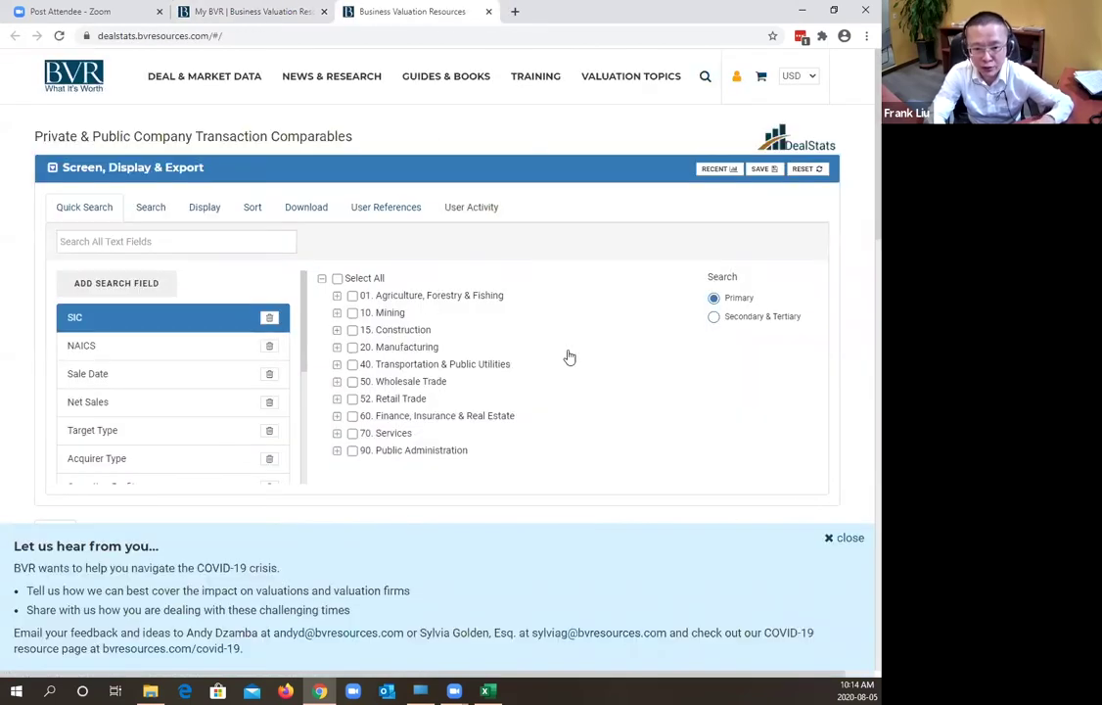
left_click(842, 536)
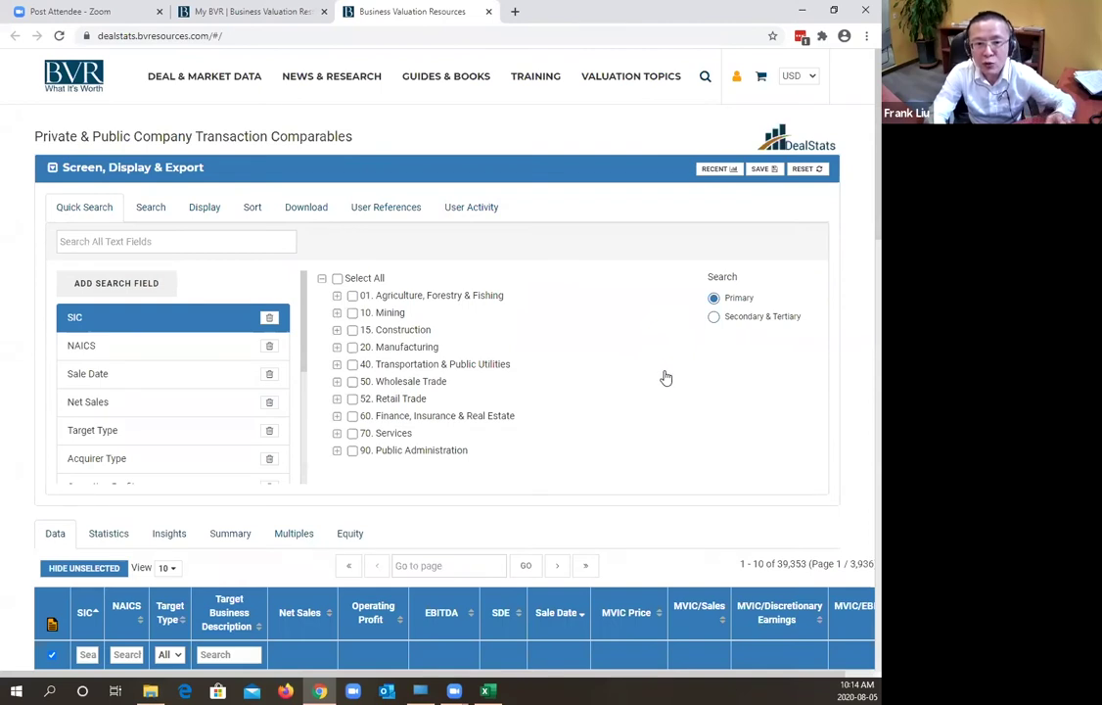
- Filter the transaction data by the target business description "metal fabrication"
scroll(666, 378, "down", 2)
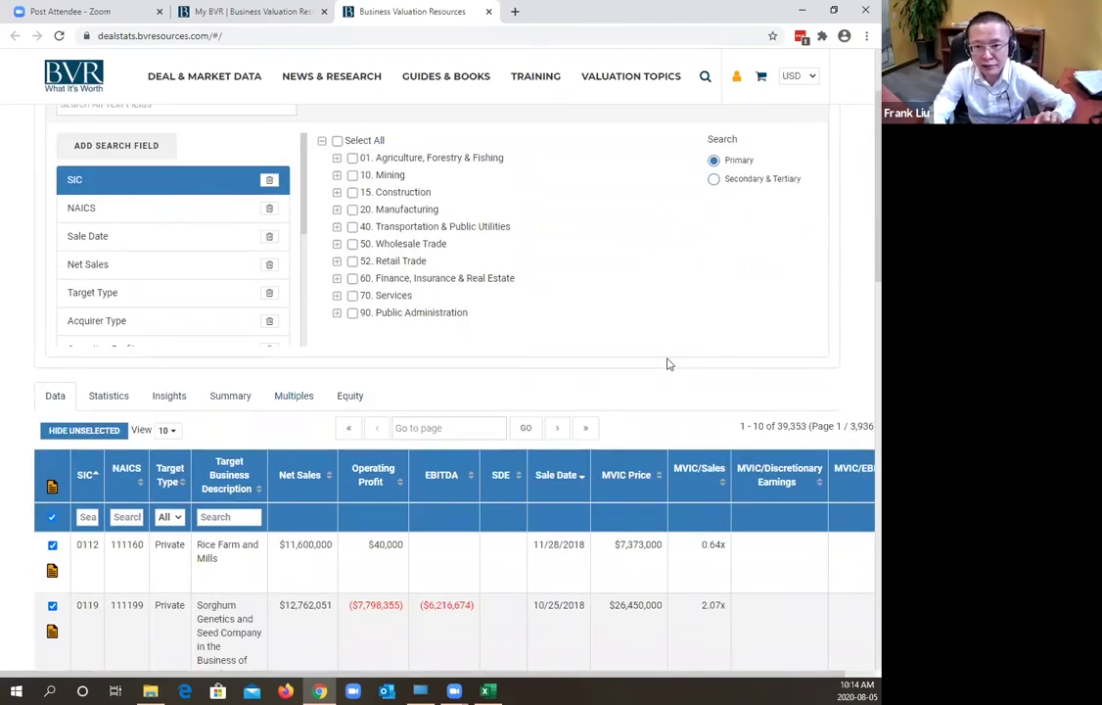
scroll(666, 337, "up", 1)
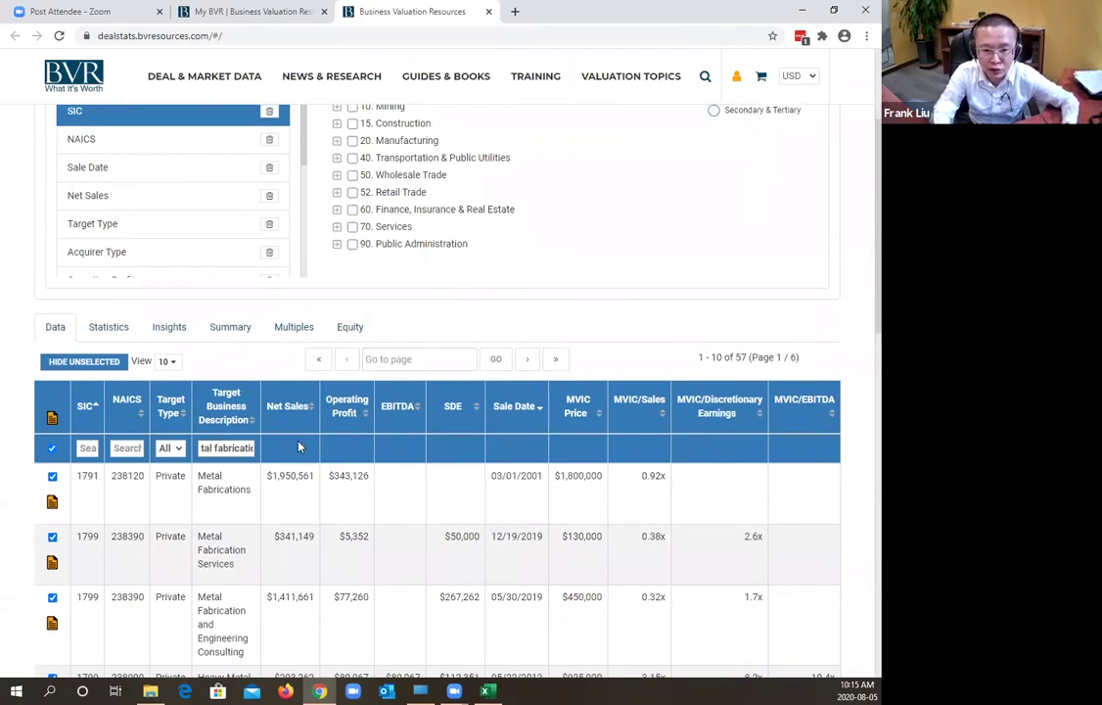
scroll(359, 418, "down", 2)
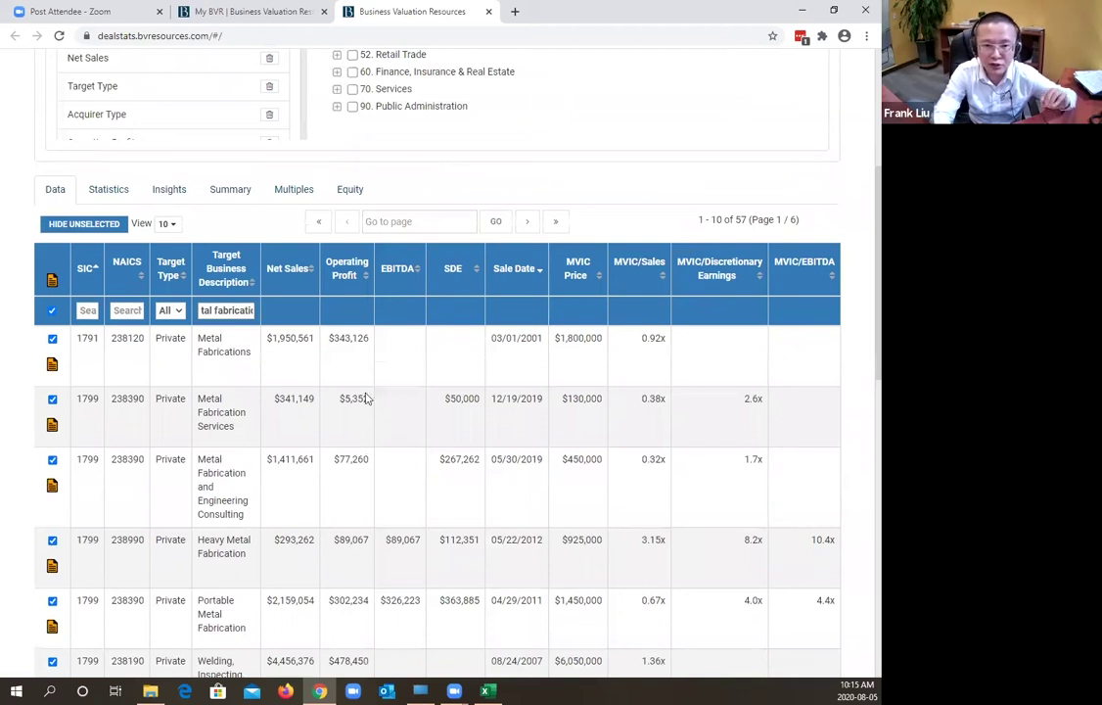
- Restrict the filtered metal fabrication transactions to the Private target type
left_click(178, 314)
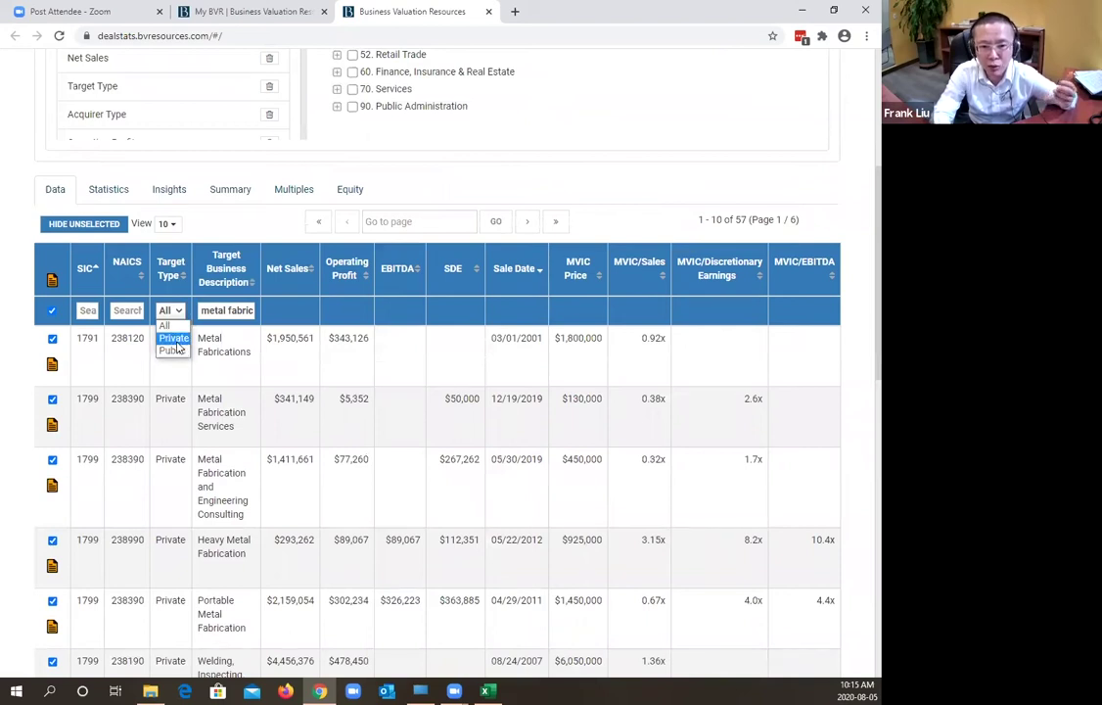
left_click(173, 338)
scroll(617, 304, "up", 2)
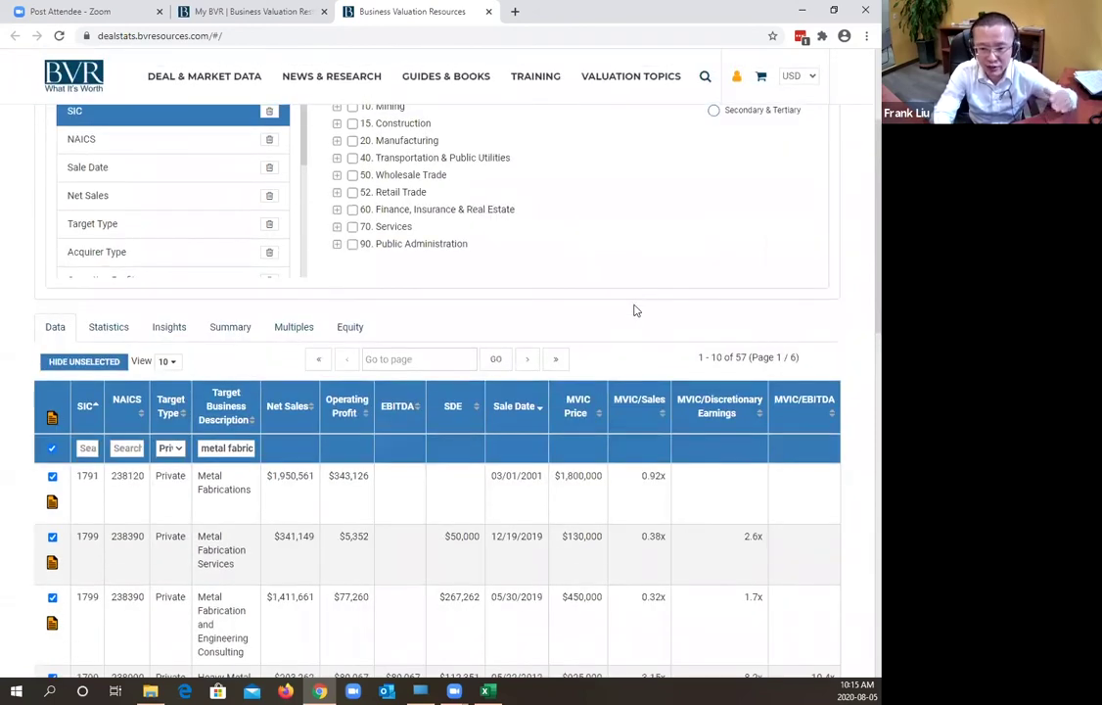
scroll(634, 310, "down", 2)
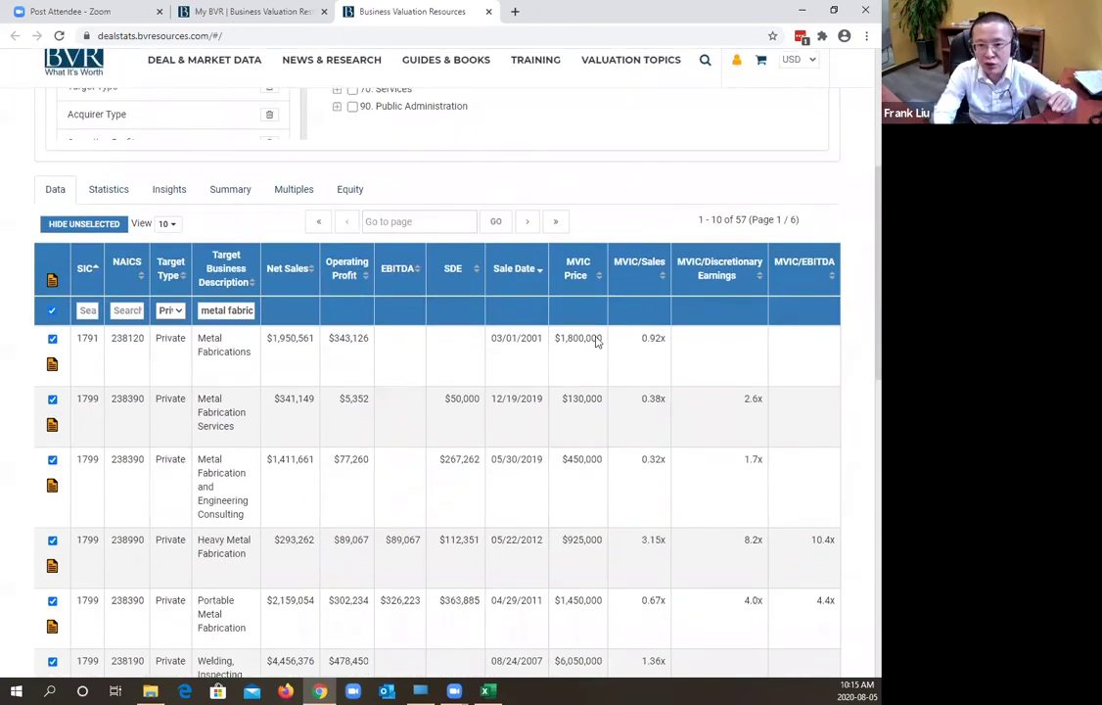
- Sort the transactions by sale date with the newest first and deselect all of them
left_click(535, 279)
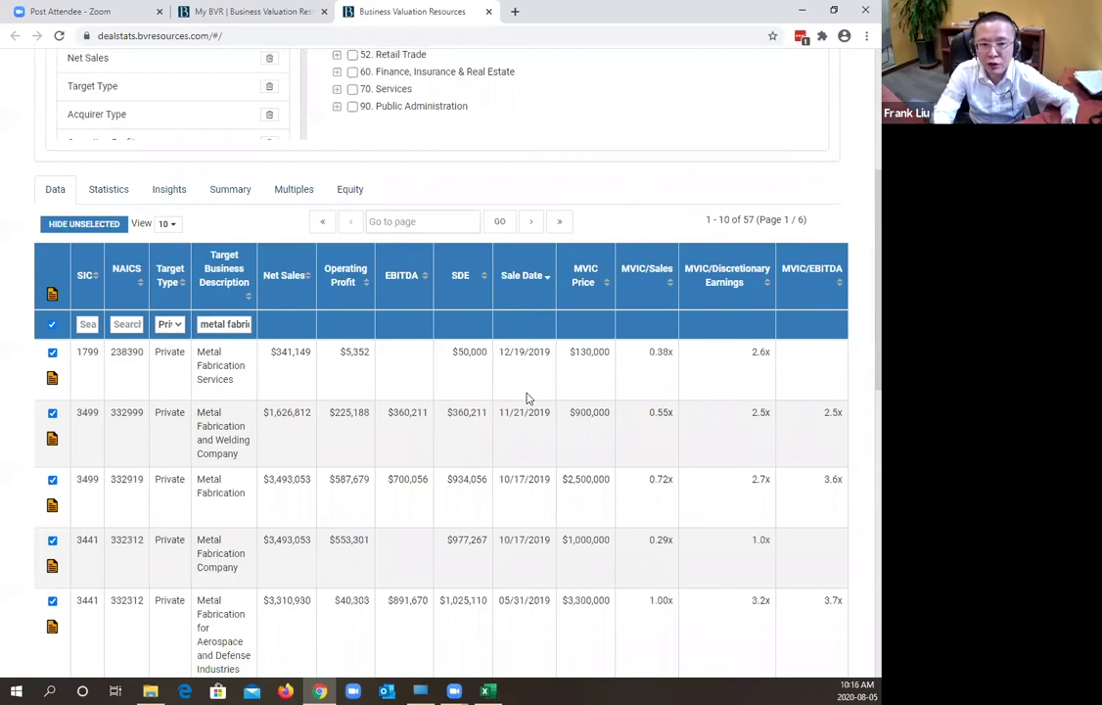
scroll(527, 398, "down", 1)
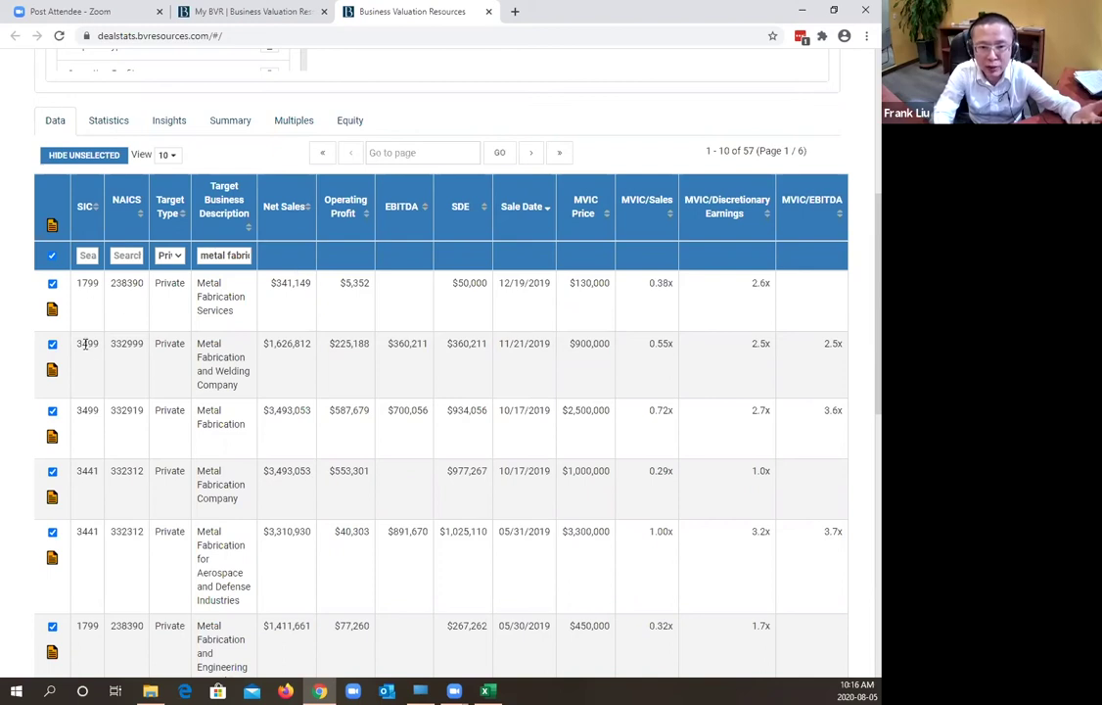
left_click(53, 256)
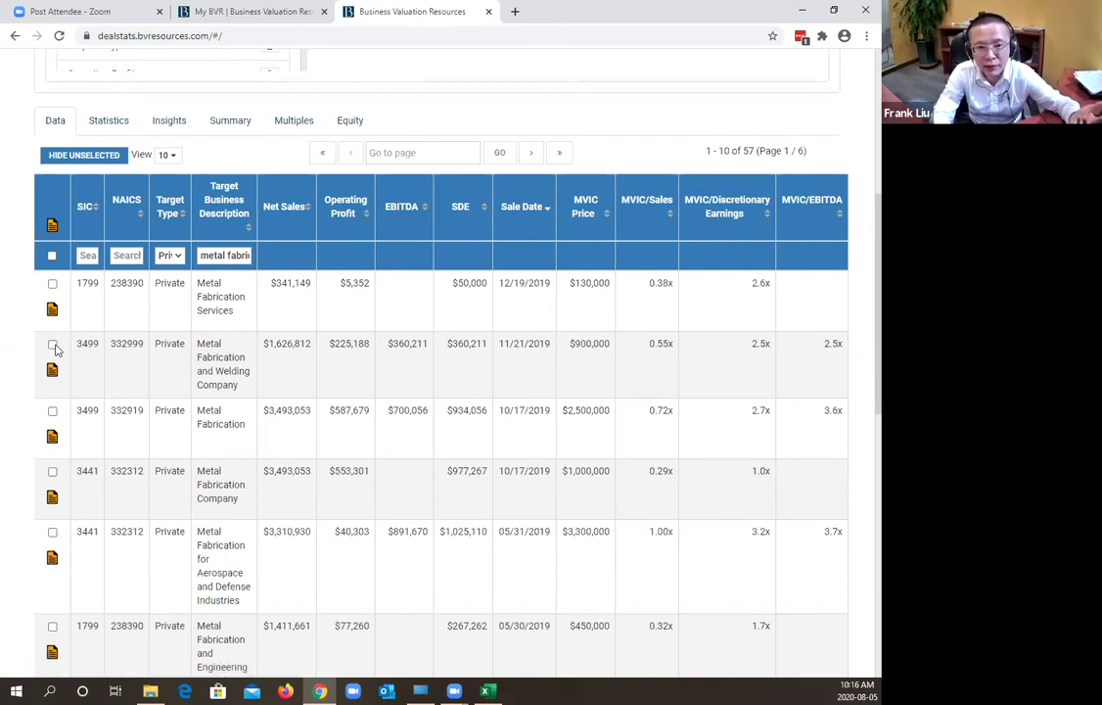
- Select the Metal Fabrication and Welding Company and the Metal Fabrication and Engineering Consulting transactions as comparables
left_click(52, 344)
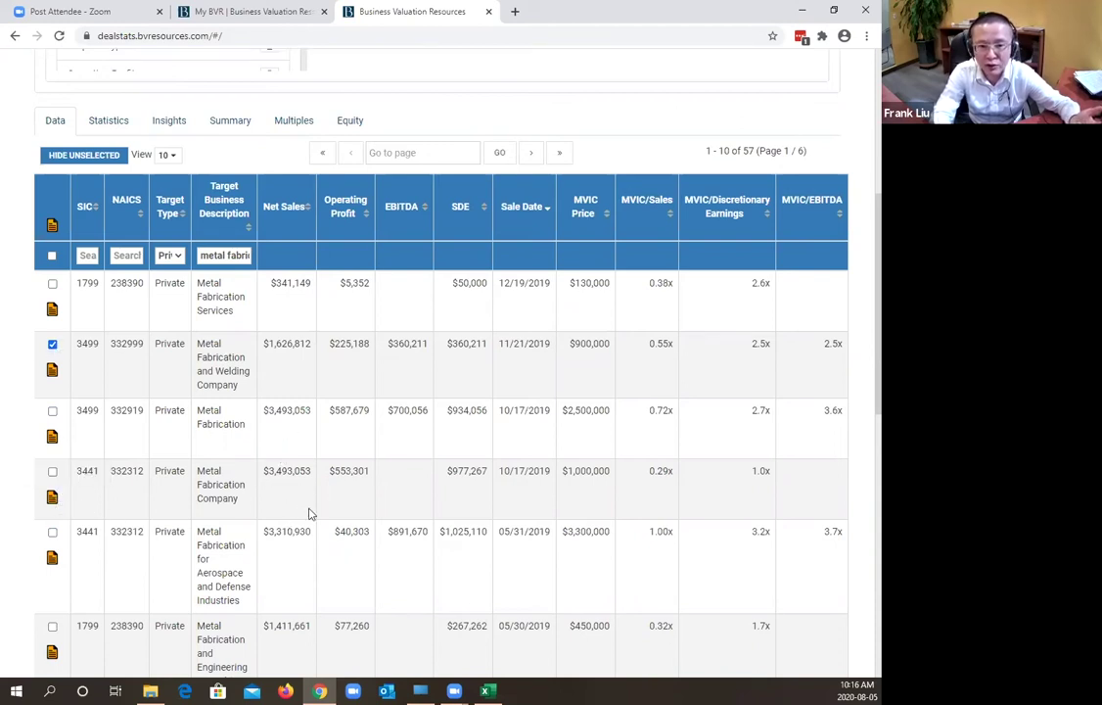
scroll(310, 514, "down", 2)
scroll(310, 514, "down", 1)
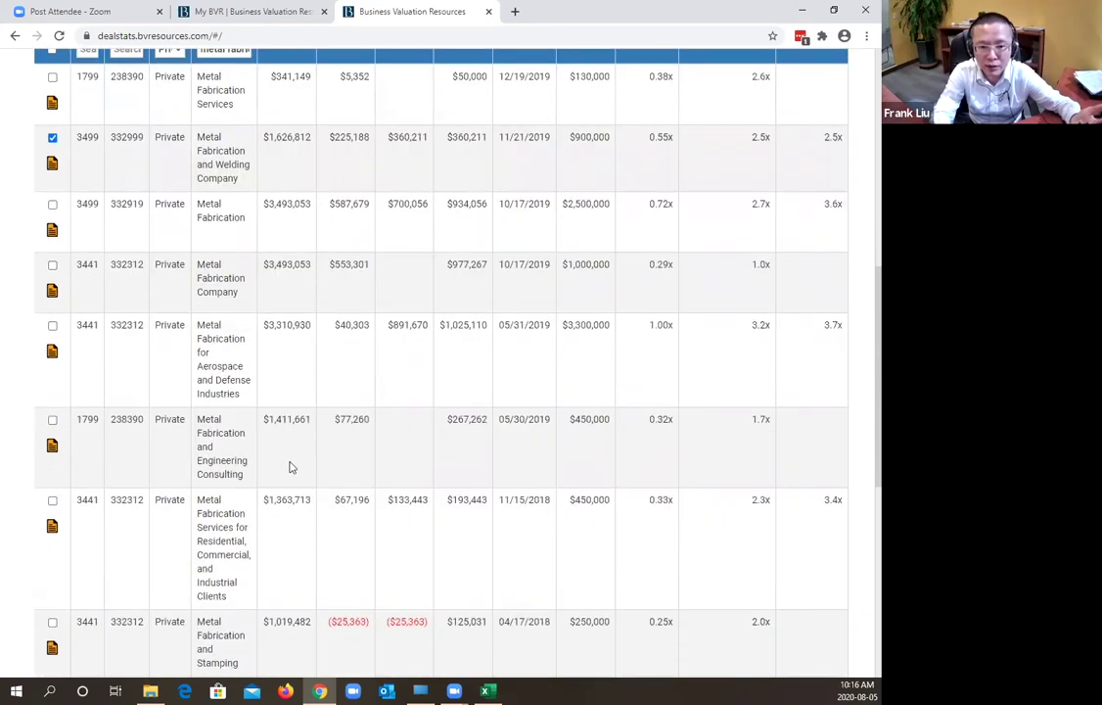
left_click(53, 420)
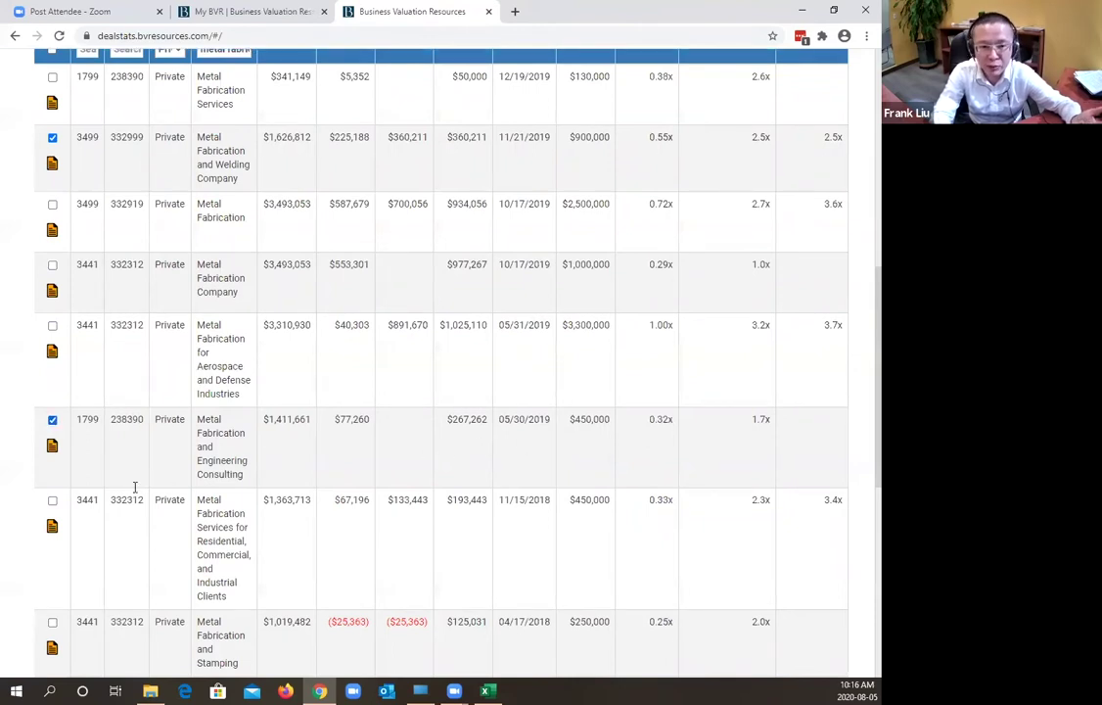
- Show 50 transactions per page and look through the longer list of metal fabrication deals
scroll(135, 487, "down", 2)
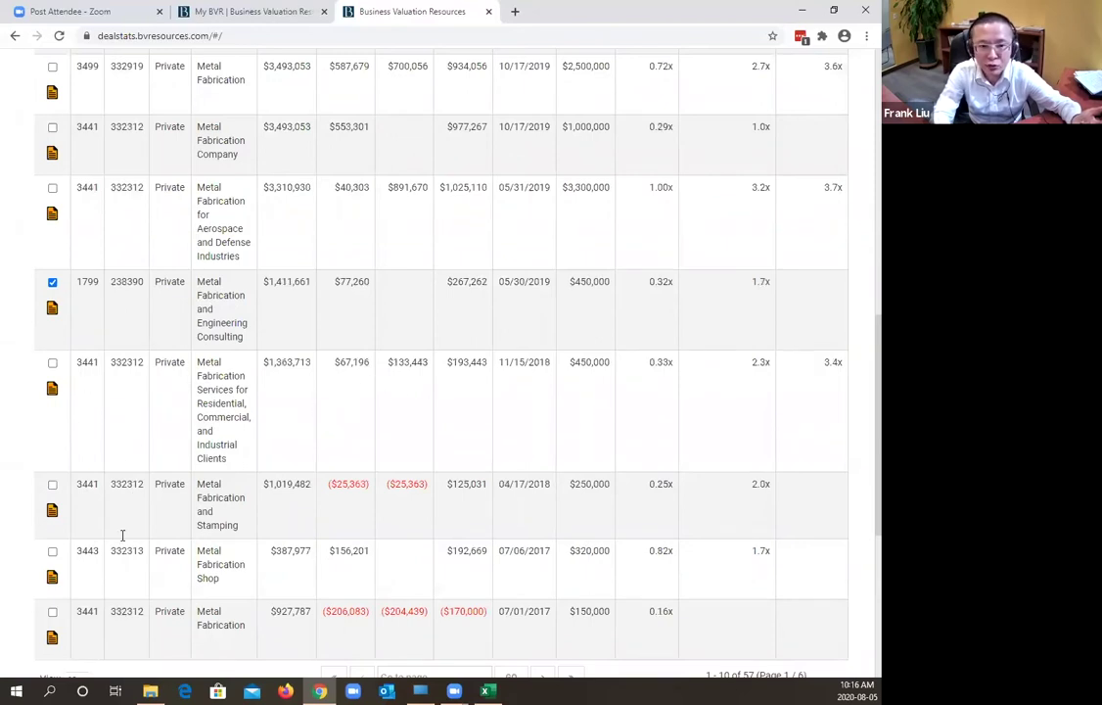
scroll(147, 431, "down", 2)
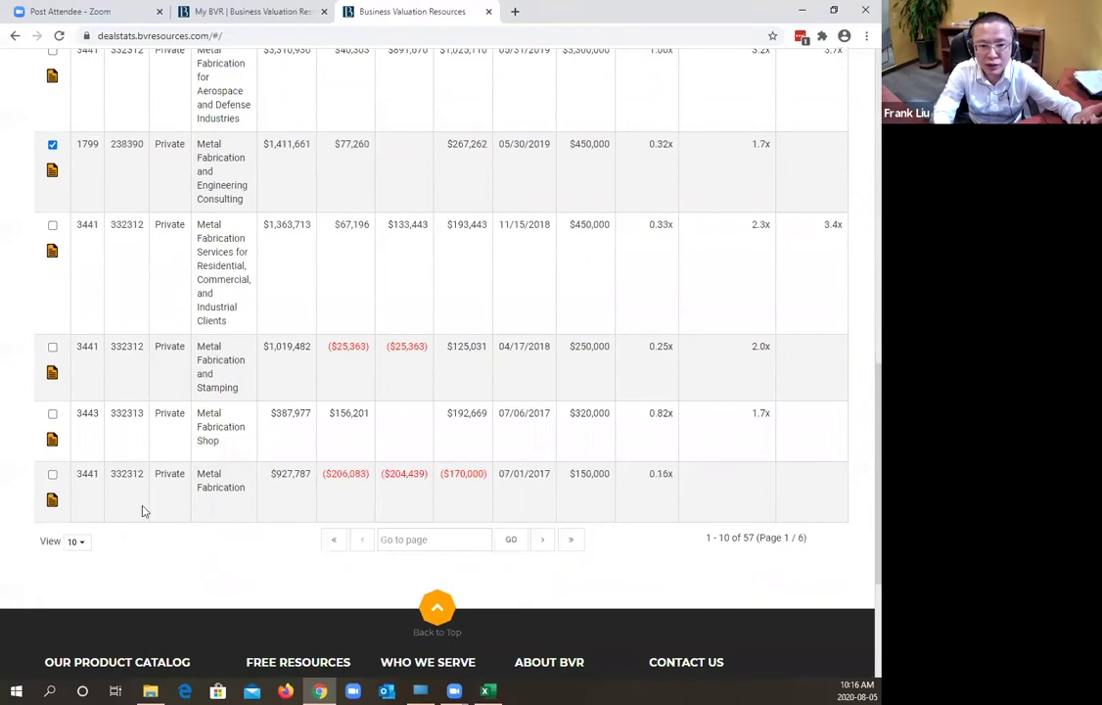
left_click(82, 544)
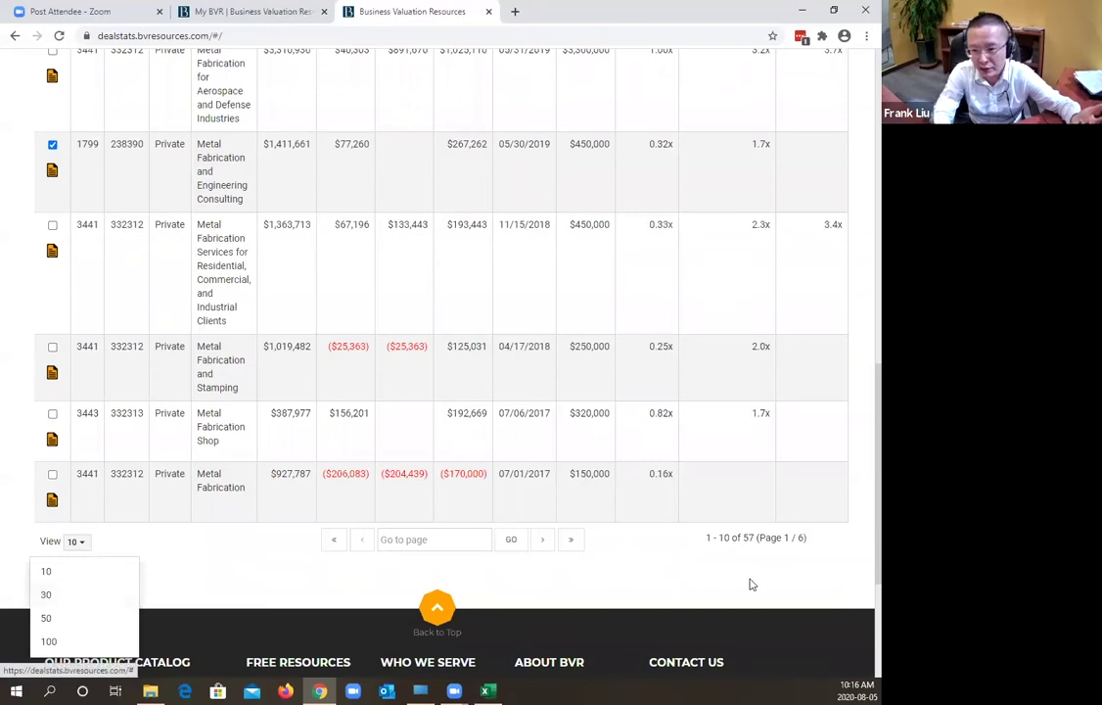
left_click(44, 618)
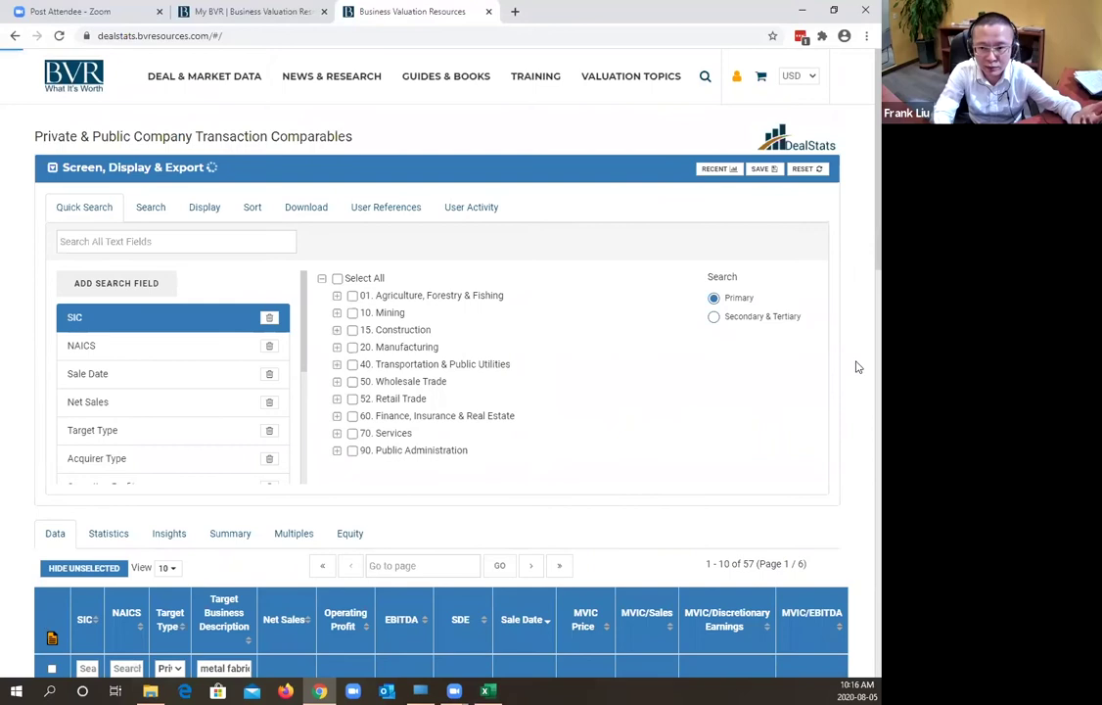
scroll(822, 369, "down", 4)
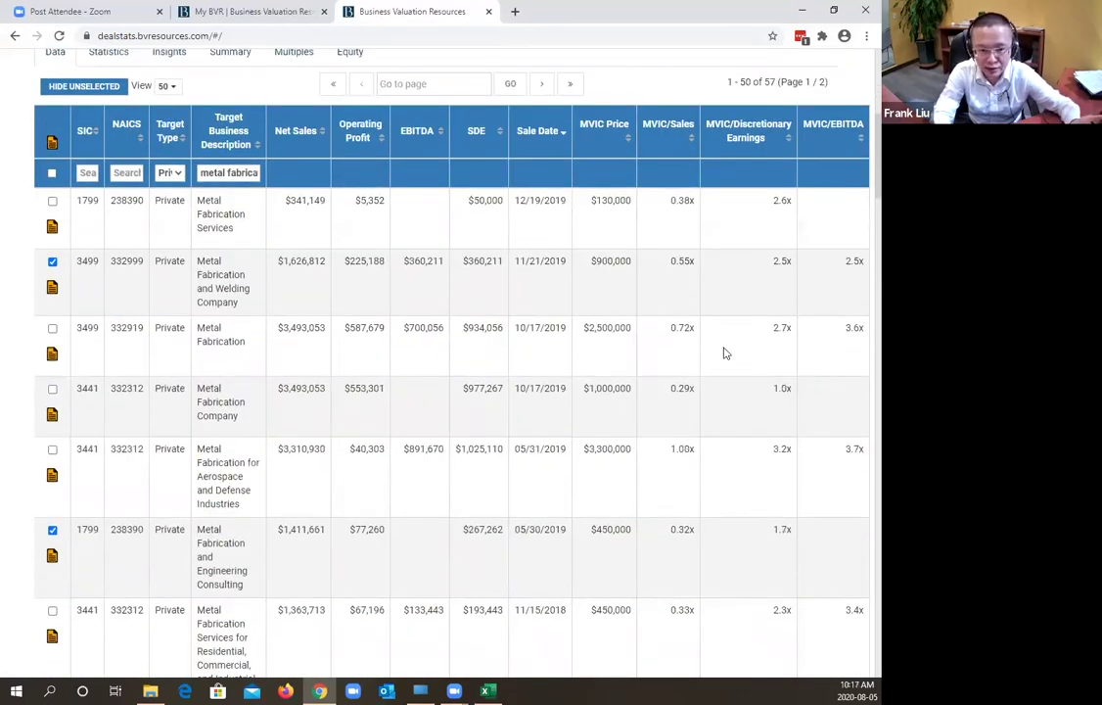
scroll(724, 353, "down", 3)
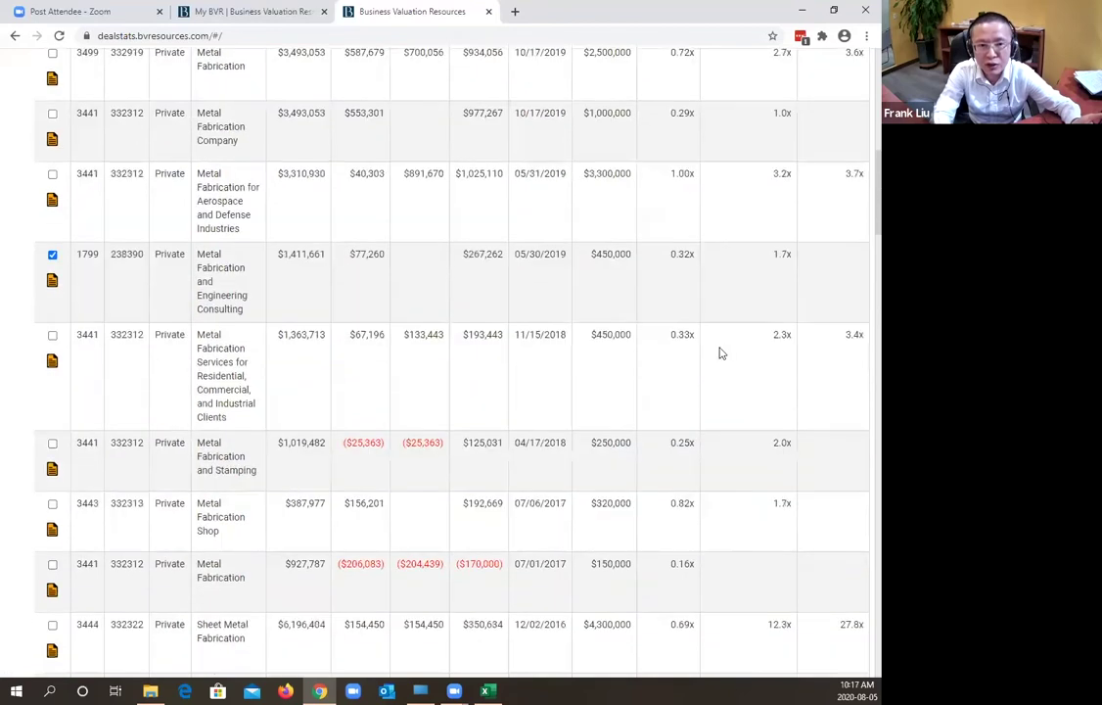
scroll(382, 370, "down", 1)
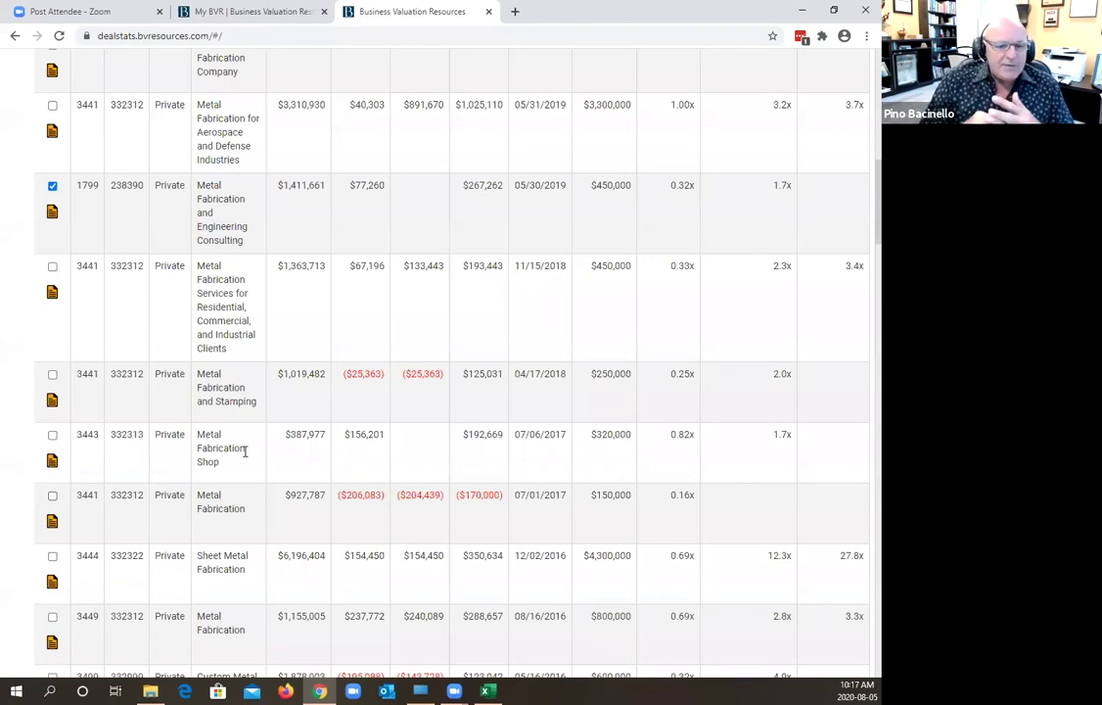
- Open the transaction report of the Metal Fabrication and Welding Company, review its financial details, and close the report
scroll(270, 428, "up", 3)
scroll(270, 428, "up", 1)
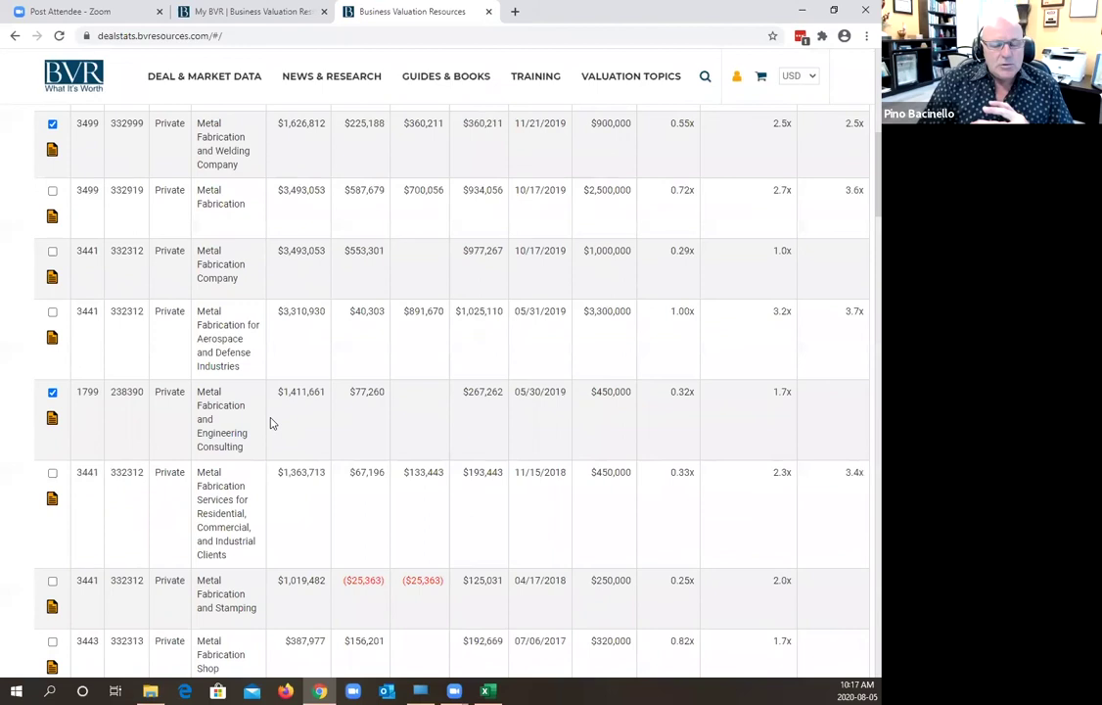
scroll(274, 423, "up", 2)
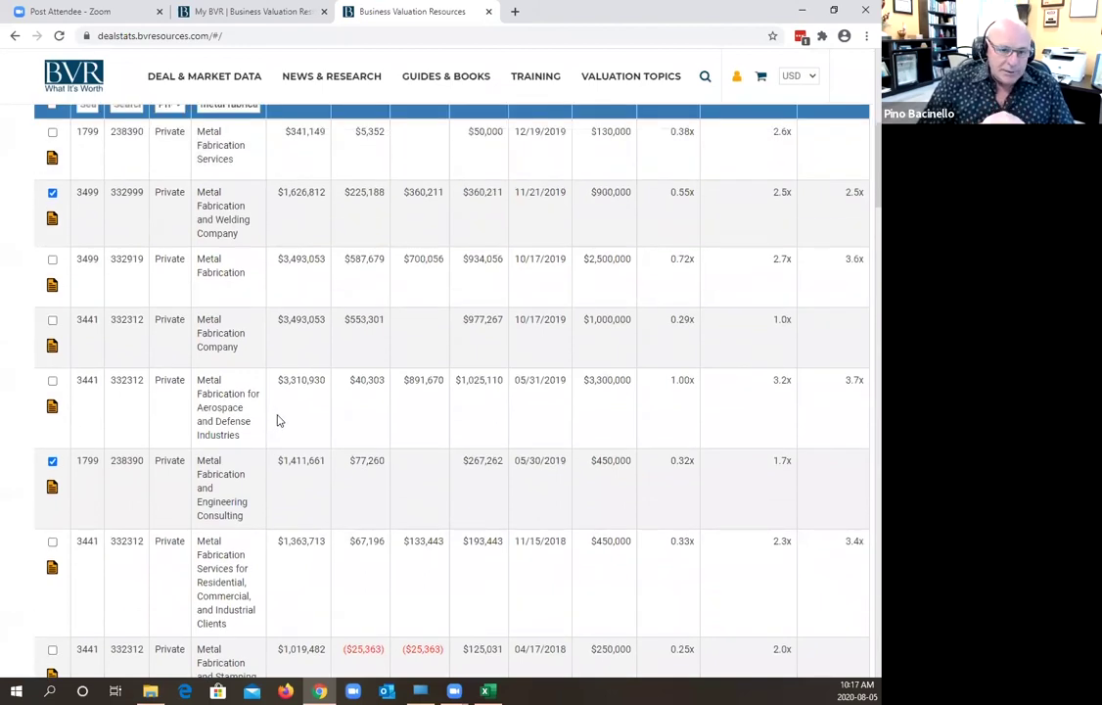
scroll(277, 421, "up", 1)
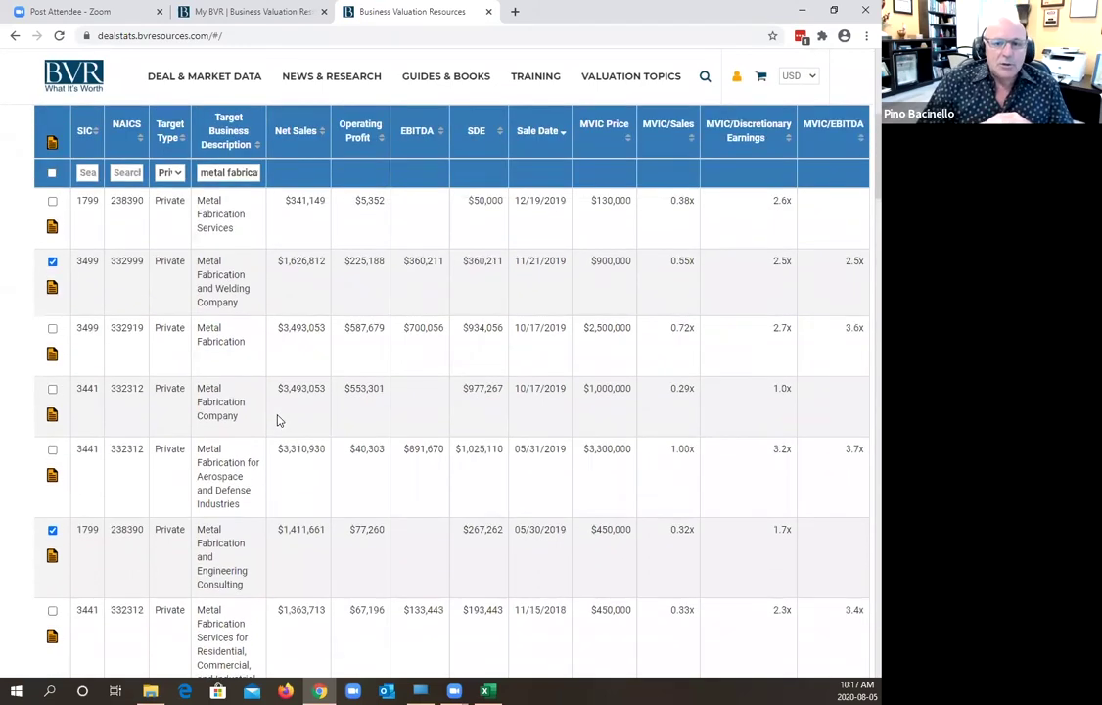
left_click(52, 289)
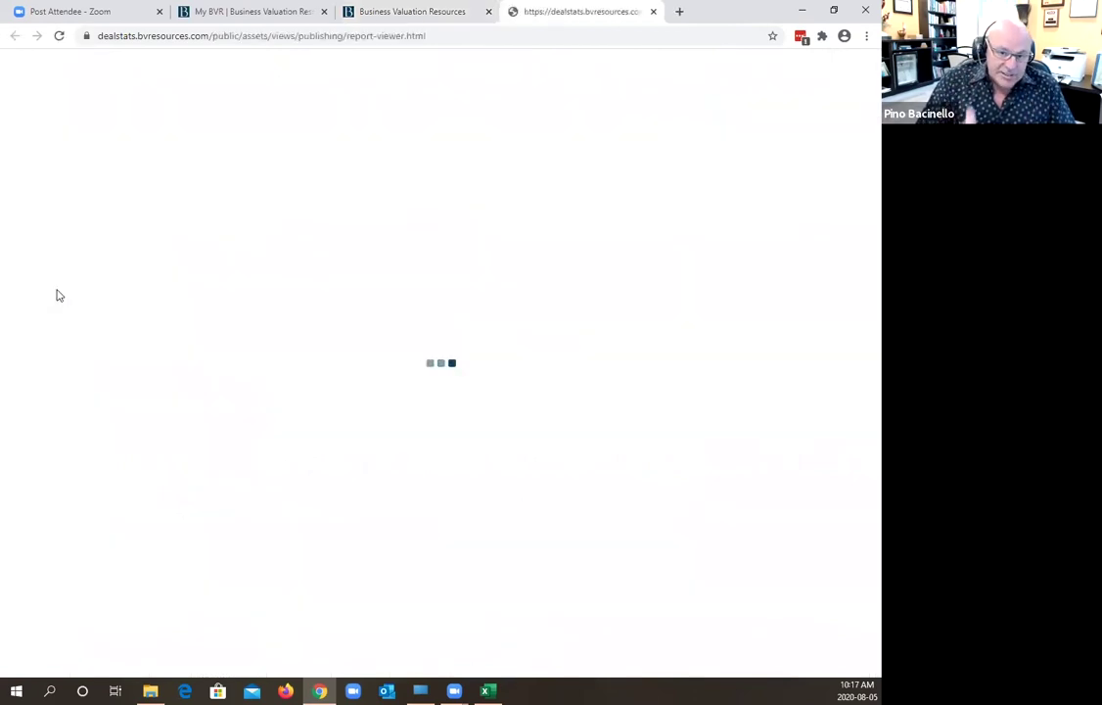
scroll(470, 274, "down", 3)
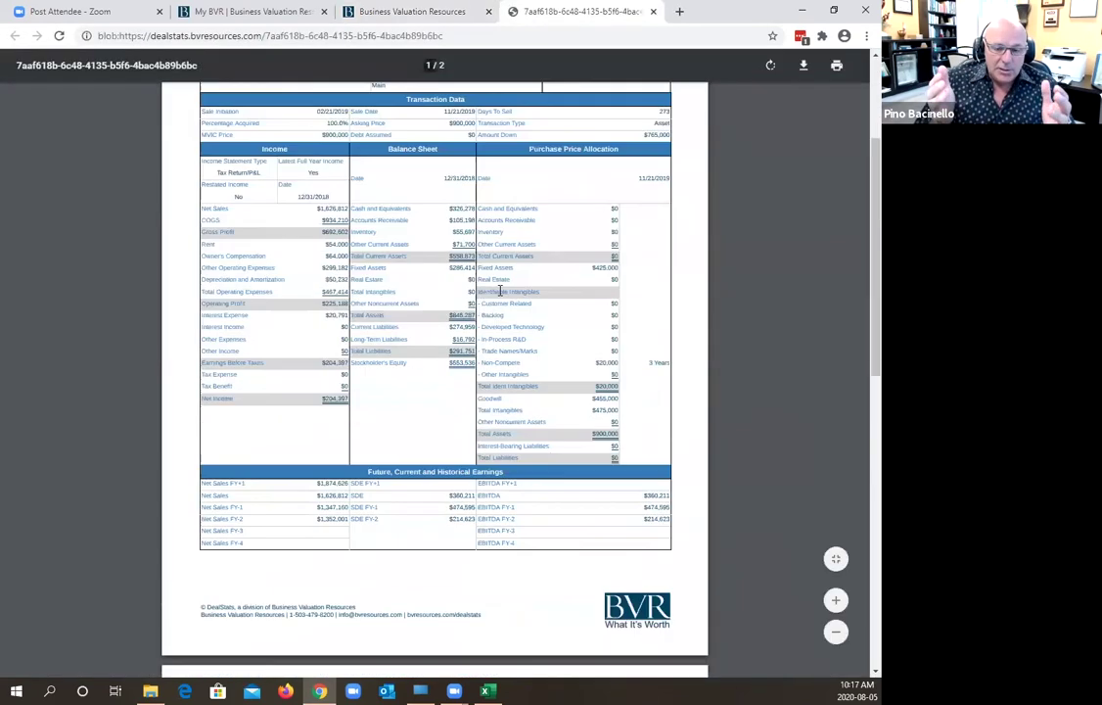
scroll(502, 291, "down", 2)
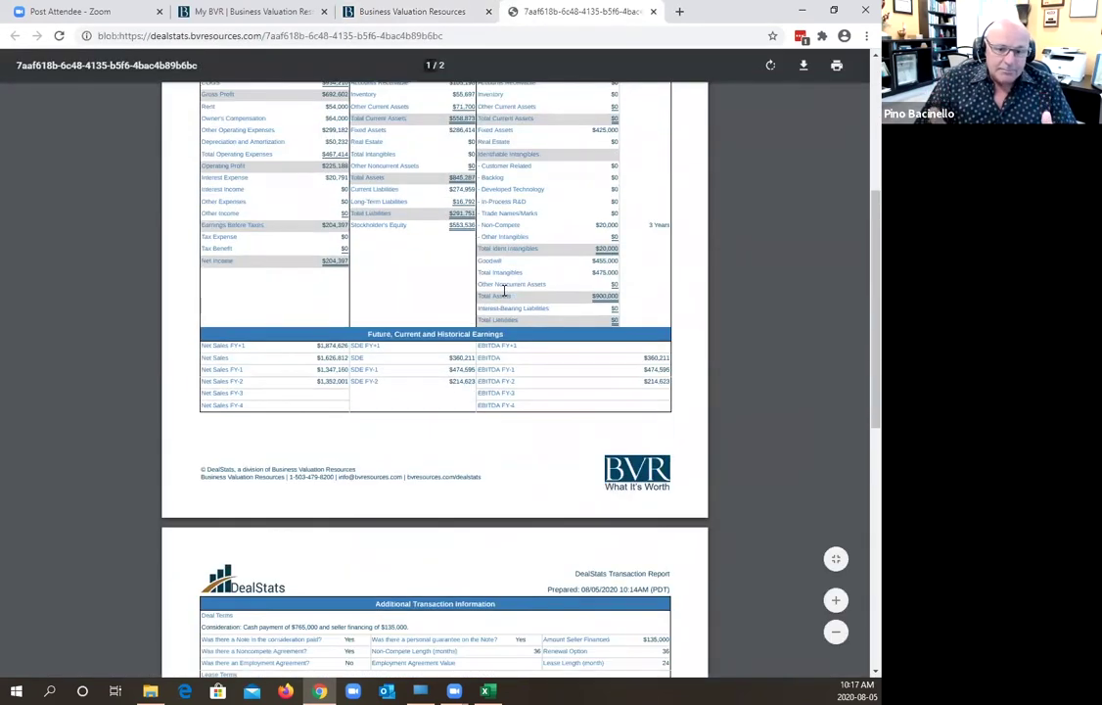
left_click(443, 12)
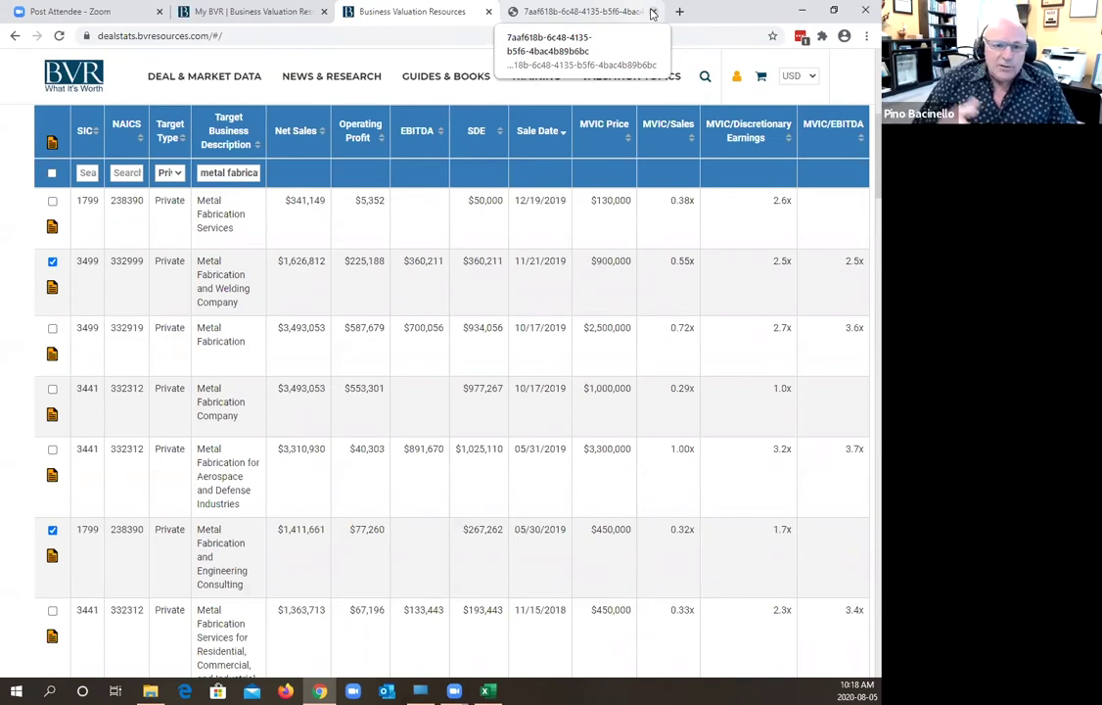
left_click(652, 12)
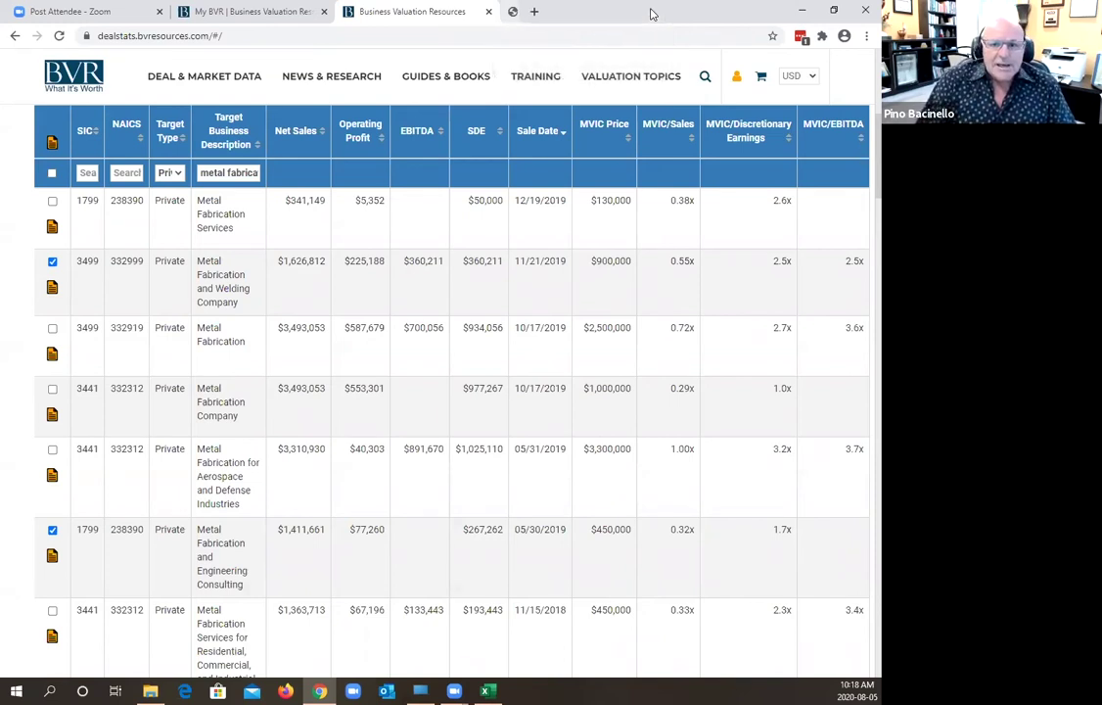
- Export the selected transactions with all available fields as an XLS file and confirm the download
mouse_move(611, 76)
scroll(617, 176, "up", 2)
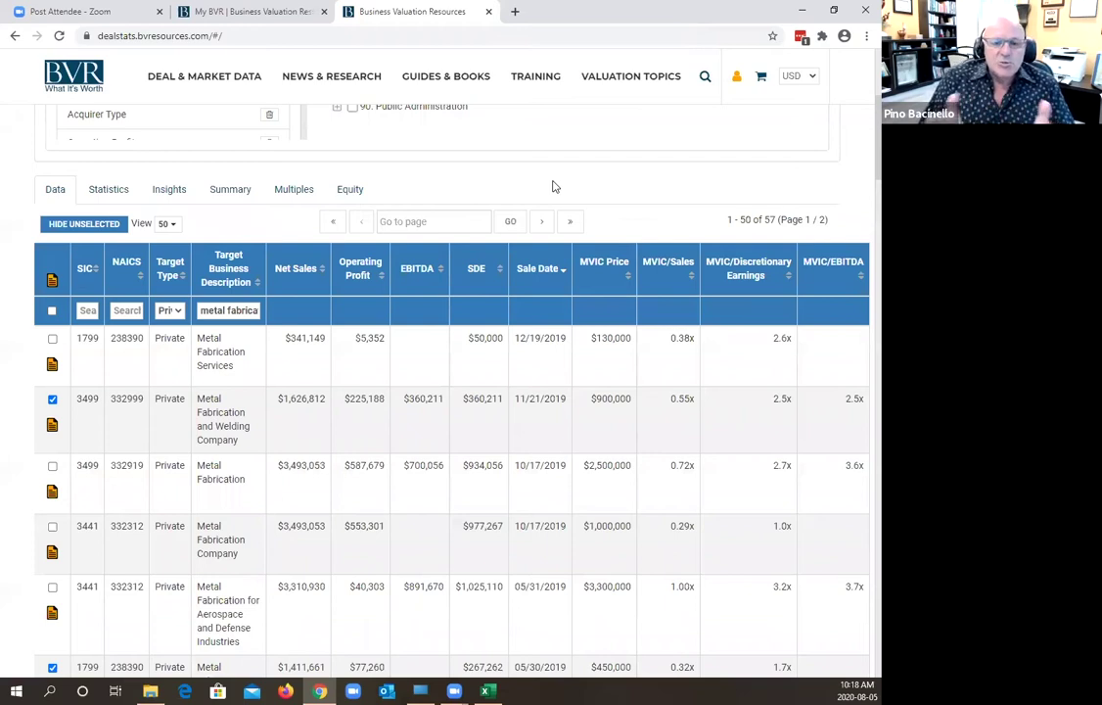
scroll(553, 186, "down", 1)
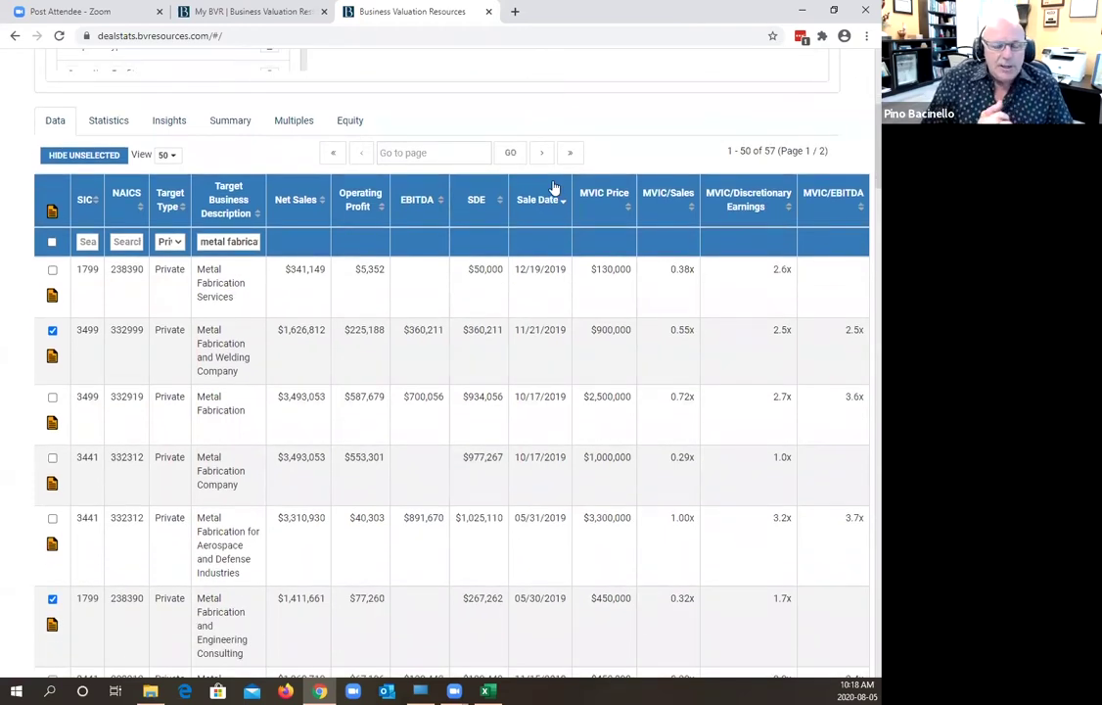
scroll(557, 186, "up", 3)
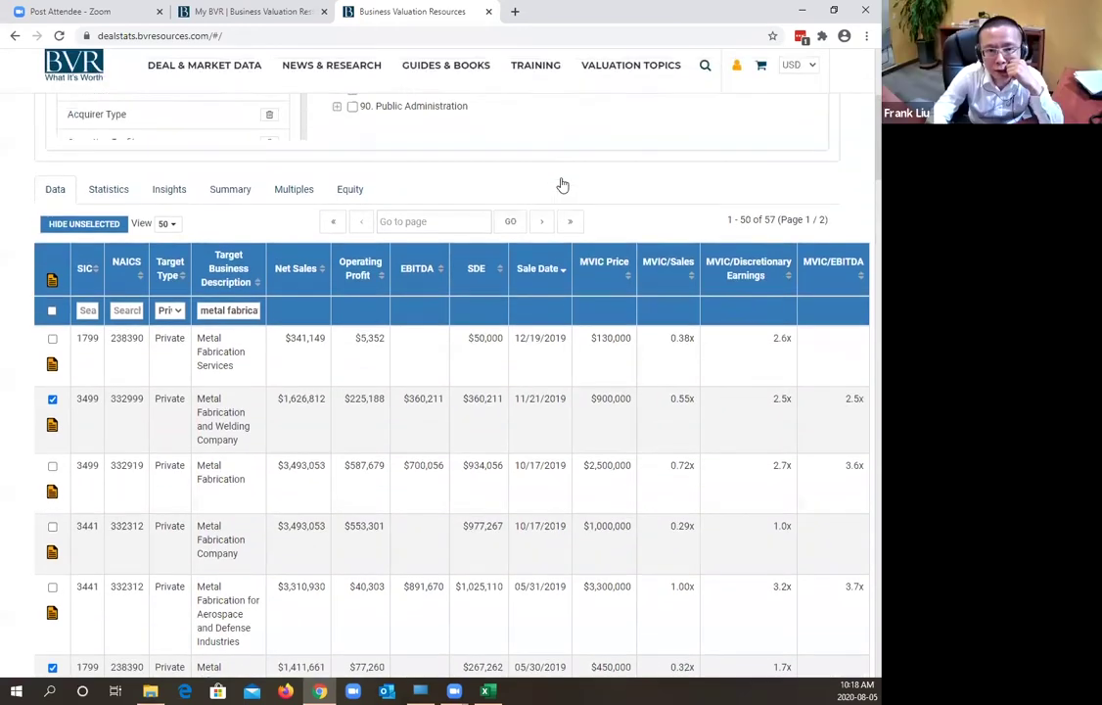
scroll(562, 185, "up", 3)
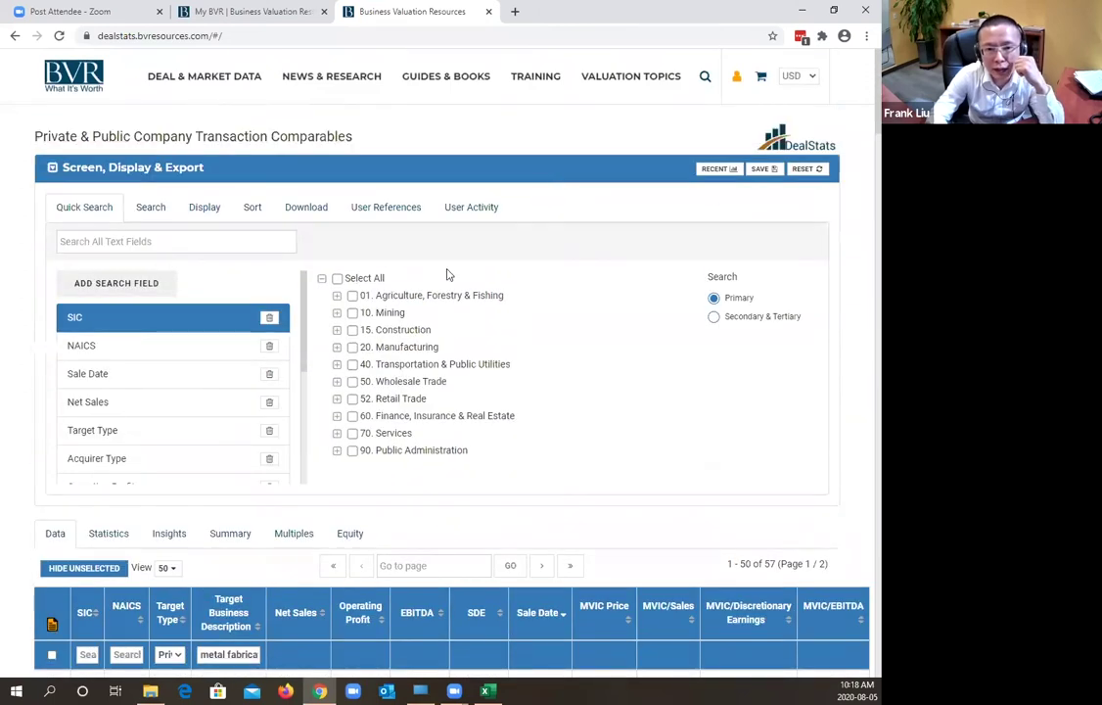
left_click(324, 209)
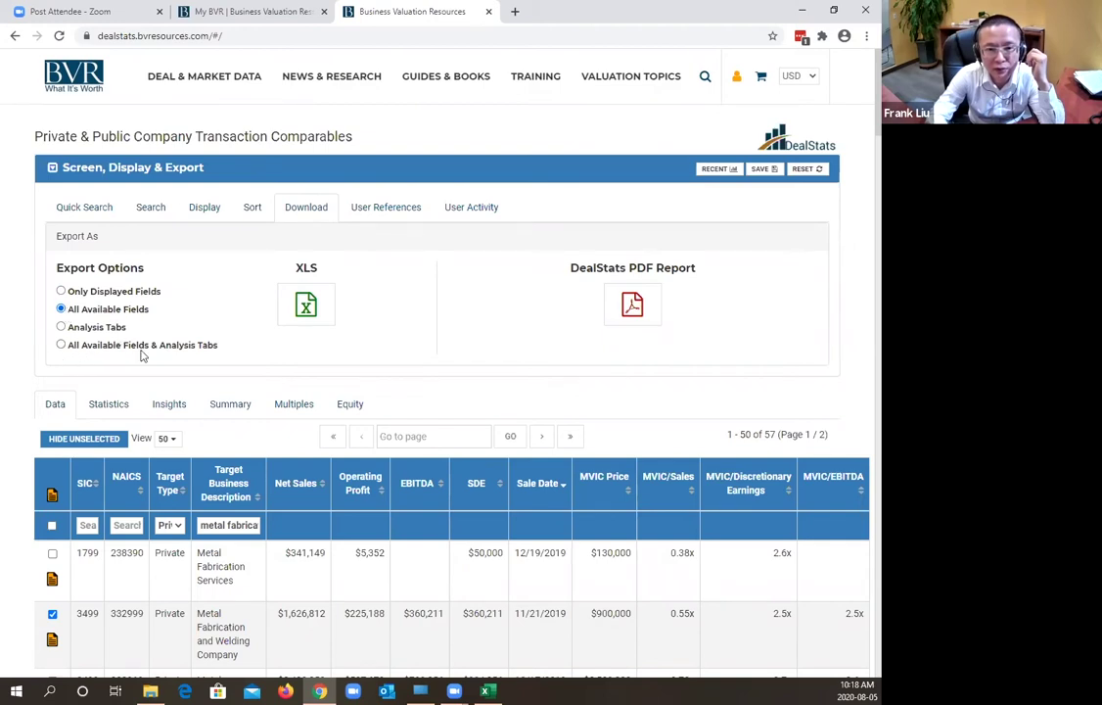
left_click(307, 307)
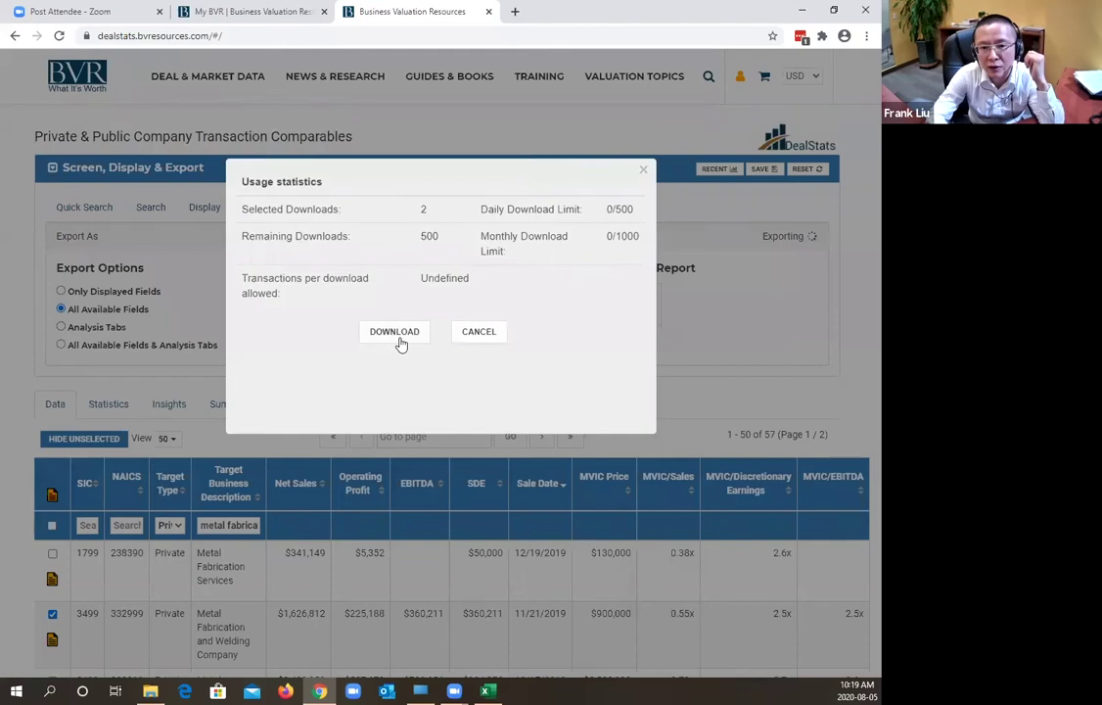
left_click(395, 333)
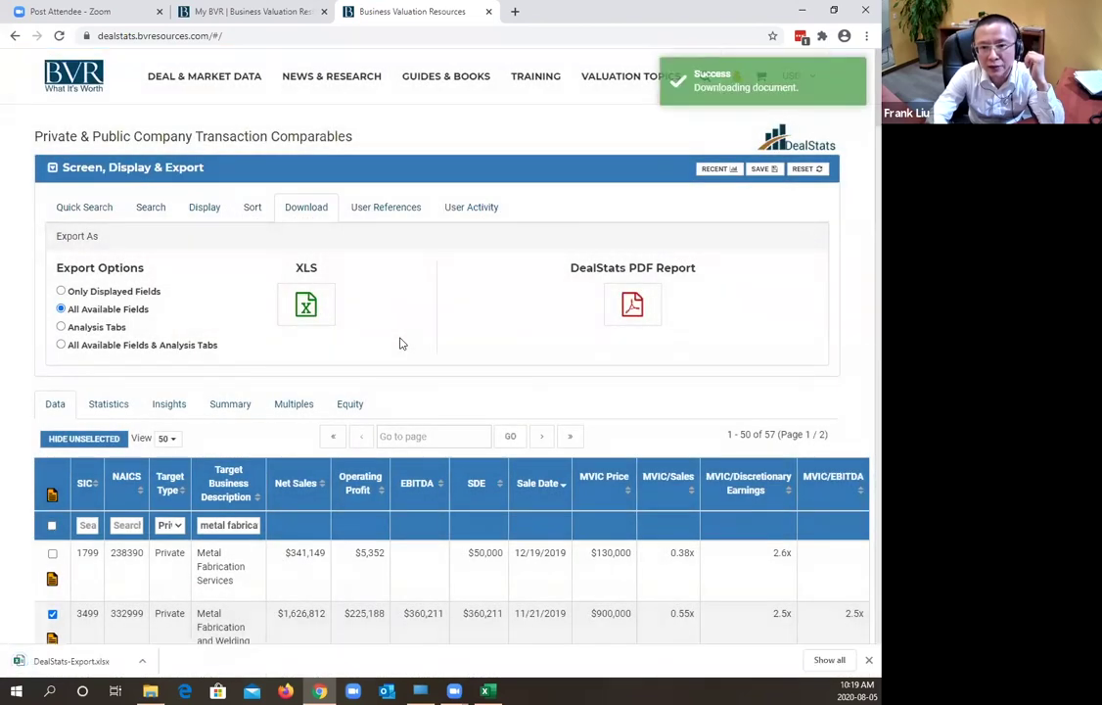
- Show the downloaded DealStats-Export.xlsx in its folder and leave Chrome for the Financial Analysis Tool workbook
left_click(829, 661)
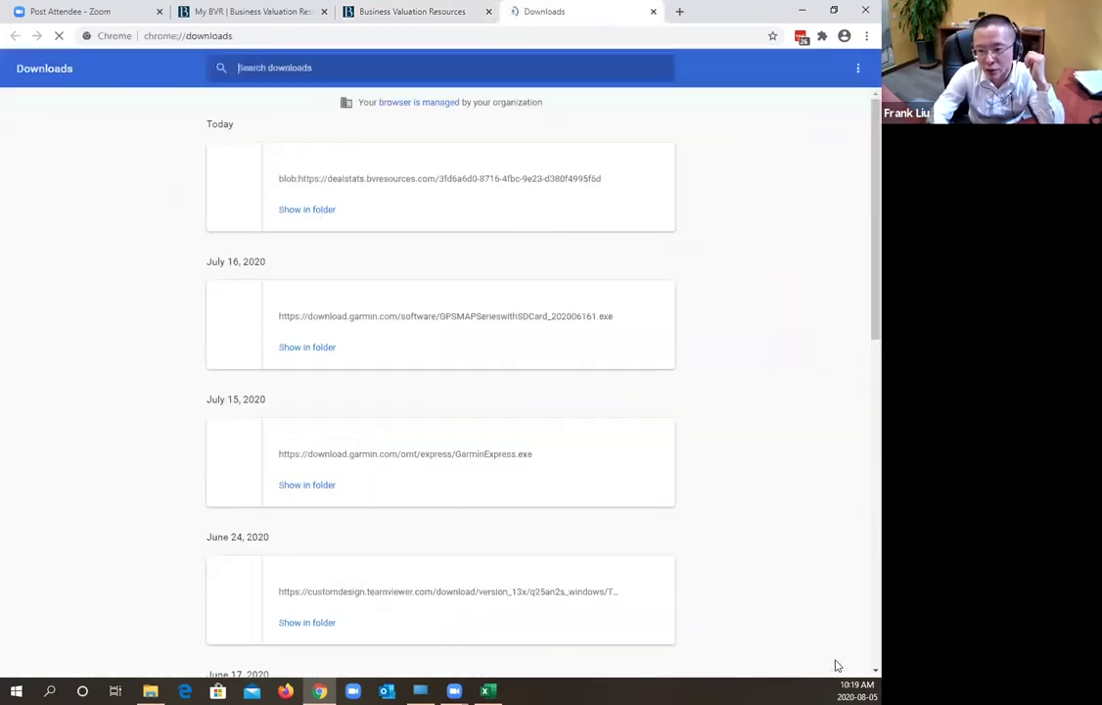
left_click(306, 212)
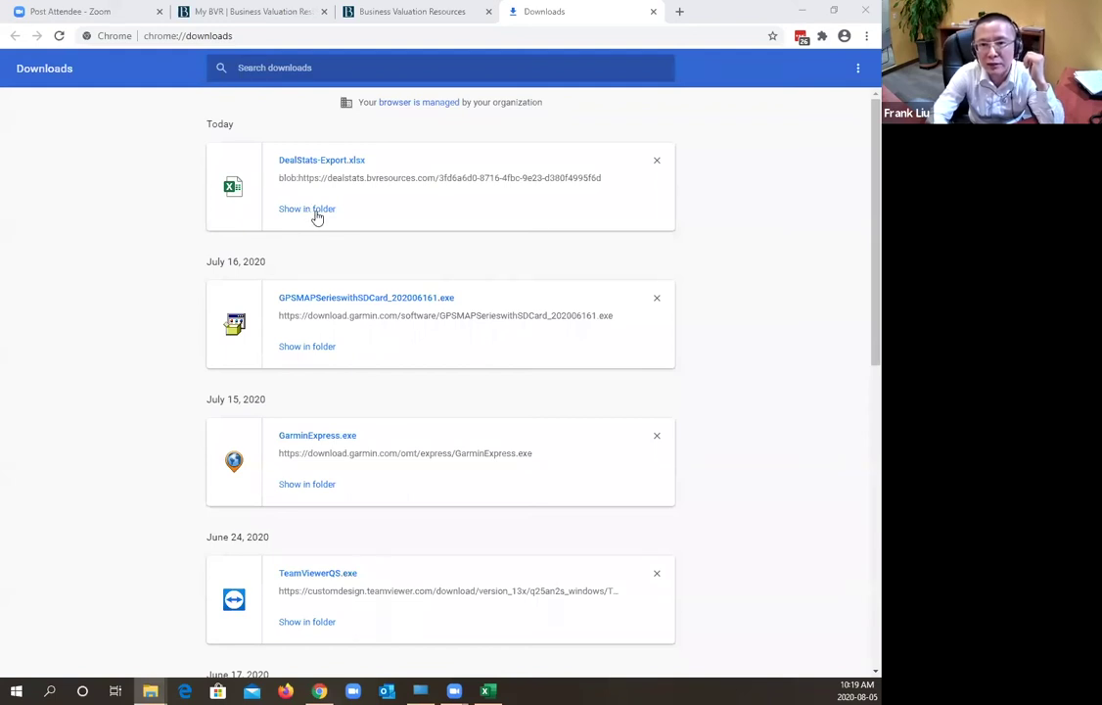
left_click(311, 210)
left_click(798, 11)
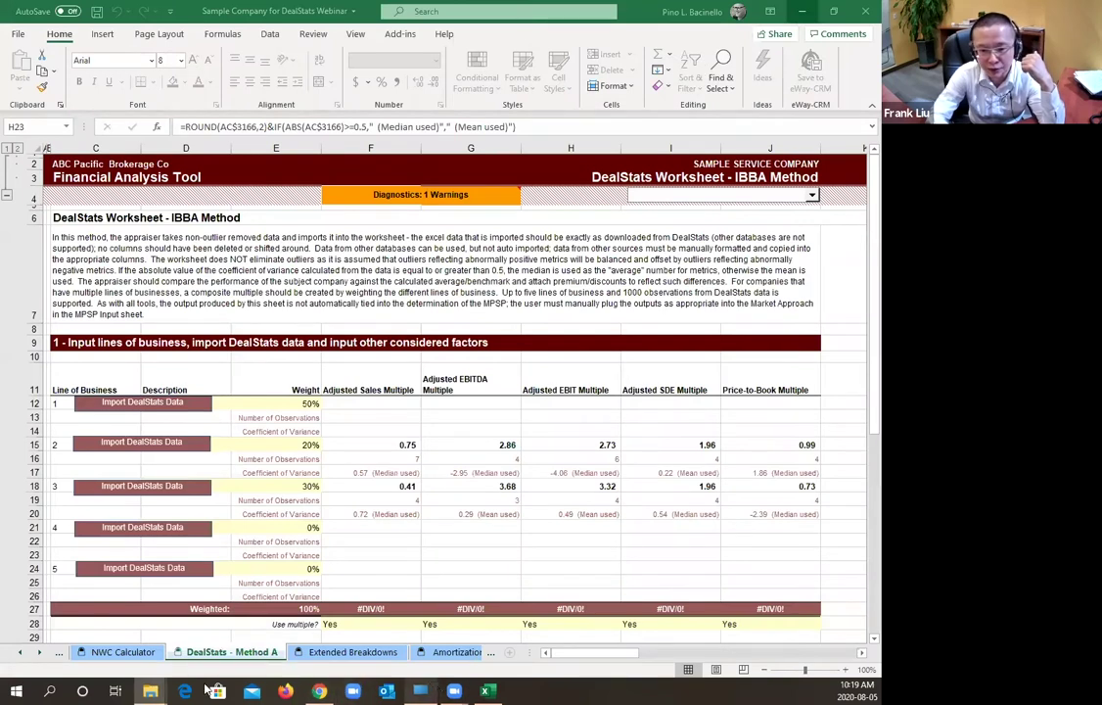
- Check the saved DealStats workbooks in the Sample FAT for DealStats Webinar folder and return to the Method A sheet
mouse_move(150, 690)
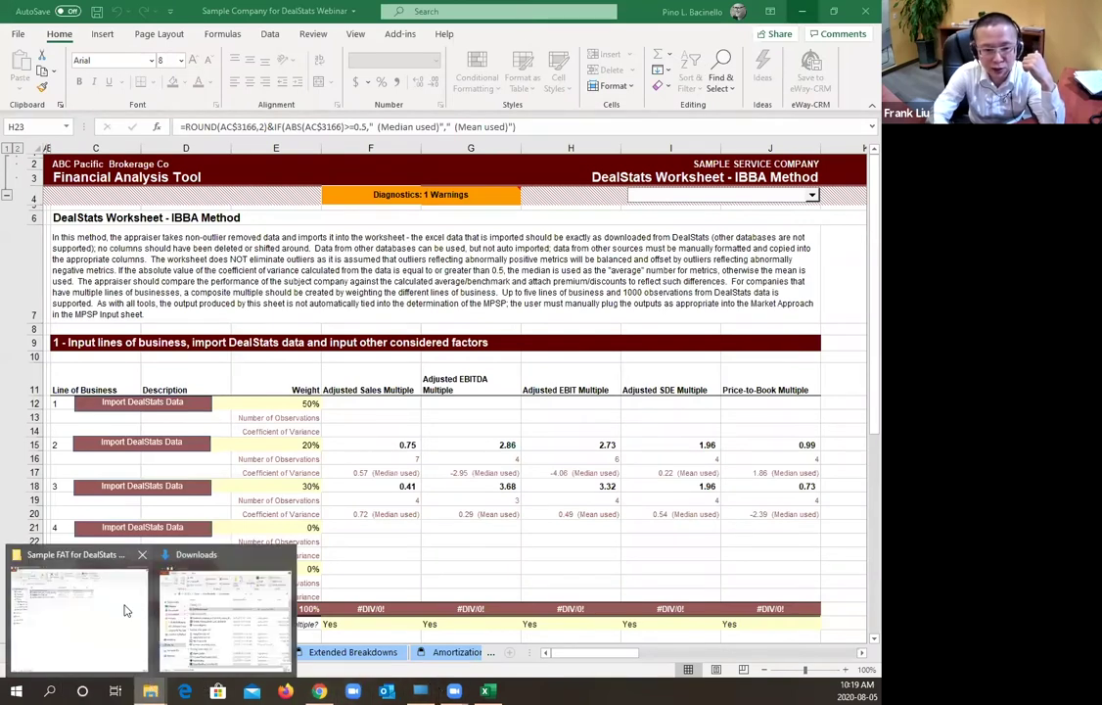
left_click(101, 535)
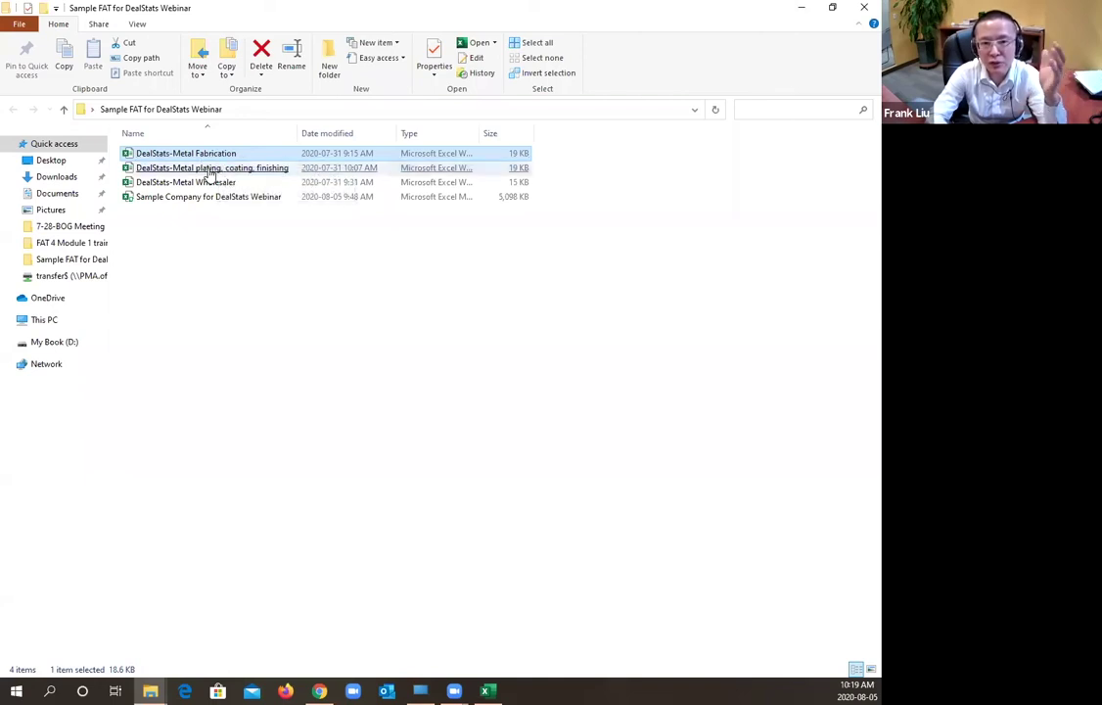
left_click(210, 168)
left_click(228, 184)
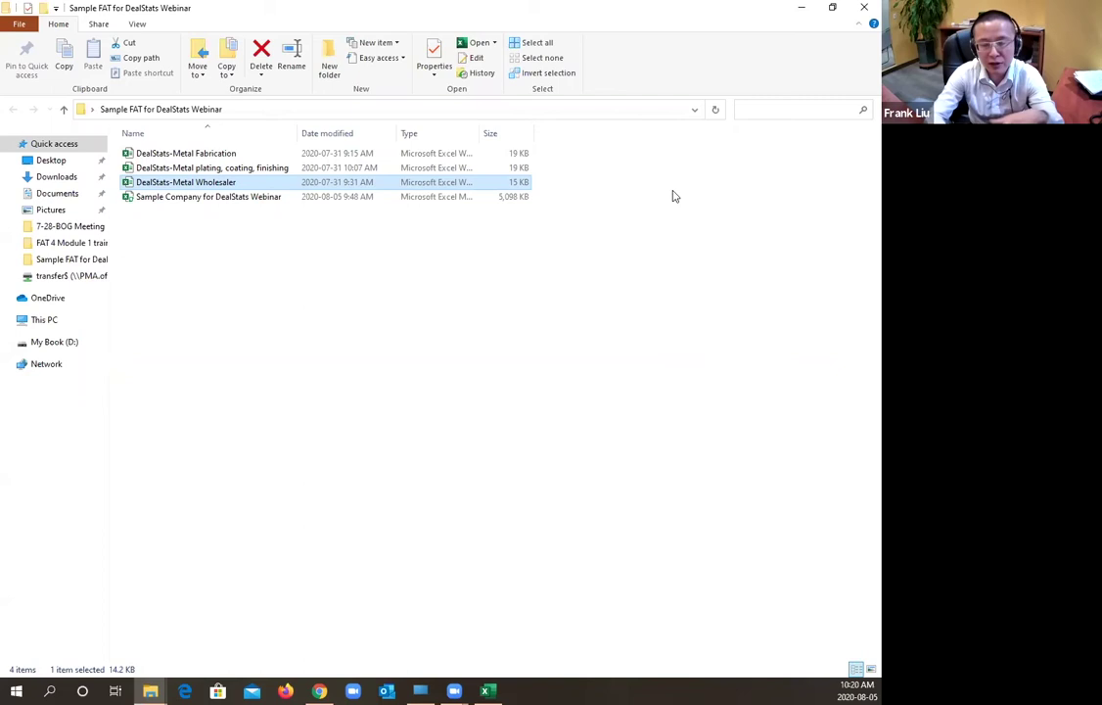
left_click(801, 8)
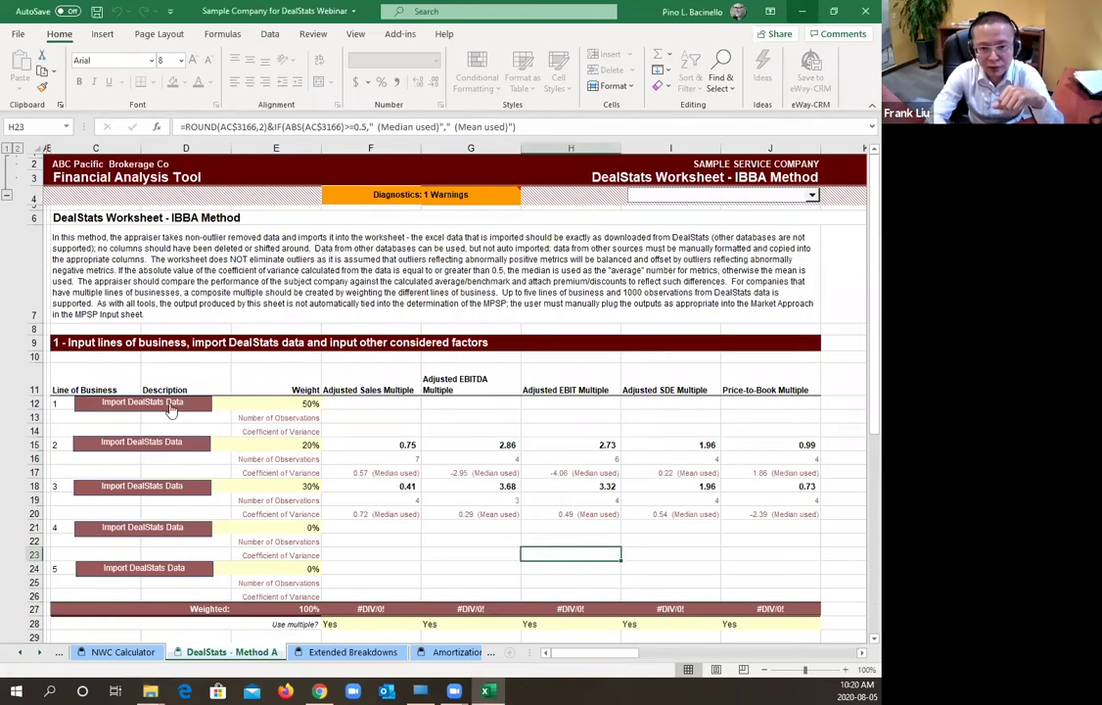
- Import the DealStats-Metal Fabrication workbook into line of business 1, without saving changes to the source file, and dismiss the completion notice
left_click(169, 403)
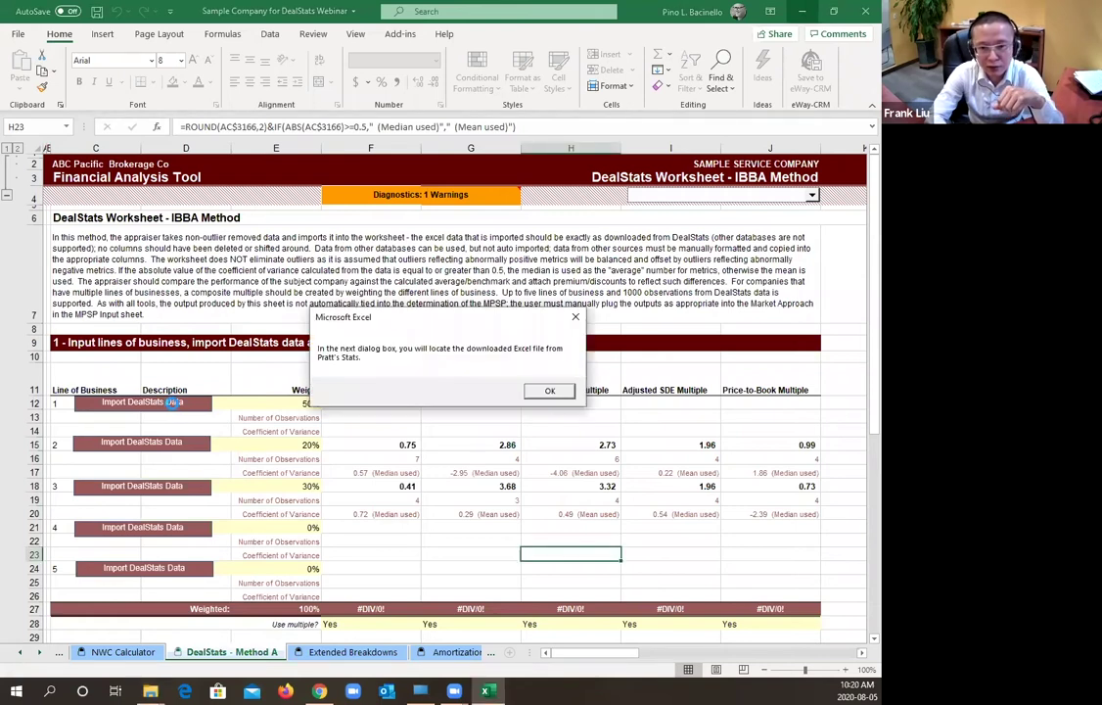
left_click(551, 391)
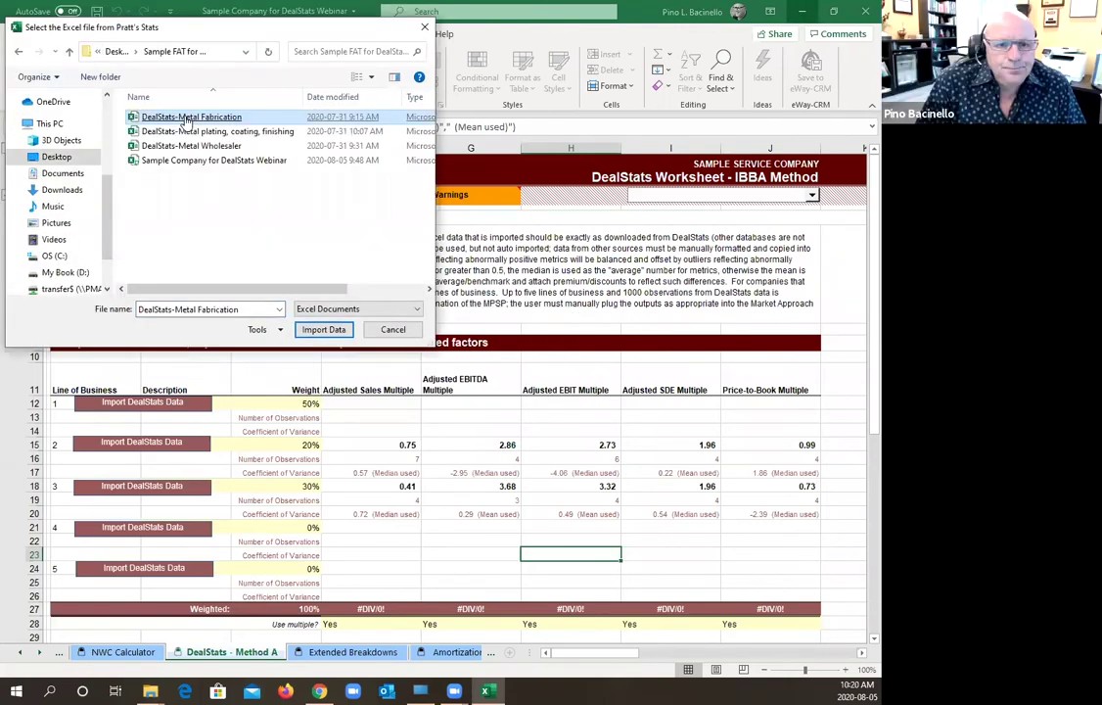
double_click(185, 115)
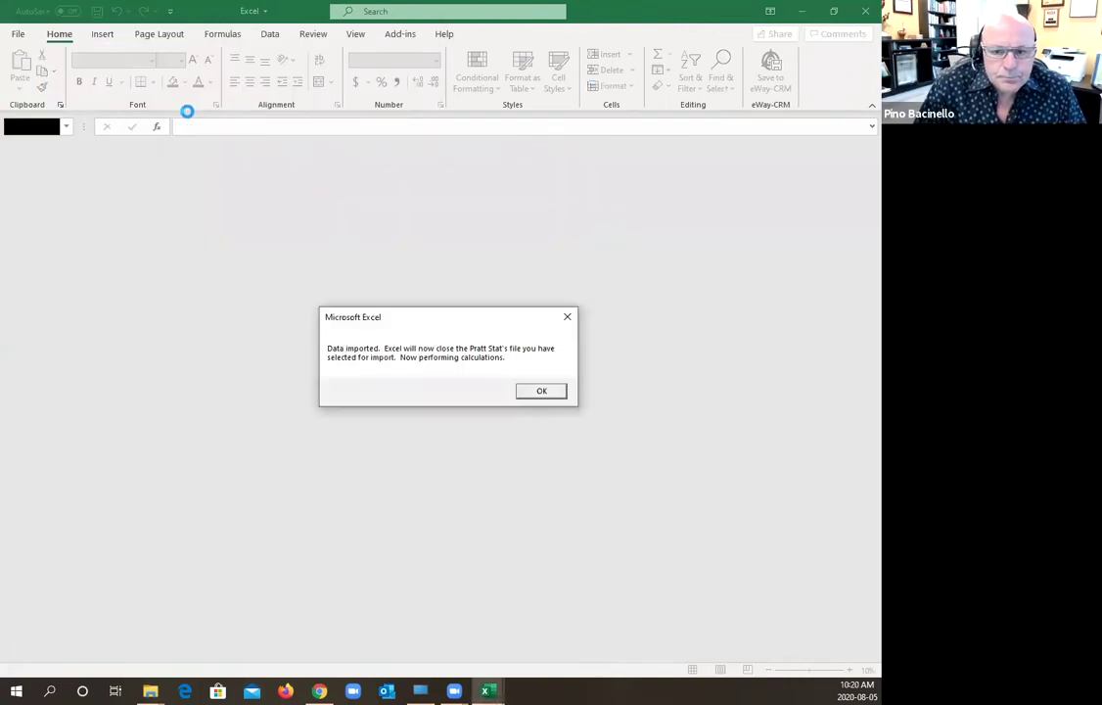
left_click(535, 390)
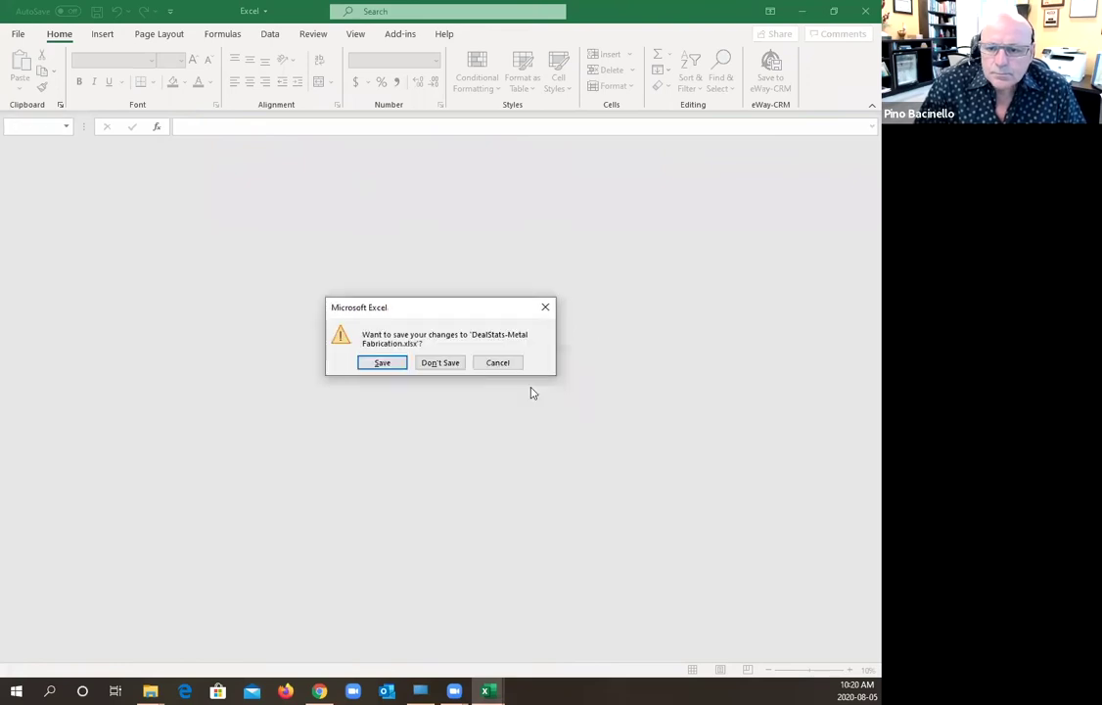
left_click(445, 362)
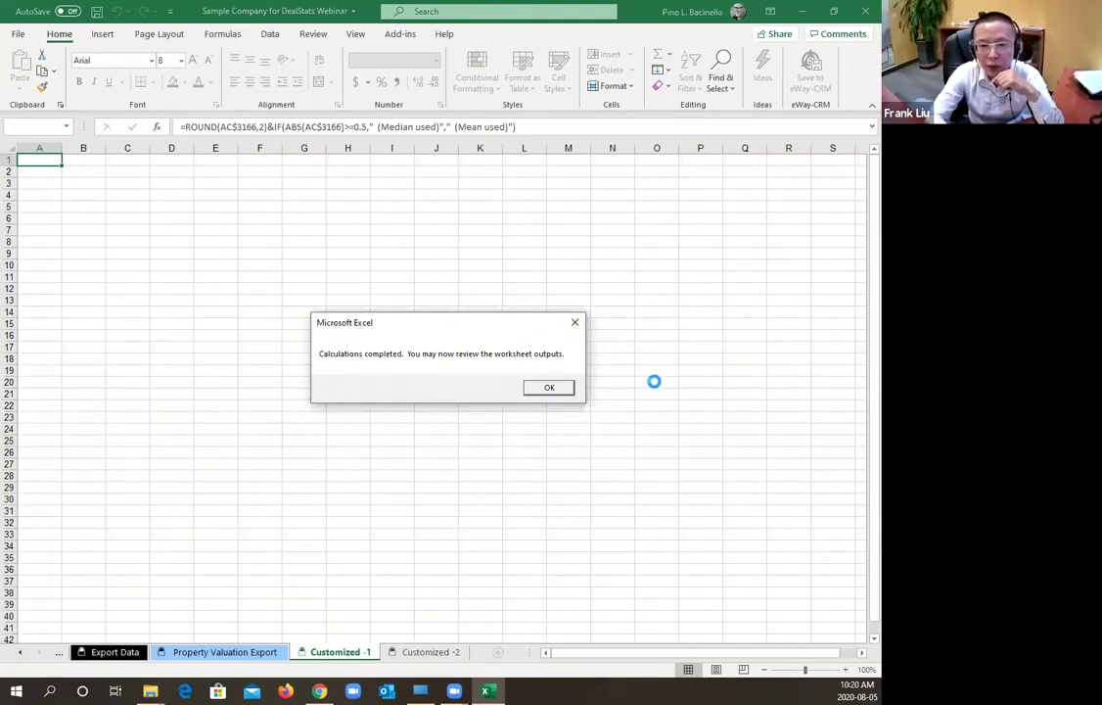
left_click(551, 387)
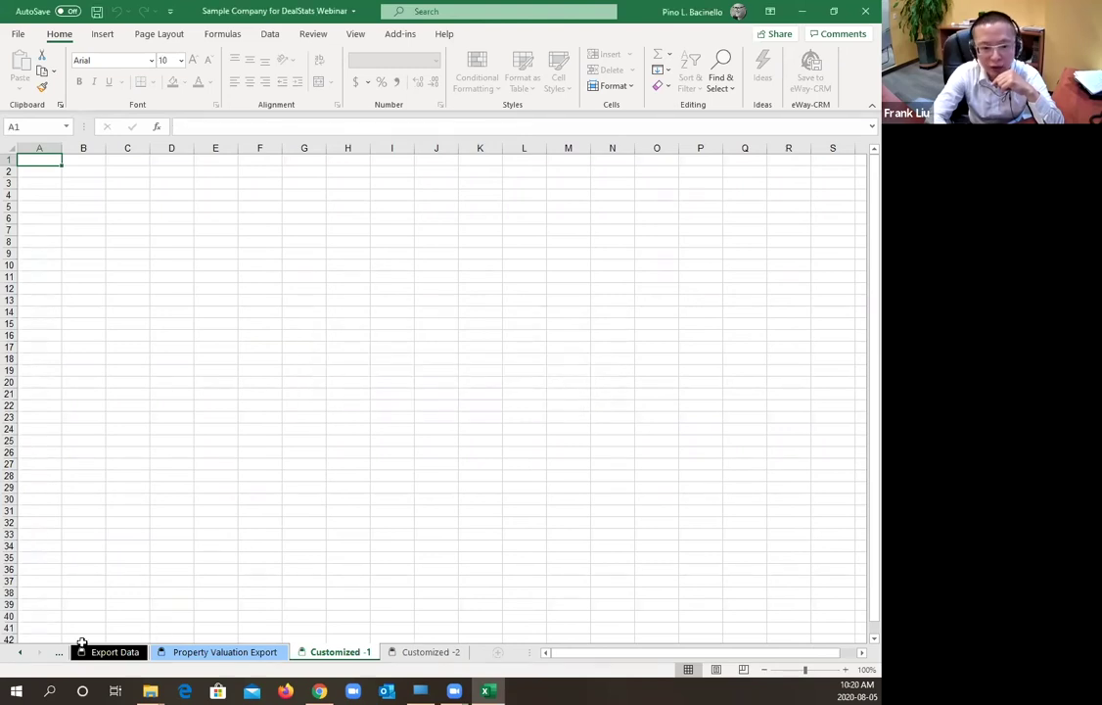
- Return to the DealStats - Method A sheet through the workbook's full sheet list
right_click(45, 654)
scroll(133, 582, "up", 5)
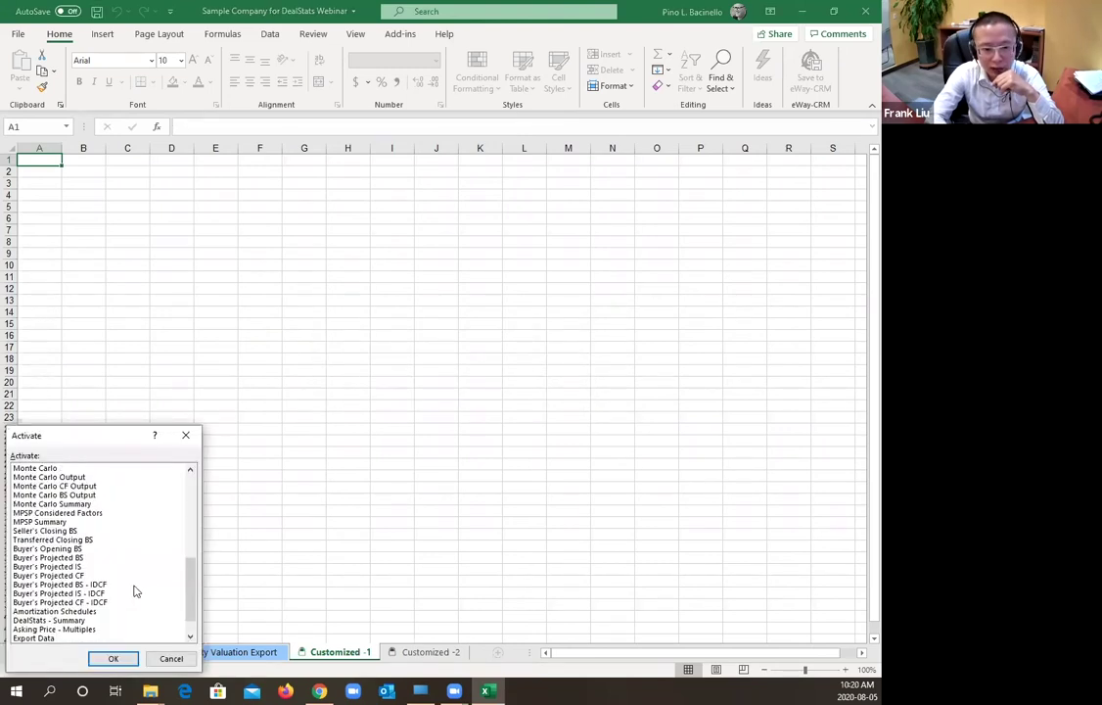
left_click(88, 495)
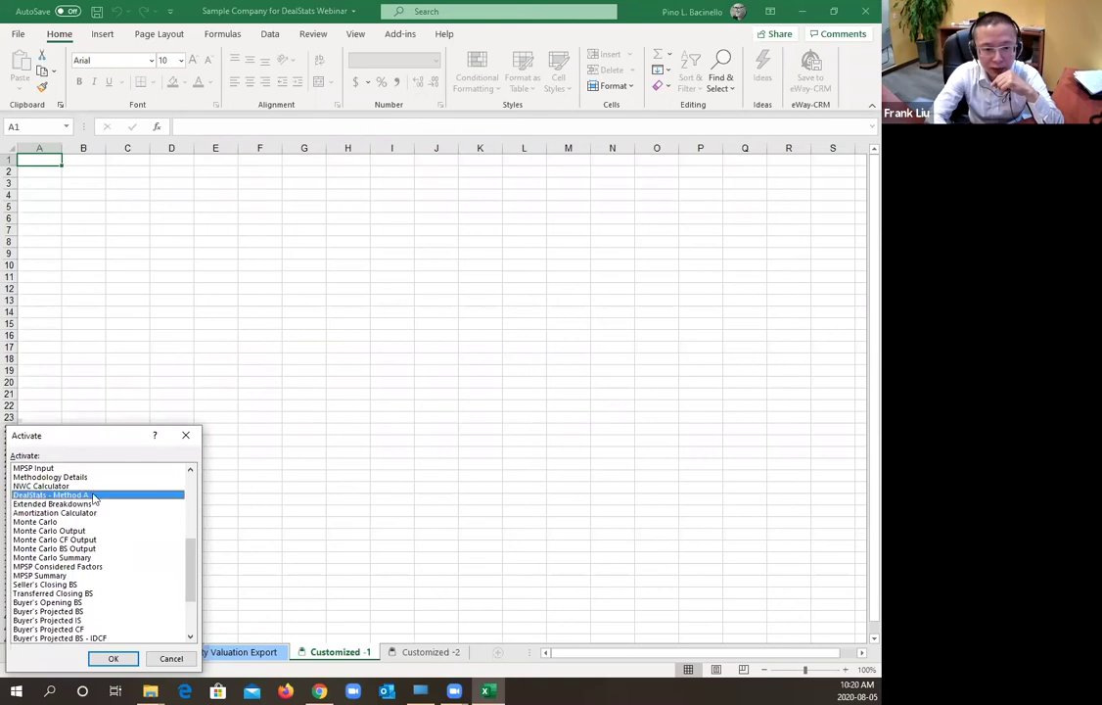
left_click(113, 658)
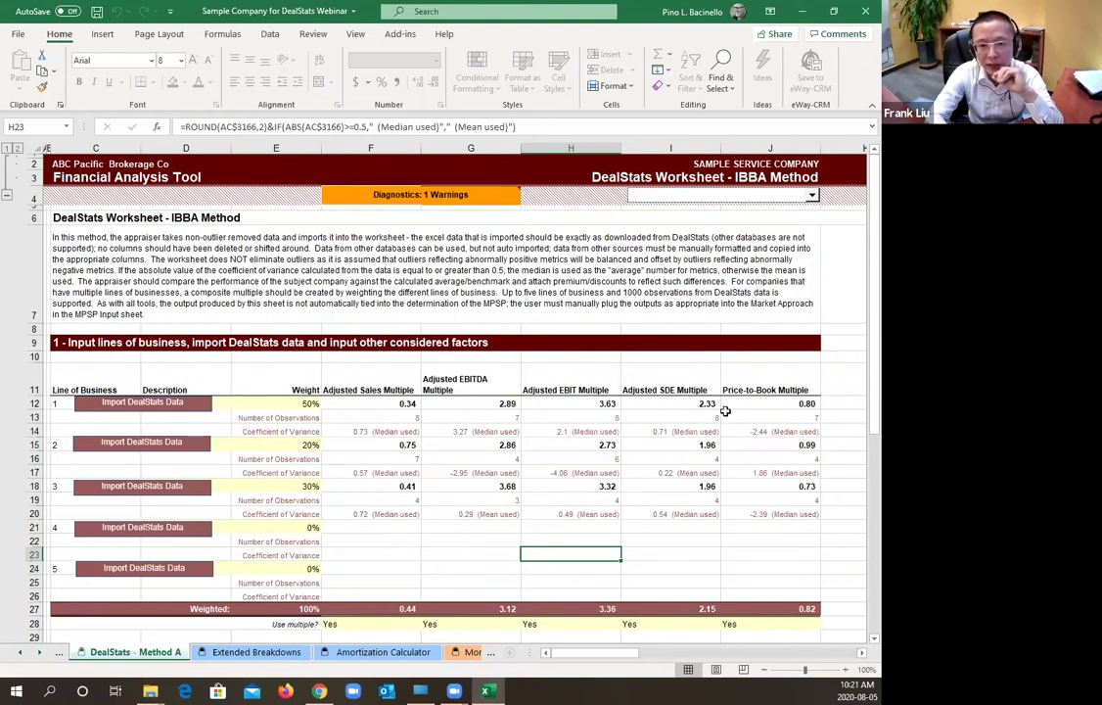
- Examine the multiples, number of observations and coefficients of variance for lines of business 1 to 3, including whether median or mean is used
scroll(470, 323, "down", 1)
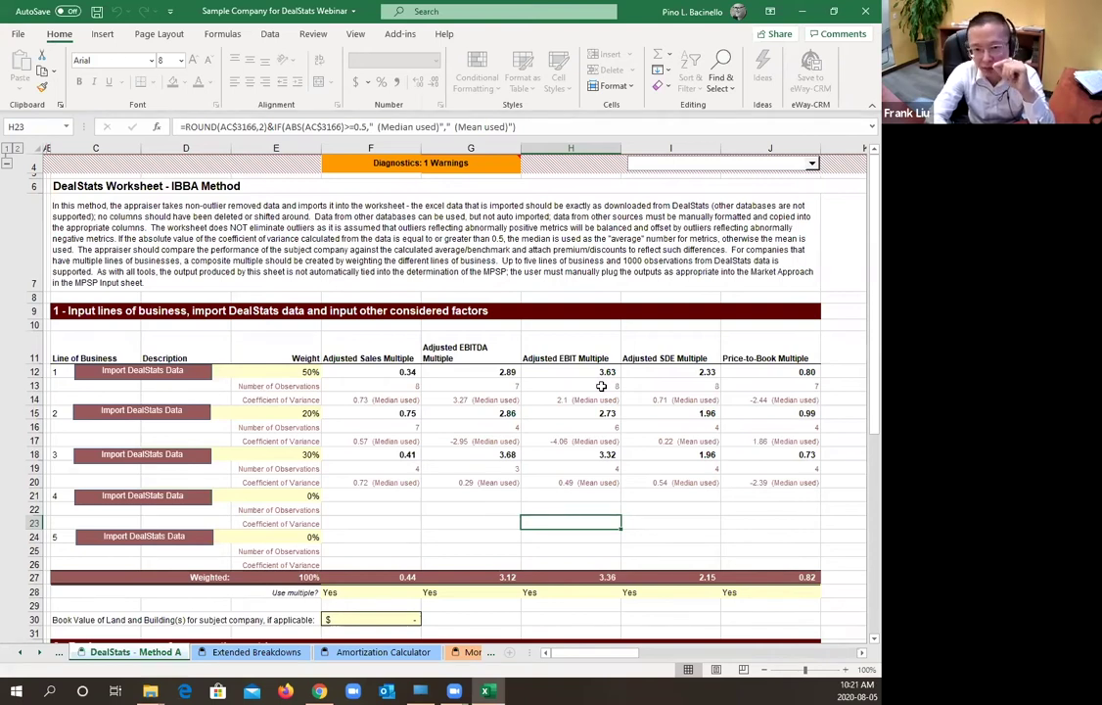
left_click(256, 401)
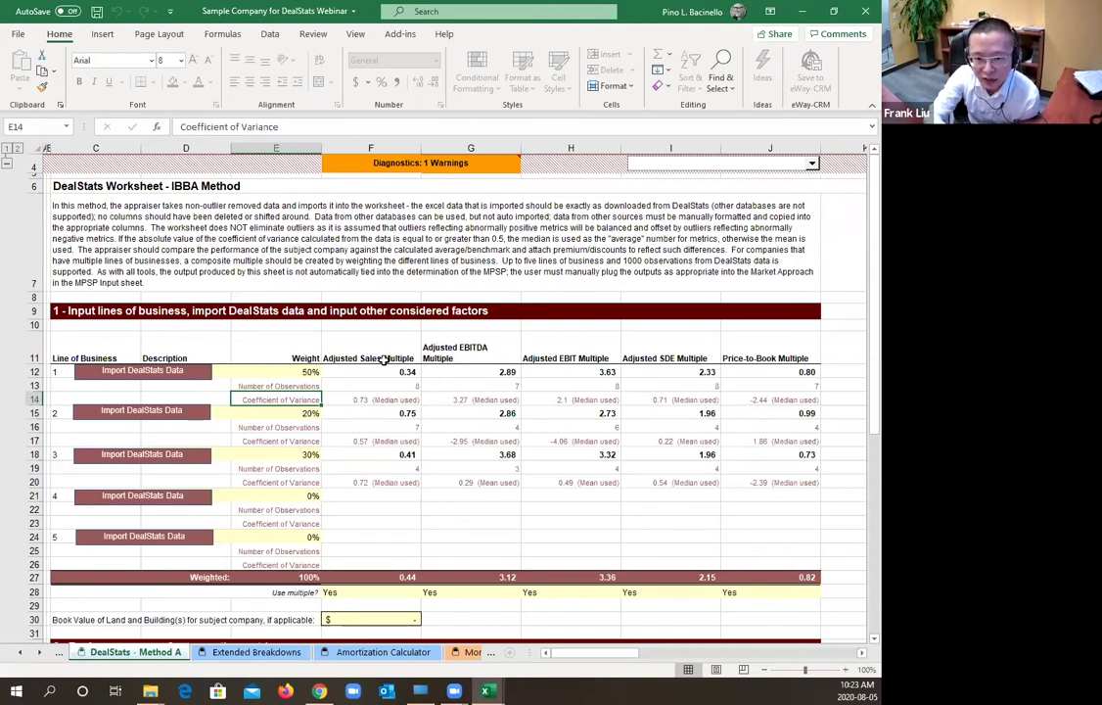
left_click(377, 399)
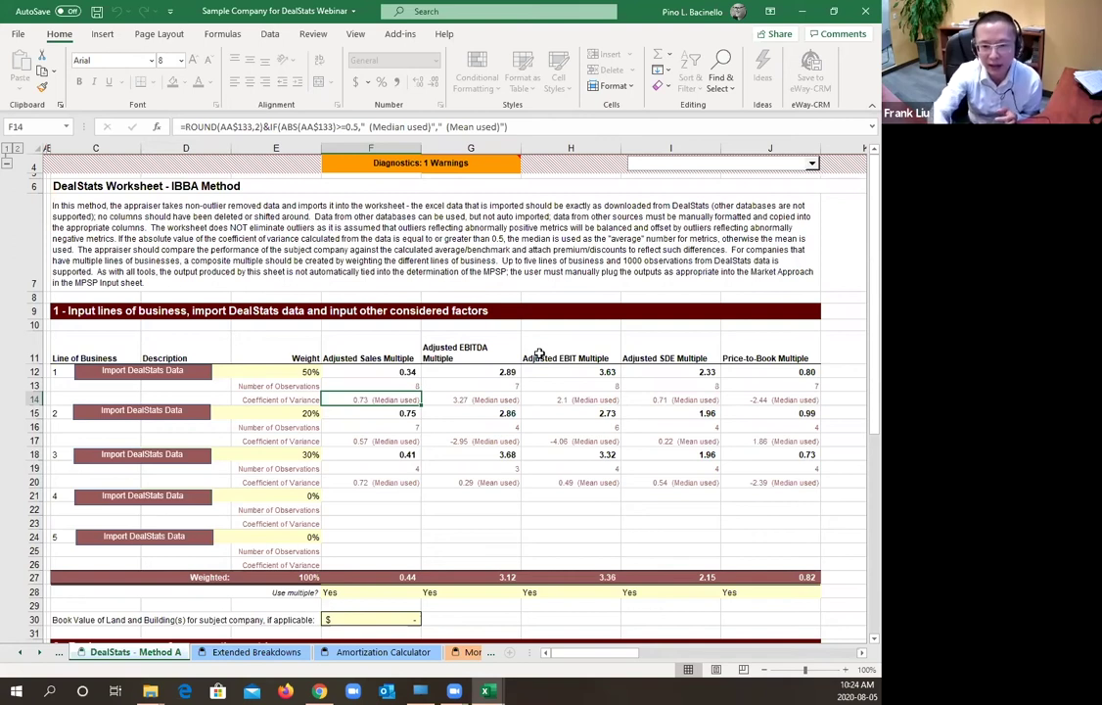
left_click(388, 381)
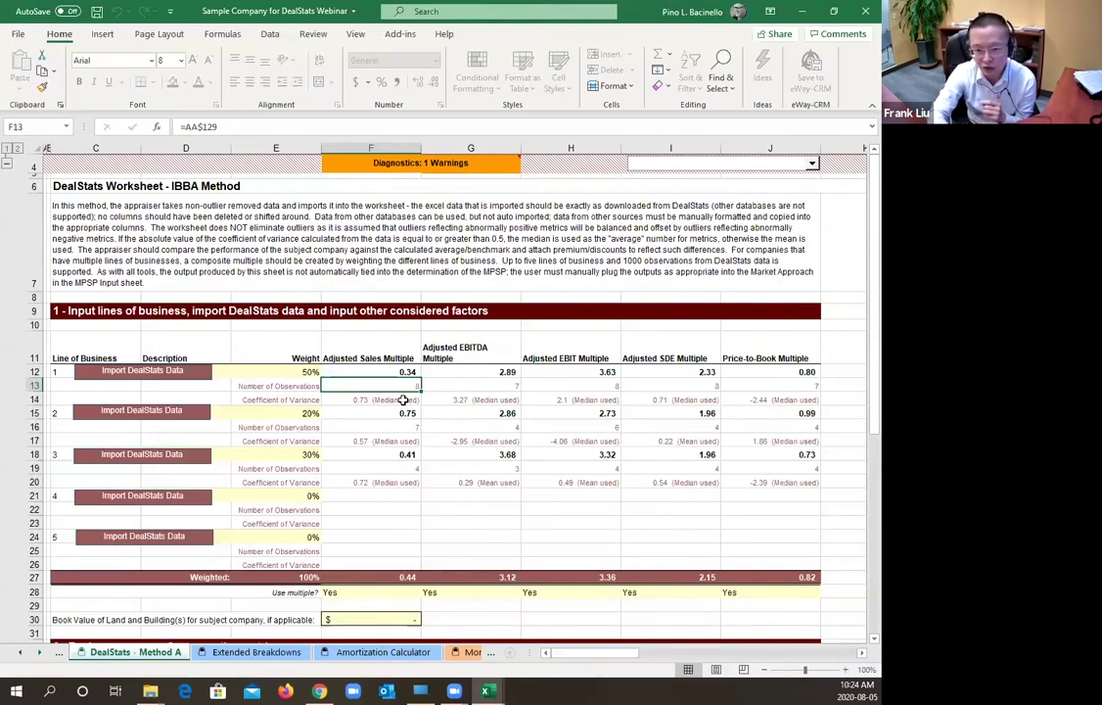
left_click(402, 400)
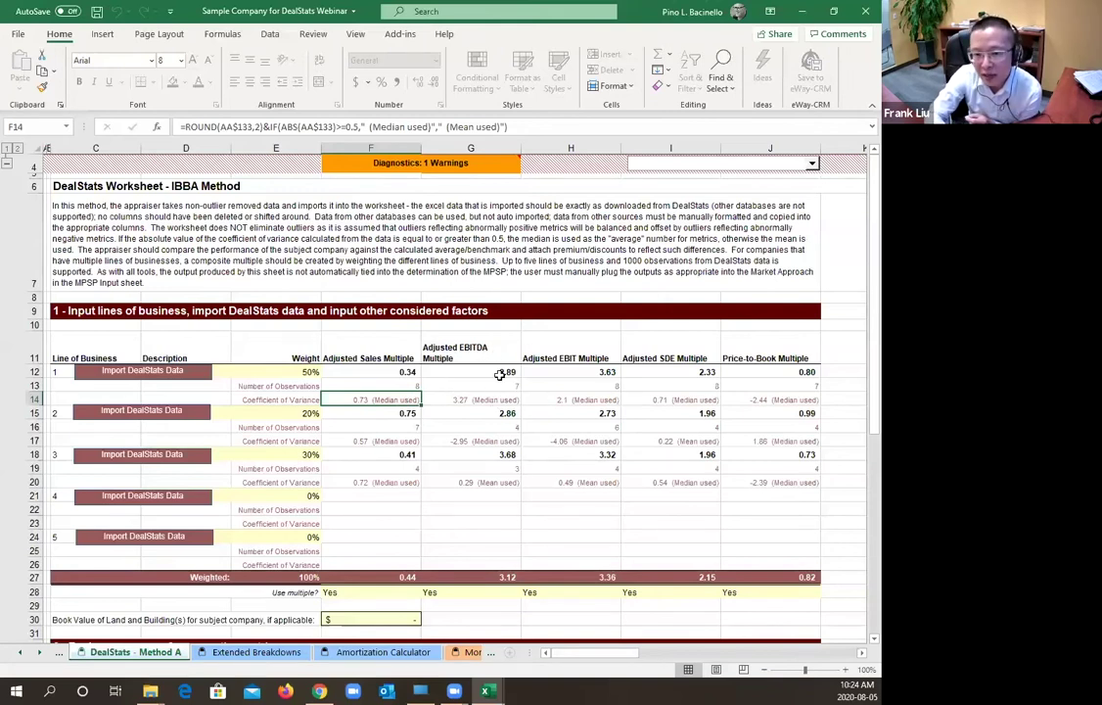
left_click(480, 399)
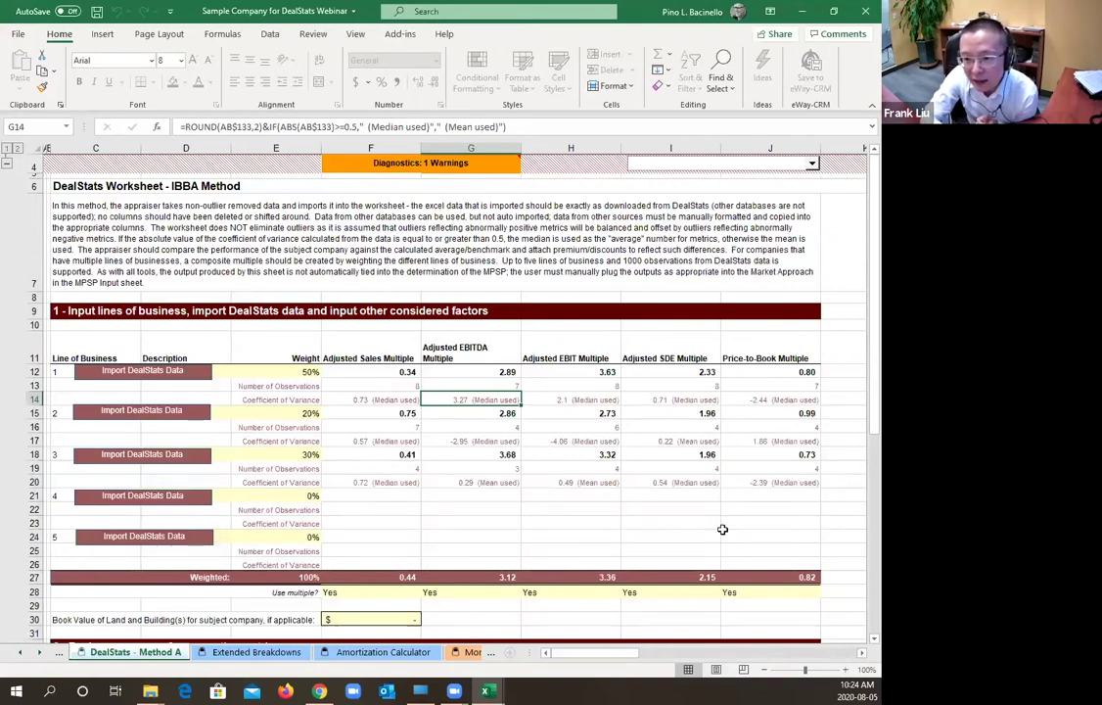
left_click(671, 440)
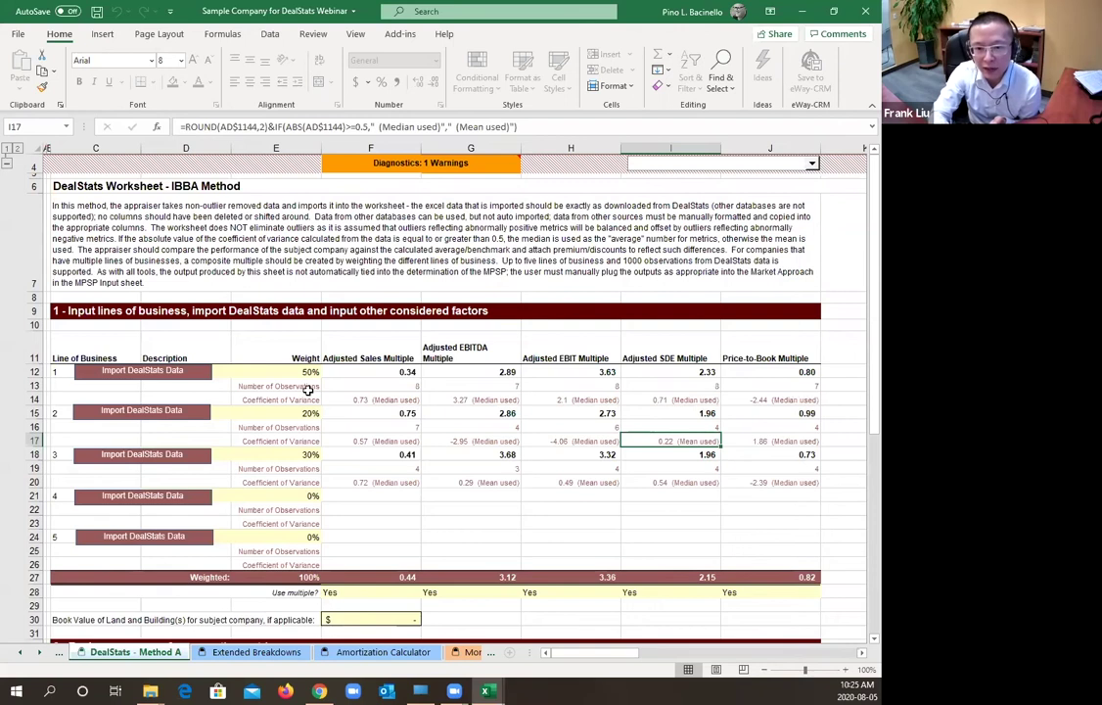
left_click(669, 383)
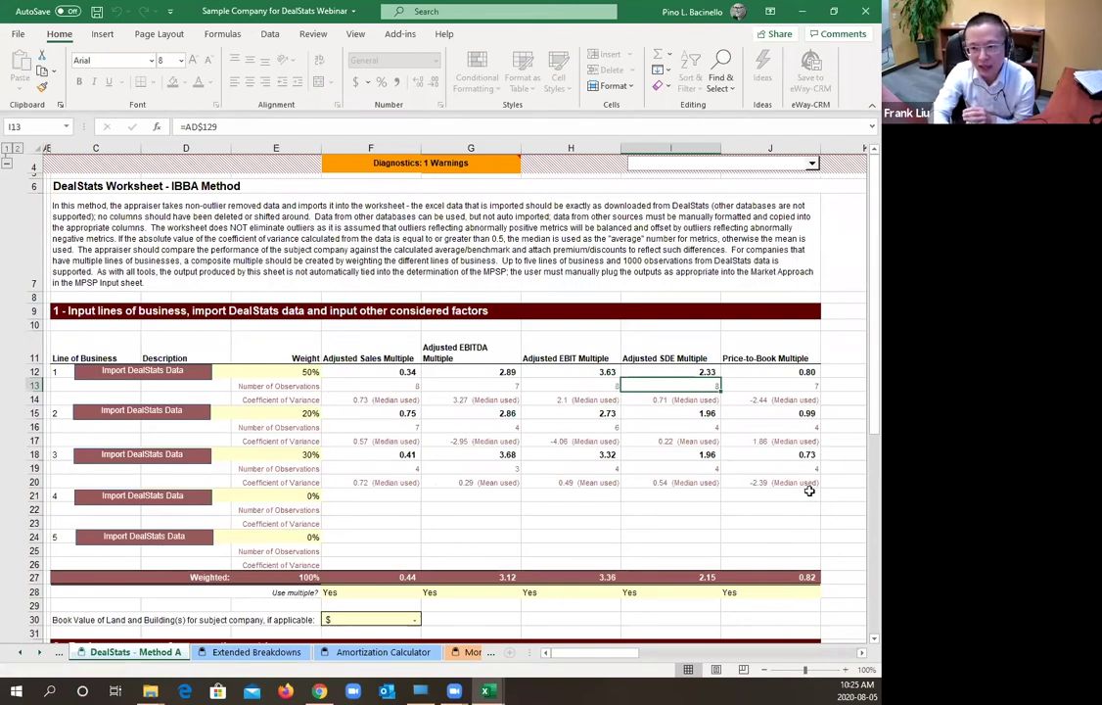
left_click(684, 455)
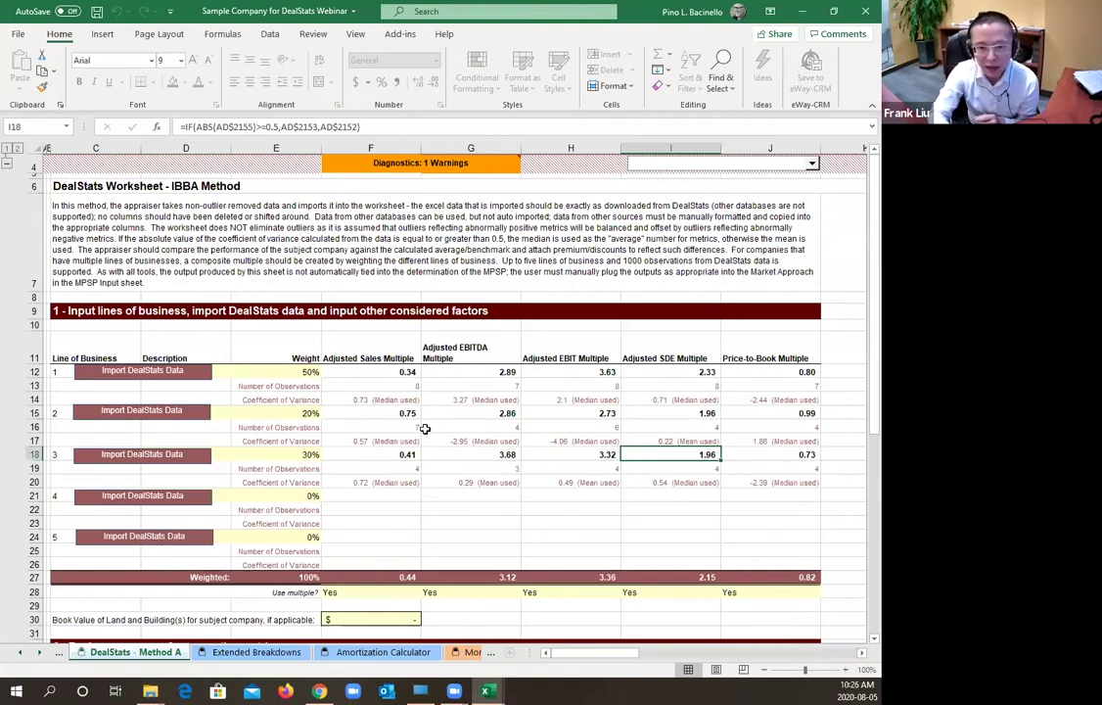
- Clear the Line of Business 1 raw transaction data in C135:S141, leaving only the Steel Fabricator transaction
scroll(382, 380, "down", 7)
scroll(438, 428, "down", 8)
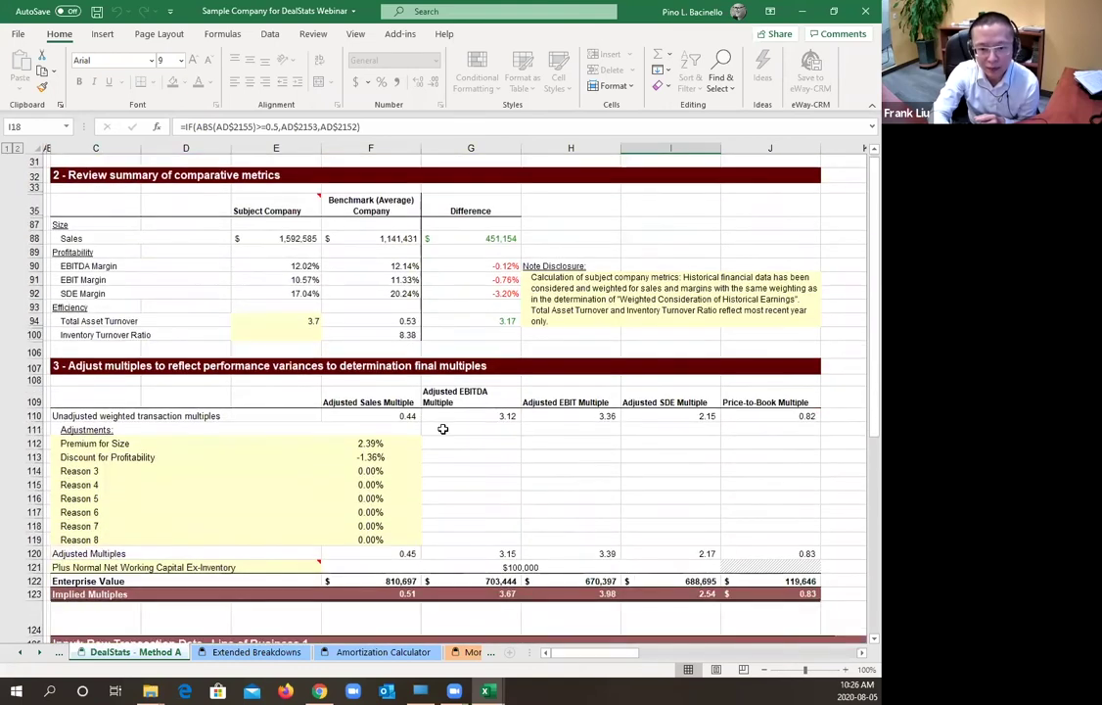
scroll(458, 429, "down", 1)
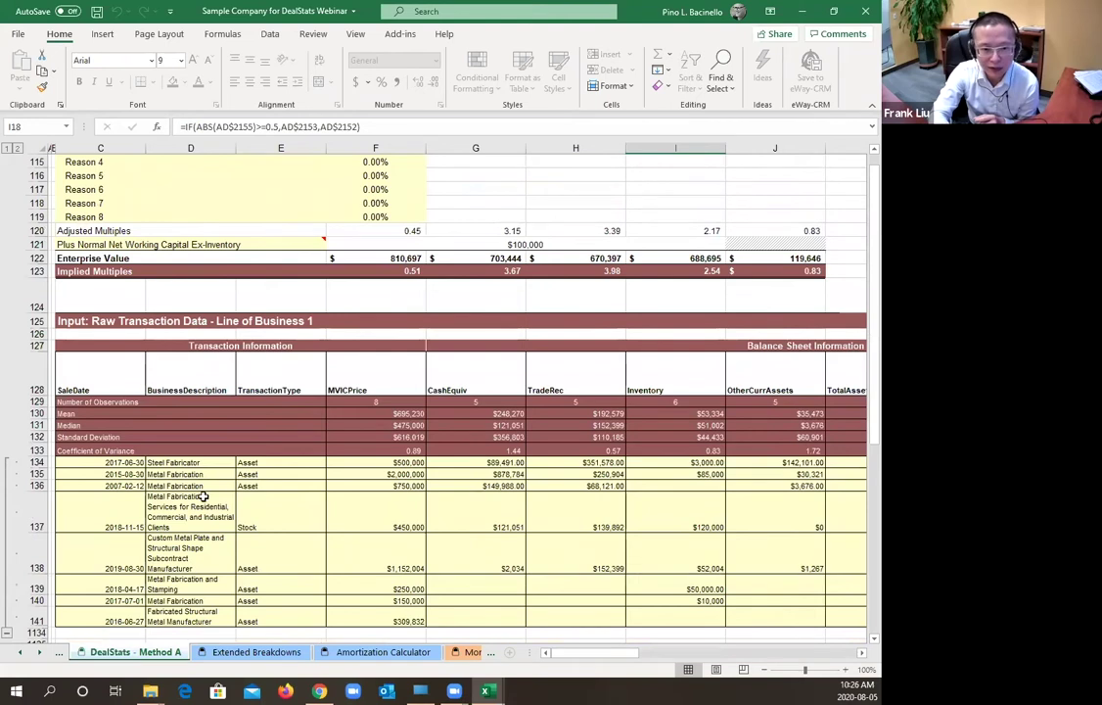
scroll(179, 435, "down", 1)
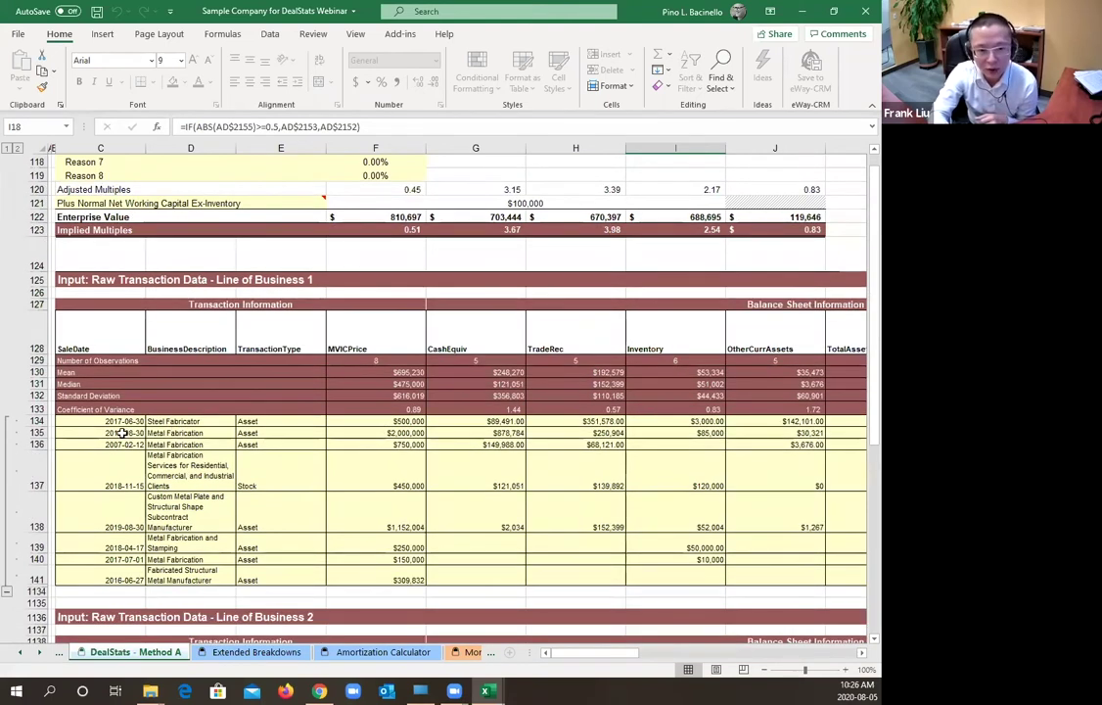
left_click_drag(111, 433, 118, 577)
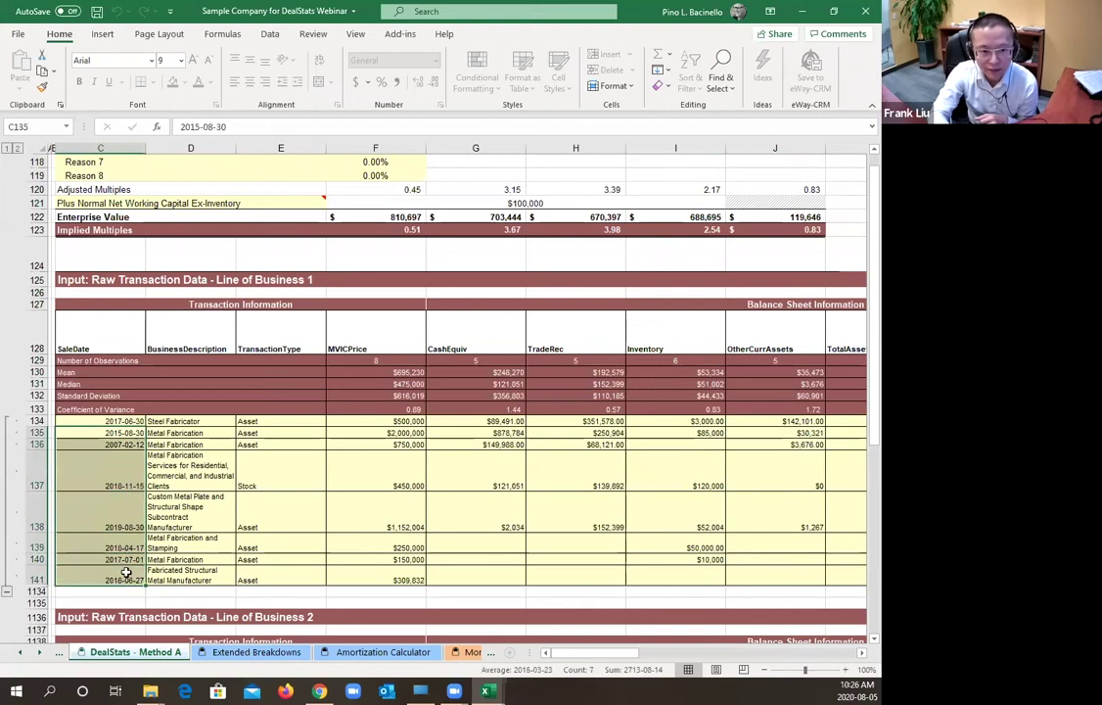
left_click_drag(77, 431, 392, 571)
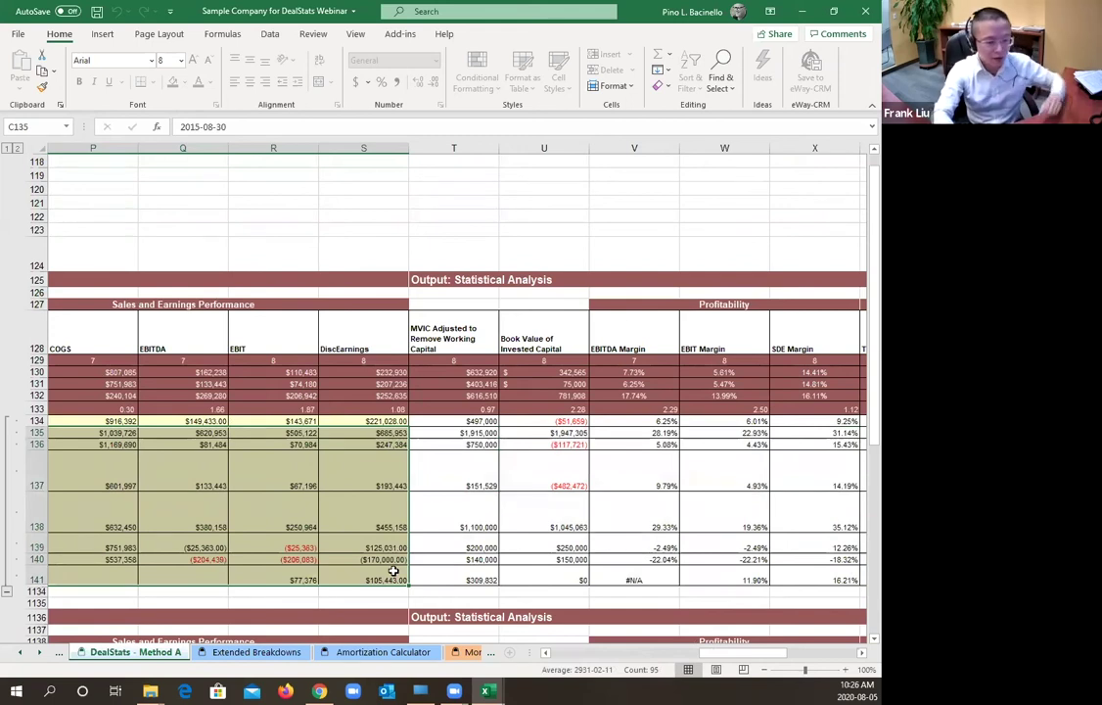
right_click(380, 521)
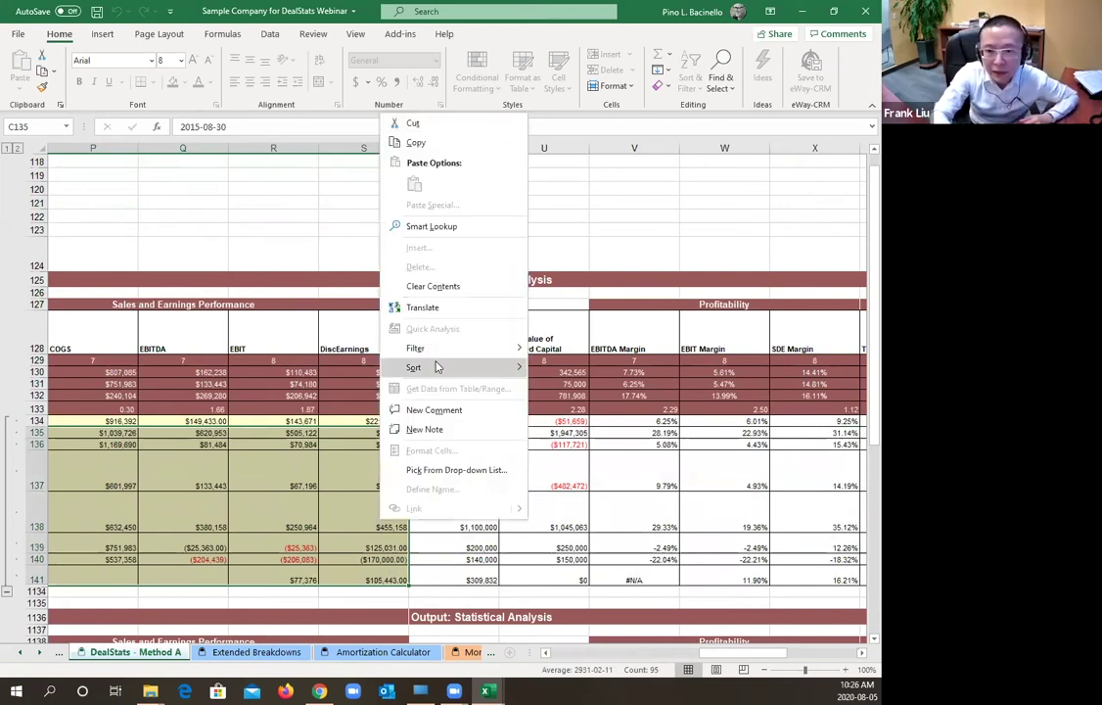
left_click(437, 286)
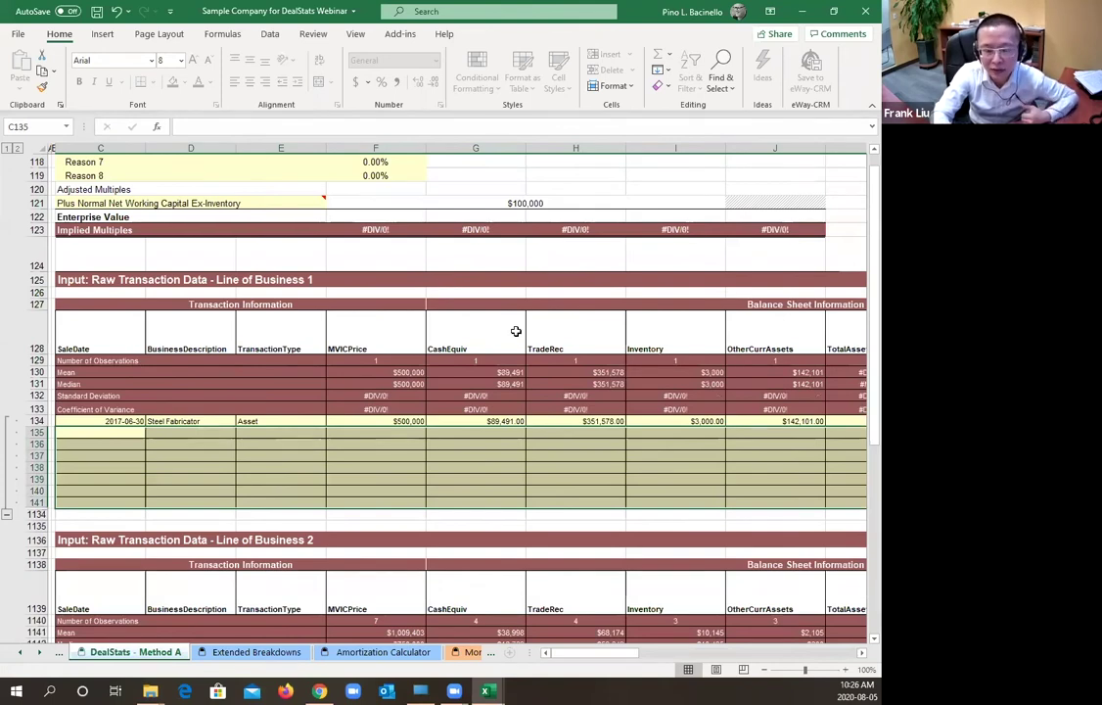
- Check the weighted multiples and comparative metrics with a single comparable in line 1, and undo the clearing of the transactions
scroll(515, 329, "up", 15)
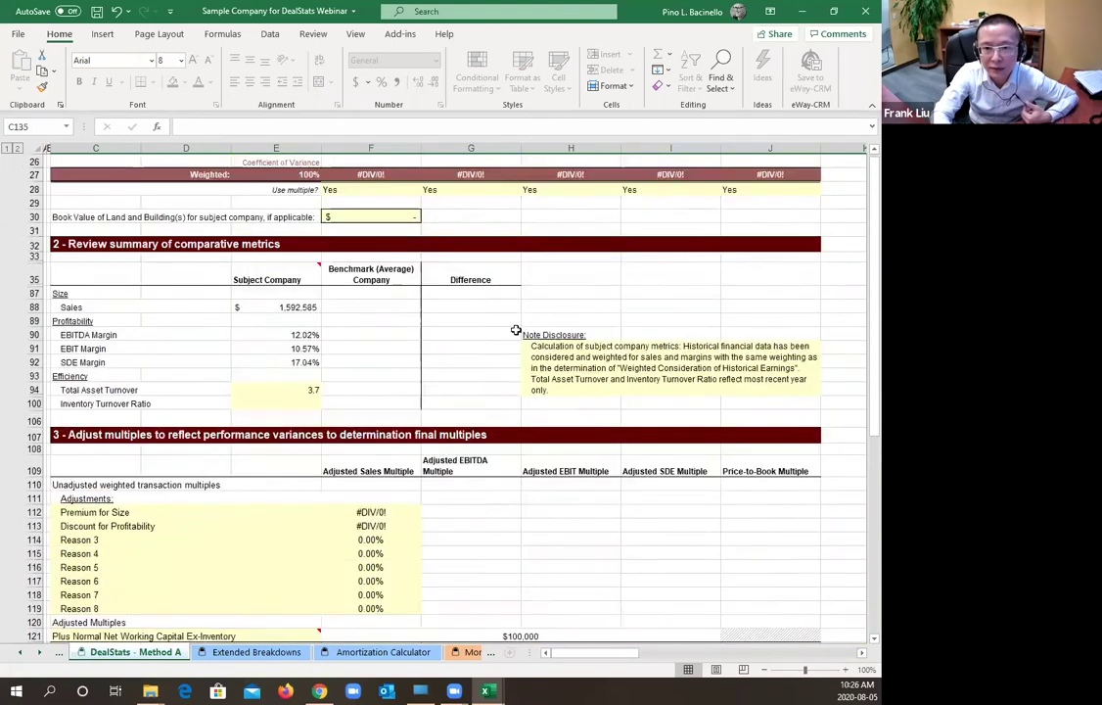
scroll(516, 330, "up", 2)
scroll(515, 330, "up", 3)
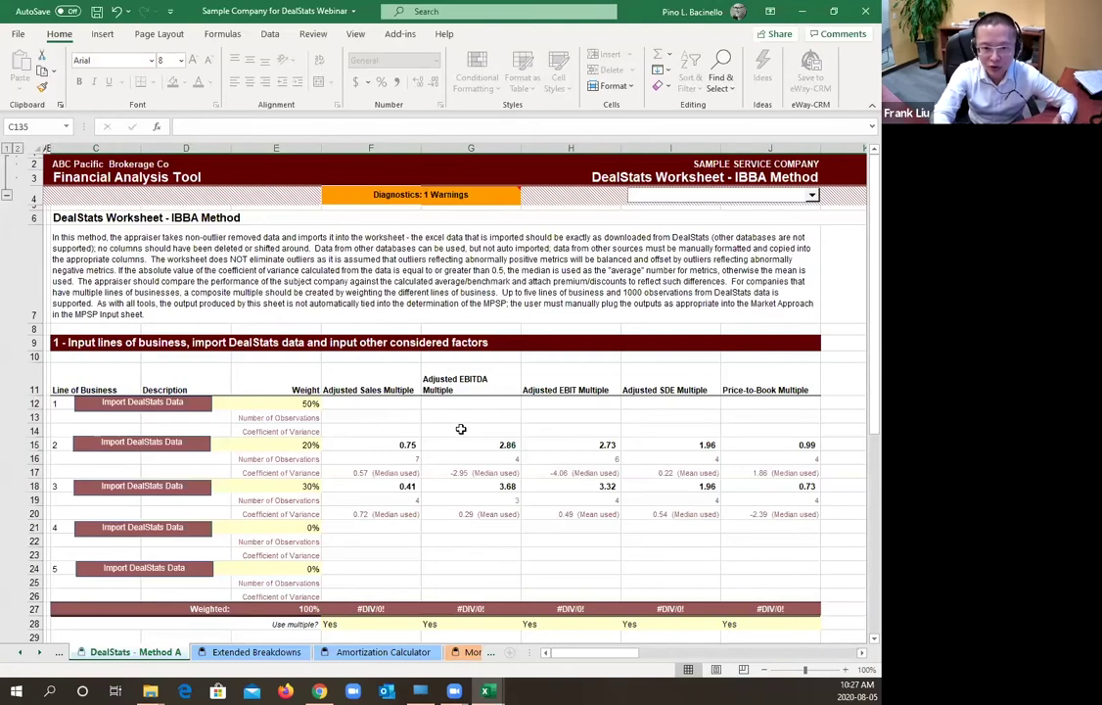
scroll(460, 427, "down", 3)
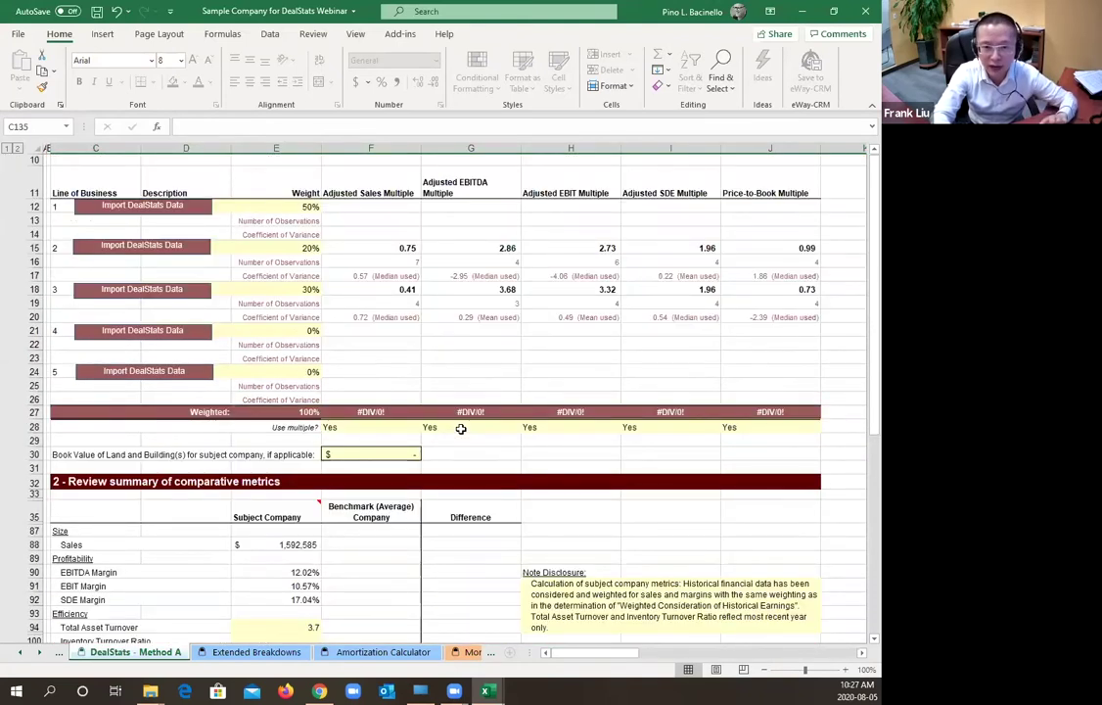
scroll(460, 427, "down", 2)
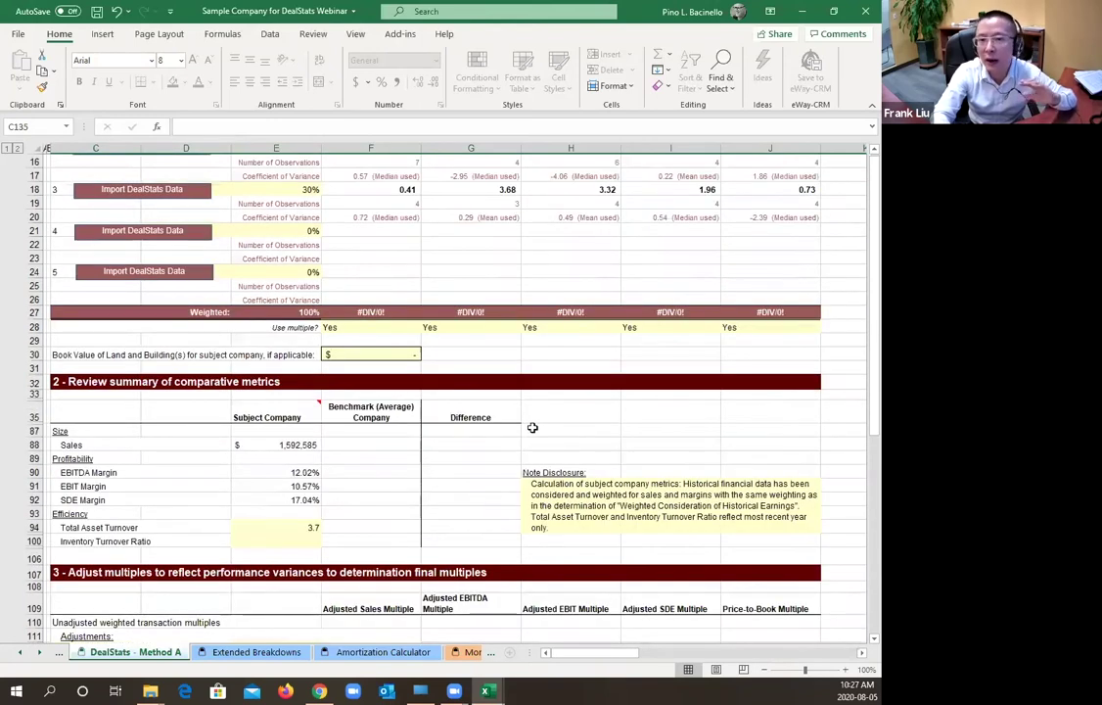
key("ctrl+z")
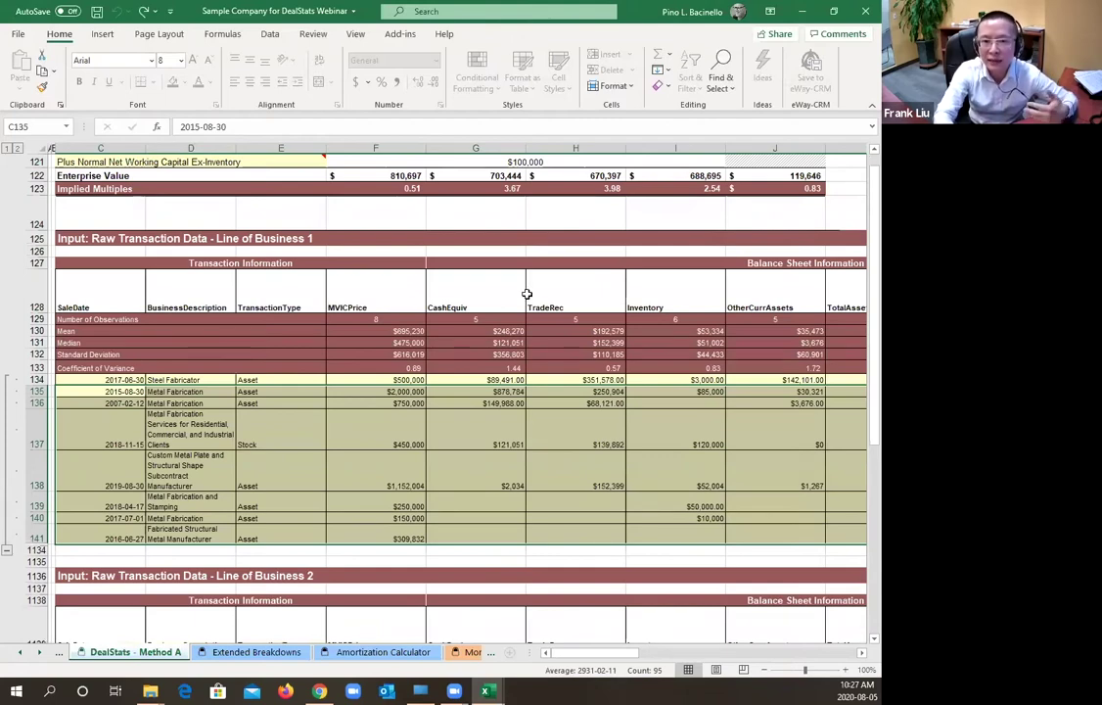
- Review the adjusted multiples, enterprise values, comparative metrics and line-of-business multiples based on the complete transaction data
scroll(527, 296, "up", 2)
scroll(526, 294, "up", 3)
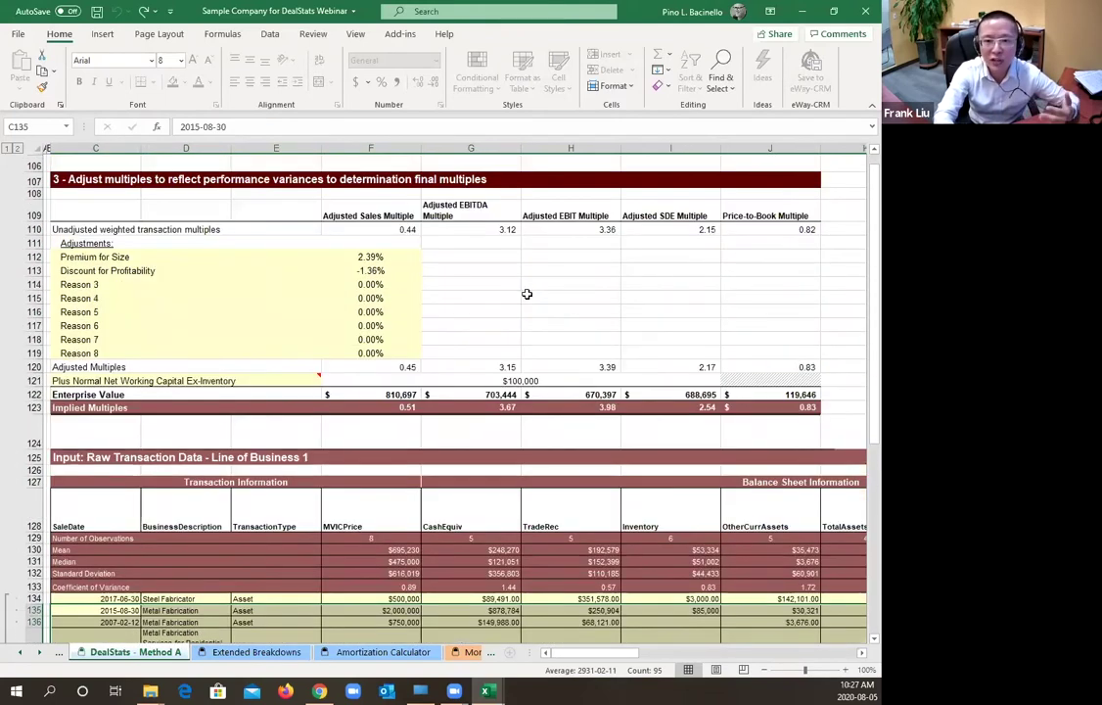
scroll(527, 294, "up", 1)
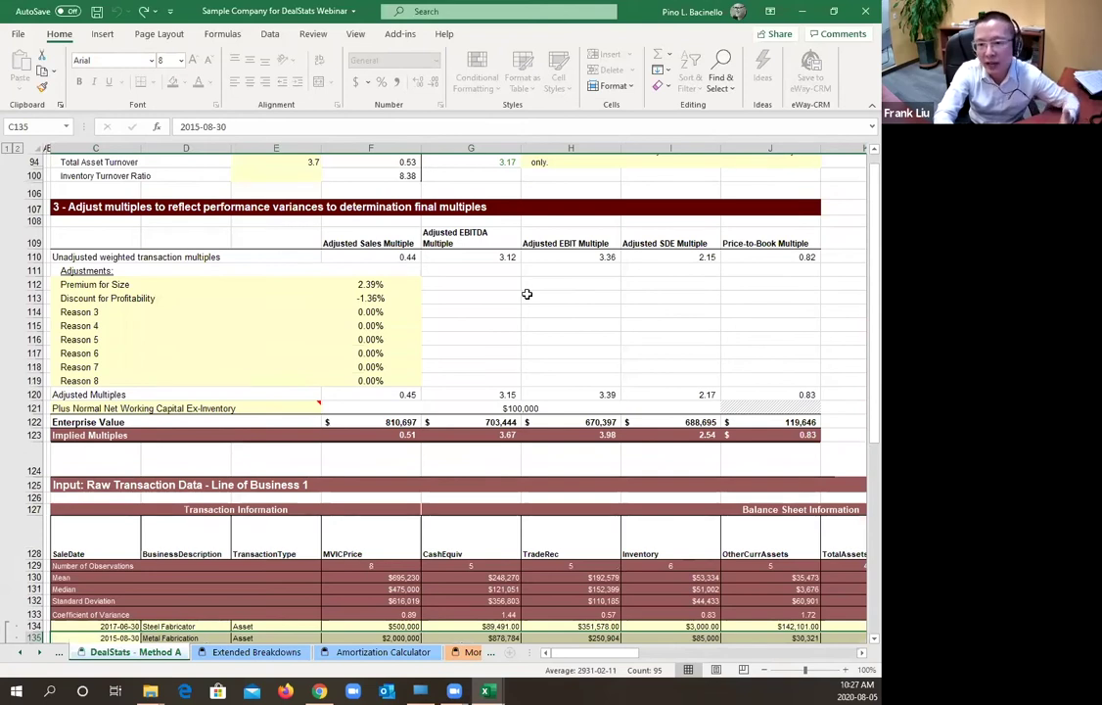
scroll(527, 293, "up", 2)
scroll(527, 294, "up", 1)
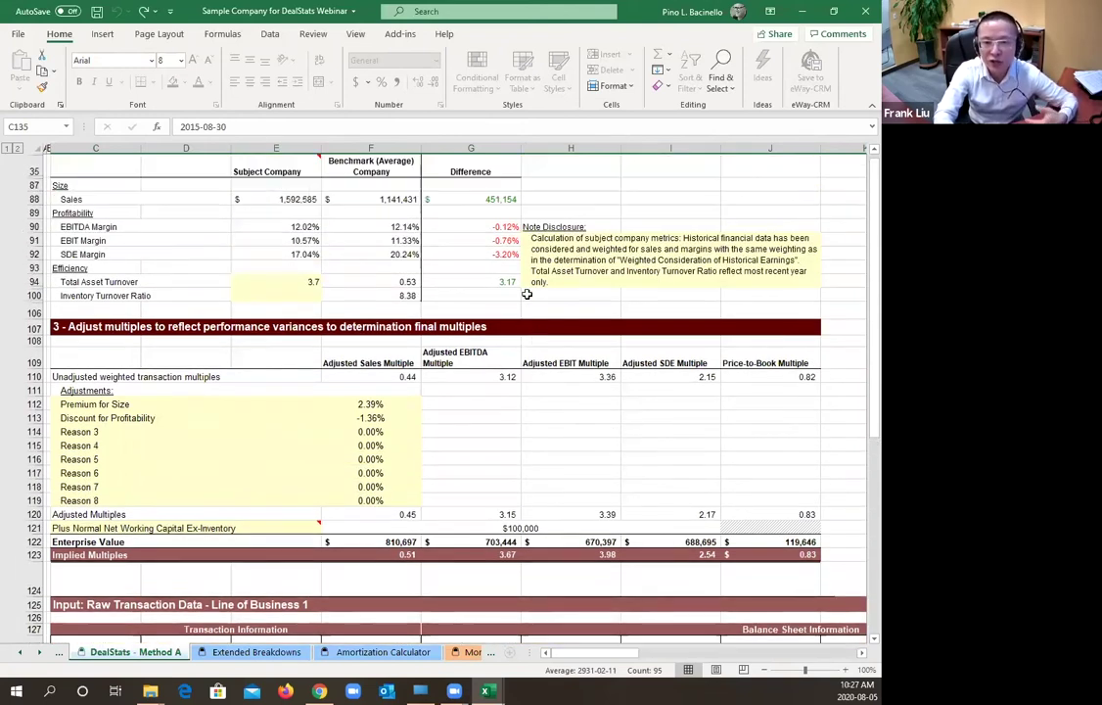
scroll(527, 293, "up", 3)
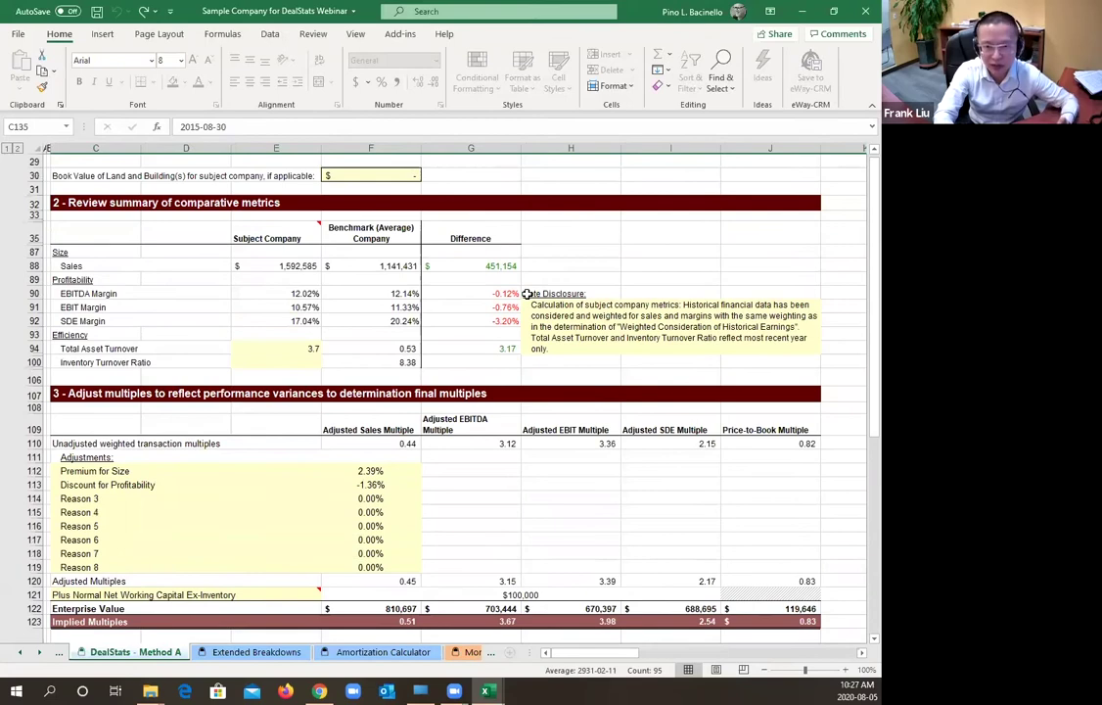
scroll(526, 293, "up", 6)
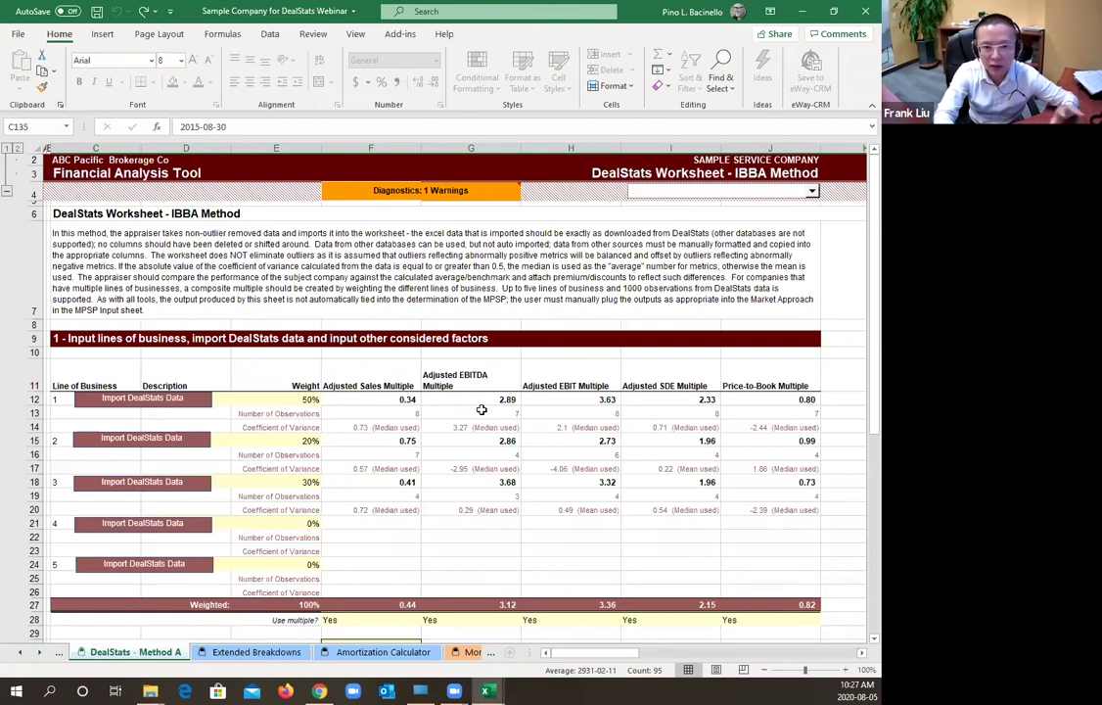
- Review the line-of-business multiples and the size, profitability and efficiency metrics of the subject company against the benchmark company
scroll(519, 430, "down", 2)
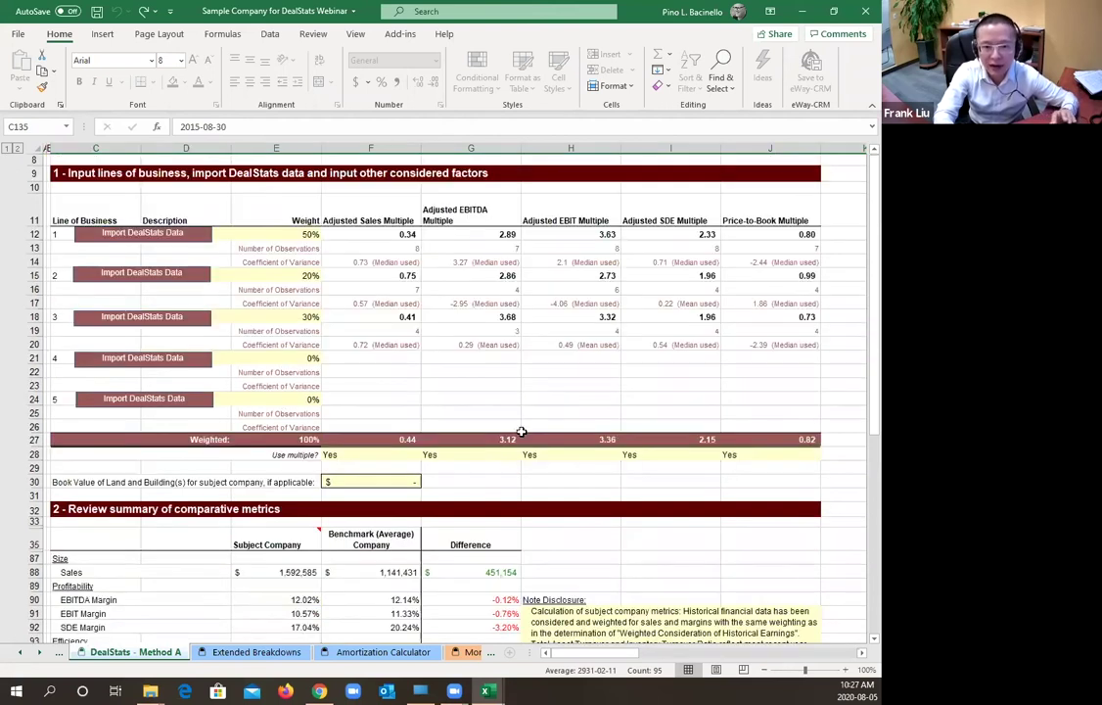
scroll(521, 432, "down", 2)
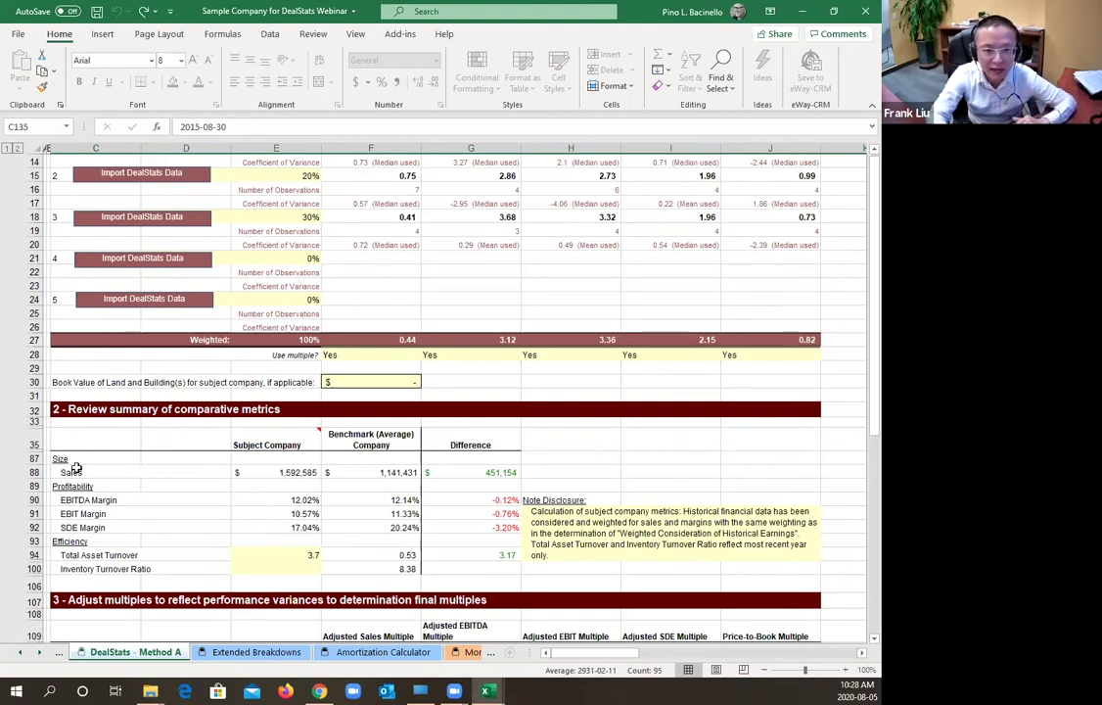
left_click(105, 472)
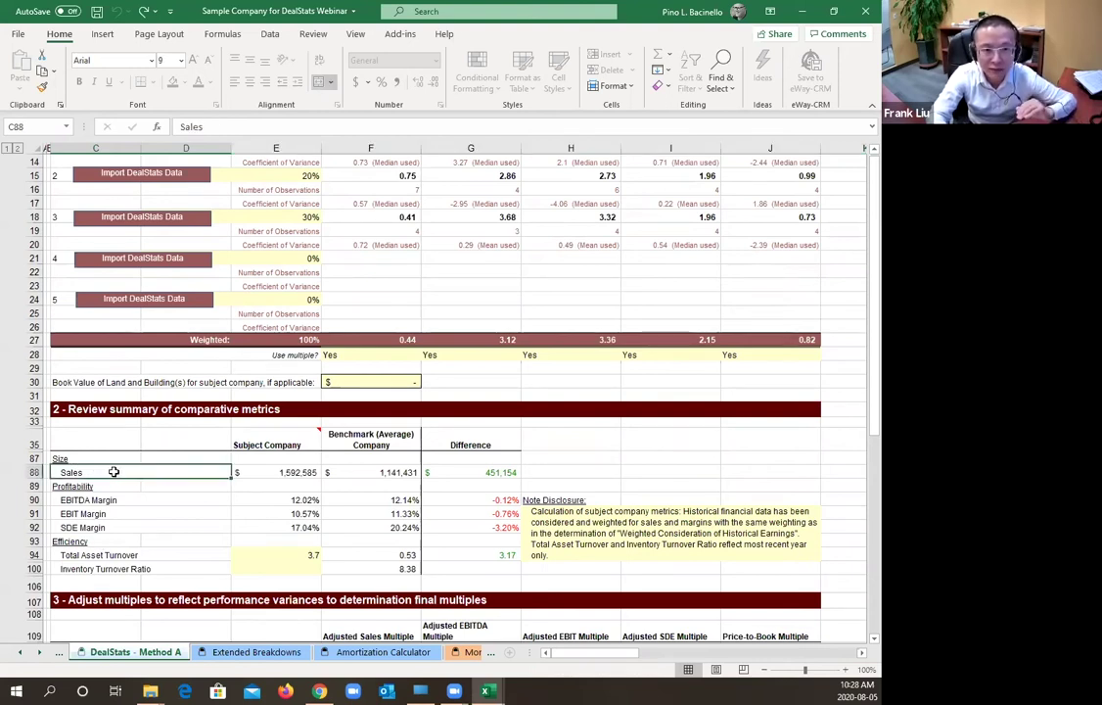
scroll(111, 470, "down", 1)
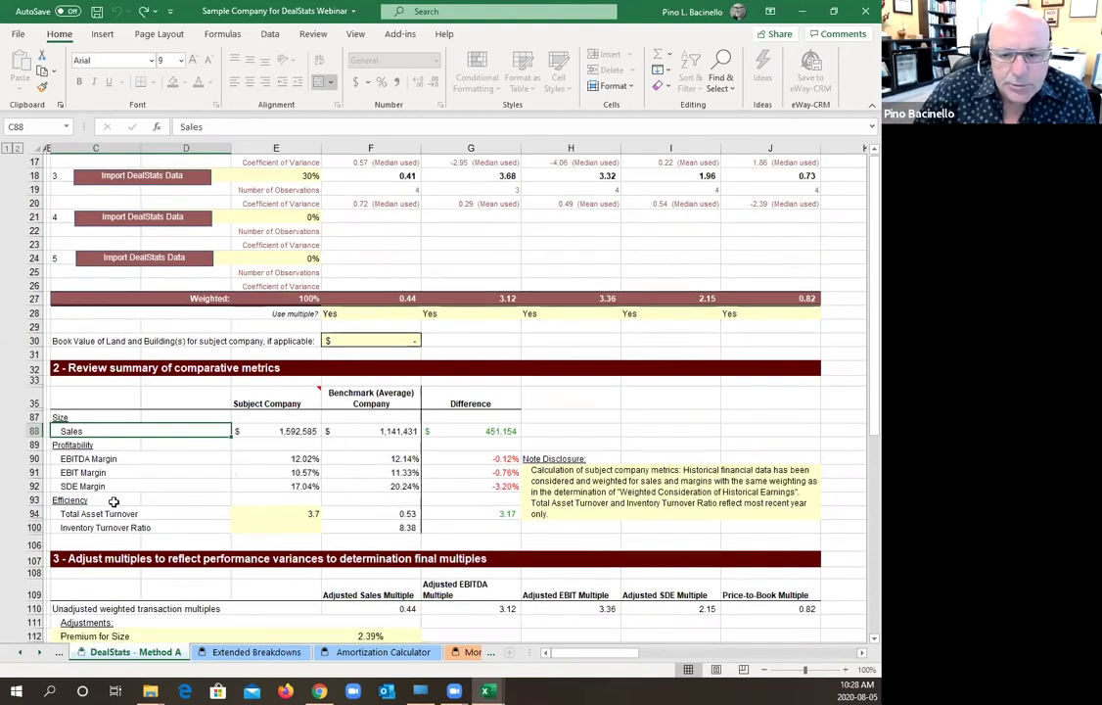
scroll(112, 501, "down", 4)
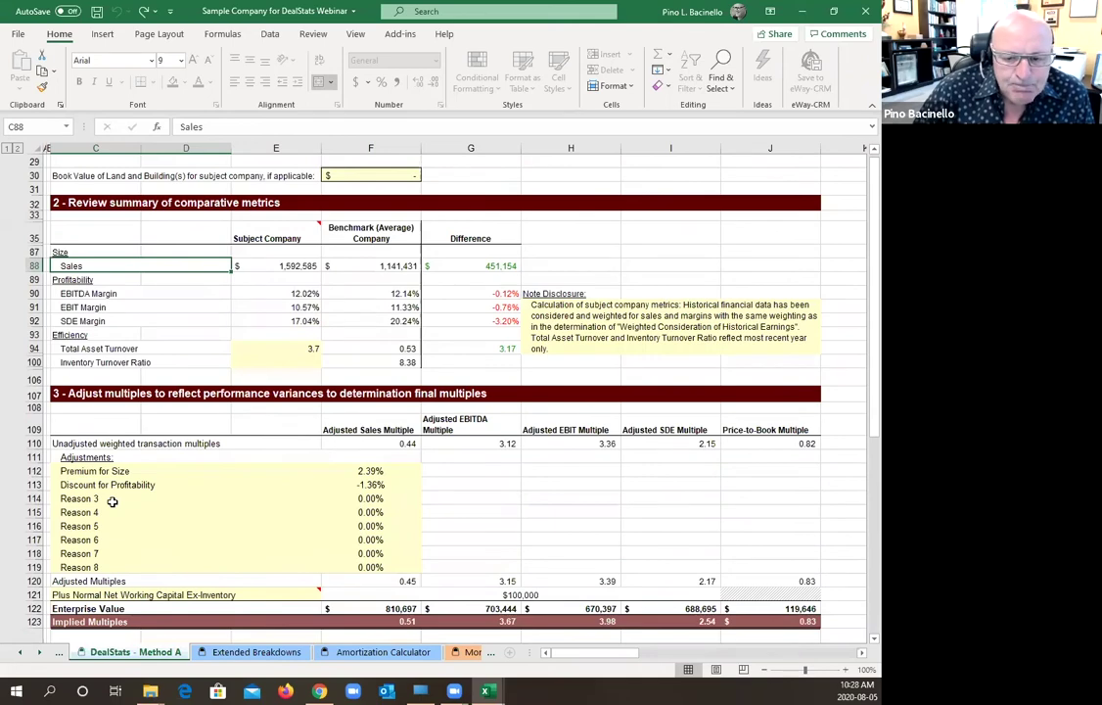
- Examine the raw transaction data for lines of business 1 to 3 and relate it to the multiples summary
scroll(112, 501, "down", 8)
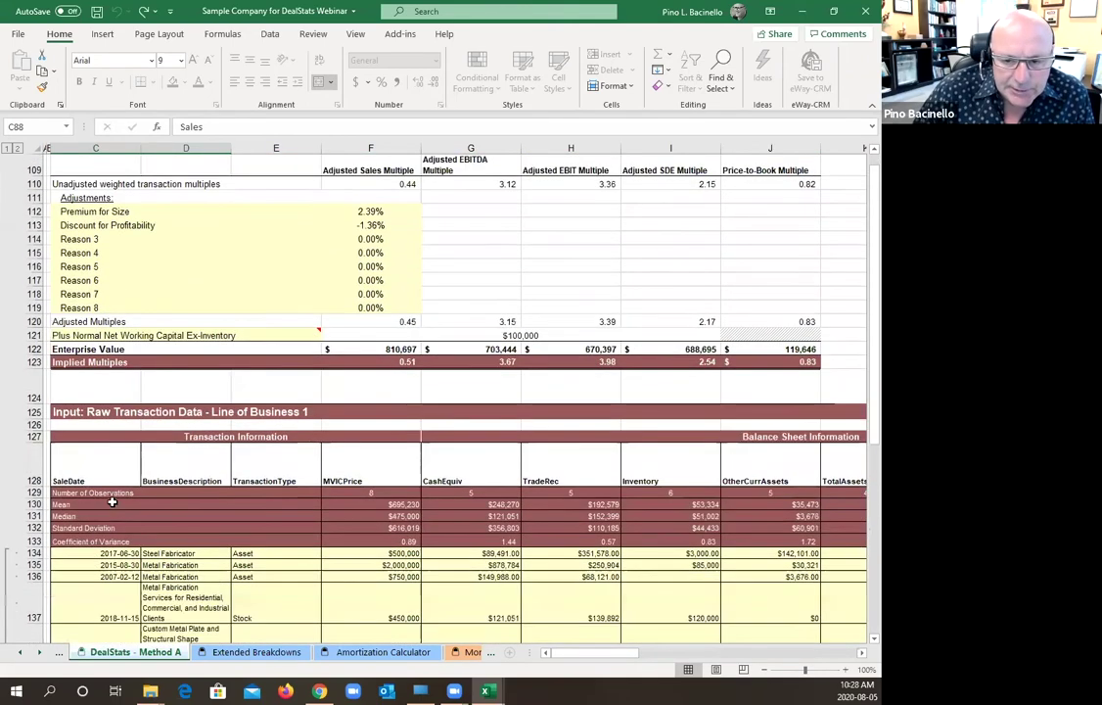
scroll(113, 501, "down", 1)
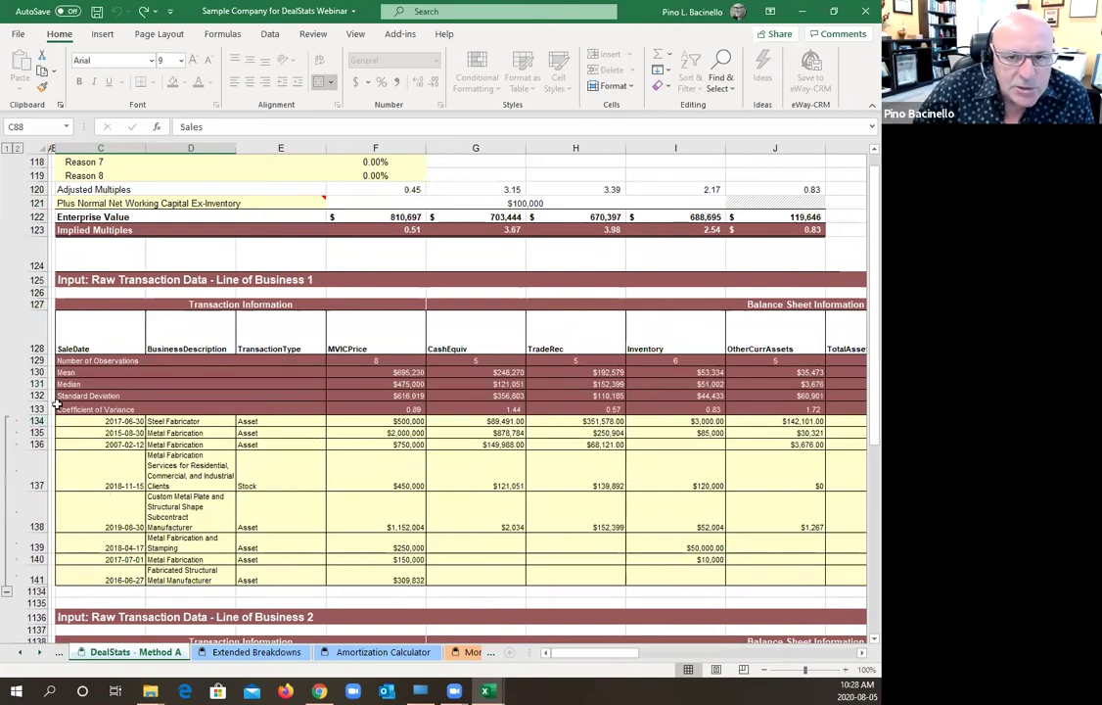
scroll(80, 383, "up", 14)
scroll(81, 384, "up", 5)
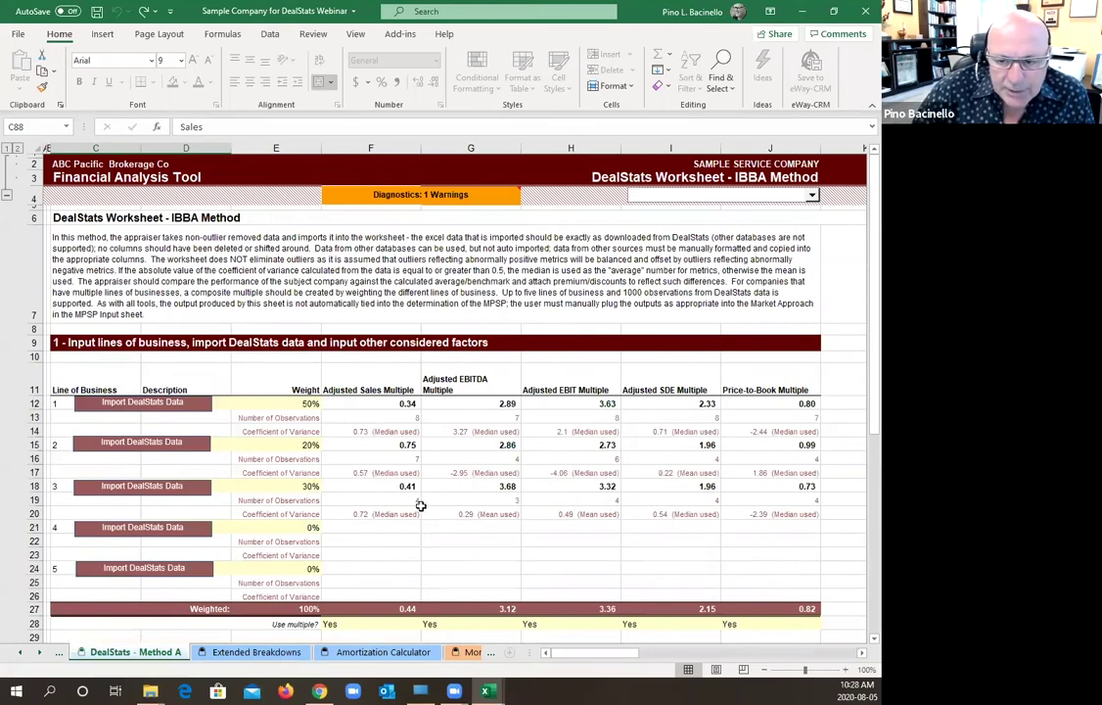
scroll(413, 501, "down", 15)
scroll(411, 503, "down", 8)
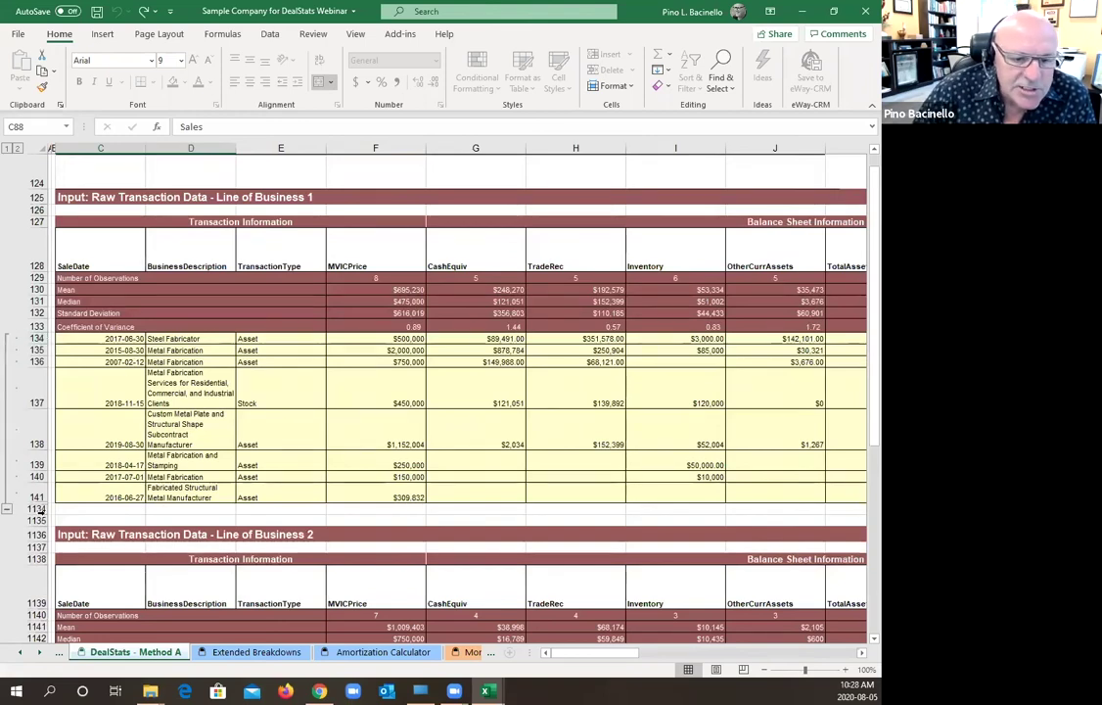
scroll(65, 495, "down", 4)
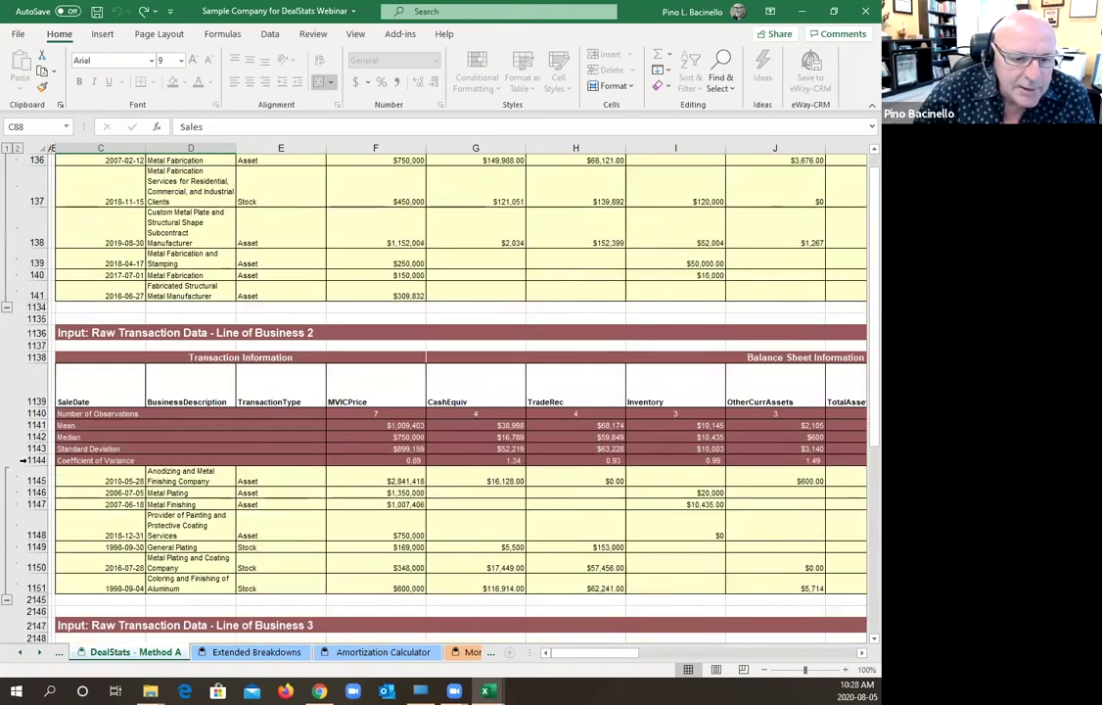
scroll(21, 552, "down", 5)
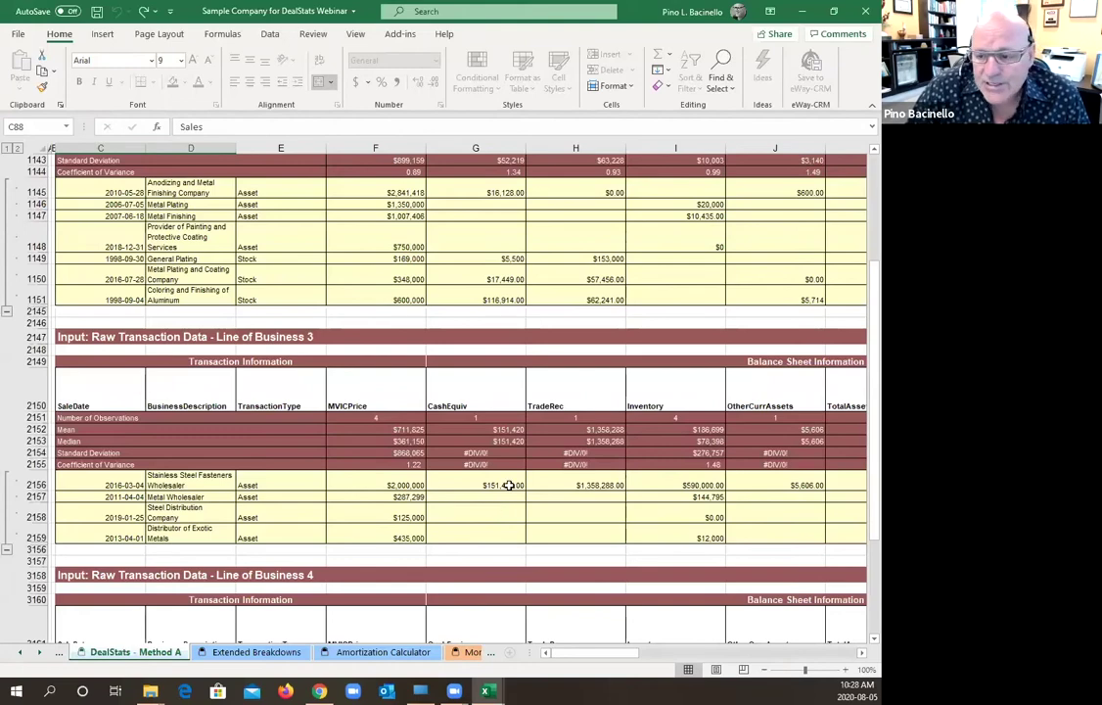
- Return to the Line of Business 1 raw transaction data and examine the MVICPrice column with its statistics
scroll(618, 436, "up", 3)
scroll(617, 436, "up", 6)
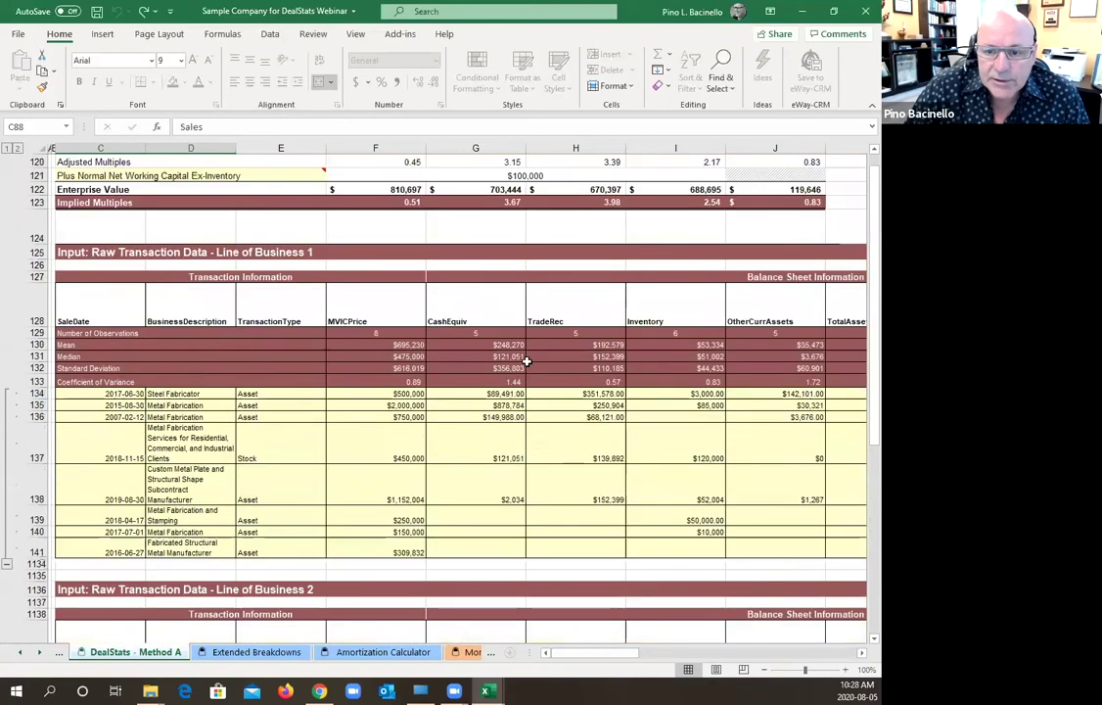
scroll(529, 360, "up", 5)
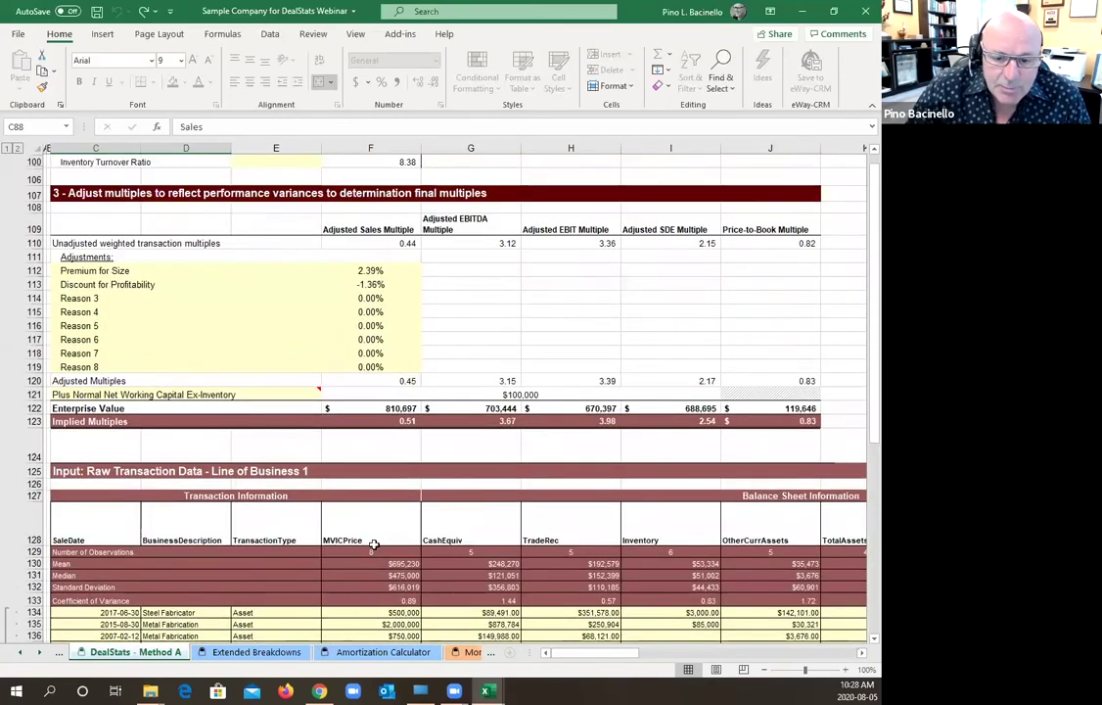
scroll(373, 544, "up", 2)
left_click(365, 581)
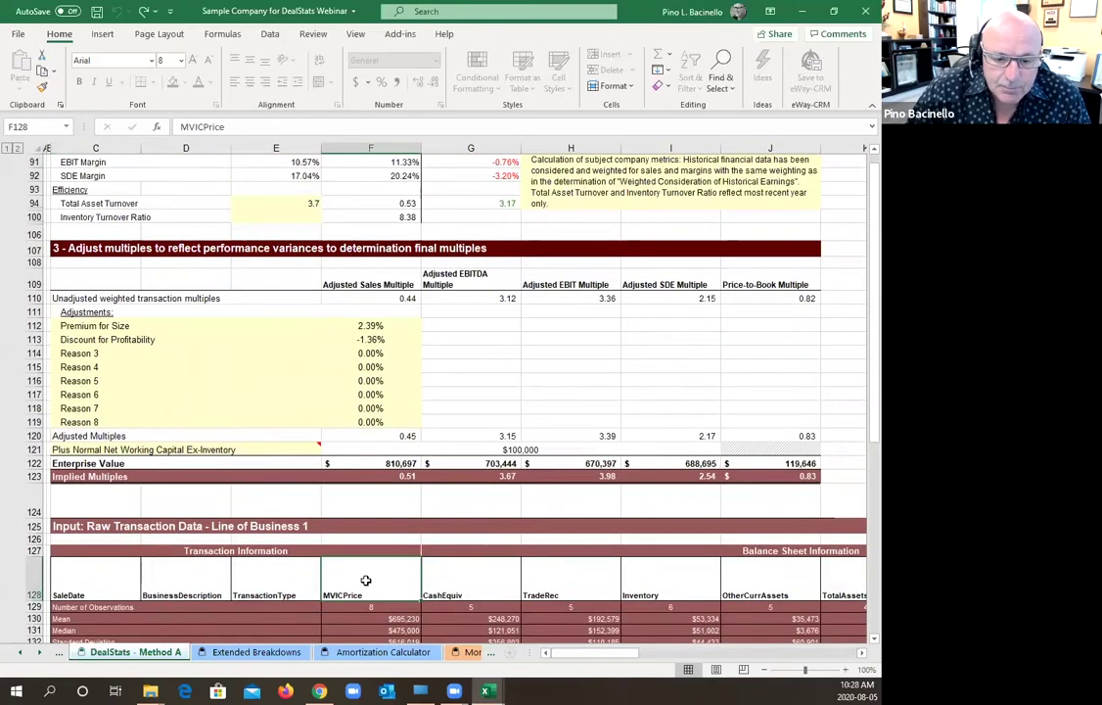
scroll(364, 567, "down", 2)
scroll(372, 514, "down", 3)
scroll(392, 459, "up", 1)
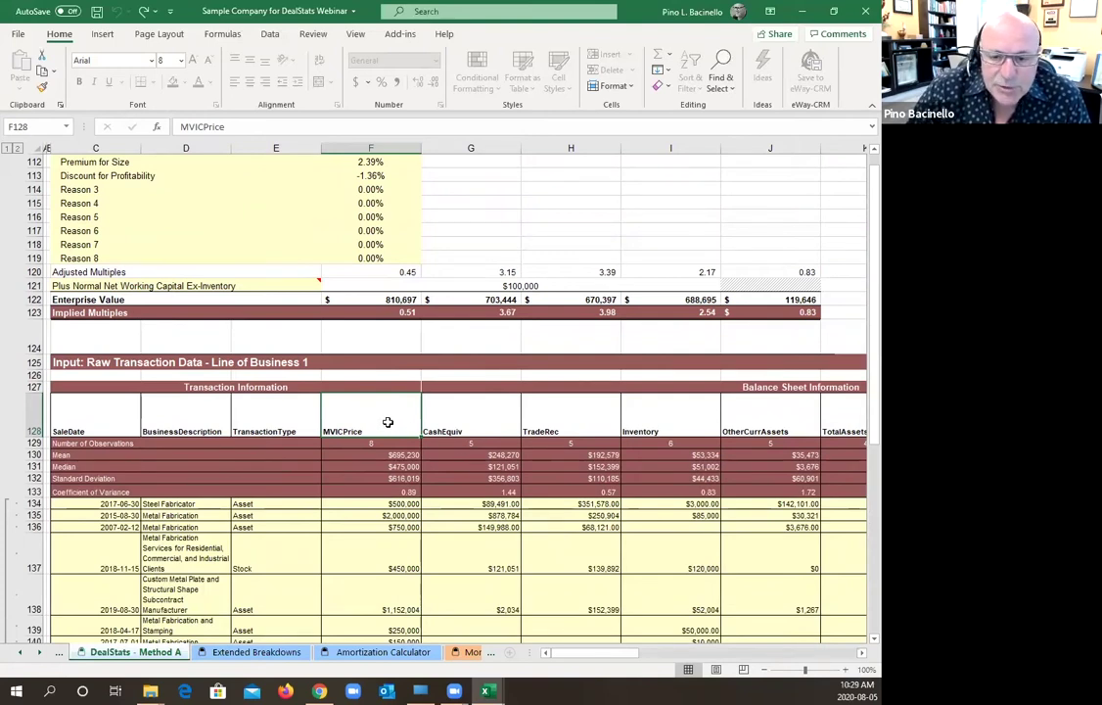
- Go through the Line of Business 1 balance sheet and sales column headings from Inventory to COGS, and return to NetSales
left_click(683, 417)
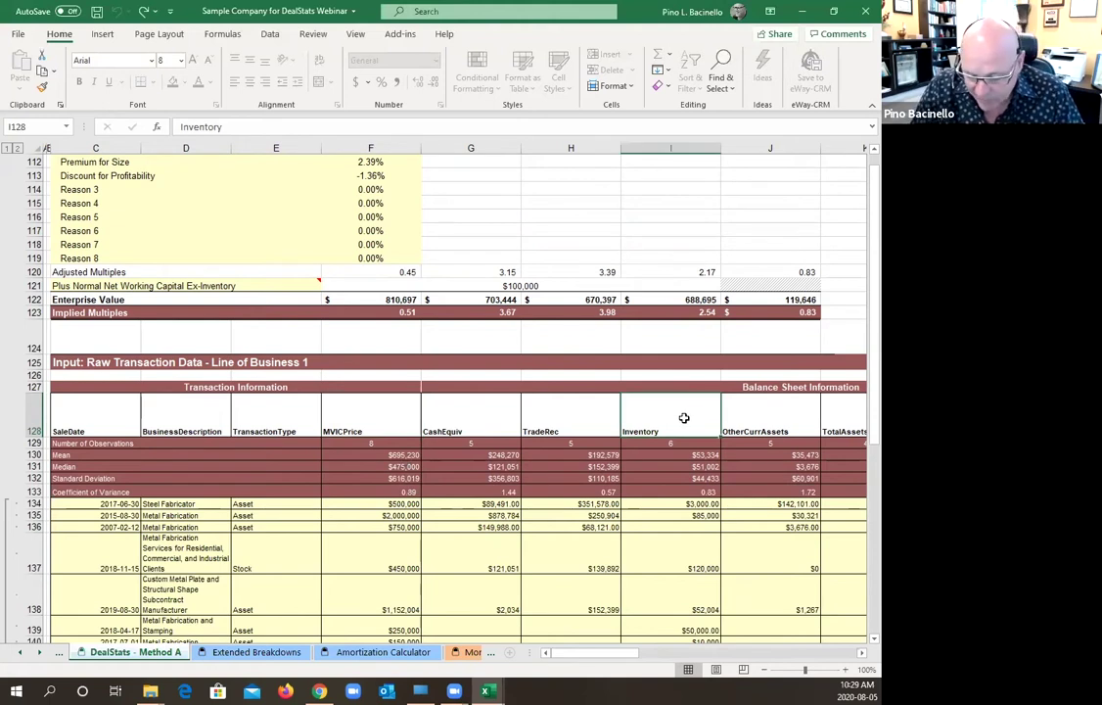
key("Right")
key("Right")
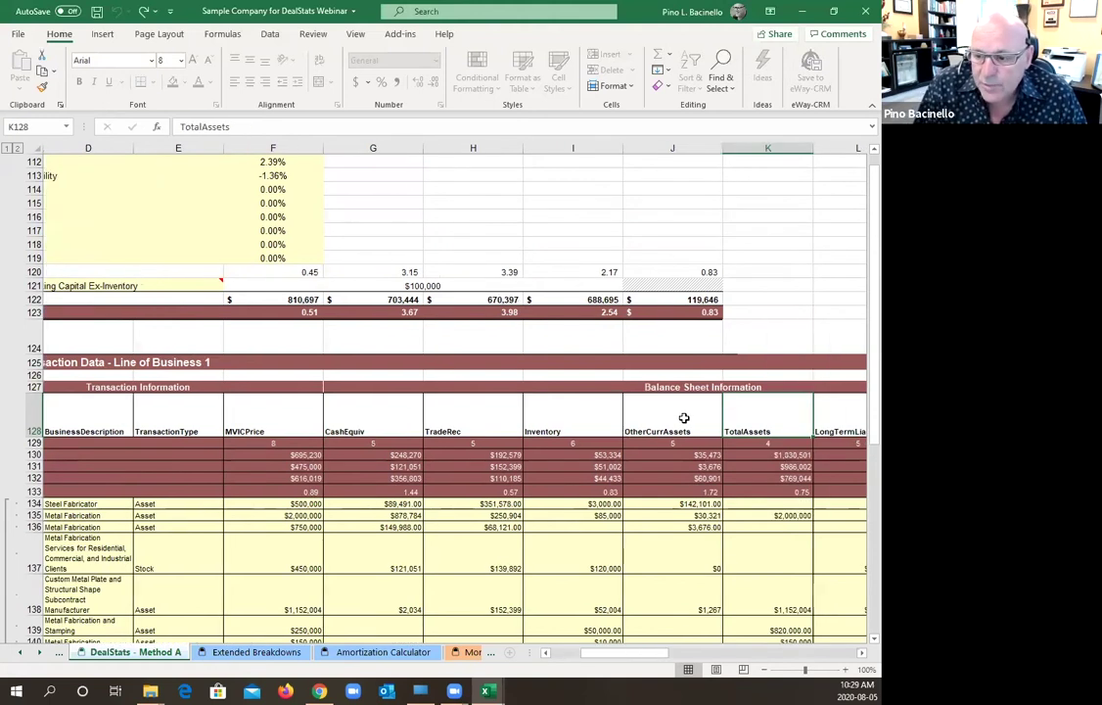
key("Right")
key("Right")
key("Right")
key("Right")
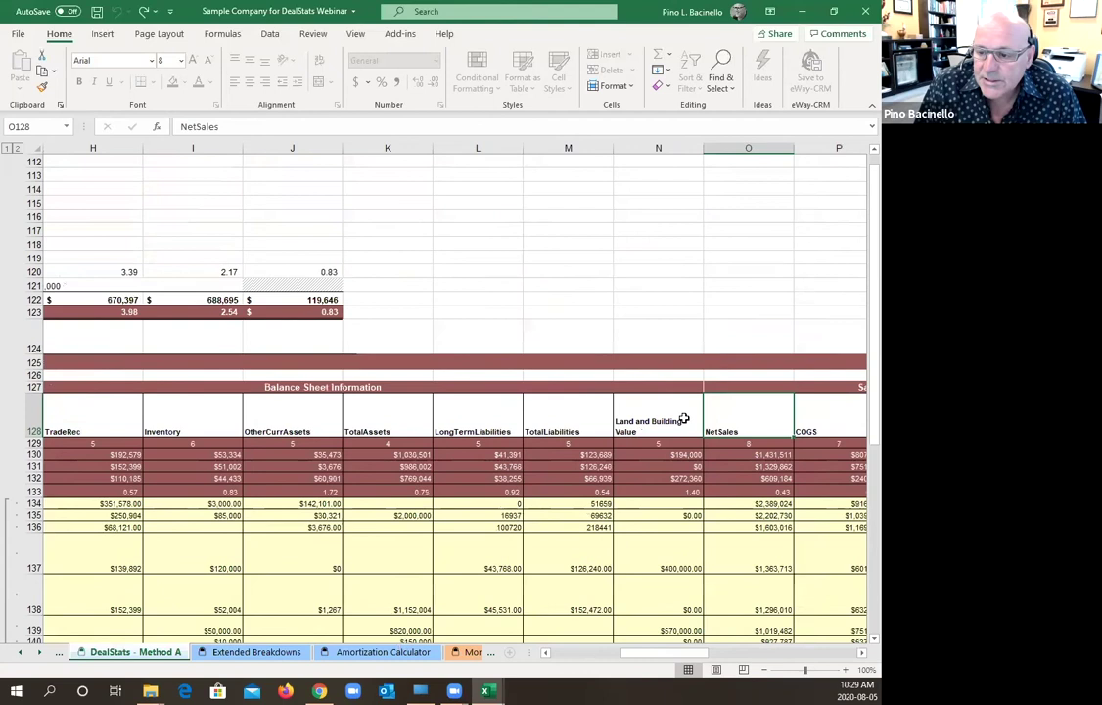
key("Right")
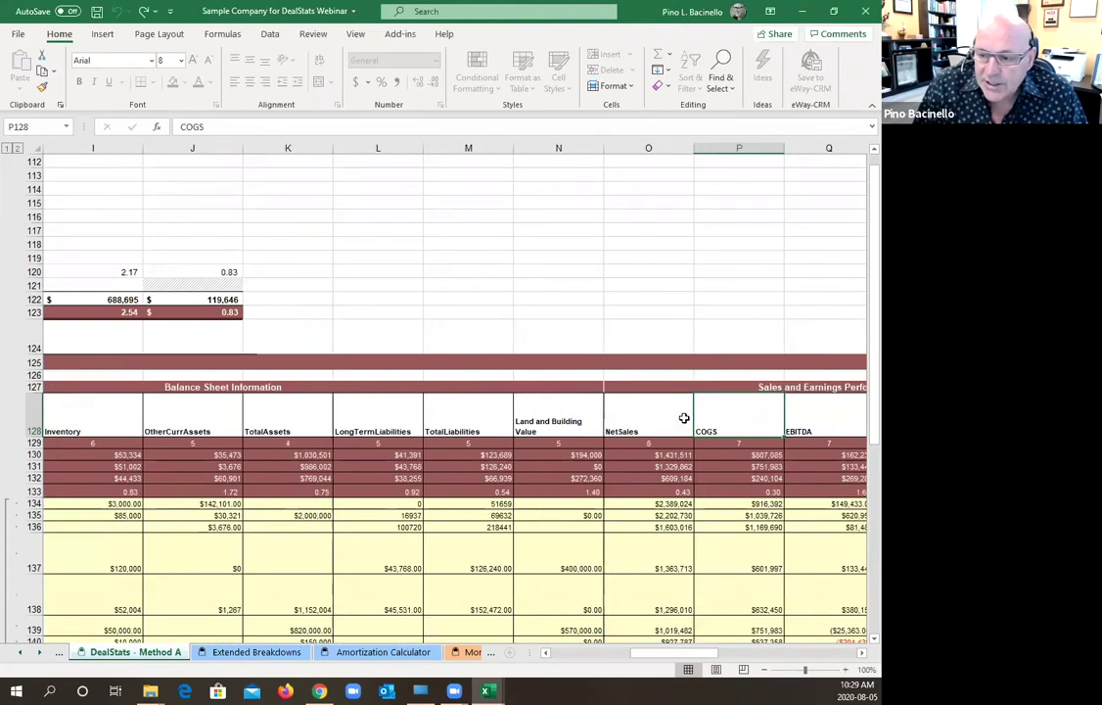
key("Left")
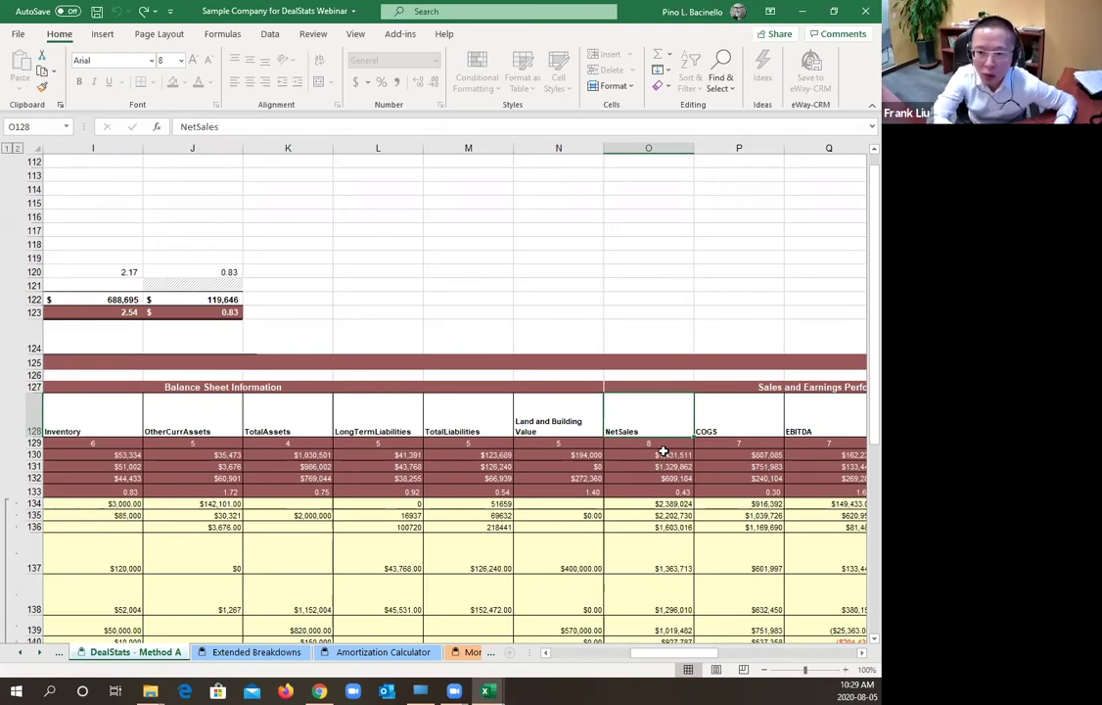
- Examine the NetSales figures and their statistics in the raw transaction data of lines of business 1 to 3
scroll(662, 450, "down", 3)
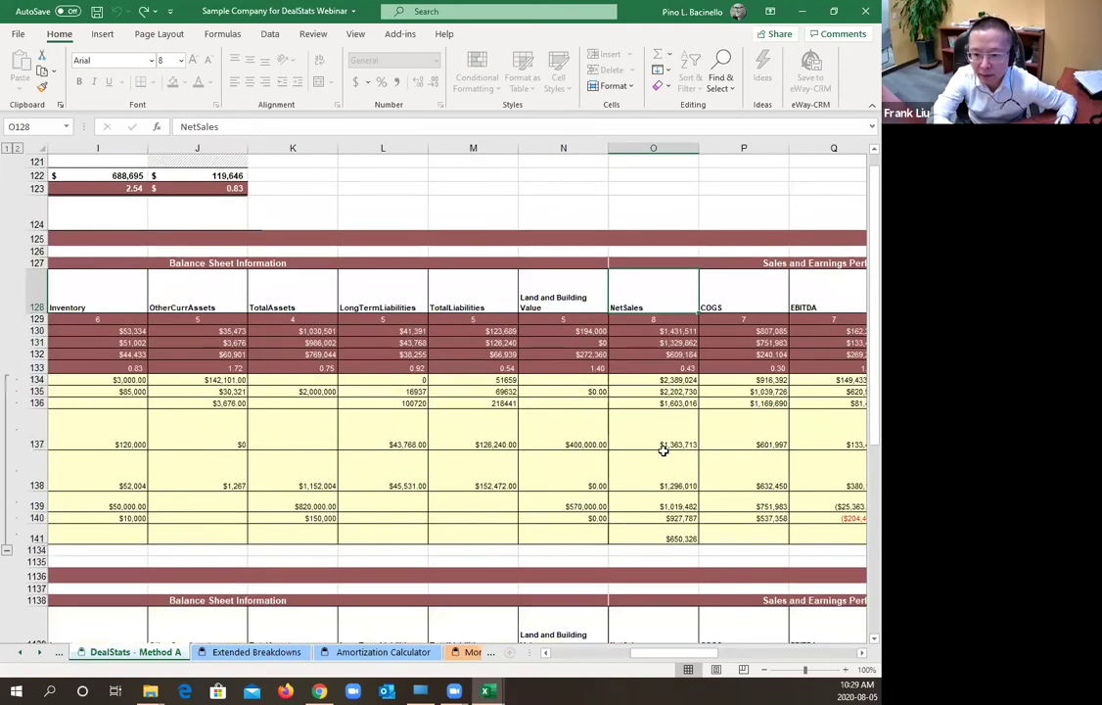
scroll(663, 453, "down", 3)
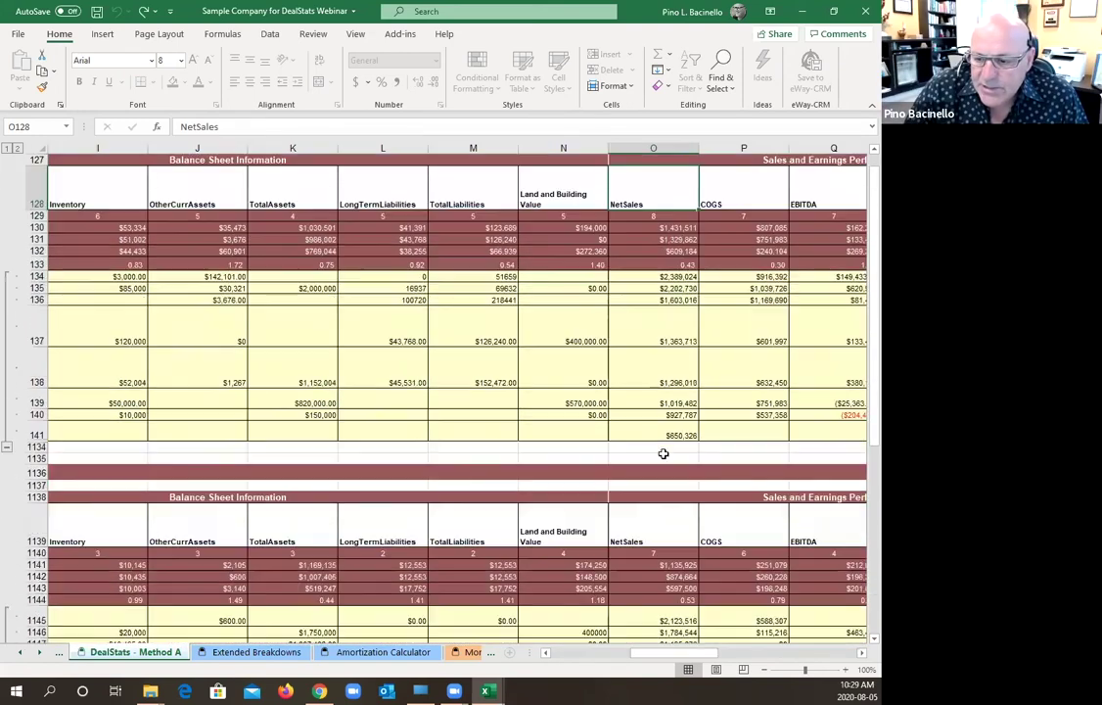
scroll(664, 456, "down", 1)
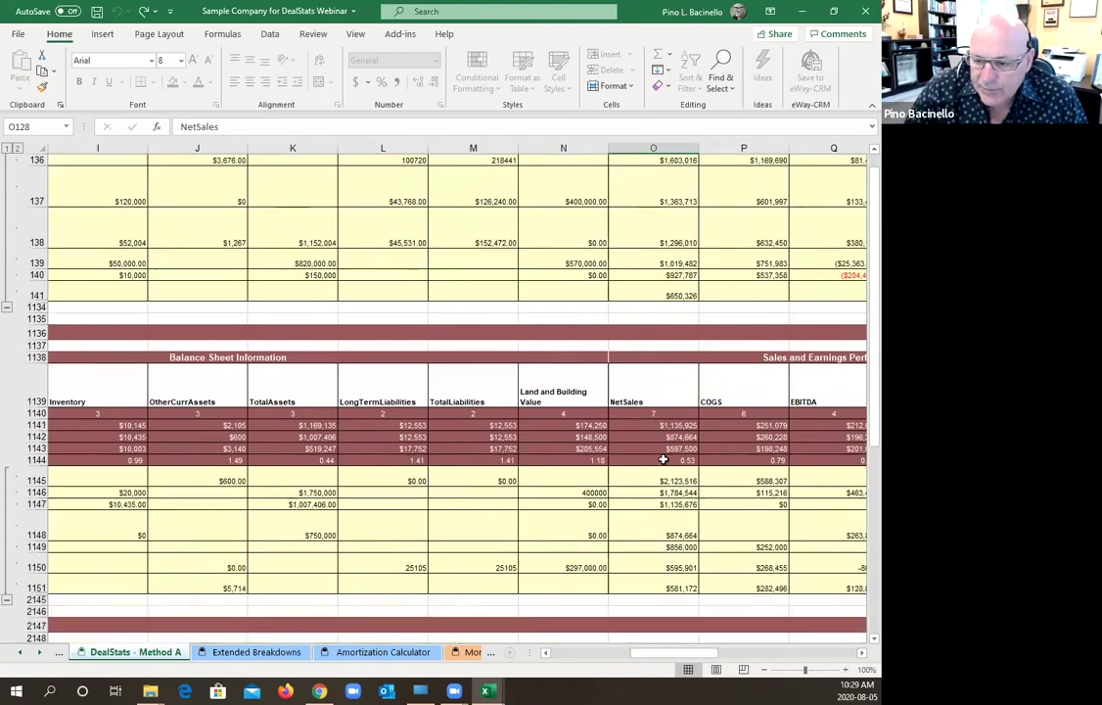
scroll(673, 489, "down", 3)
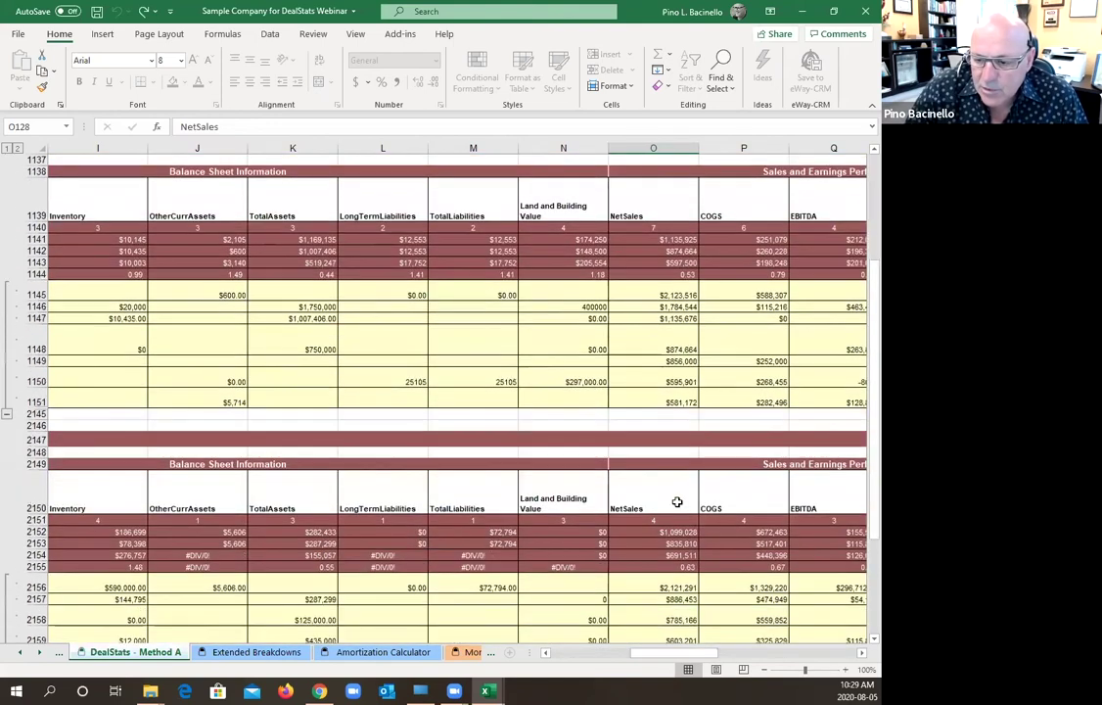
scroll(676, 501, "down", 2)
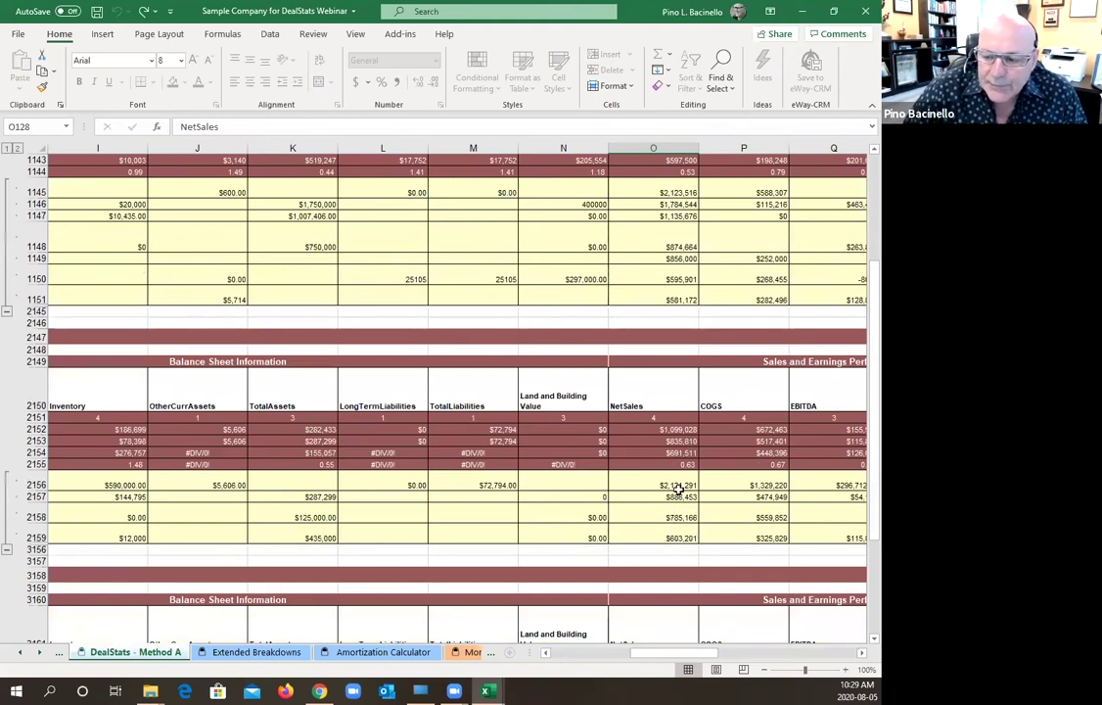
- Examine the sales and earnings performance and the statistical profitability and efficiency output for Line of Business 3
left_click(862, 655)
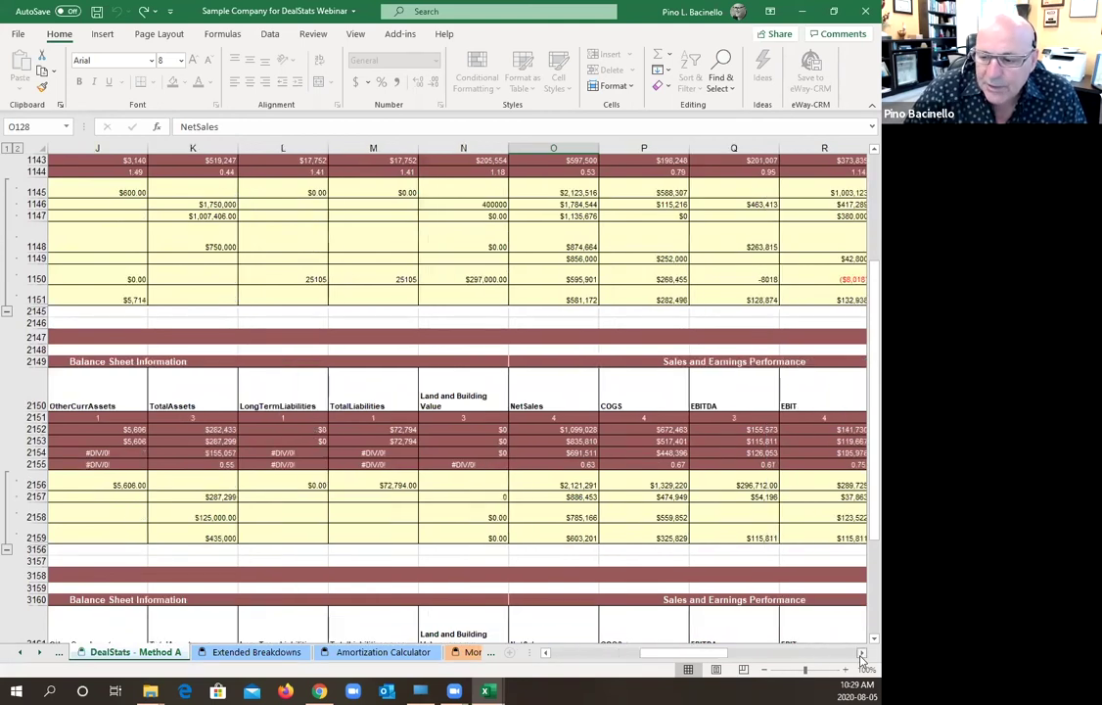
left_click(861, 655)
left_click(861, 655)
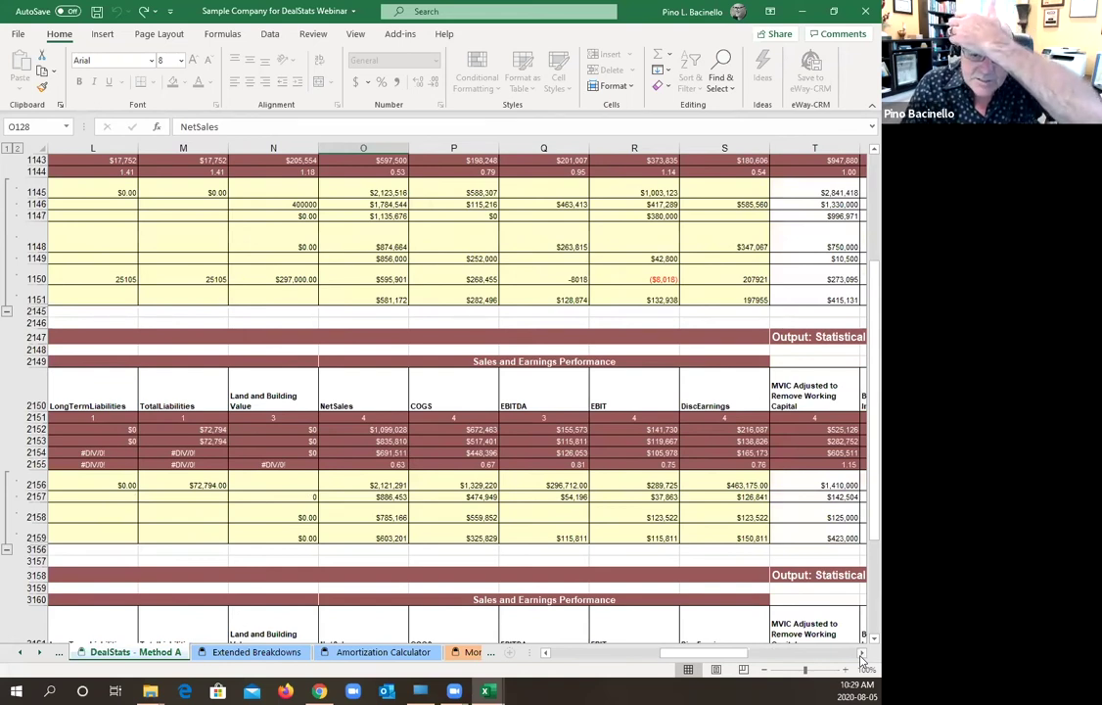
left_click(861, 655)
left_click(861, 655)
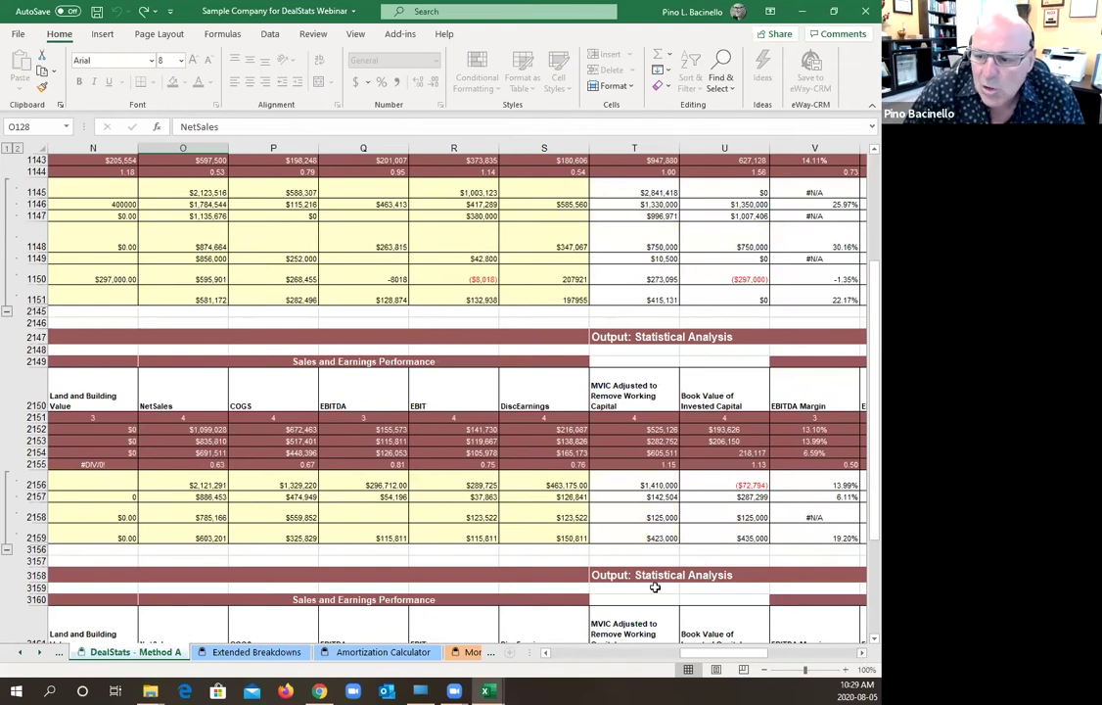
left_click(862, 654)
left_click(862, 654)
left_click(862, 655)
left_click(861, 655)
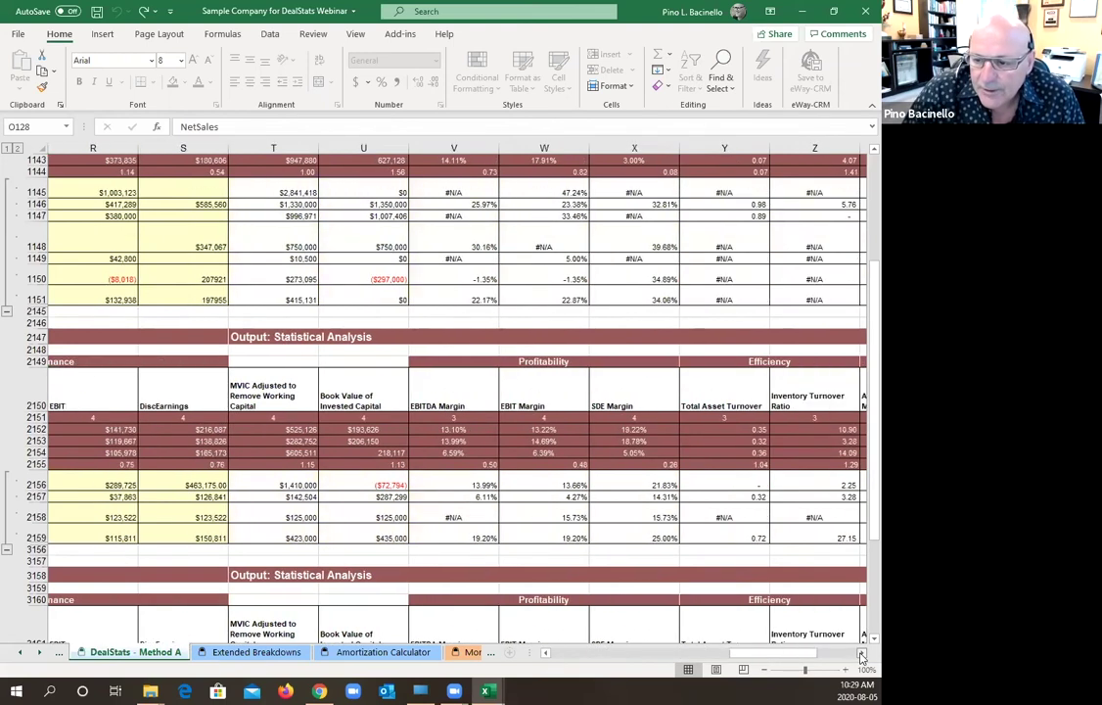
- Inspect the Line of Business 3 transaction multiples, including the Adjusted EBITDA Multiple's coefficient of variance in AB2155
left_click(862, 655)
left_click(861, 655)
left_click(861, 655)
left_click(861, 655)
left_click(861, 654)
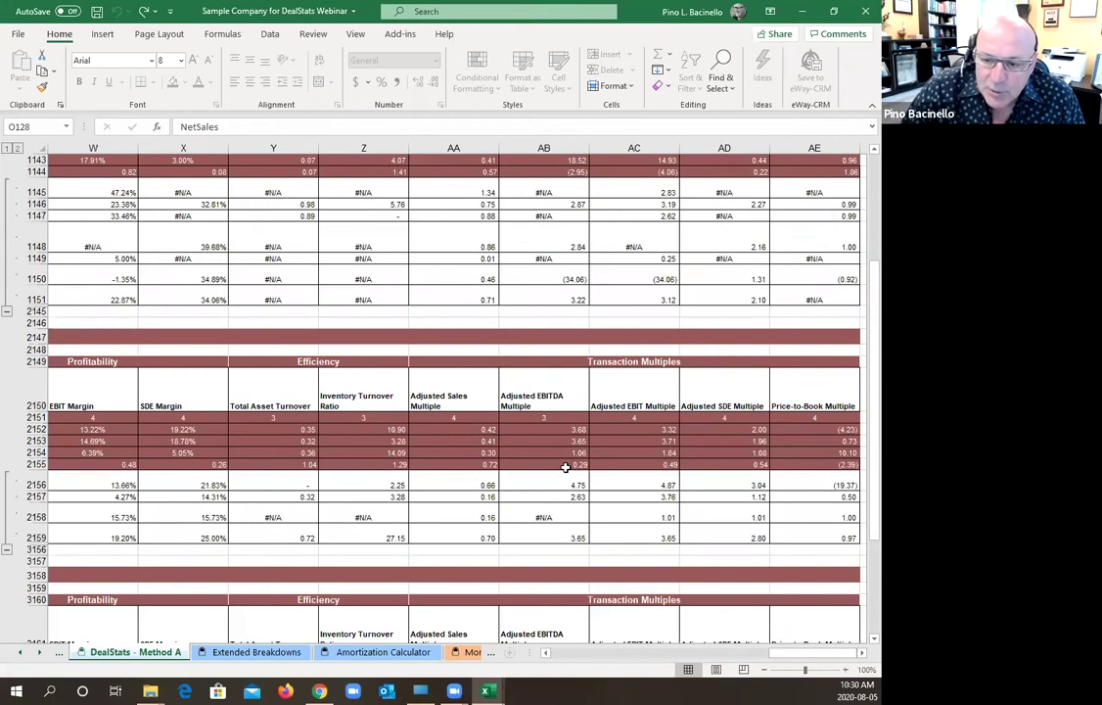
left_click(565, 465)
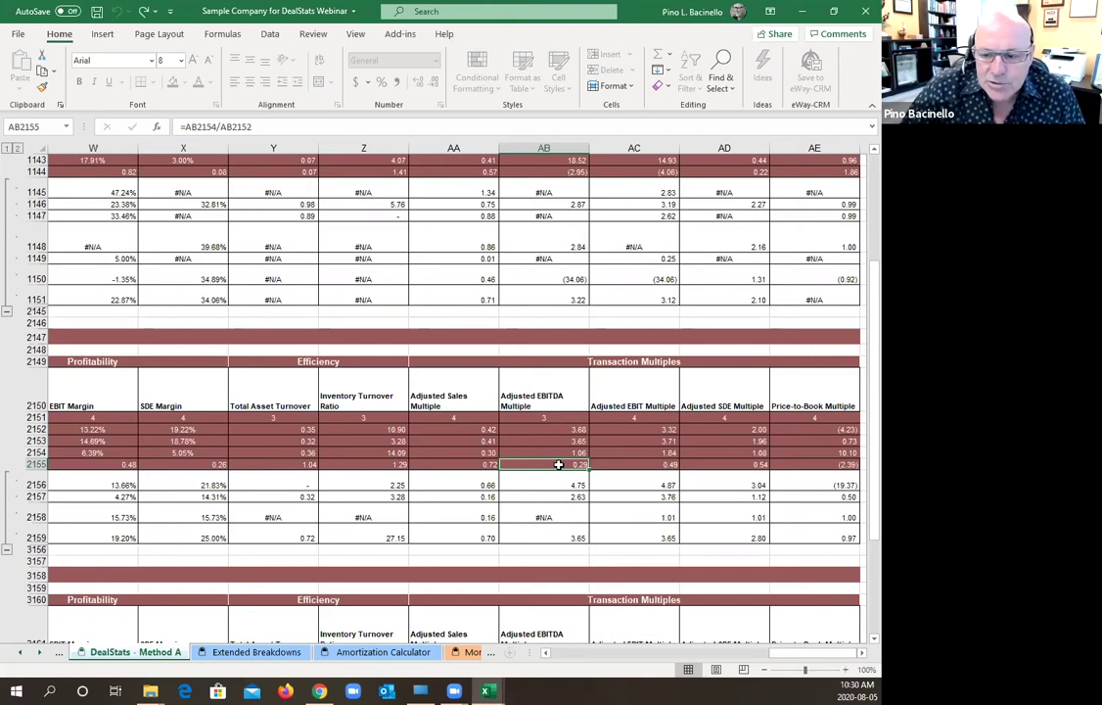
- Inspect the negative Adjusted EBITDA Multiples in AB139:AB140 of the Line of Business 1 transactions
scroll(558, 464, "up", 10)
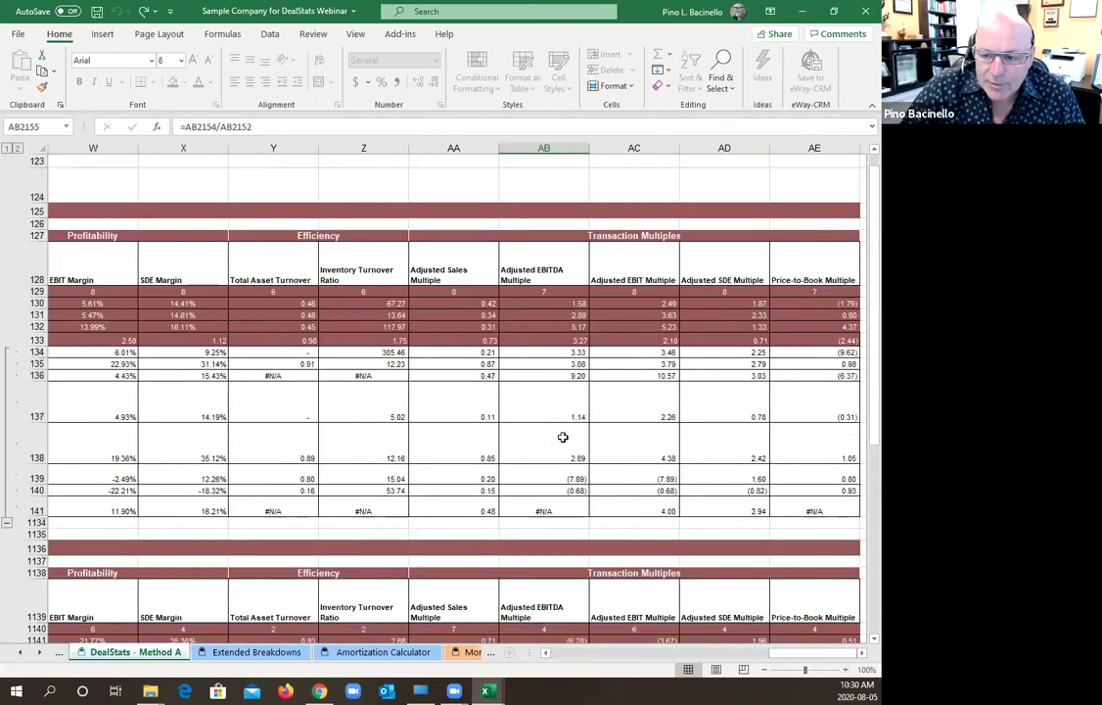
left_click(551, 490)
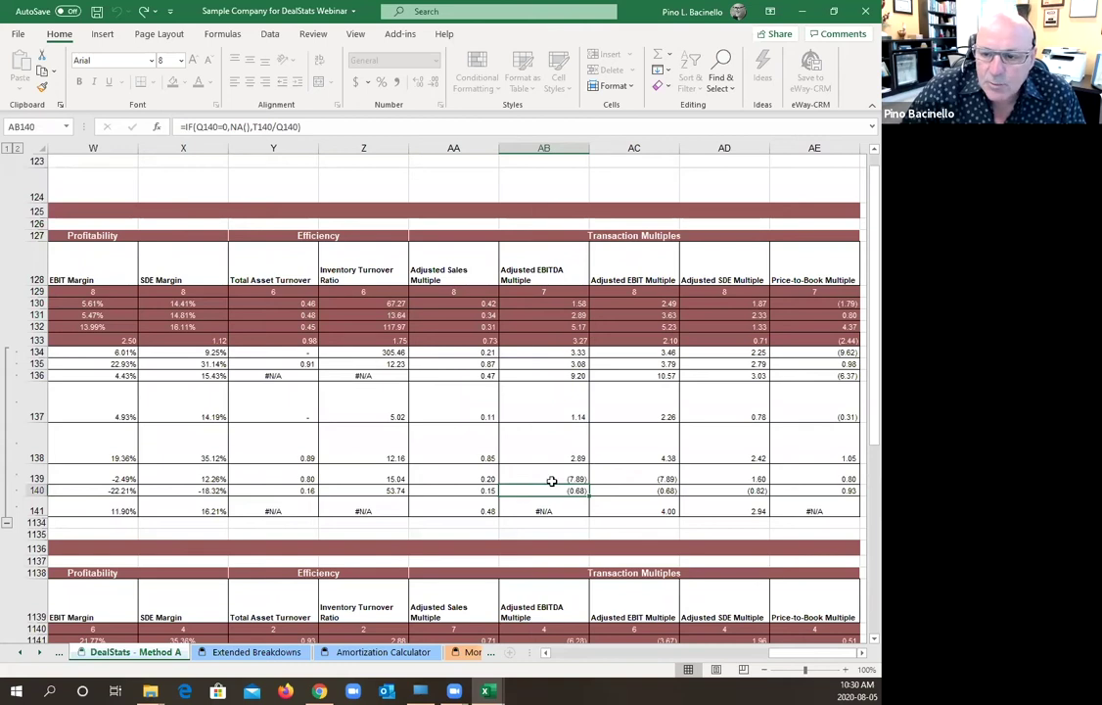
left_click(554, 478)
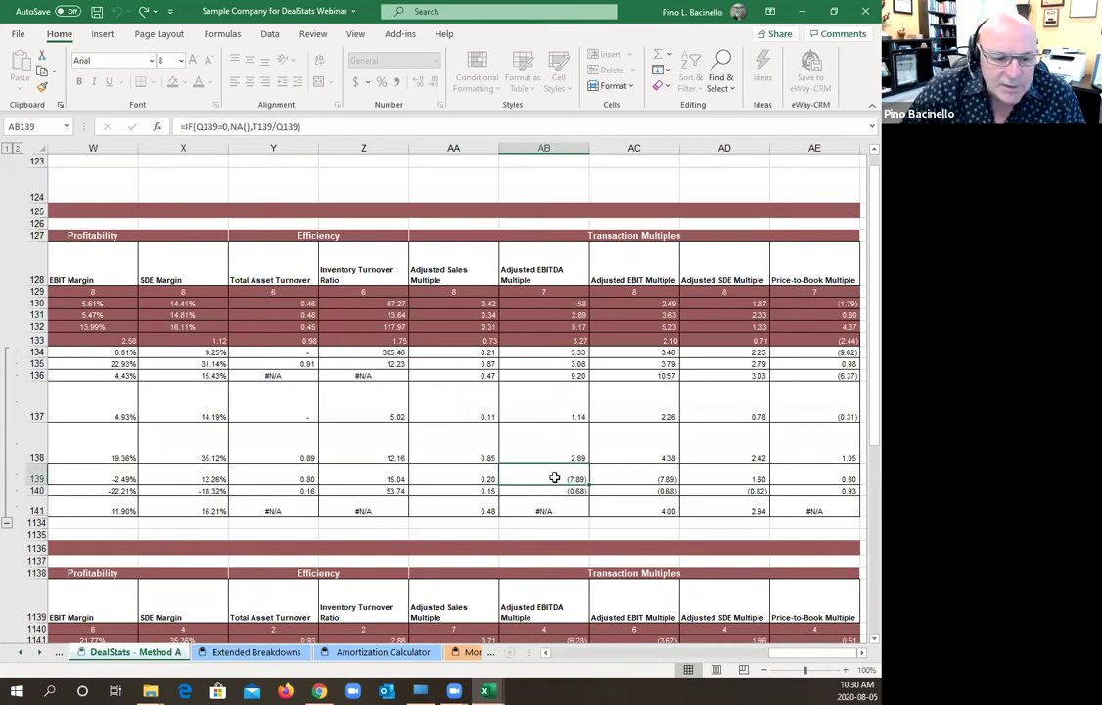
left_click_drag(554, 477, 556, 490)
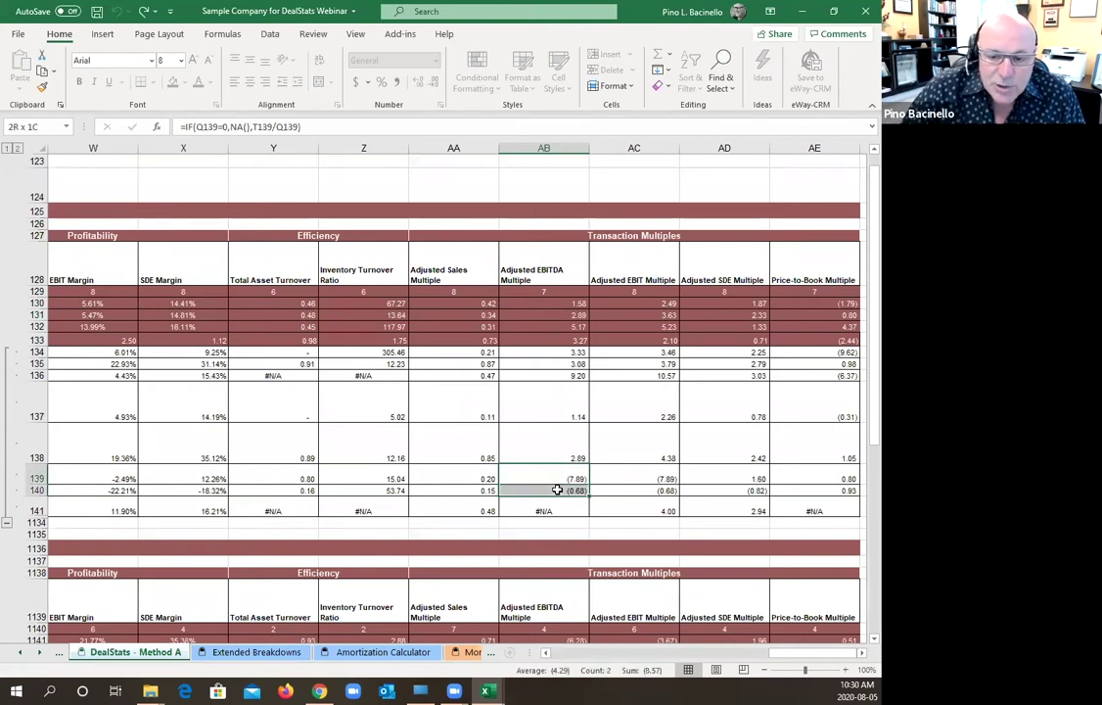
- Examine rows 139:140 of the Line of Business 1 transactions and the 2019-08-30 transaction in row 138
left_click_drag(752, 480, 110, 484)
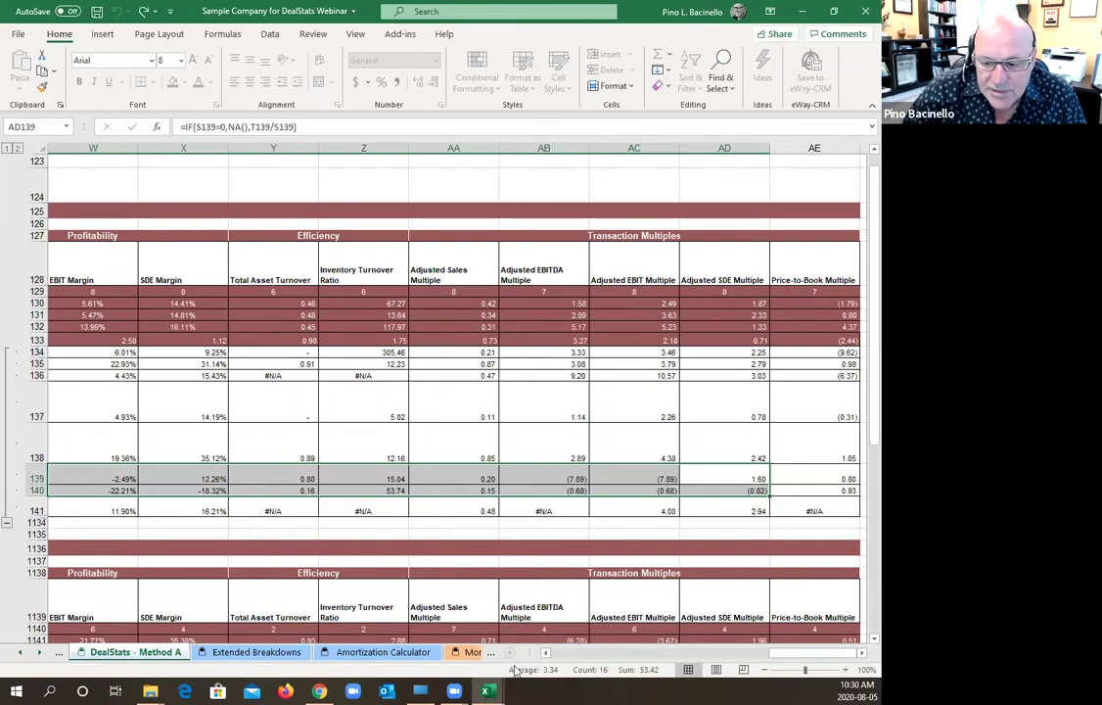
left_click(558, 654)
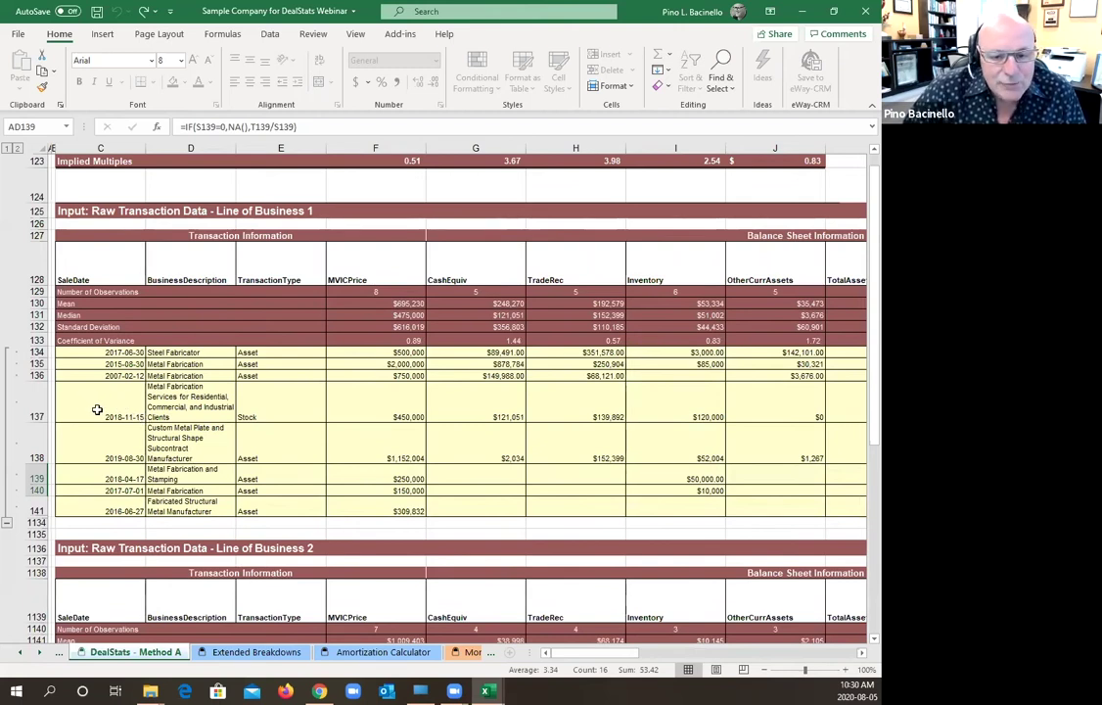
left_click_drag(91, 448, 759, 452)
right_click(760, 452)
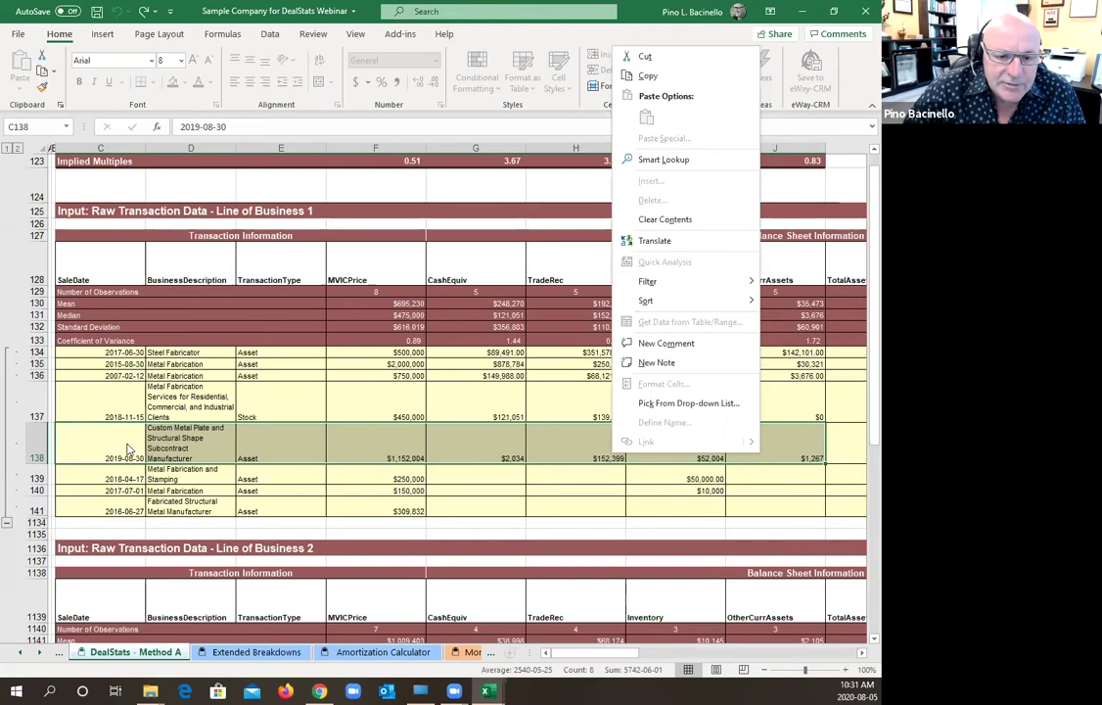
left_click(475, 442)
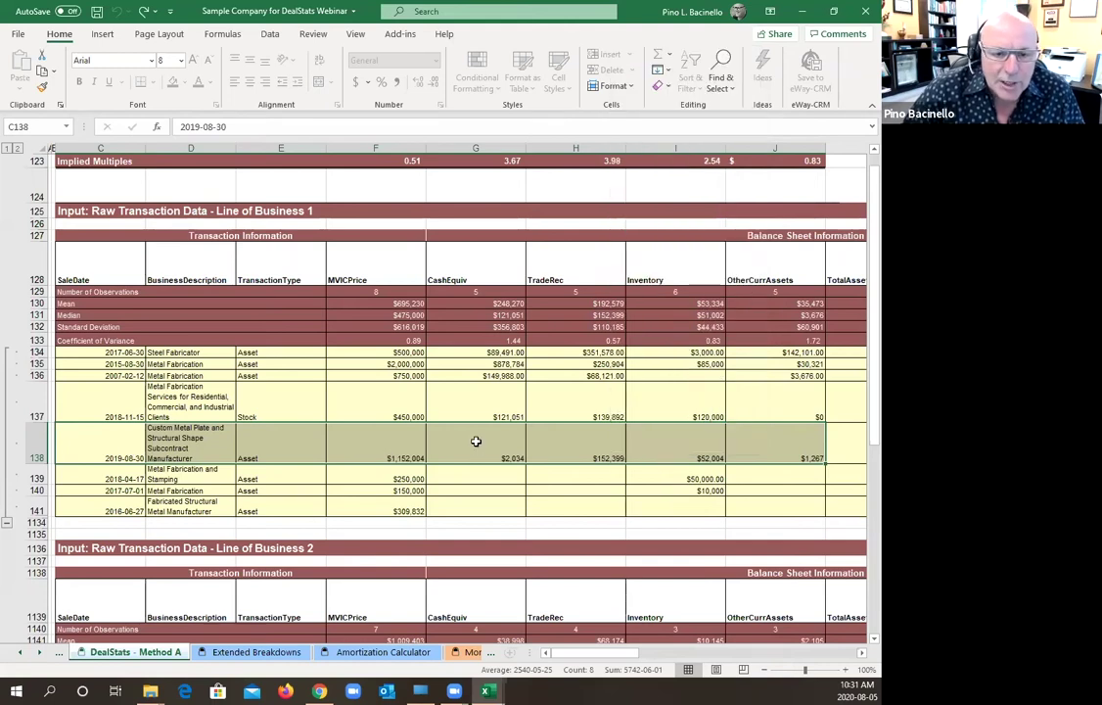
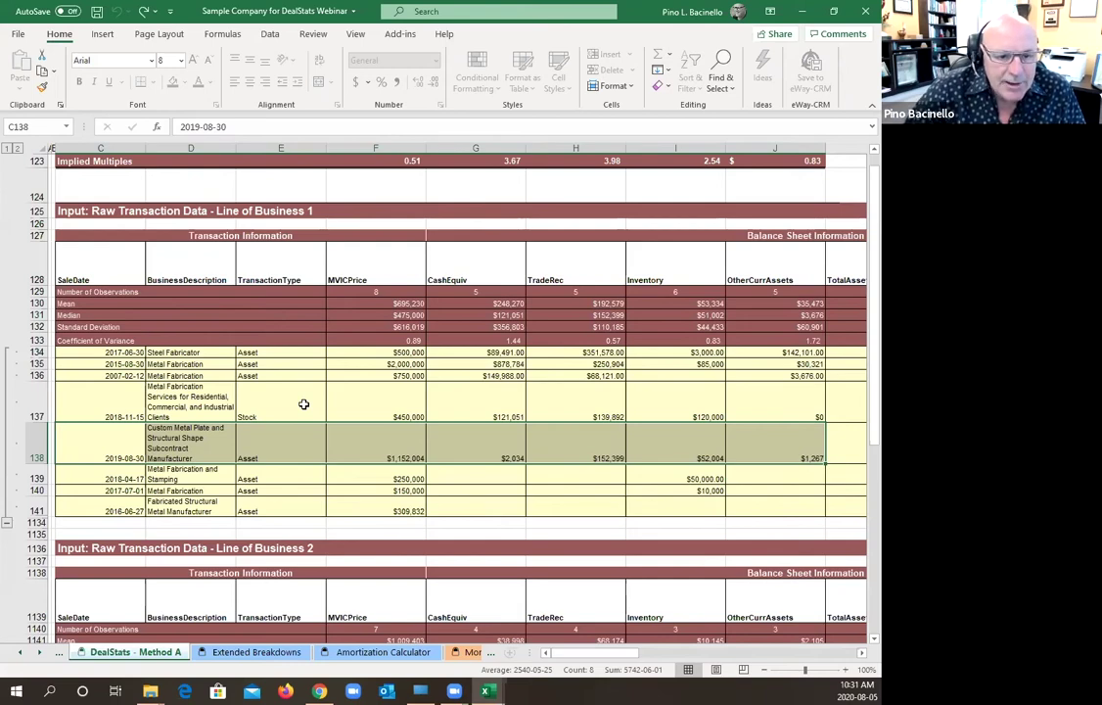
- Compare the subject company's sales with the benchmark company's sales and their difference in row 88 of the comparative metrics
scroll(303, 404, "up", 15)
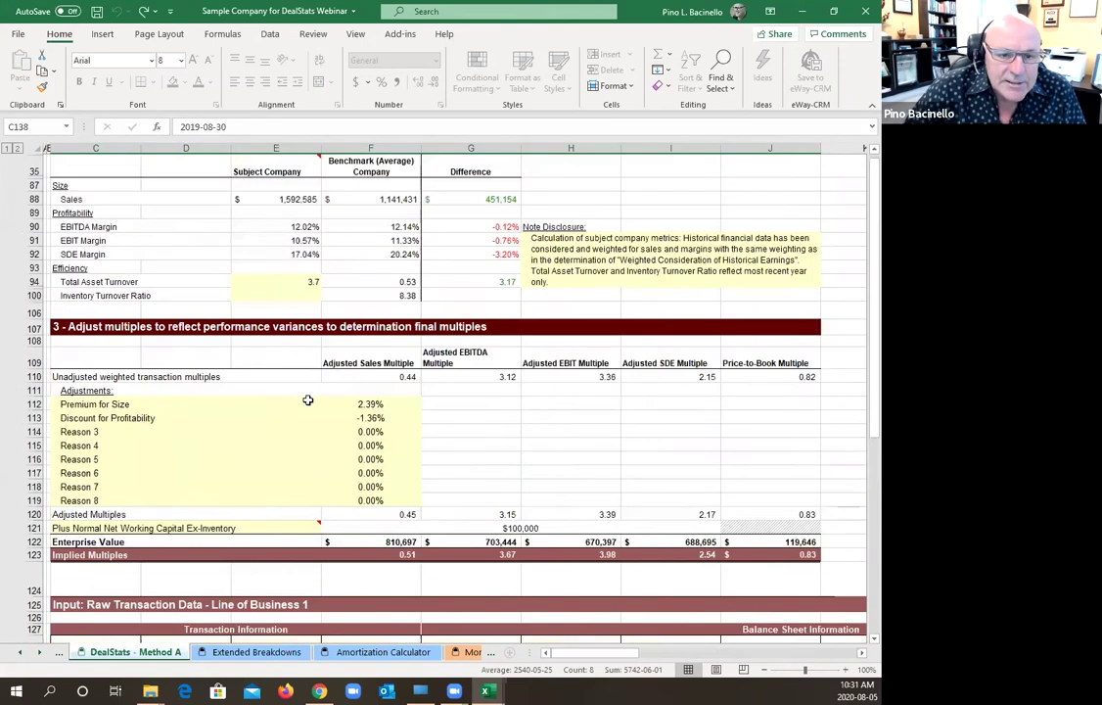
scroll(307, 402, "down", 2)
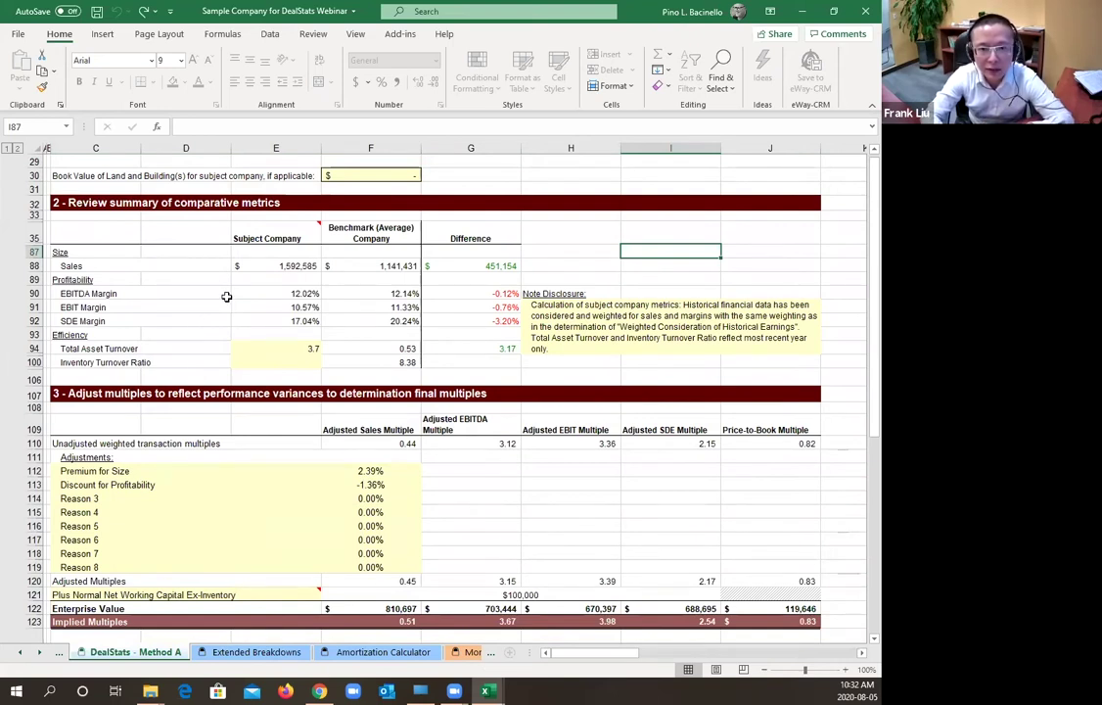
left_click(117, 264)
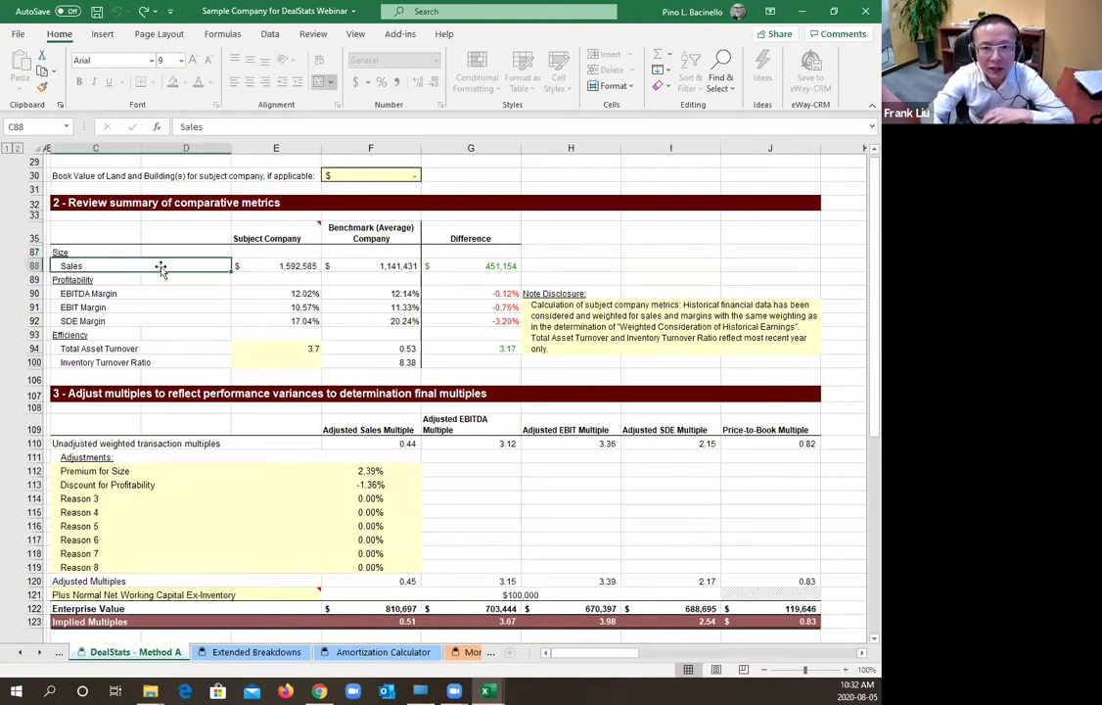
left_click(392, 265)
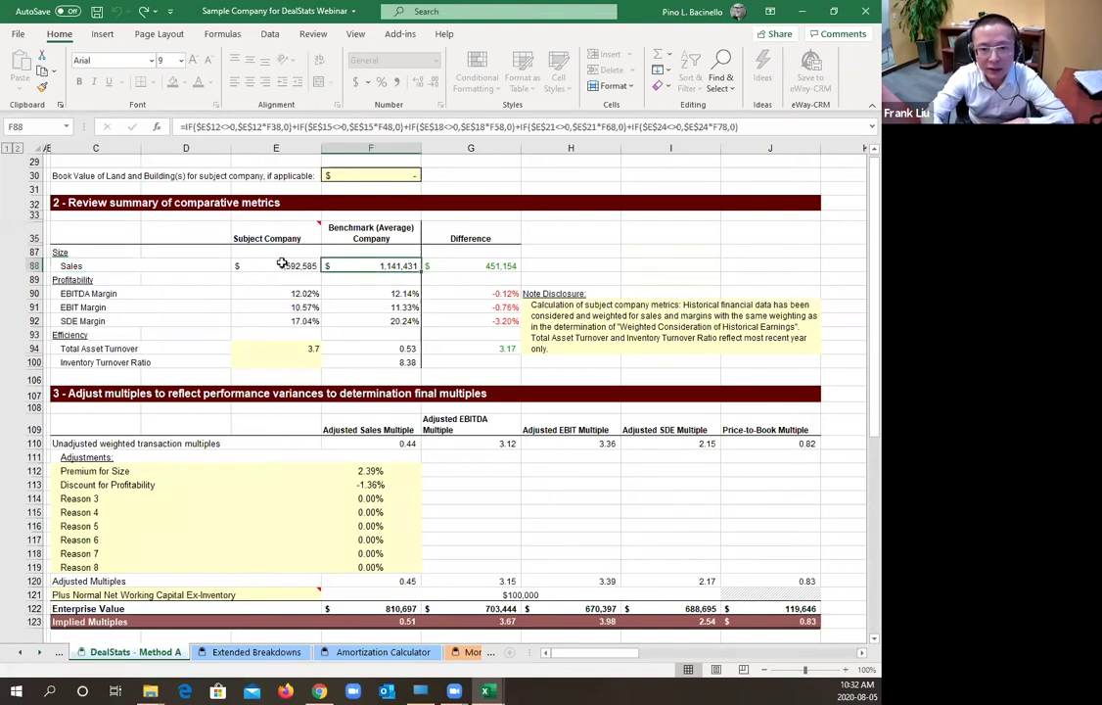
left_click(470, 267)
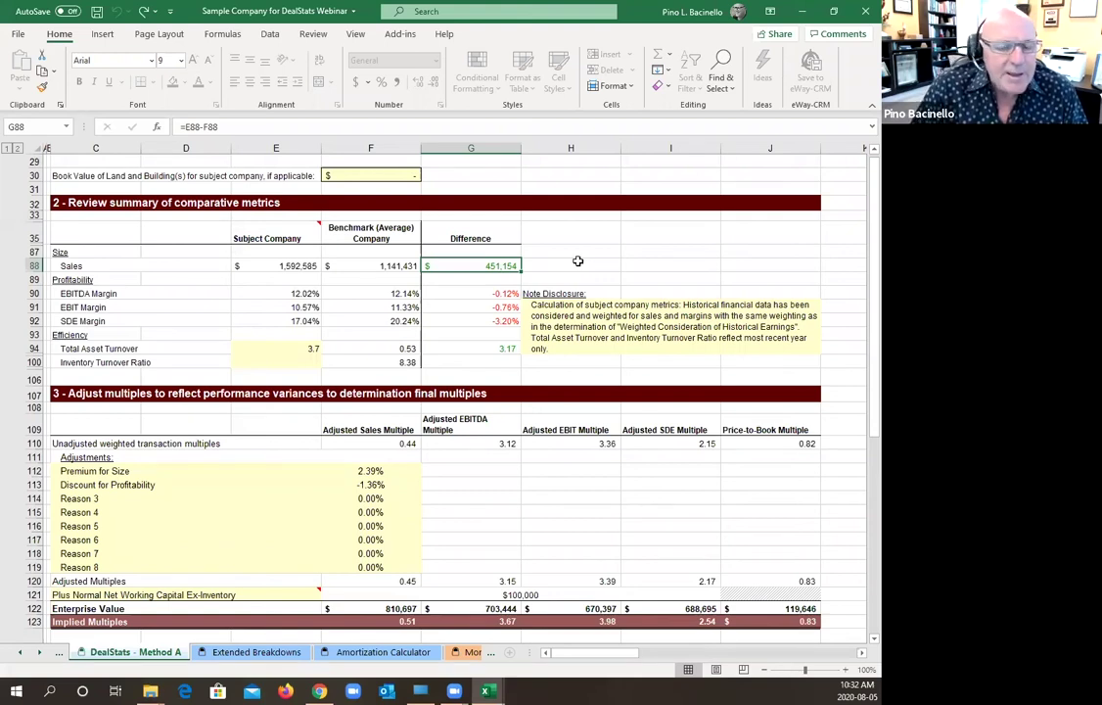
left_click(577, 261)
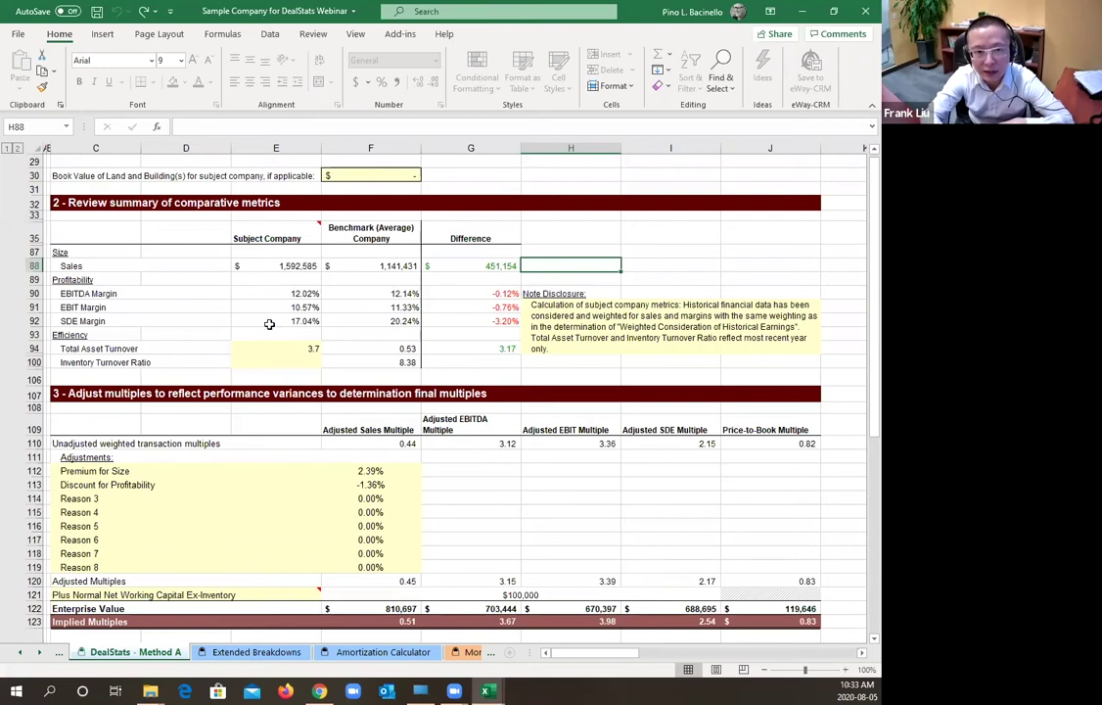
- Review the EBITDA, EBIT and SDE margins under Profitability and the SDE margin difference in G92
left_click(110, 279)
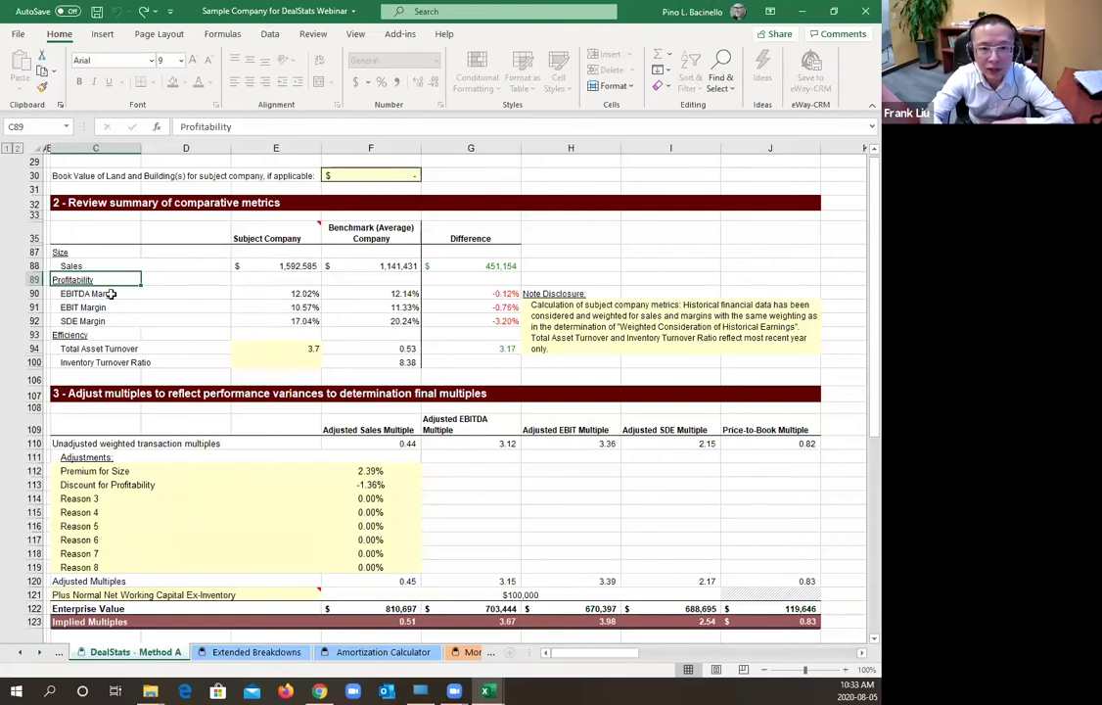
left_click(108, 296)
left_click(110, 308)
left_click(95, 321)
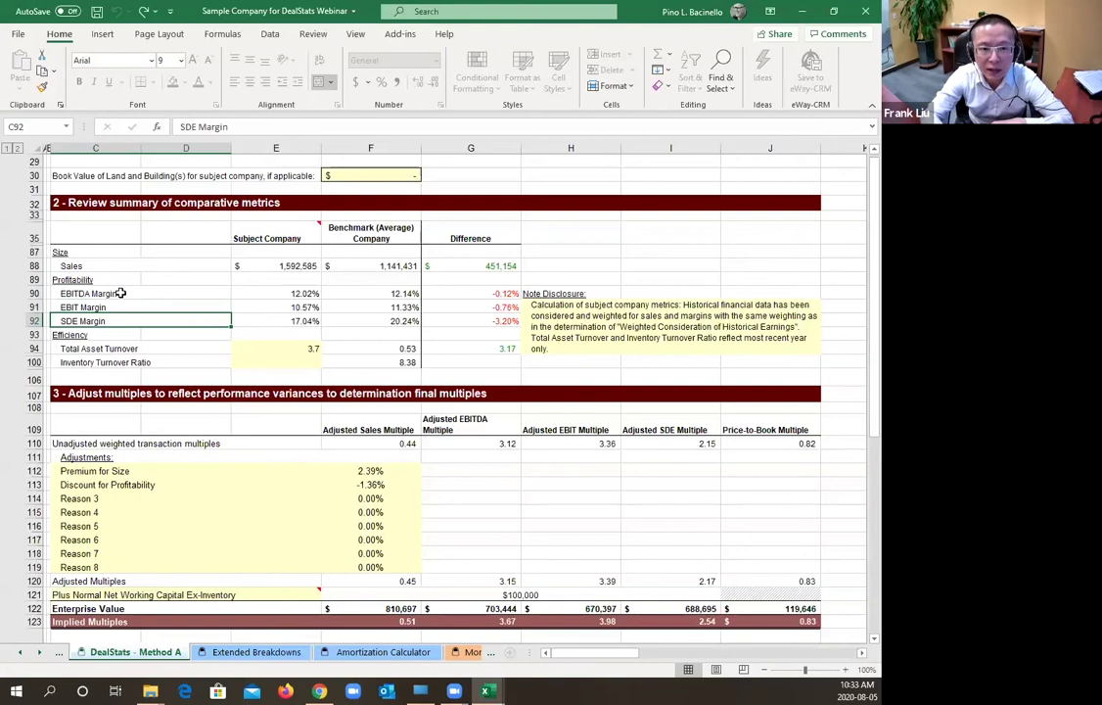
left_click(110, 307)
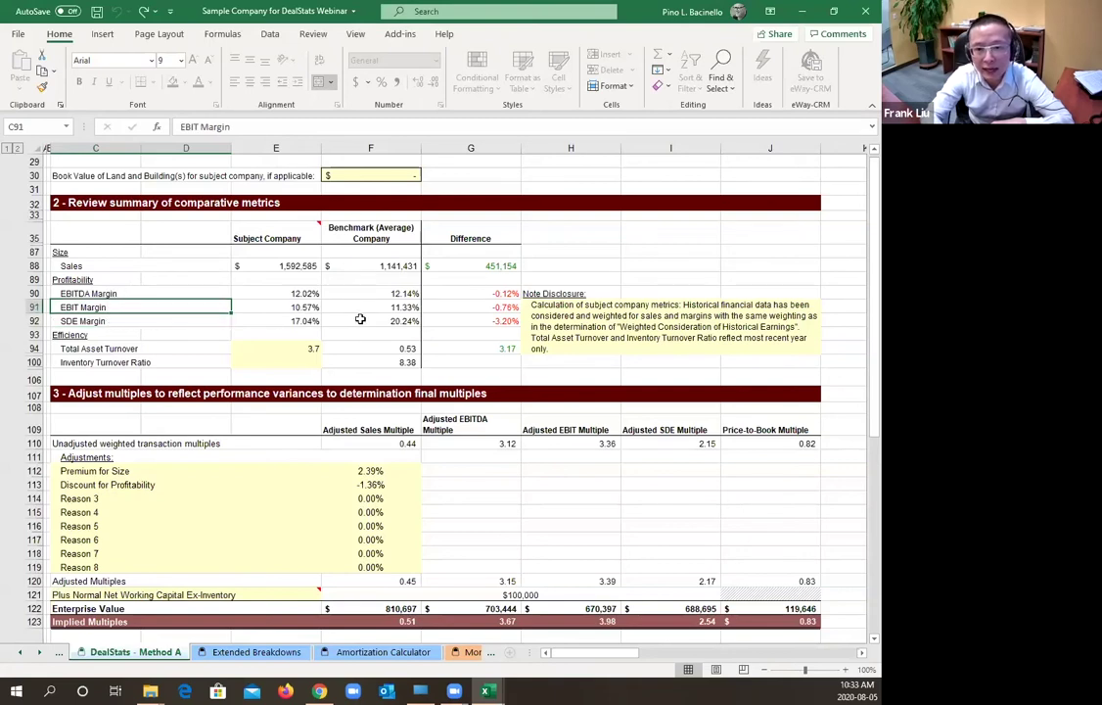
left_click(479, 315)
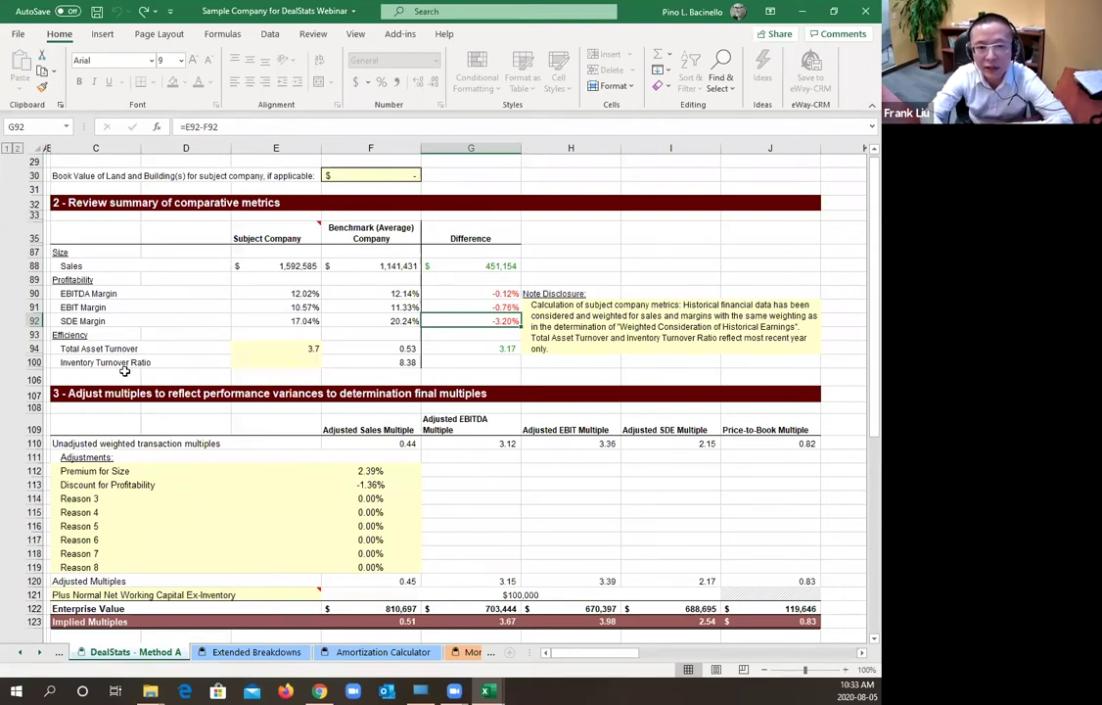
- Review the benchmark company's Total Asset Turnover and Inventory Turnover Ratio under Efficiency
left_click(395, 349)
left_click(394, 362)
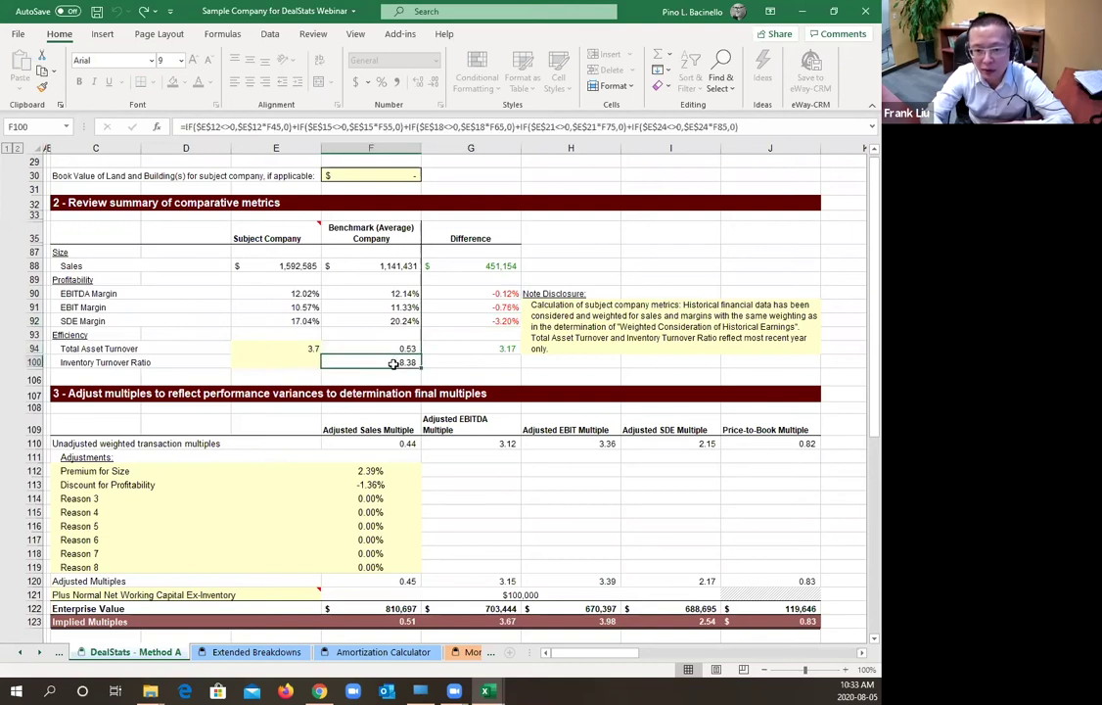
left_click(400, 349)
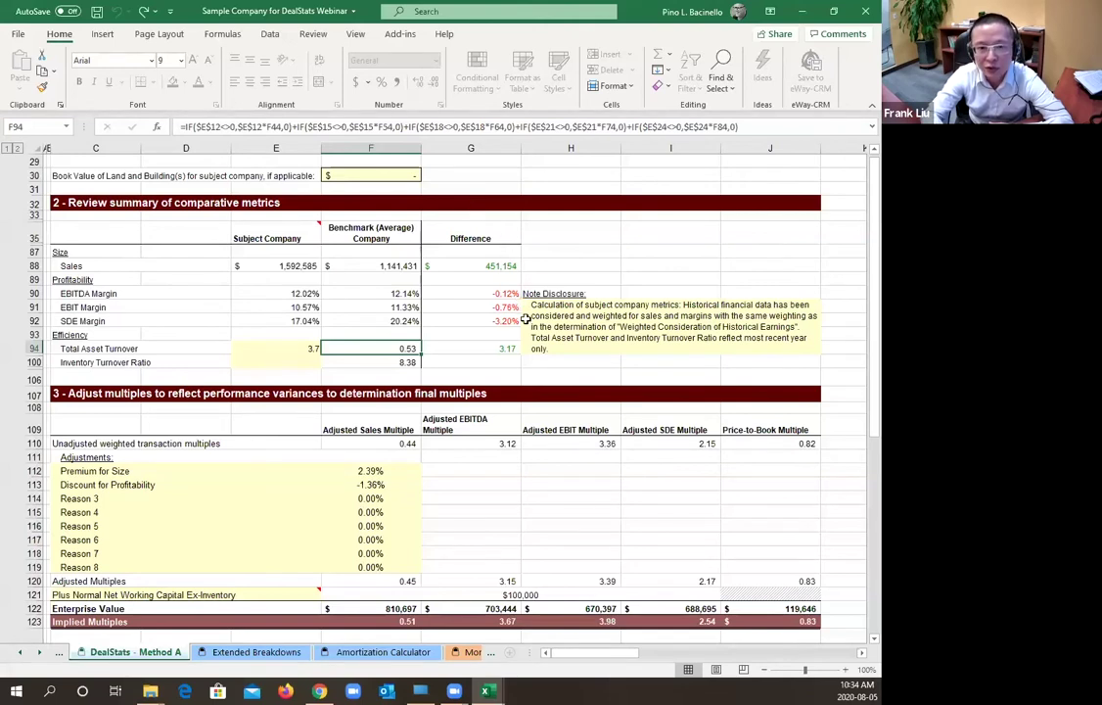
scroll(528, 331, "down", 2)
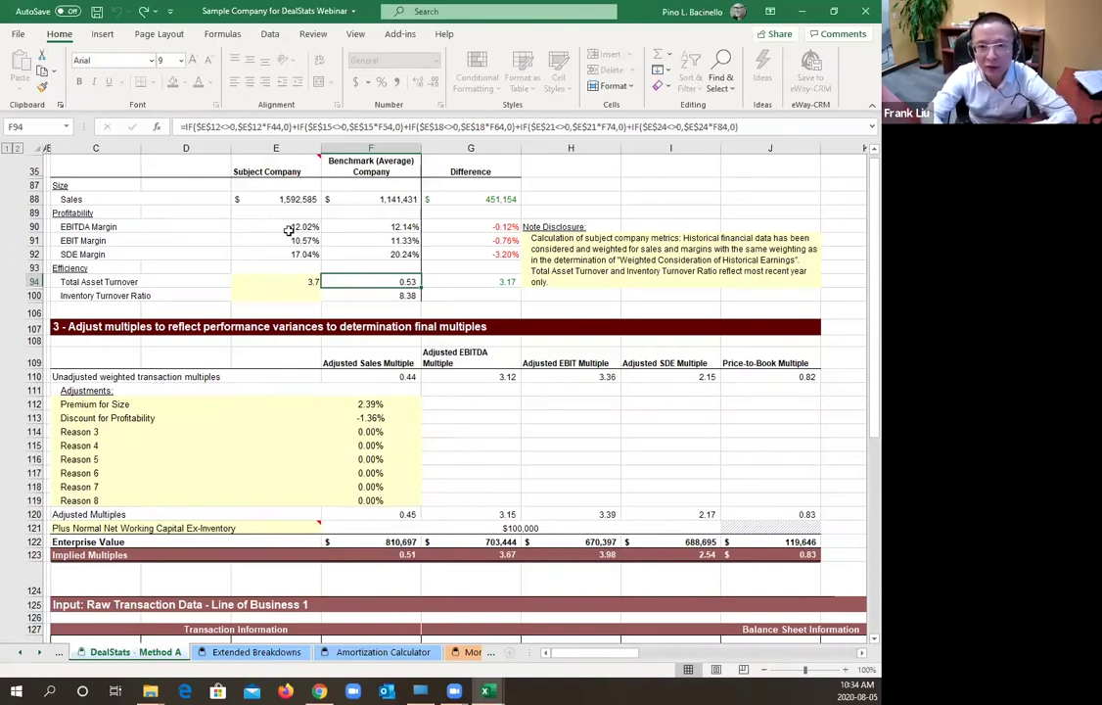
scroll(279, 235, "up", 1)
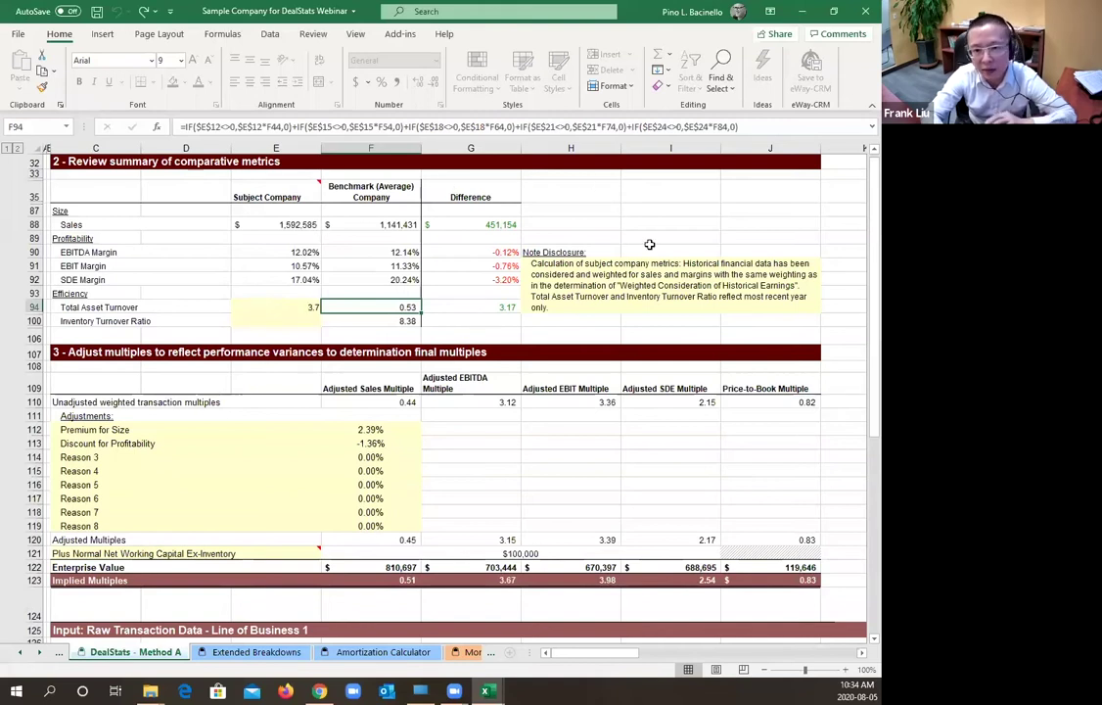
- Inspect the Premium for Size and Discount for Profitability formulas in F112:F113 and the additional adjustment rows starting at Reason 3
left_click(393, 430)
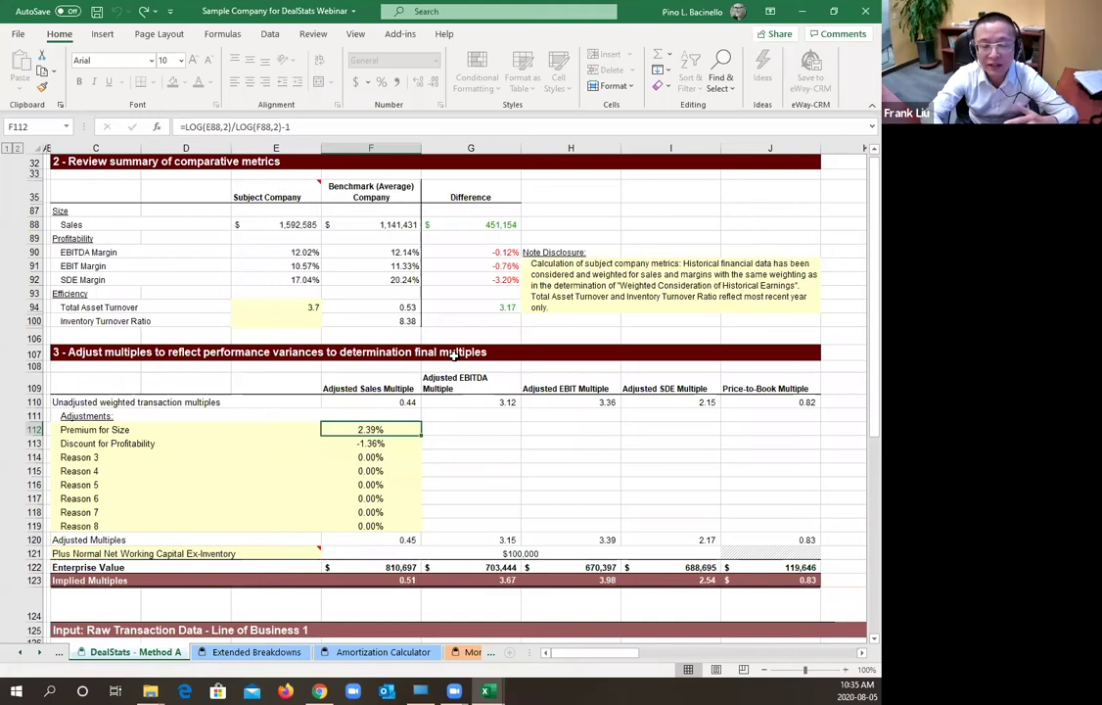
left_click(380, 444)
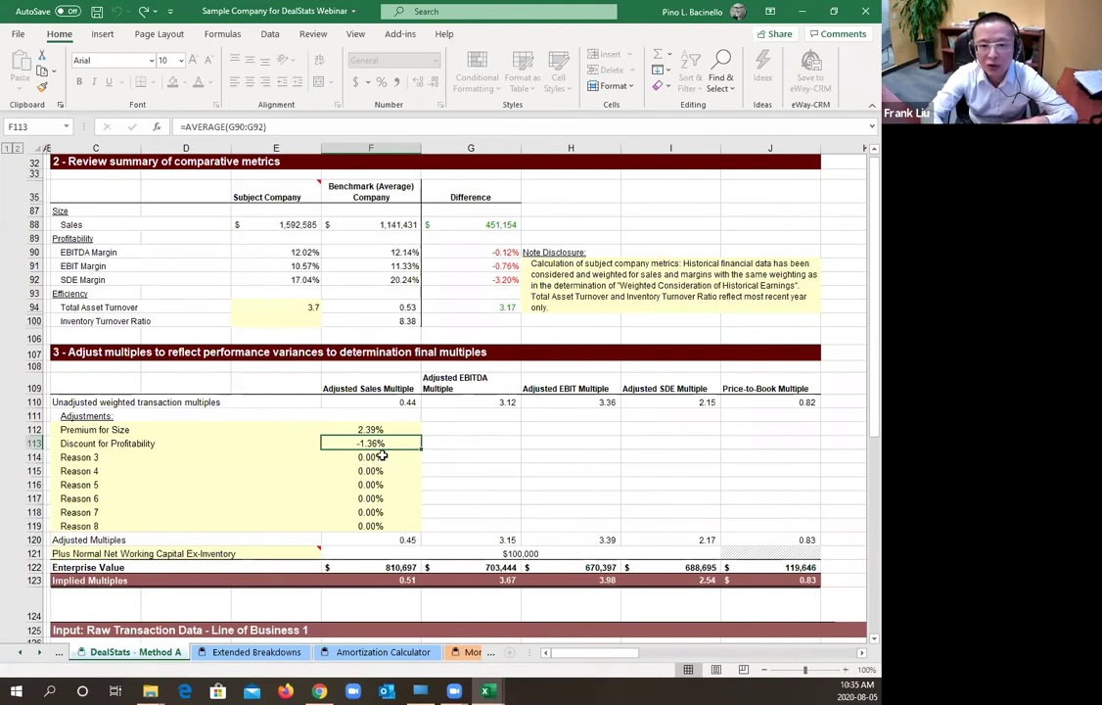
left_click(98, 457)
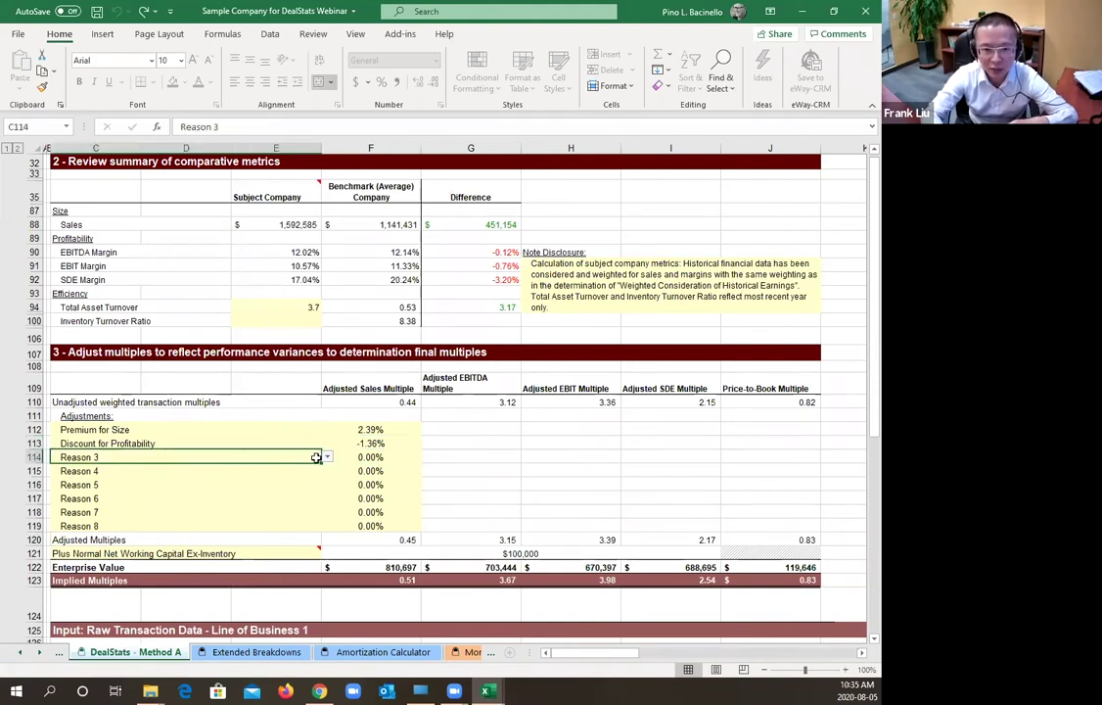
left_click(358, 456)
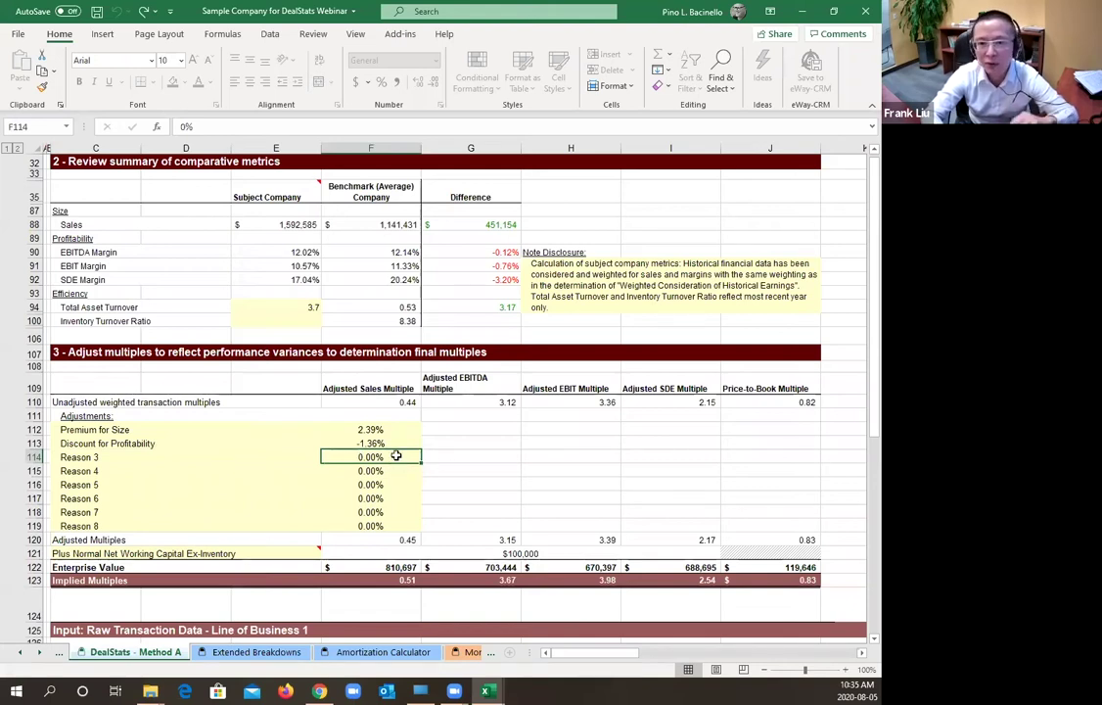
key("Down")
key("Down")
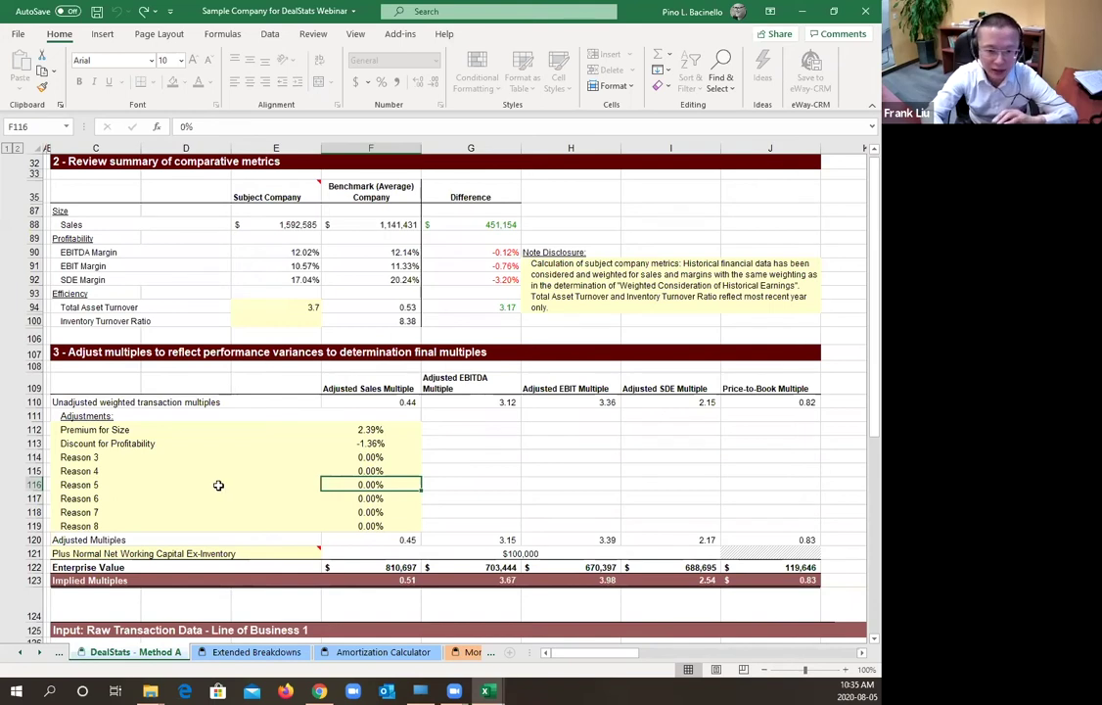
scroll(218, 485, "down", 1)
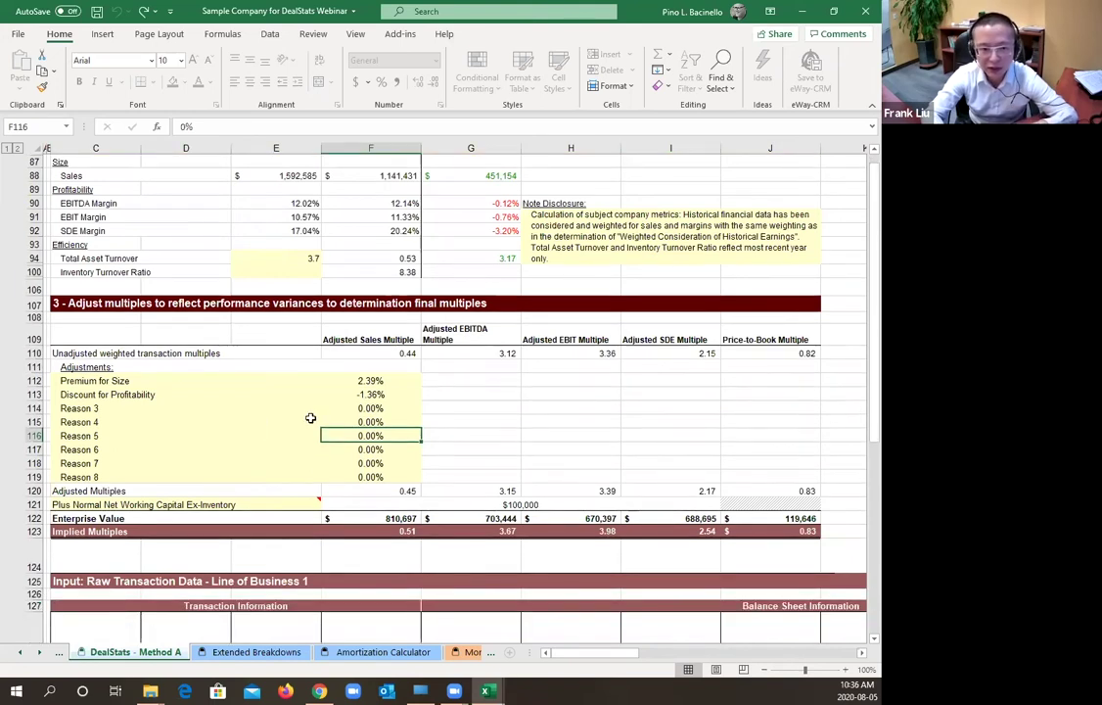
- Compare the unadjusted EBIT multiple in H110 with the adjusted one in H120, and check the adjustment percentages in F112:F114
left_click(88, 491)
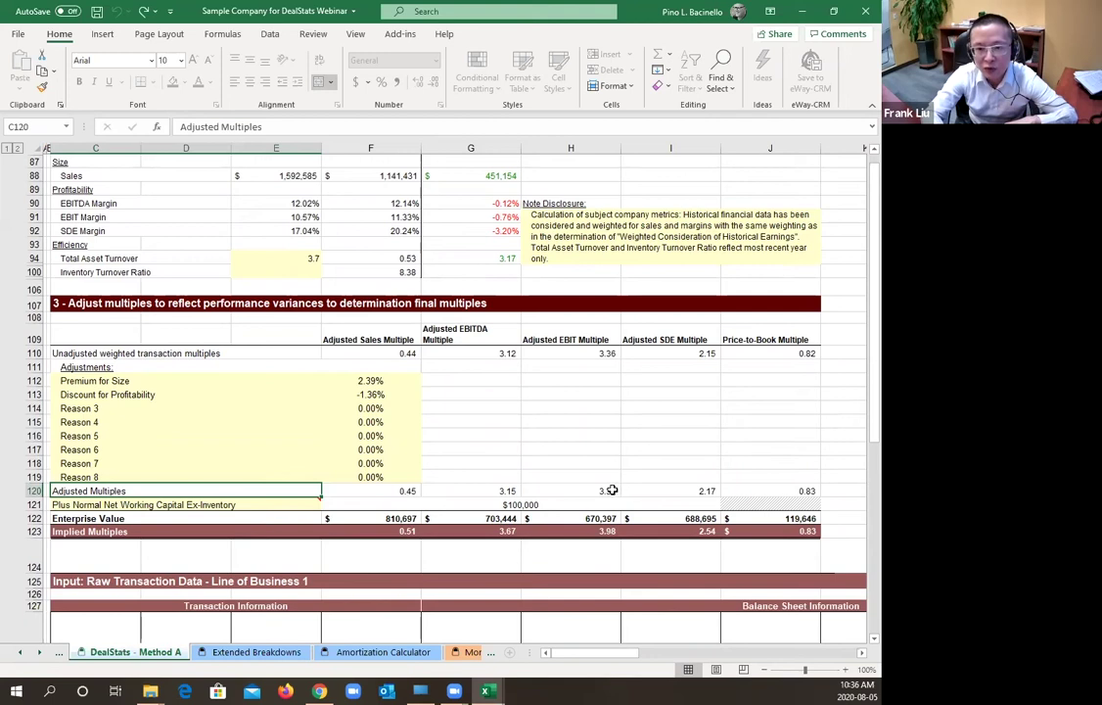
left_click(587, 349)
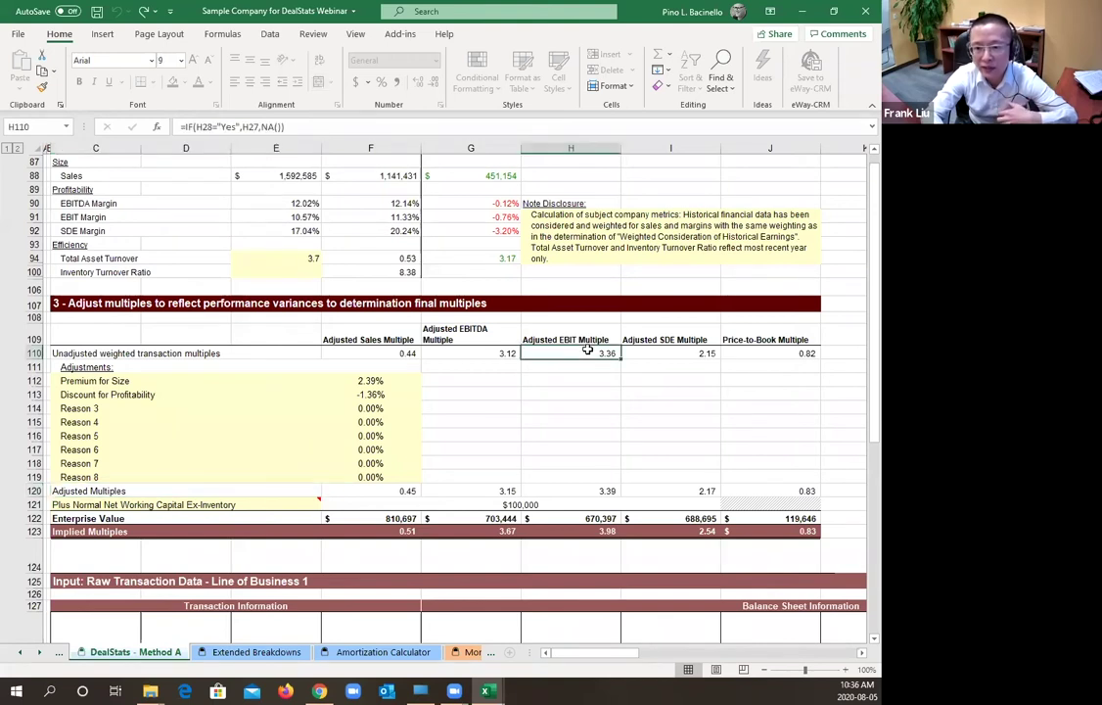
left_click(581, 487)
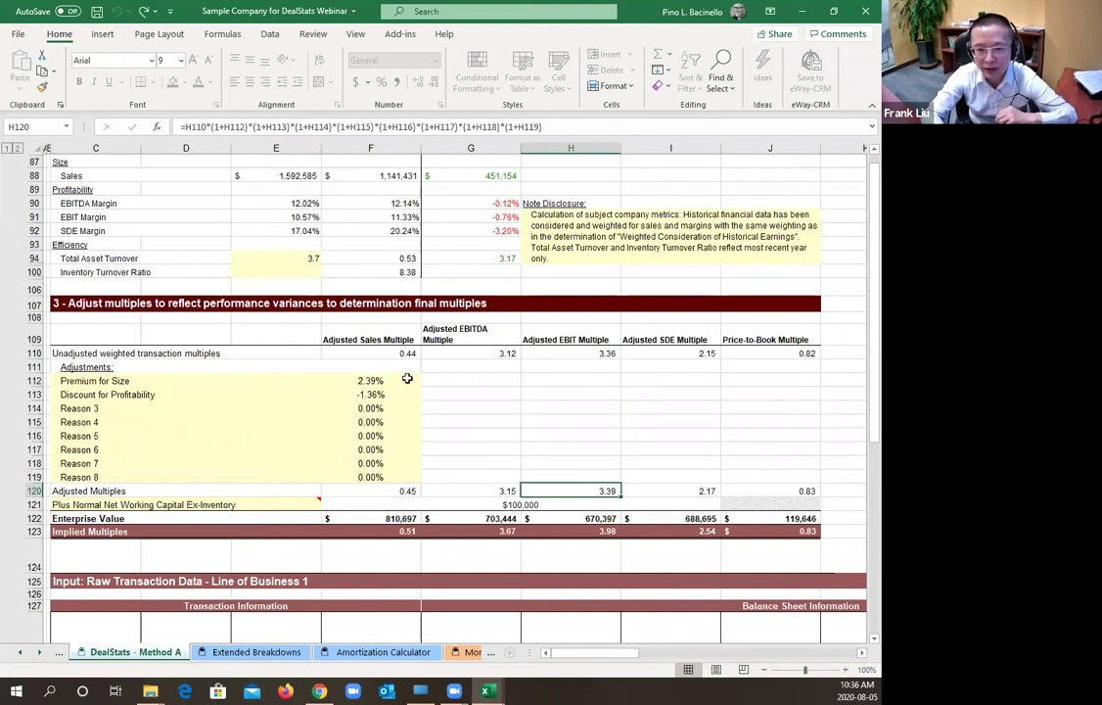
left_click(363, 381)
key("Down")
key("Down")
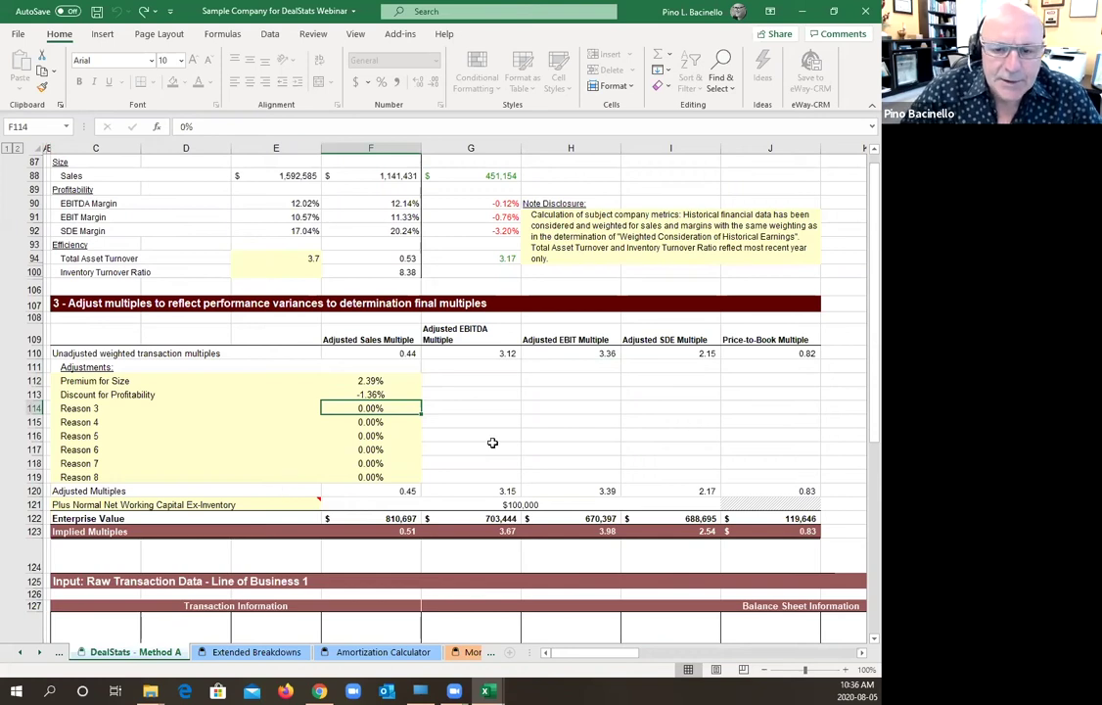
- Inspect the linked adjustment cells I115 and G118 and the Premium for Size formula in F112
left_click(654, 423)
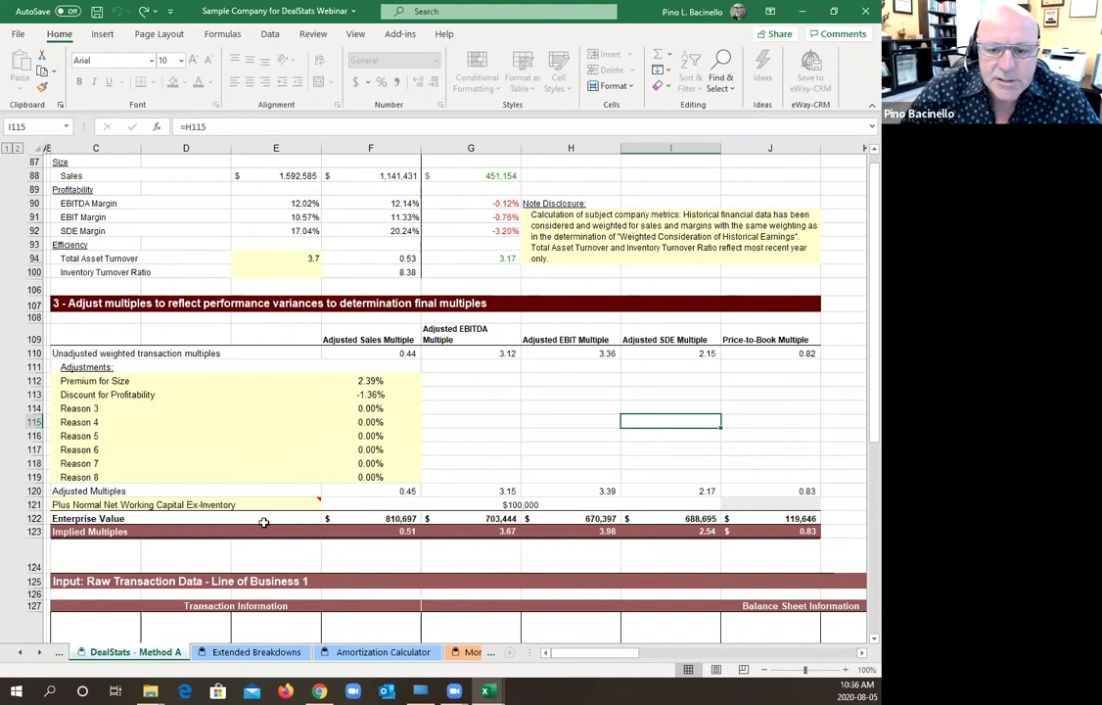
left_click(472, 457)
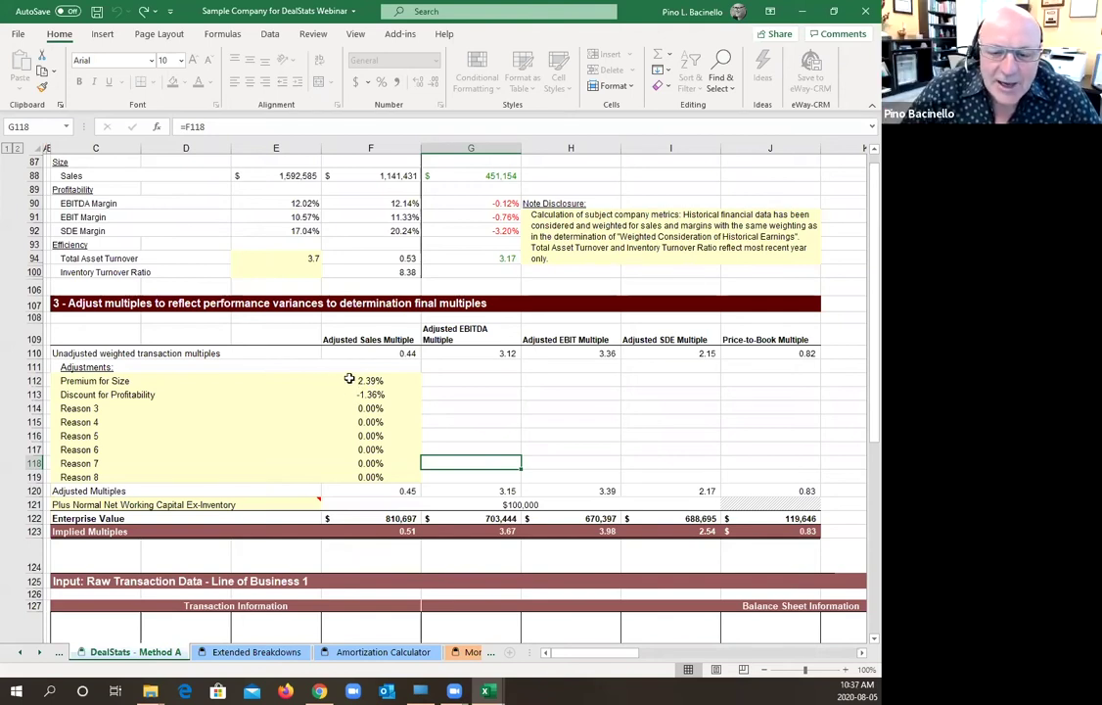
left_click(324, 380)
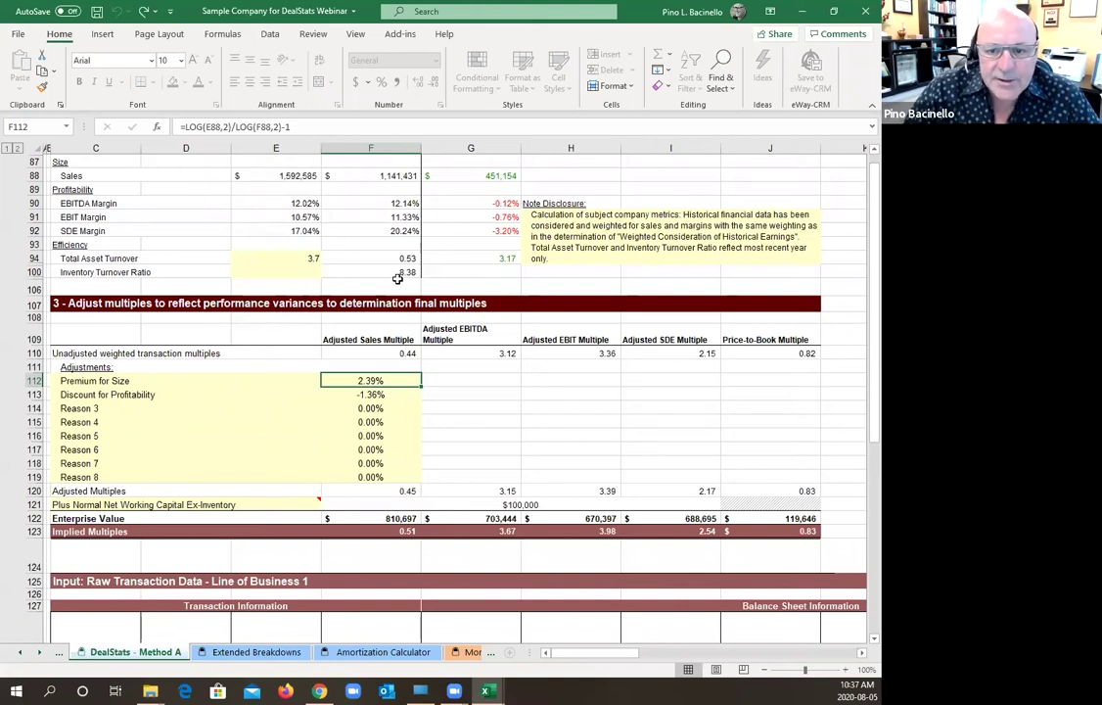
- Set the Reason 3 adjustment in C114 to Discount for Economic Condition
left_click(89, 409)
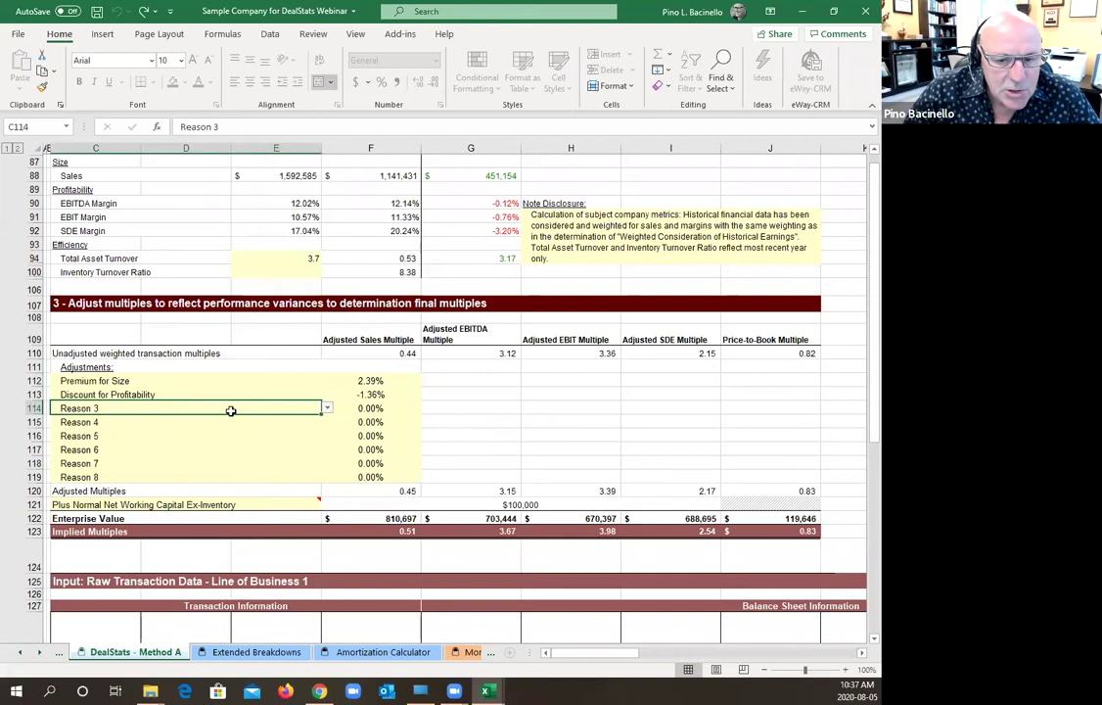
left_click(327, 411)
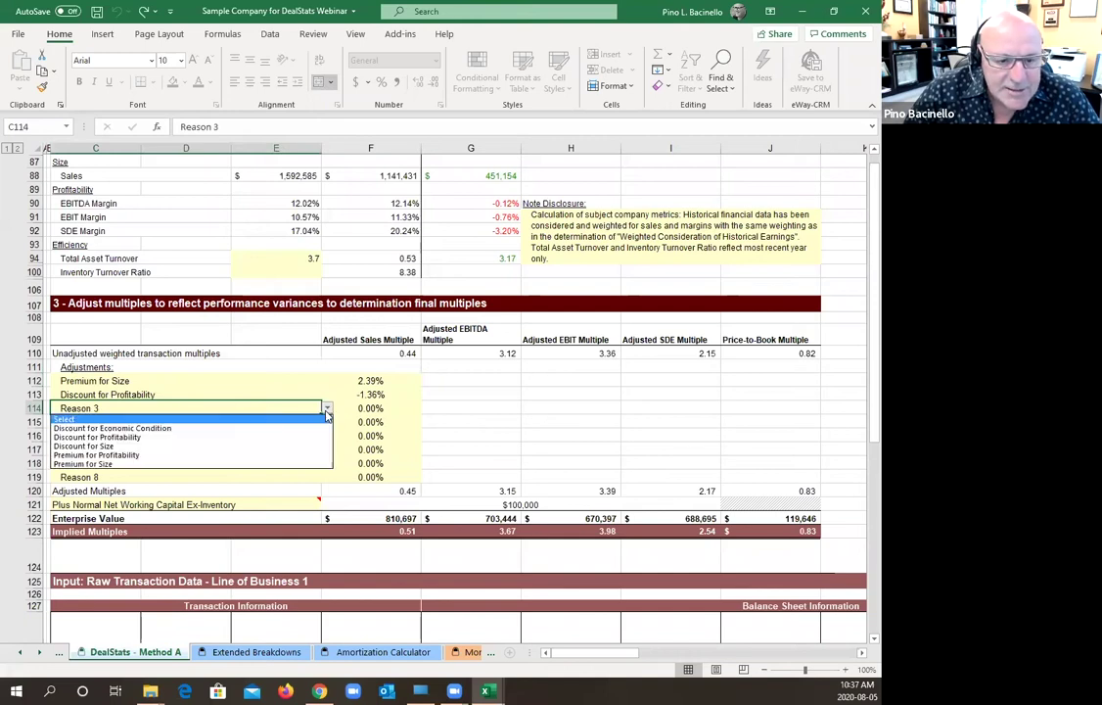
left_click(249, 428)
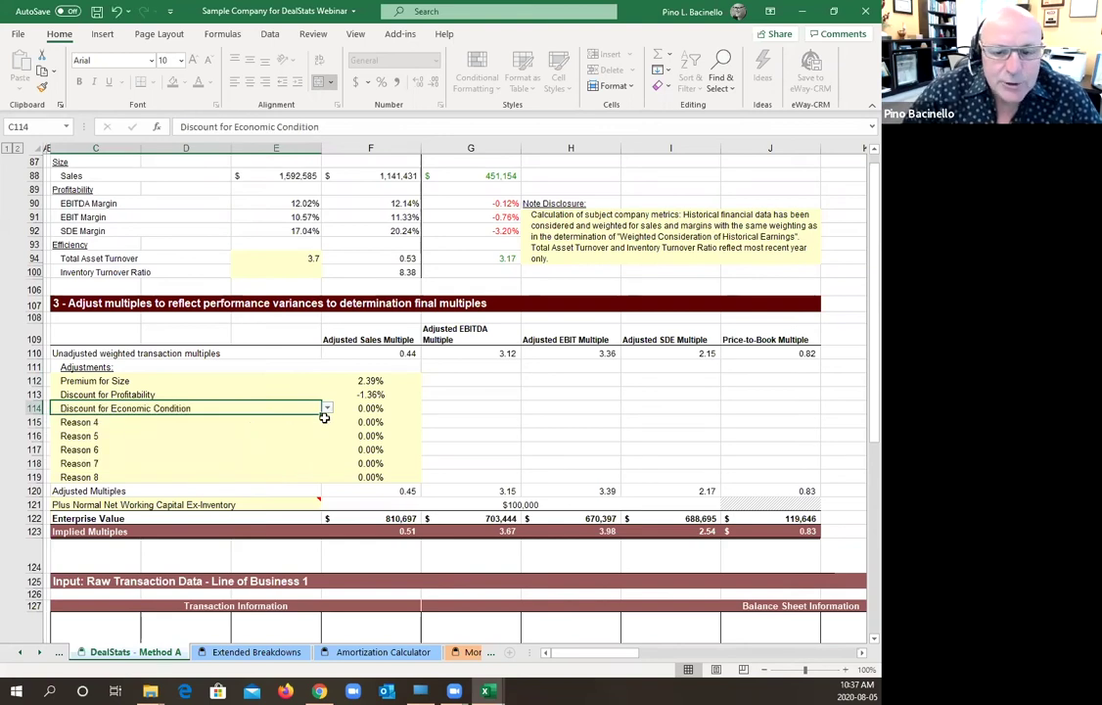
- Try to replace the adjustment reason in C114 with the custom text "Discount for whatevber"
left_click(372, 410)
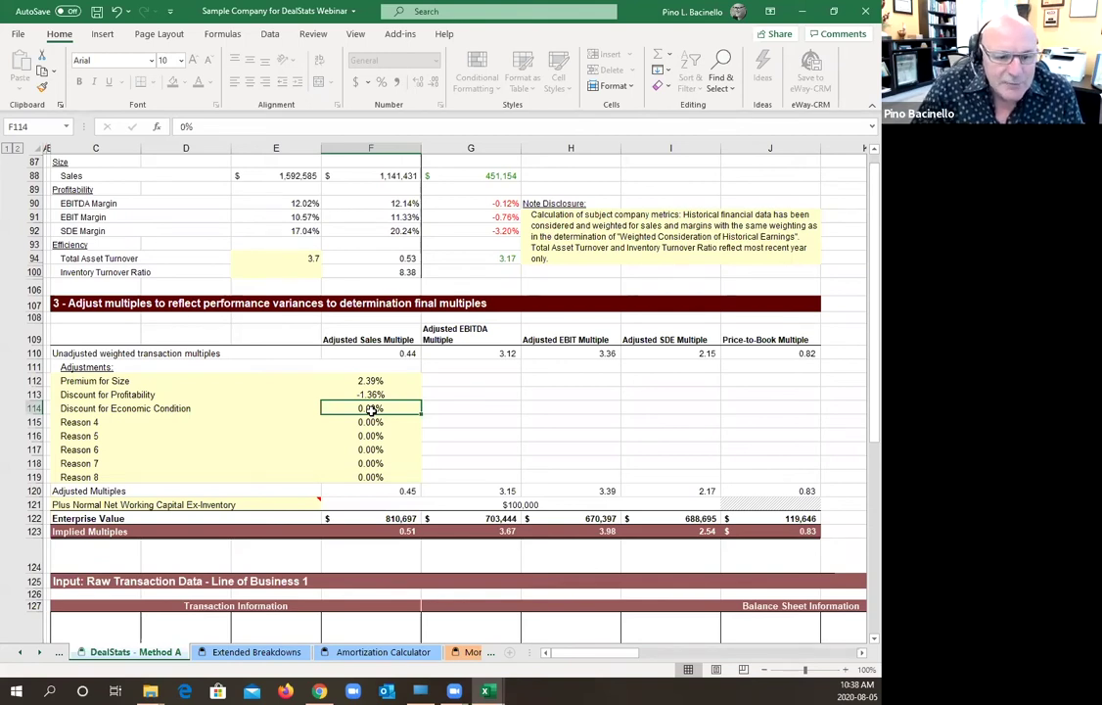
left_click(173, 407)
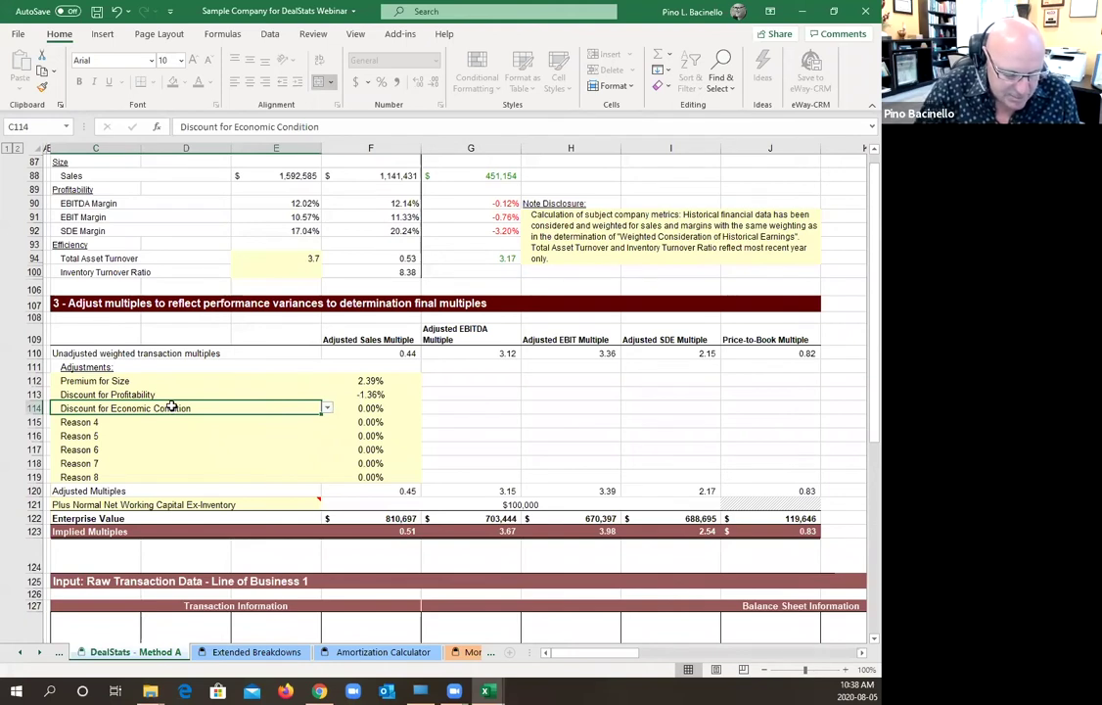
type("D")
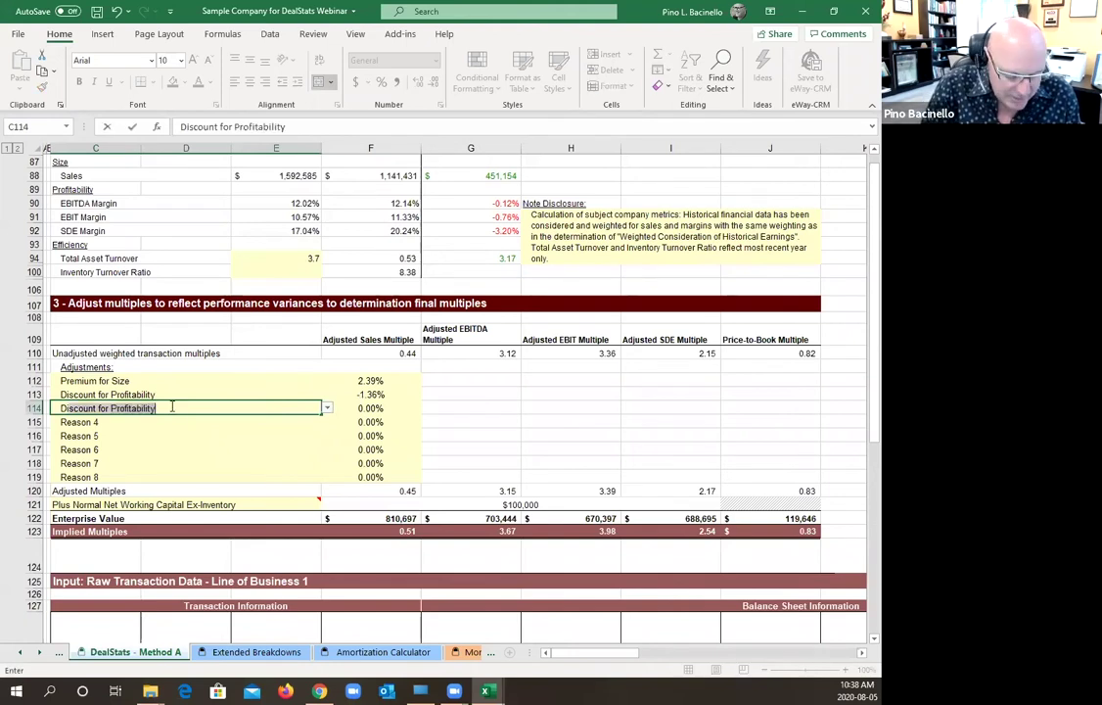
type("iscount for")
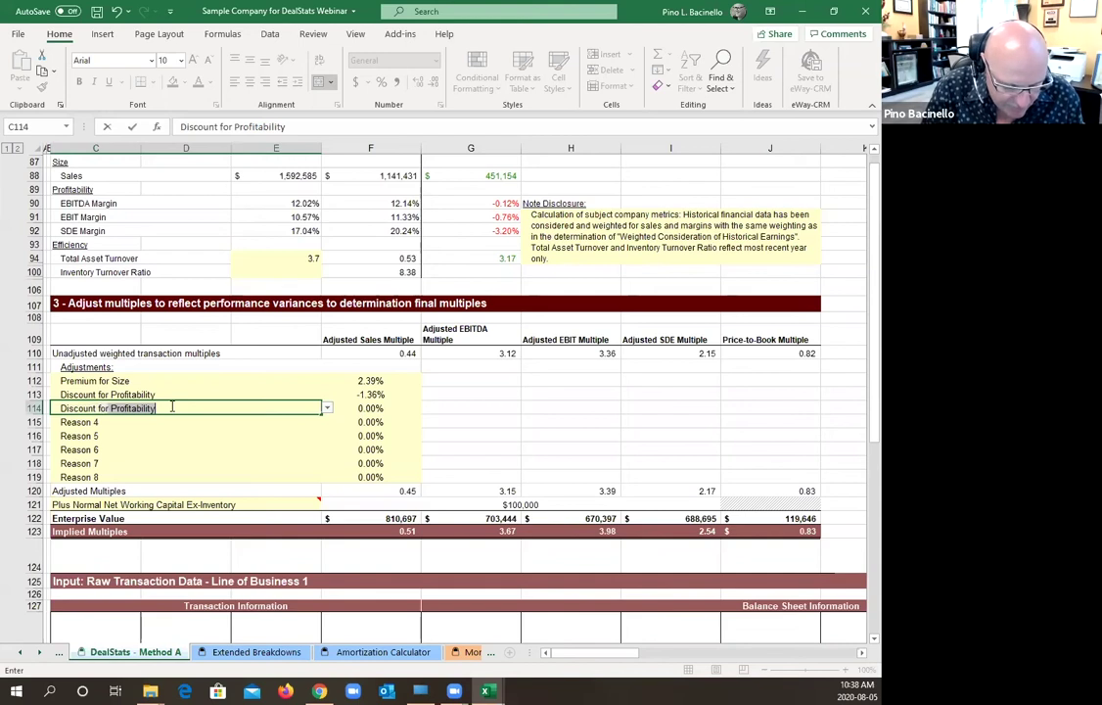
type(" whatevber")
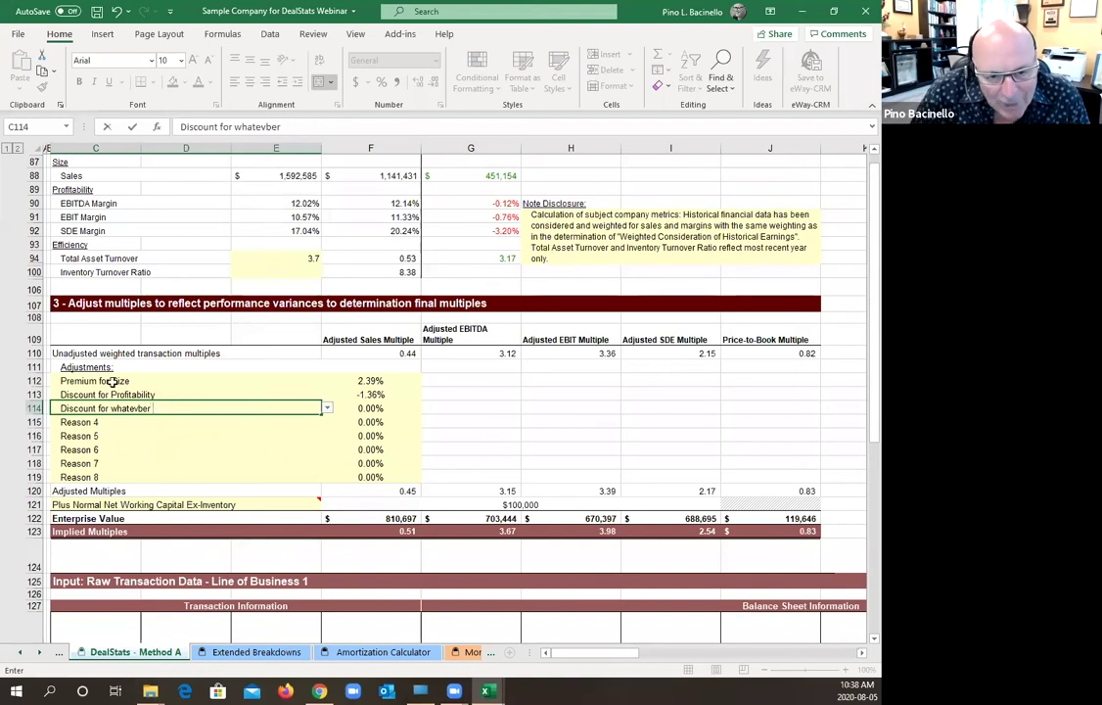
left_click(365, 411)
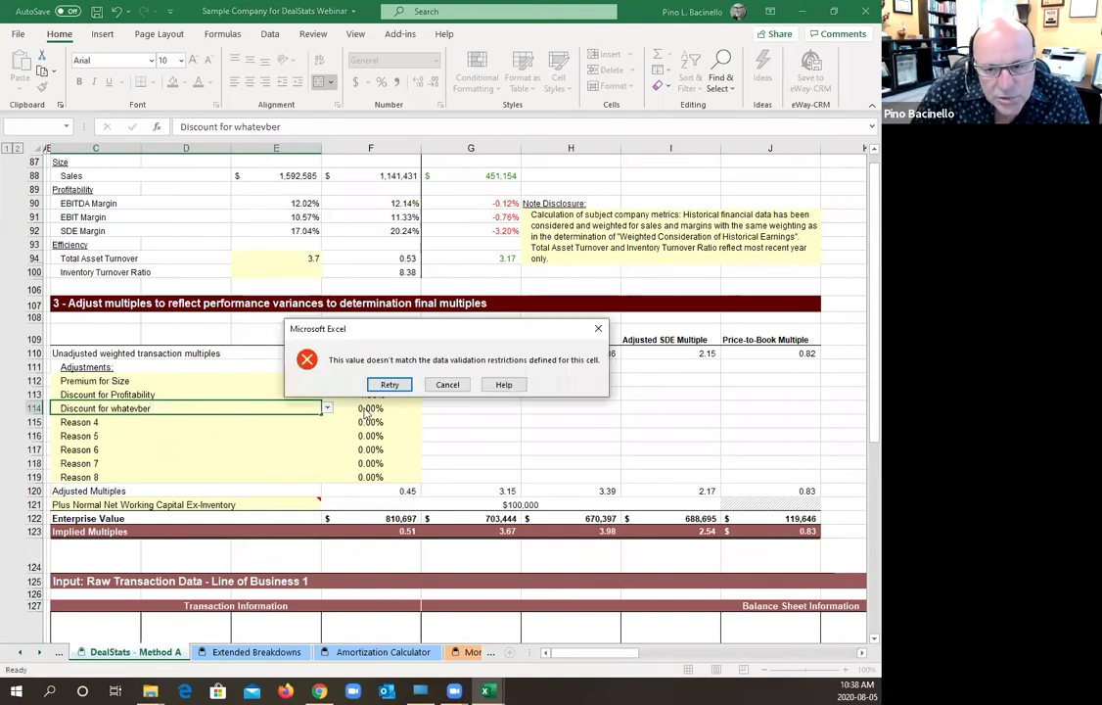
left_click(448, 383)
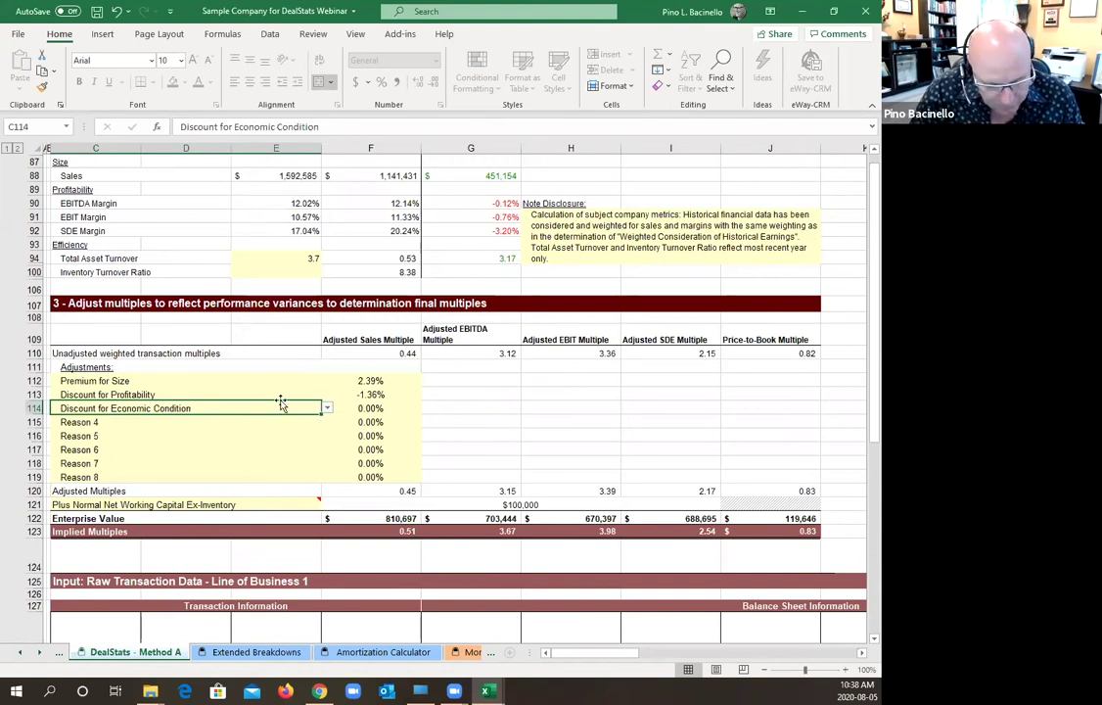
- Try to enter the arbitrary text "fgdf" as the adjustment reason in C114
type("fgdf")
key("Return")
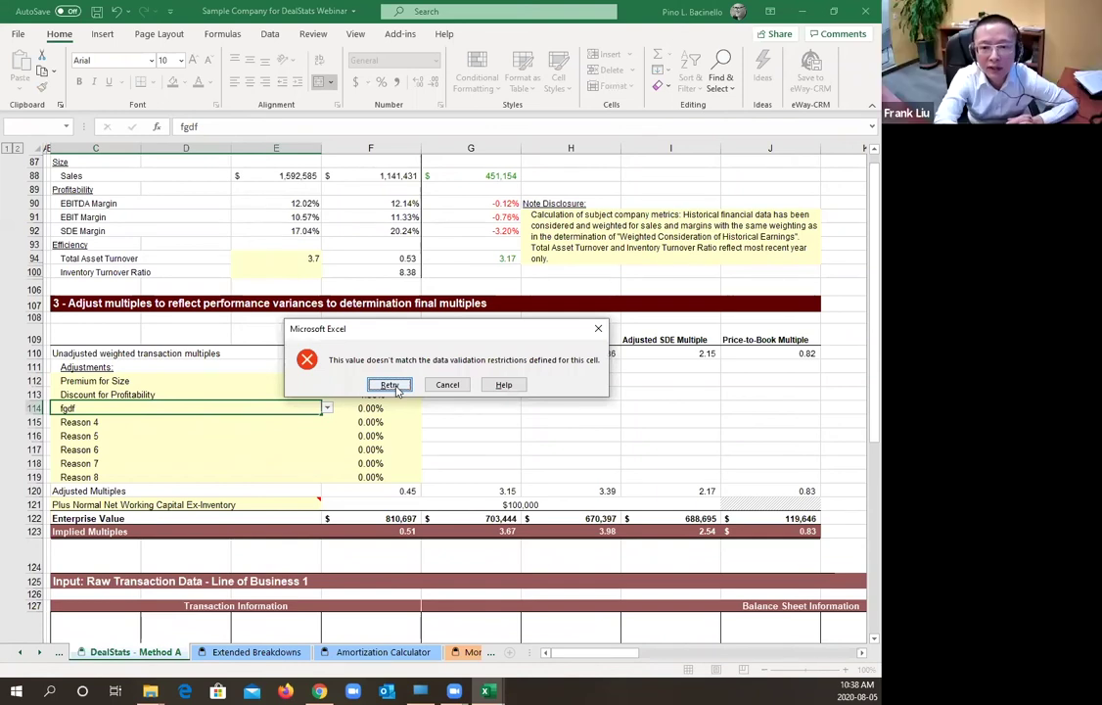
left_click(449, 385)
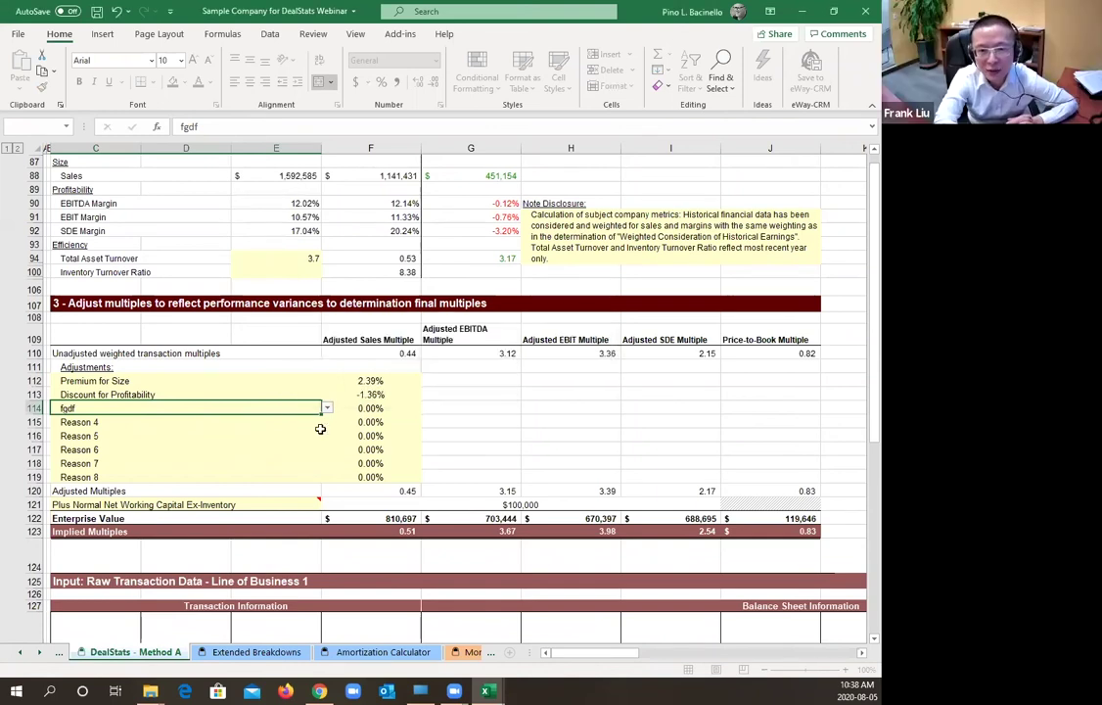
key("Down")
left_click(259, 409)
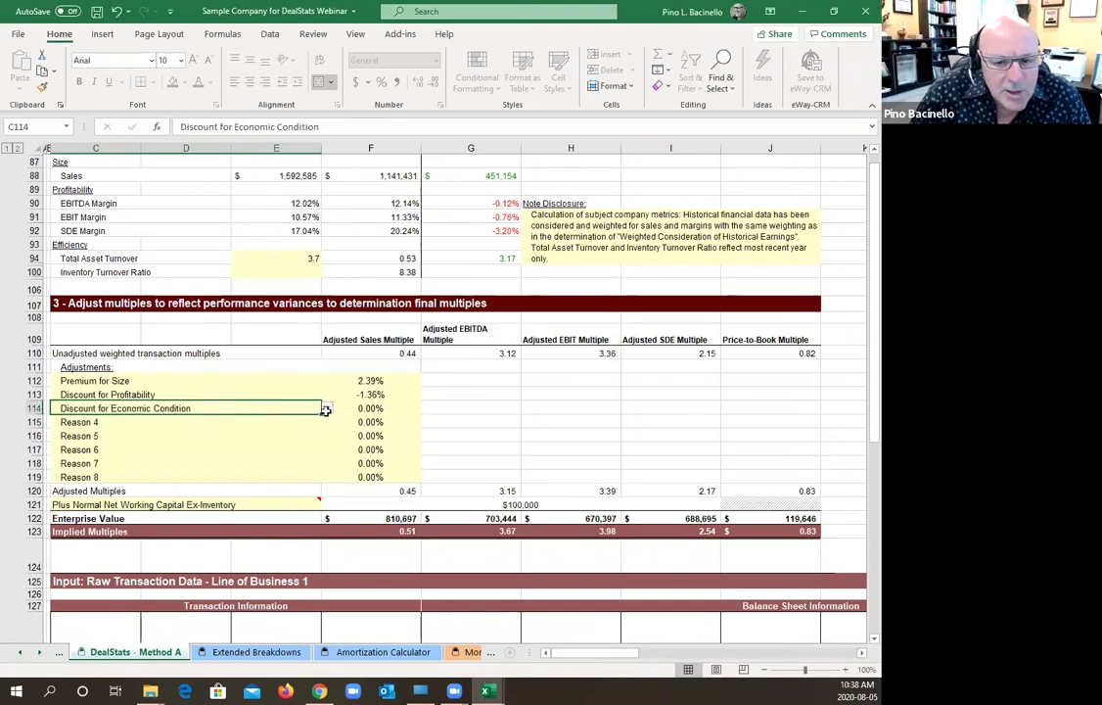
- Change the adjustment reason in C114 to Premium for Profitability and select its percentage cell F114
left_click(328, 409)
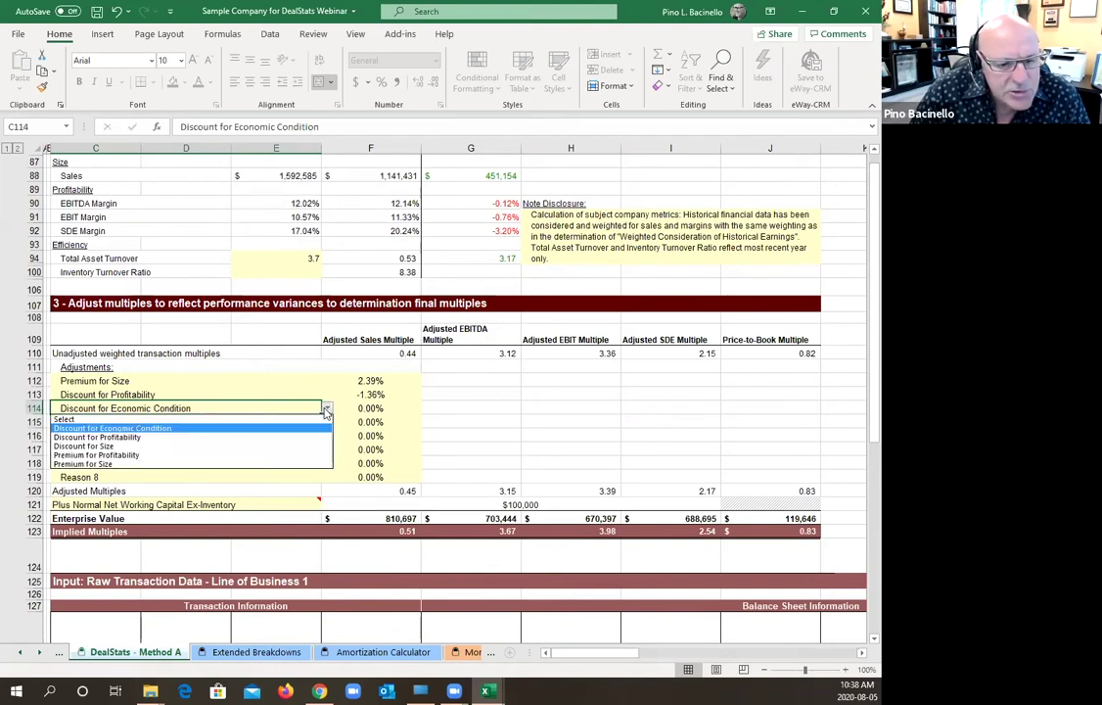
left_click(277, 456)
left_click(249, 433)
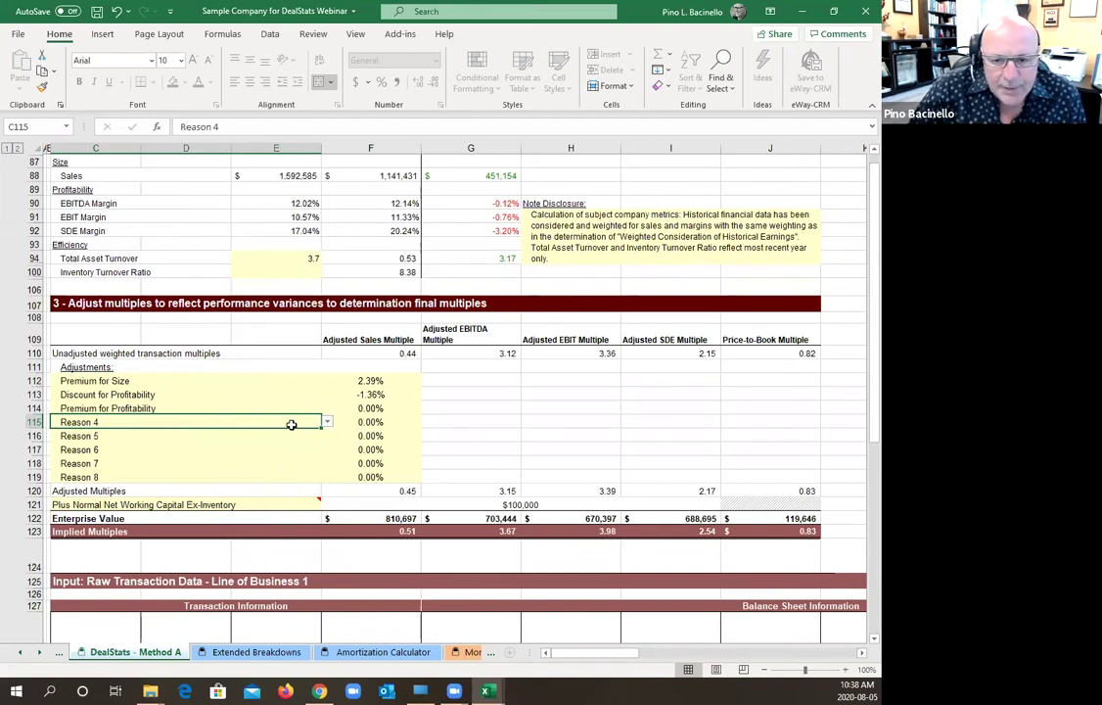
left_click(372, 408)
- Set the adjustment reason in C114 back to Discount for Economic Condition
left_click(147, 409)
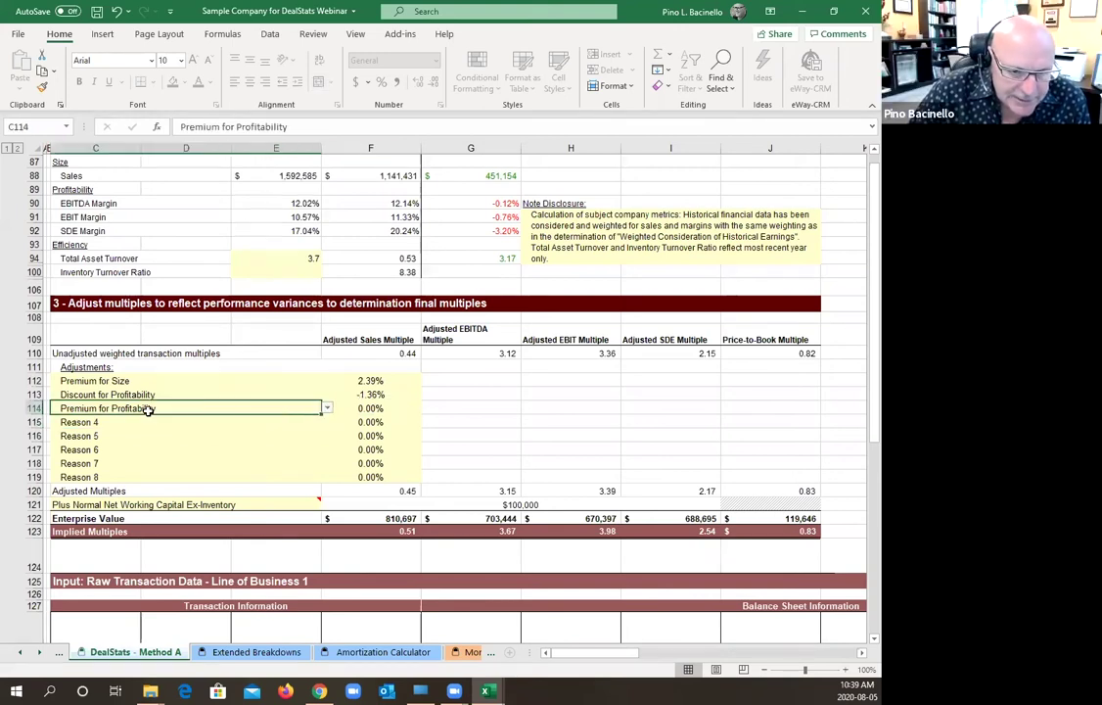
left_click(327, 409)
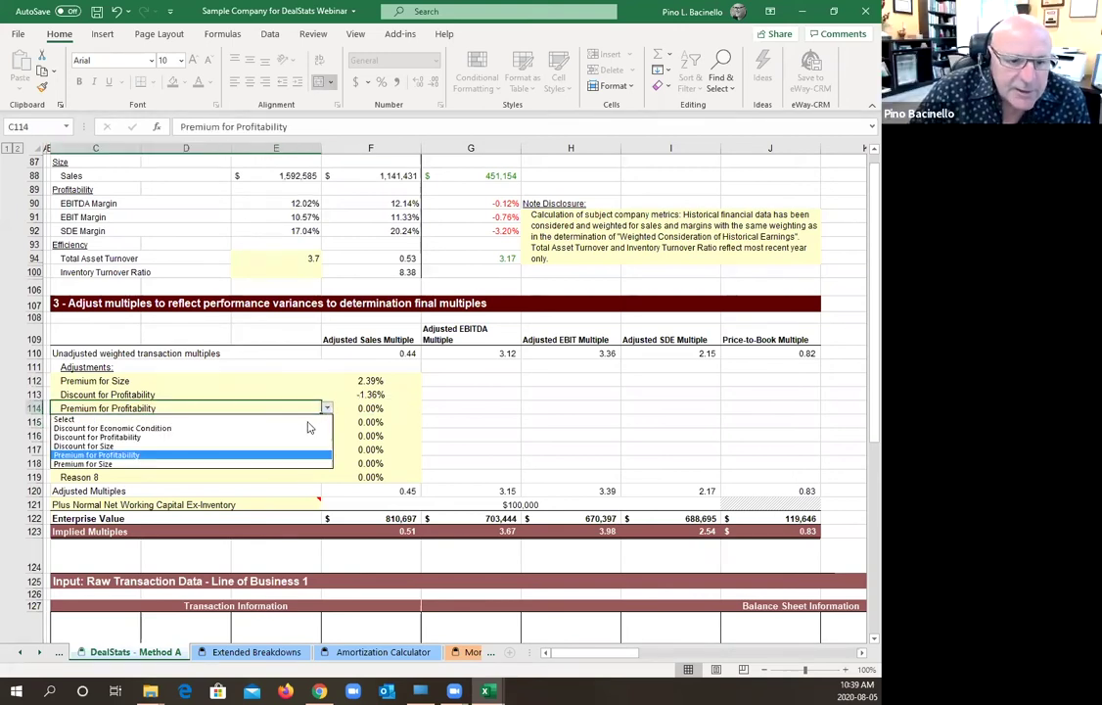
left_click(292, 429)
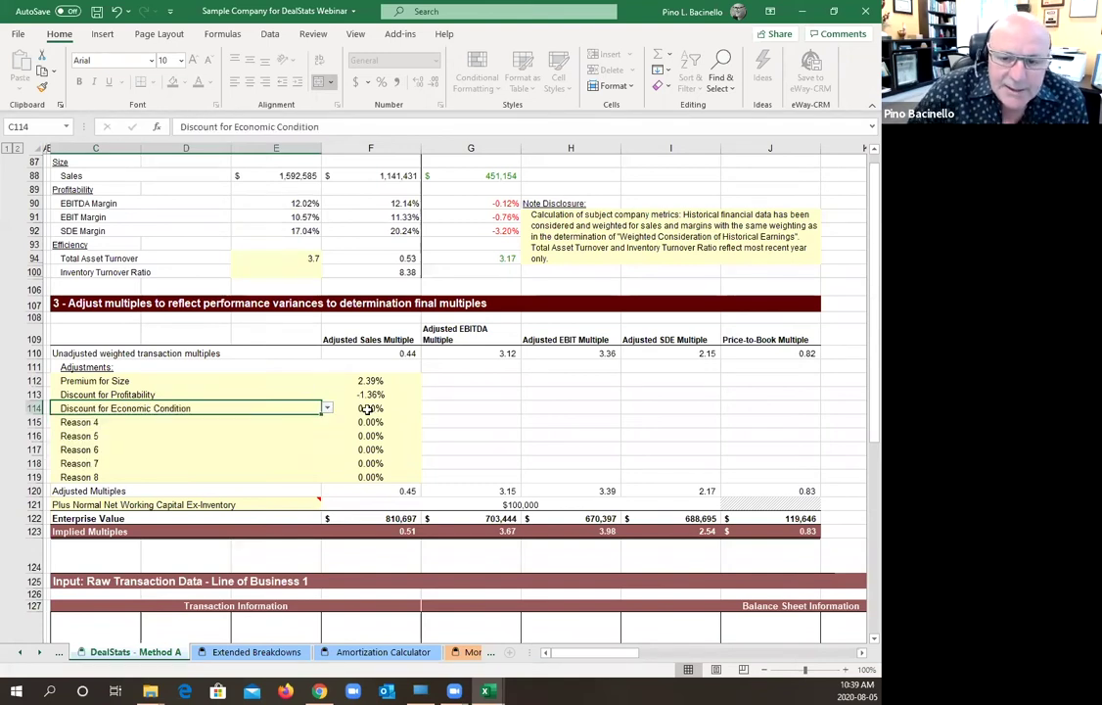
- Examine the sale dates in the Line of Business 1 raw transaction data, starting at C134
scroll(334, 529, "down", 10)
scroll(333, 529, "down", 1)
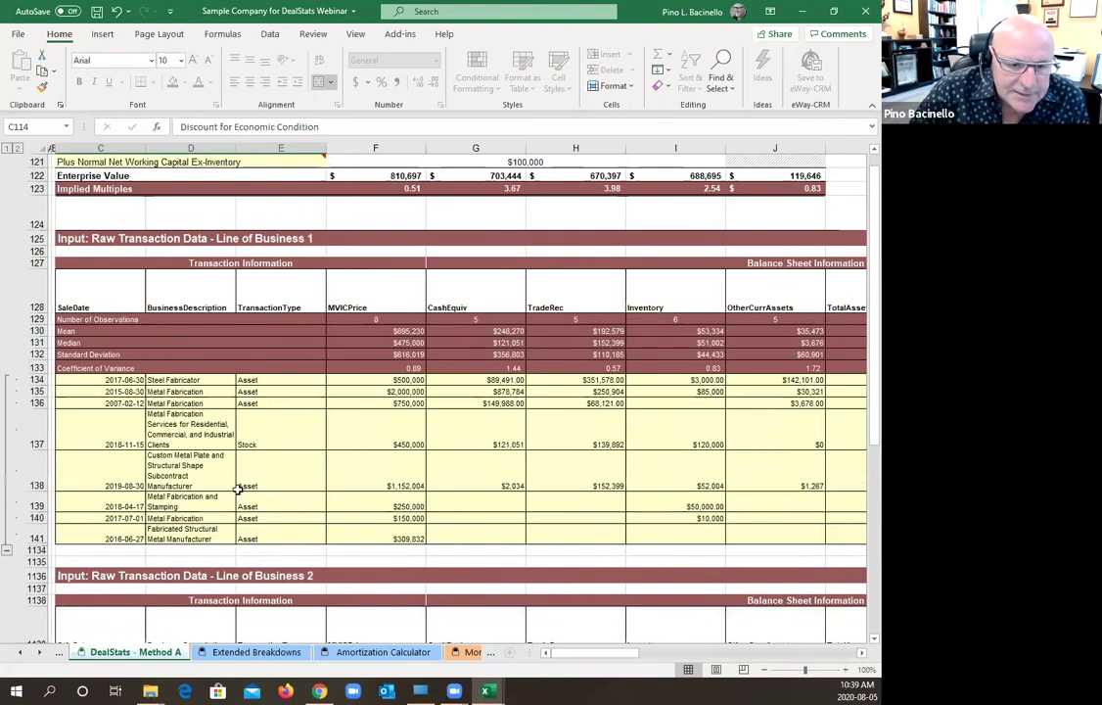
left_click(136, 382)
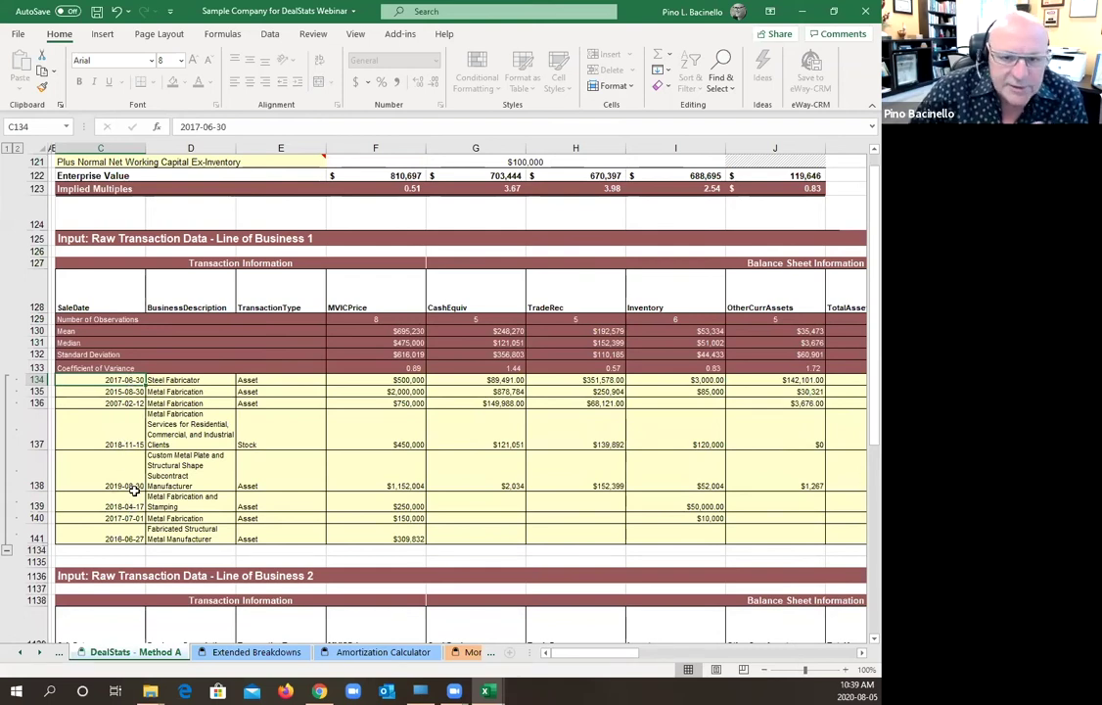
scroll(117, 436, "up", 5)
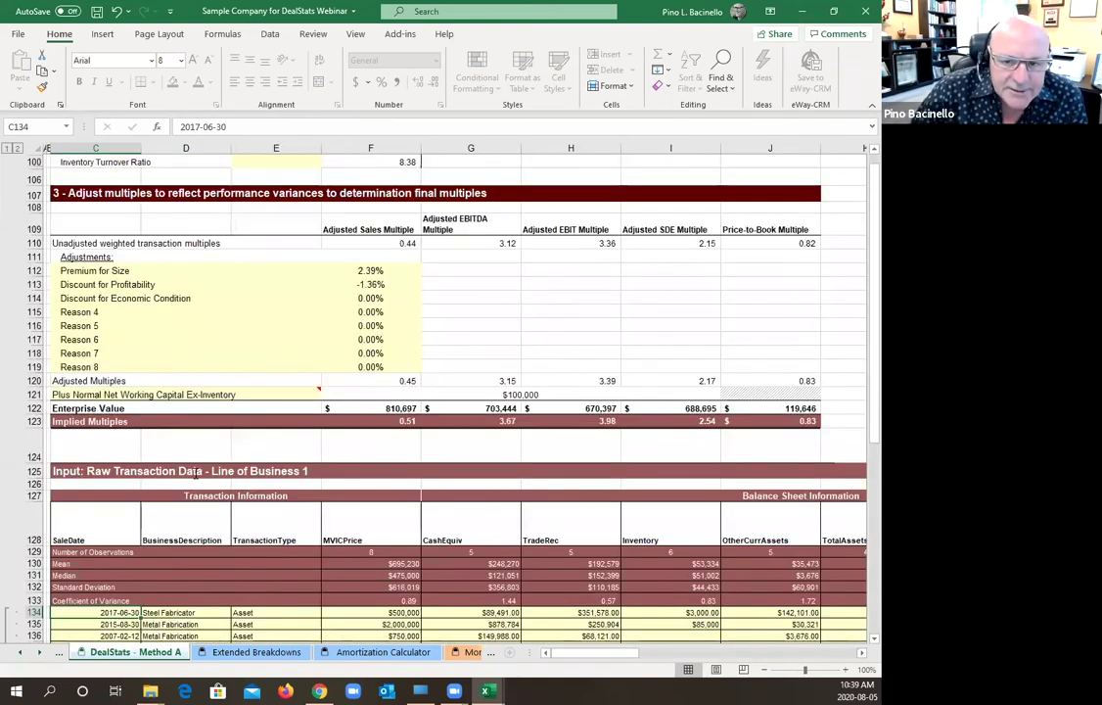
- Set the Discount for Economic Condition in F114 to -5% and compare the unadjusted multiples in F110:J110 with the adjusted ones in F120:J120
left_click(370, 297)
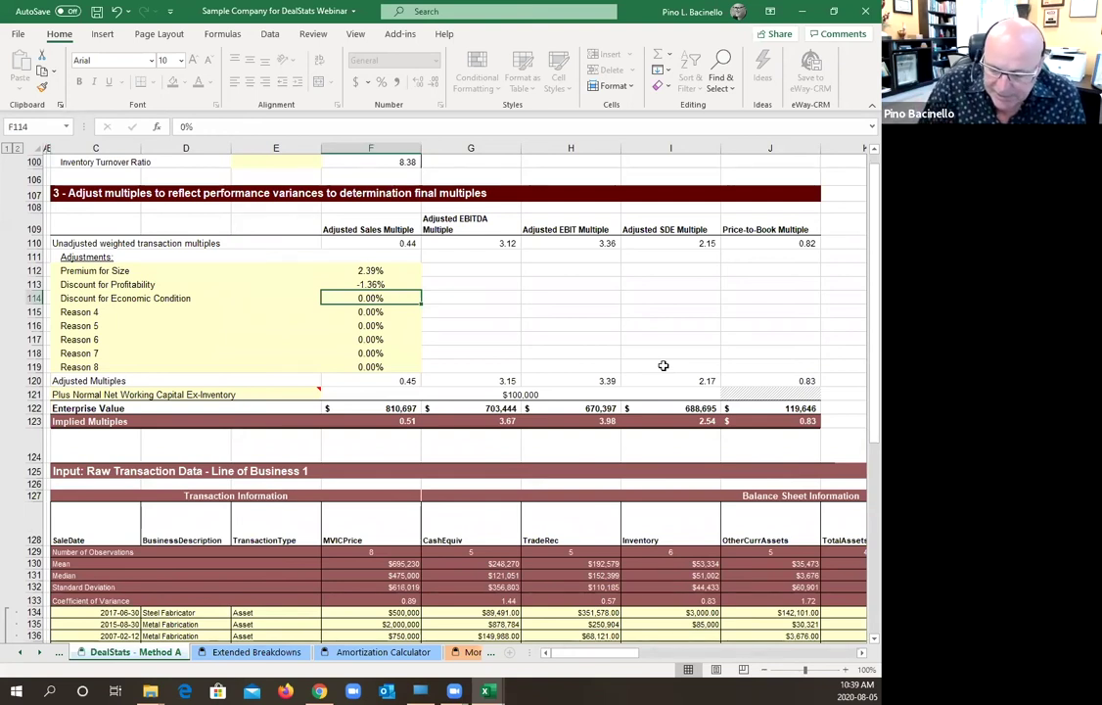
type("-5%")
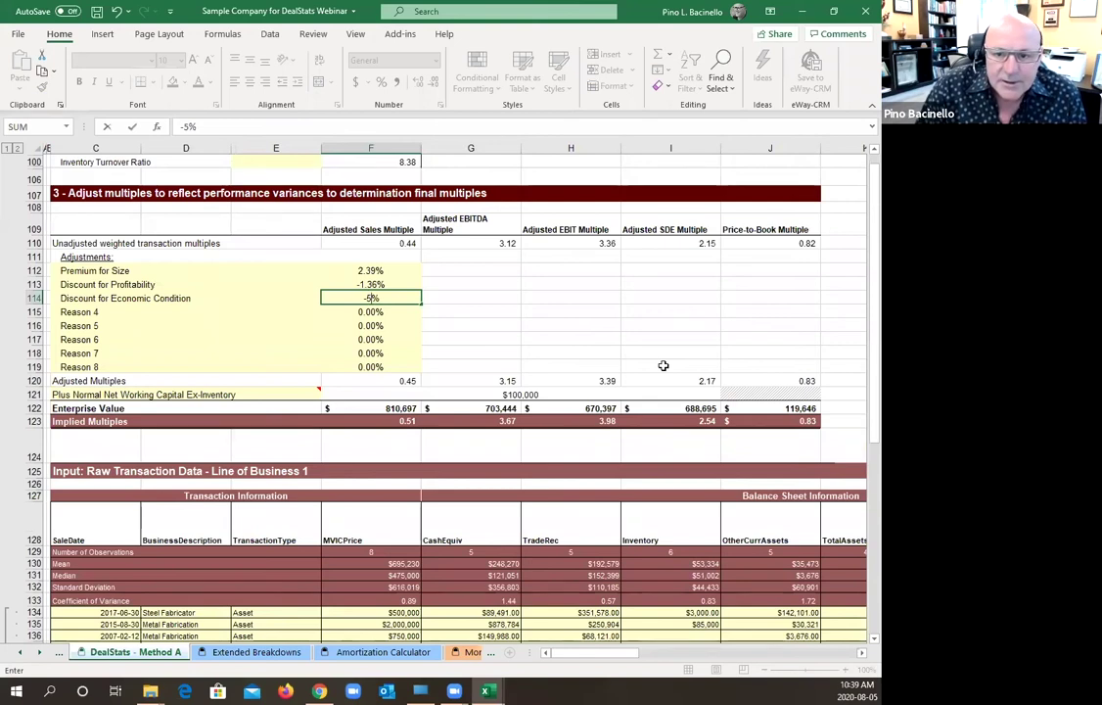
key("Return")
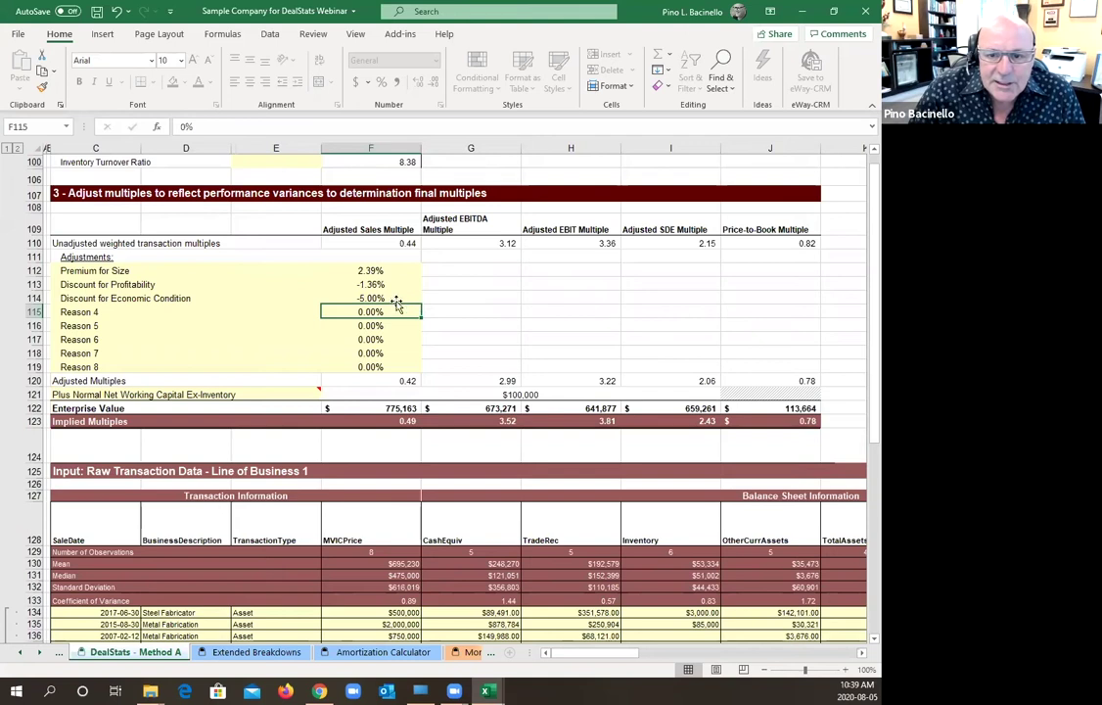
left_click_drag(409, 244, 758, 245)
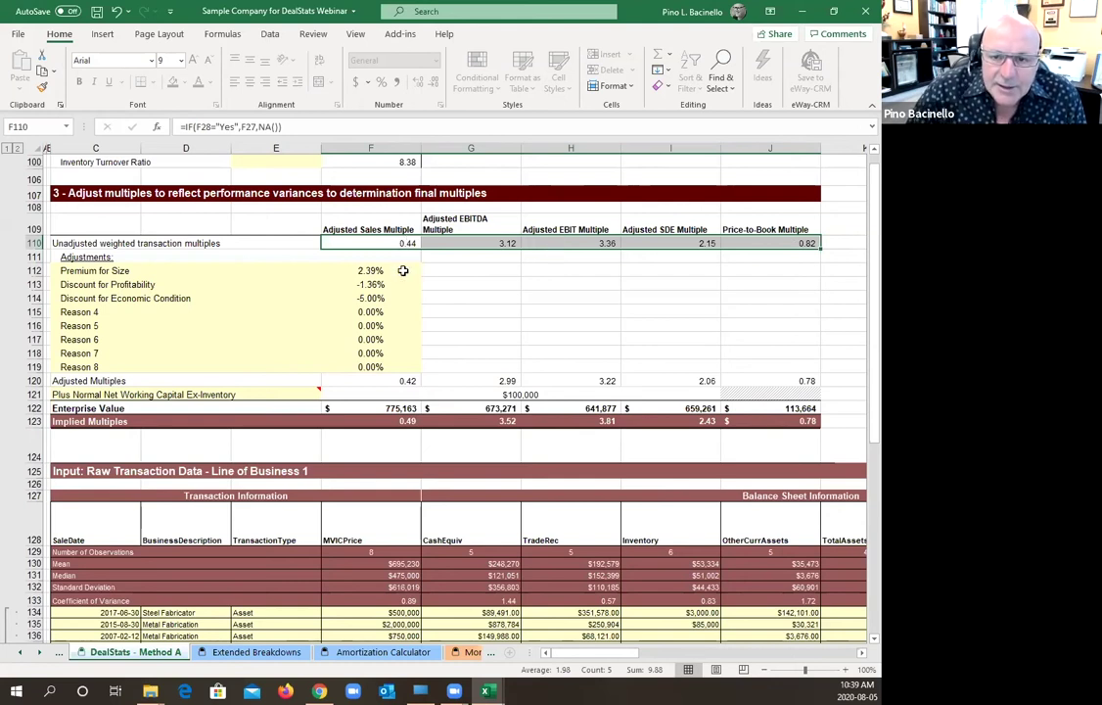
left_click_drag(407, 380, 788, 381)
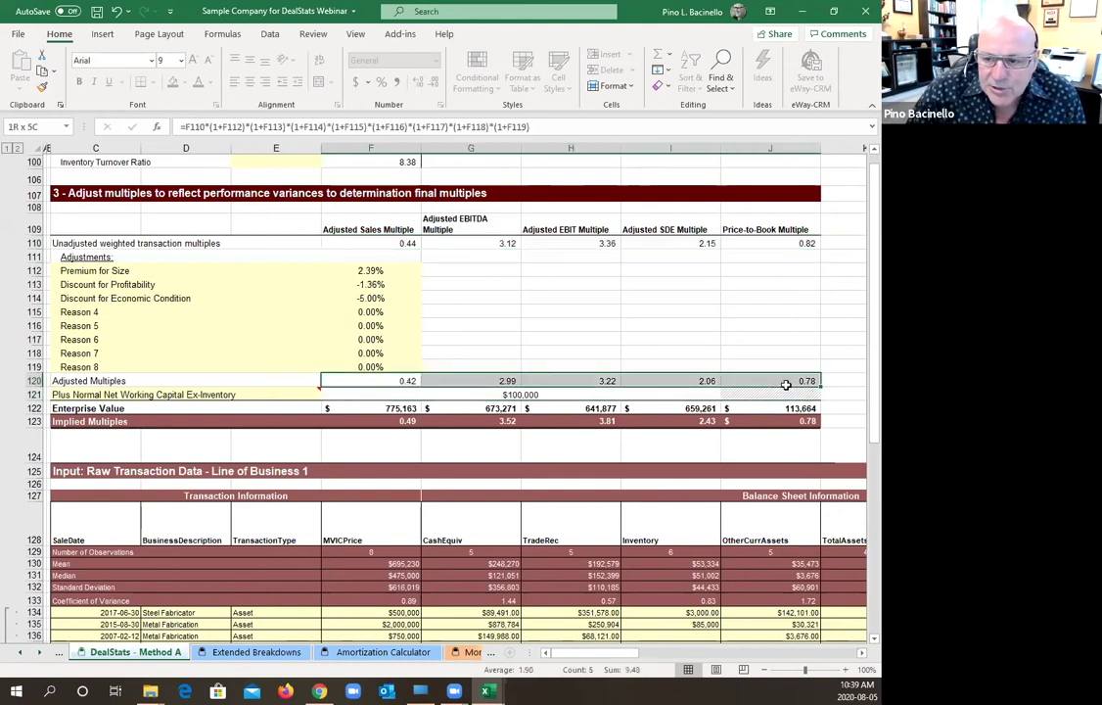
- Reset the Discount for Economic Condition percentage in F114 to 0
left_click(367, 297)
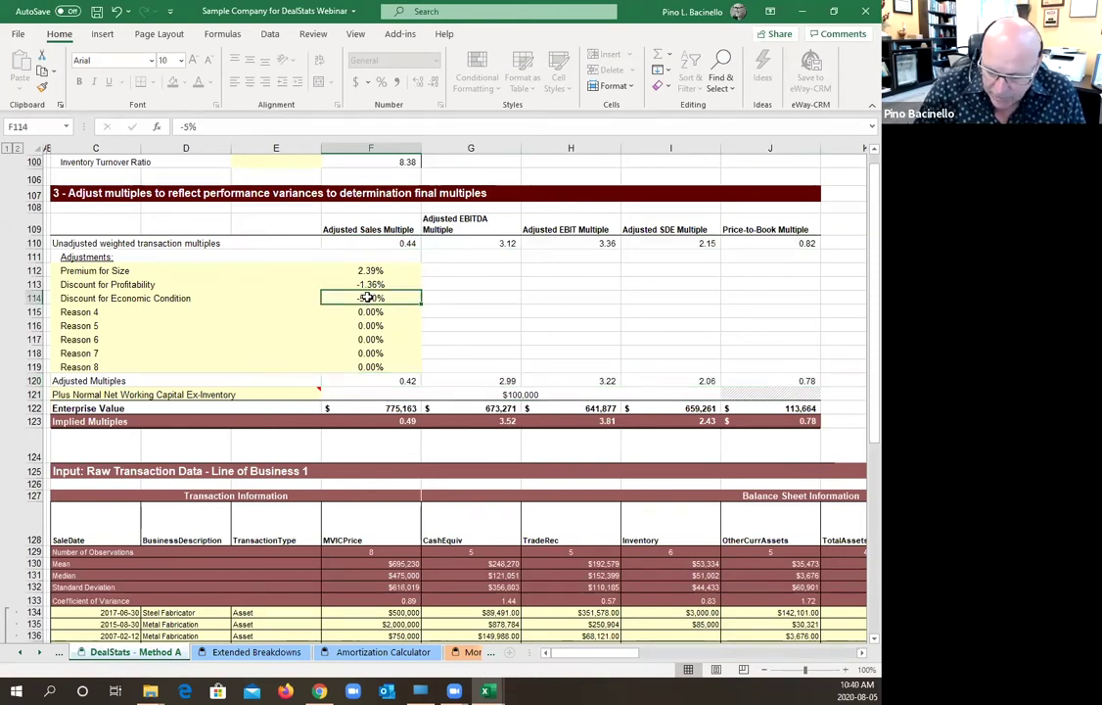
type("0")
key("Return")
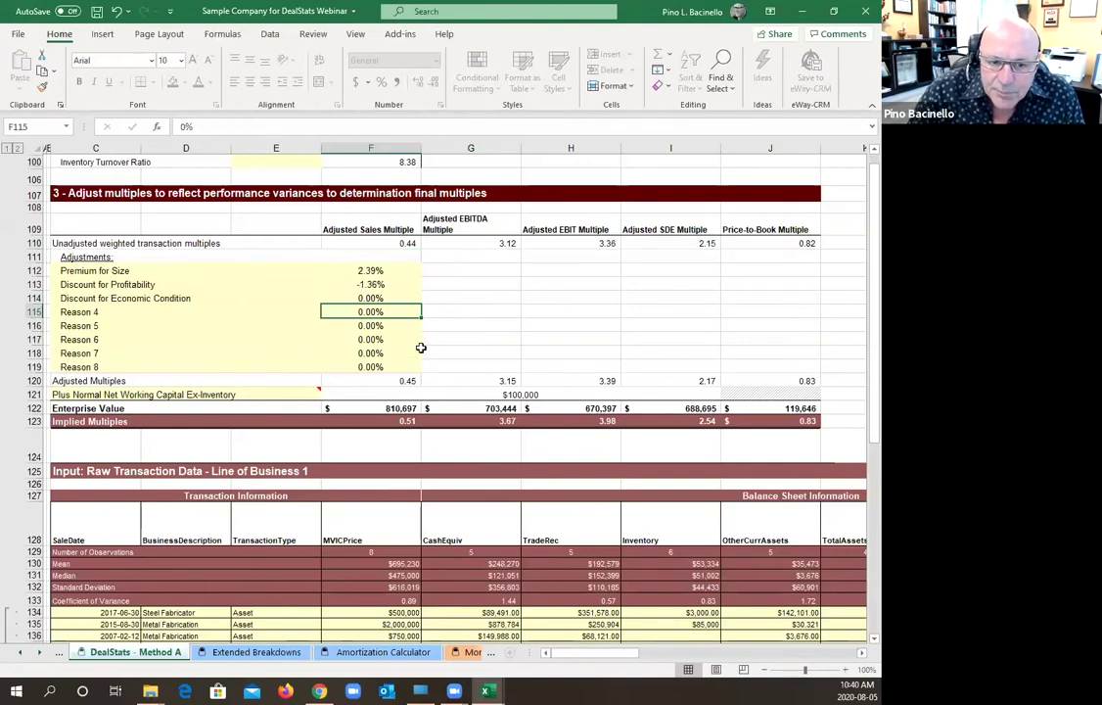
- Inspect the Adjusted Multiples formula in F120, the multiples across F120:J120, and the note on the working capital option in C121
key("Down")
key("Down")
key("Down")
key("Down")
left_click(400, 381)
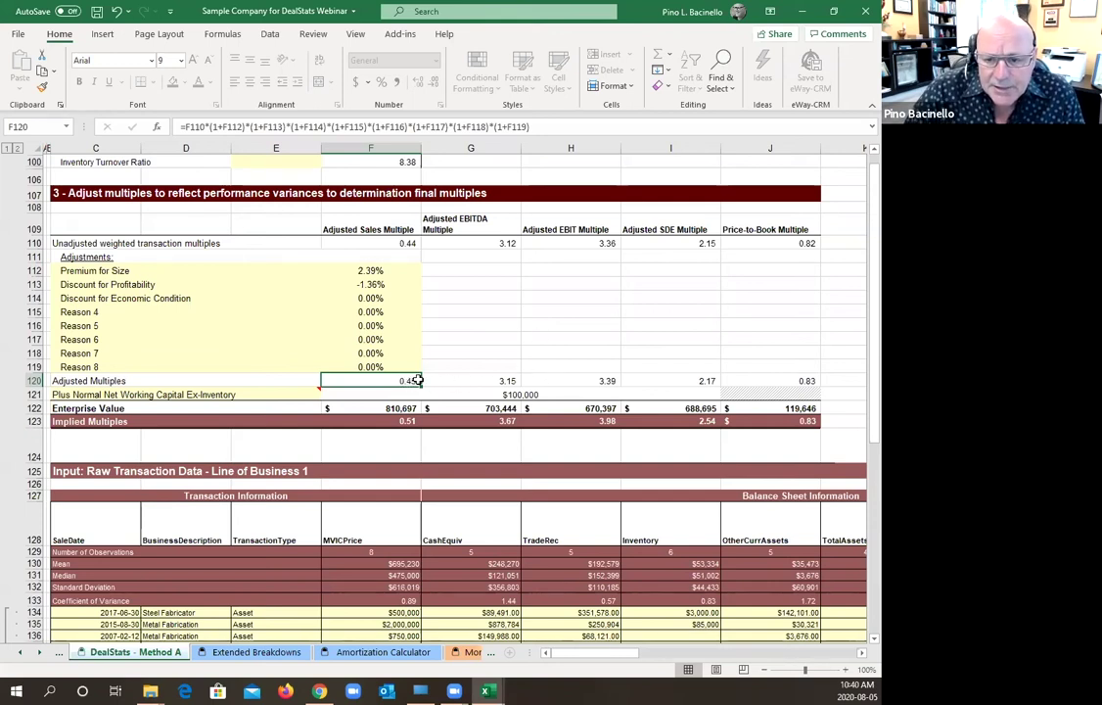
left_click_drag(400, 380, 785, 376)
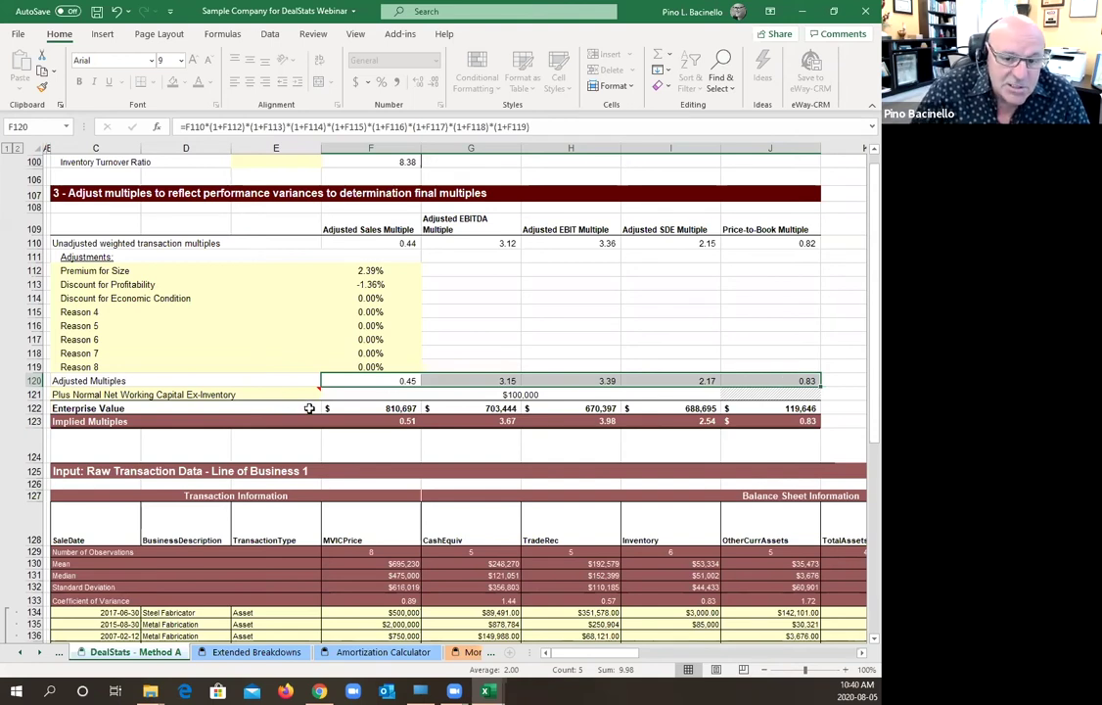
mouse_move(302, 393)
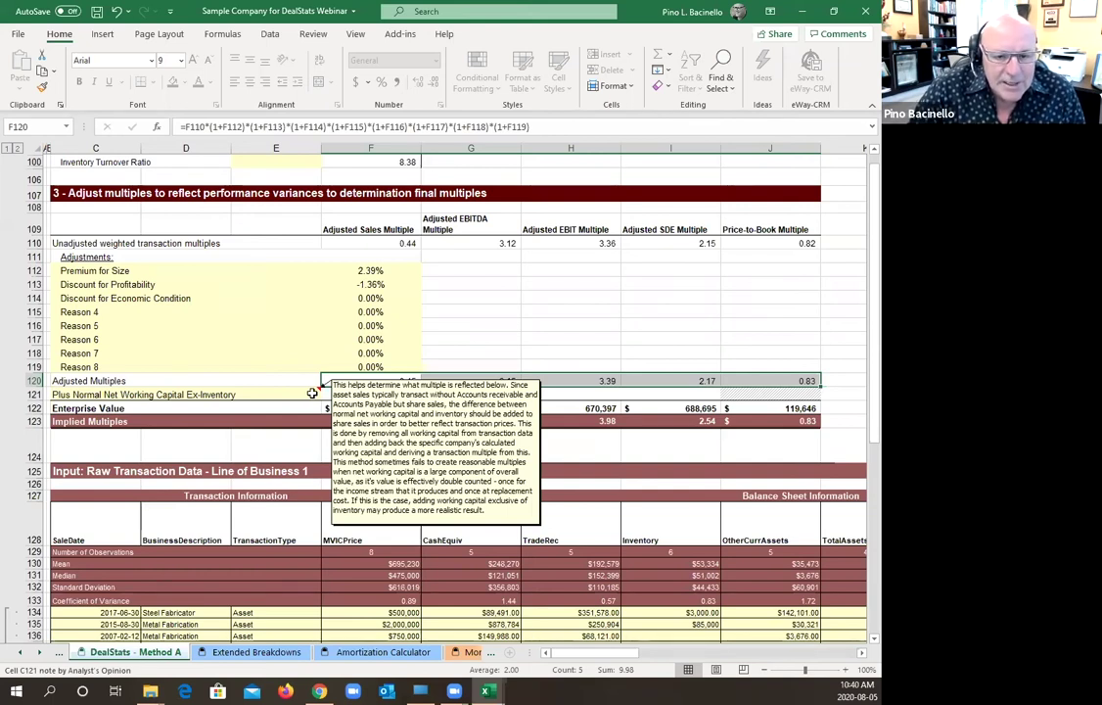
- Set the working capital option in C121 to Plus Normal Net Working Capital
left_click(312, 392)
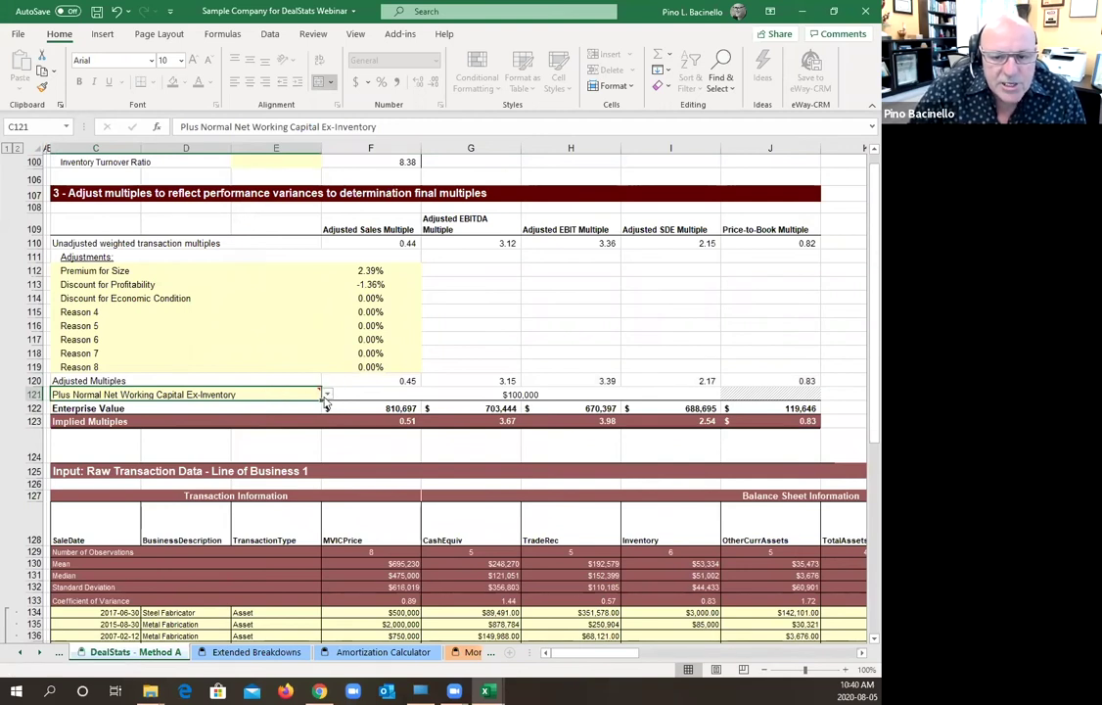
left_click(328, 395)
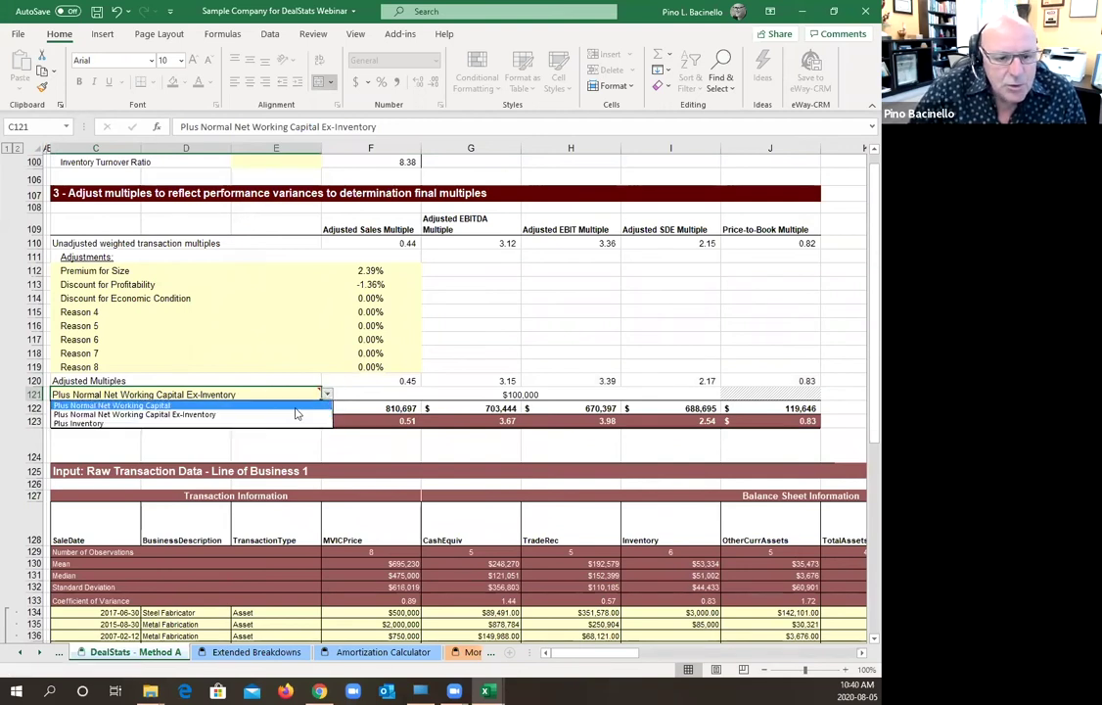
left_click(276, 406)
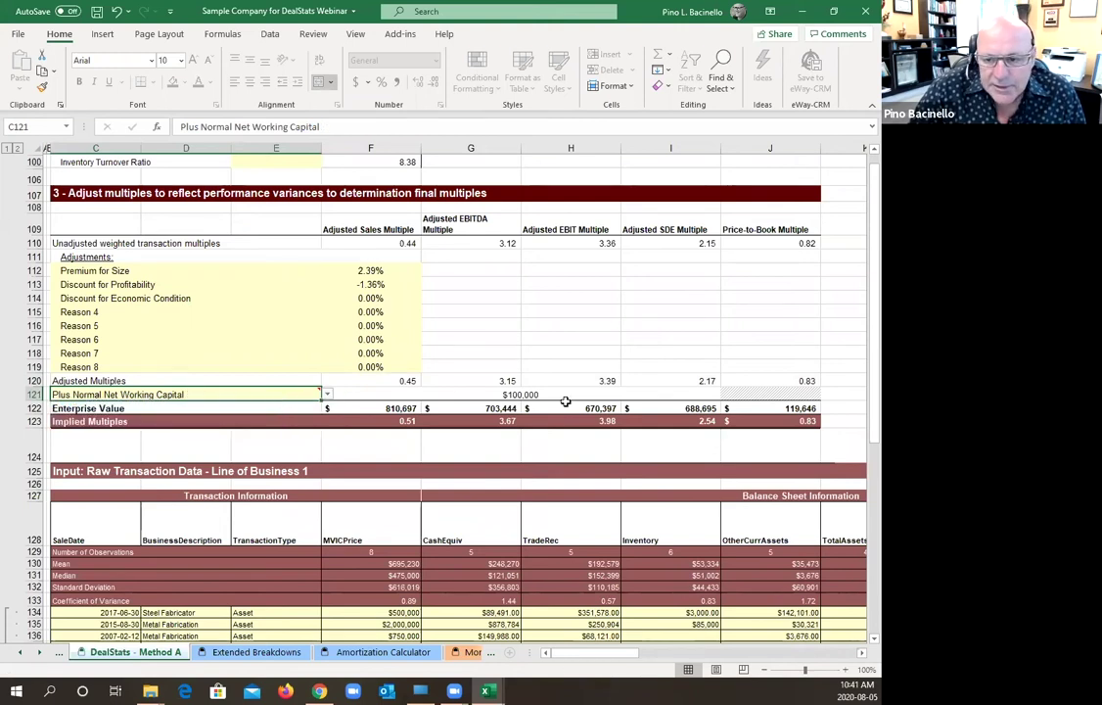
- Switch the C121 option to Plus Inventory, and return it to Plus Normal Net Working Capital Ex-Inventory
left_click(327, 394)
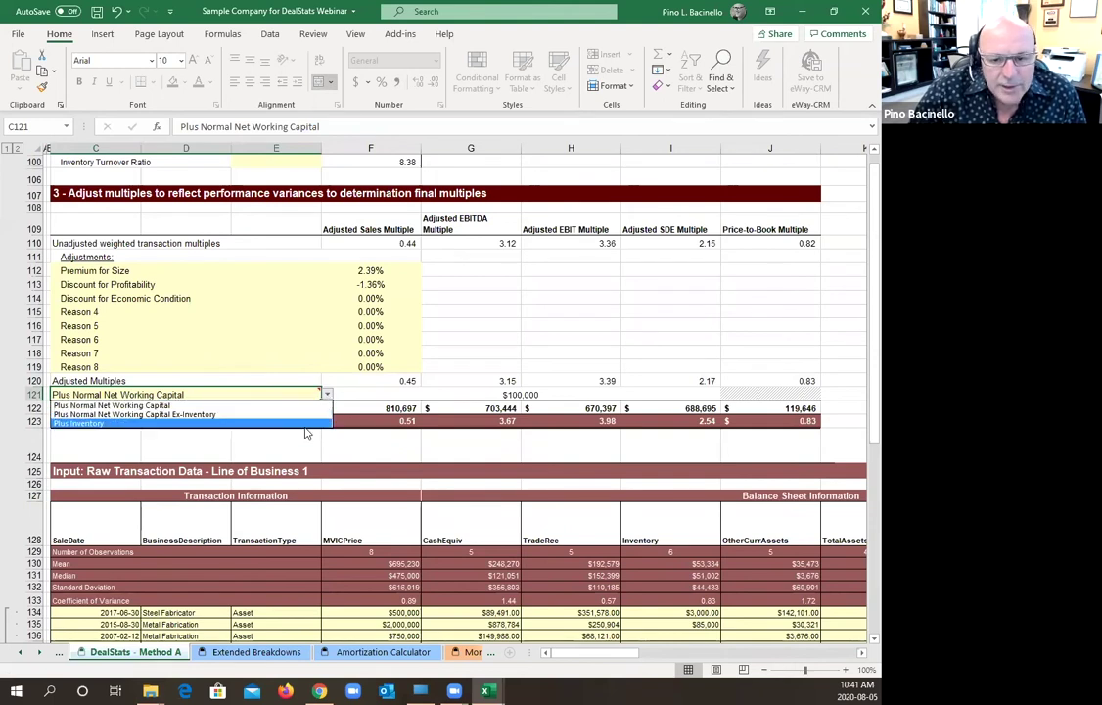
left_click(309, 424)
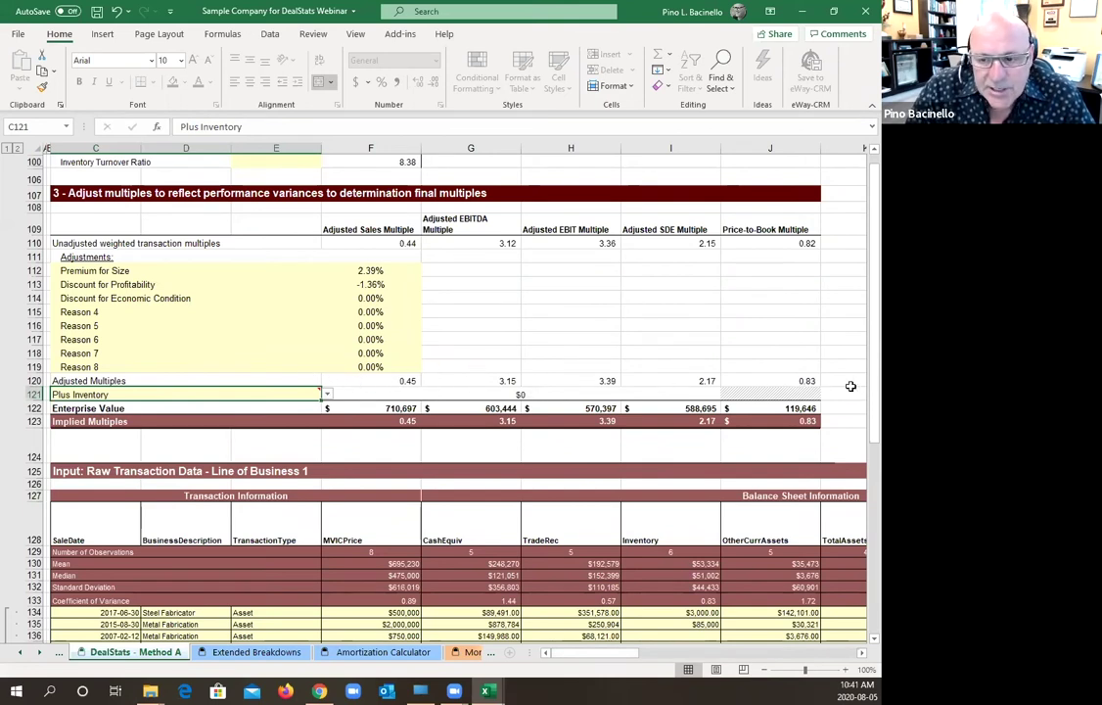
left_click(327, 395)
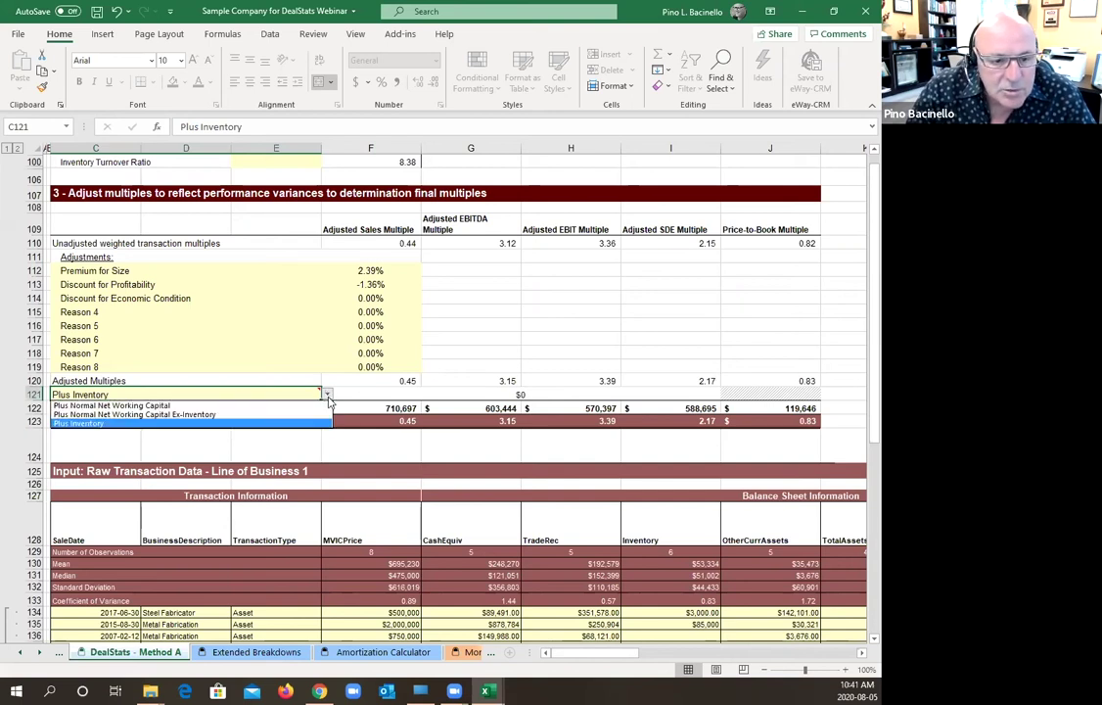
left_click(270, 415)
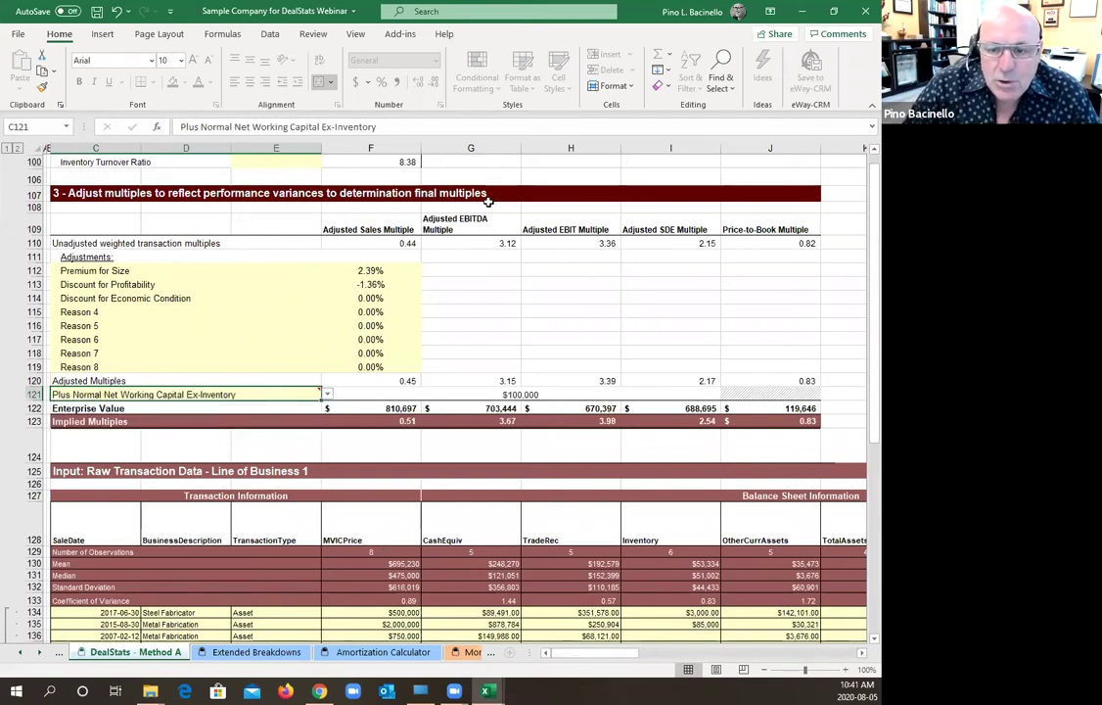
scroll(464, 283, "up", 5)
scroll(422, 237, "up", 6)
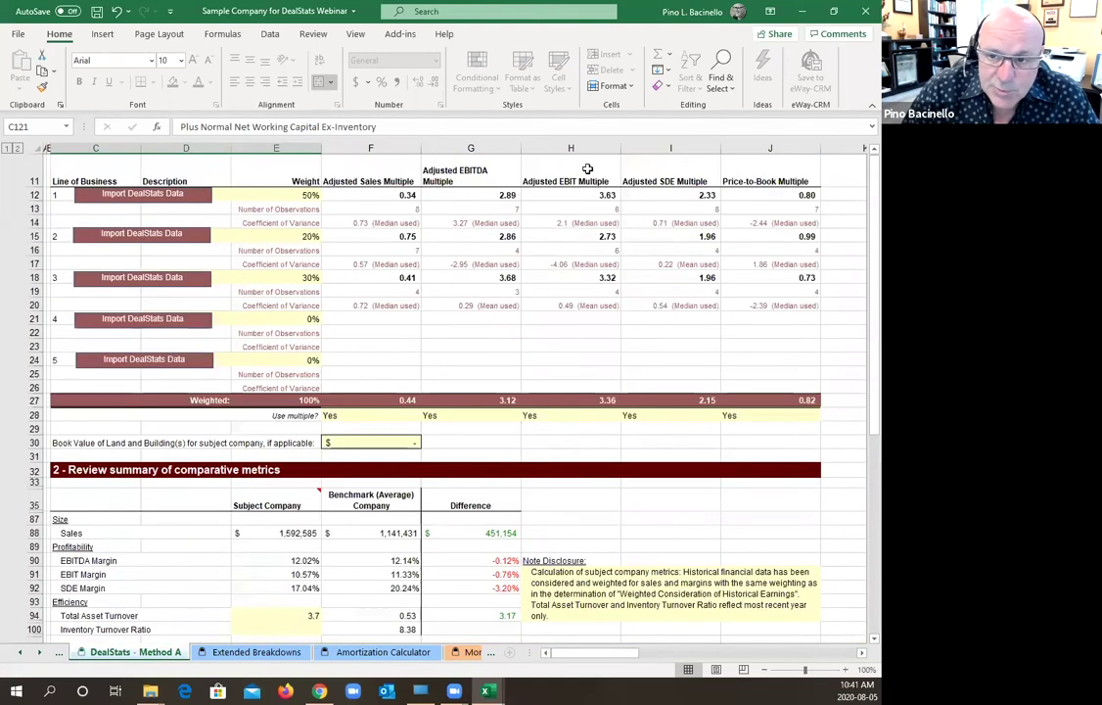
scroll(581, 244, "up", 3)
left_click(703, 196)
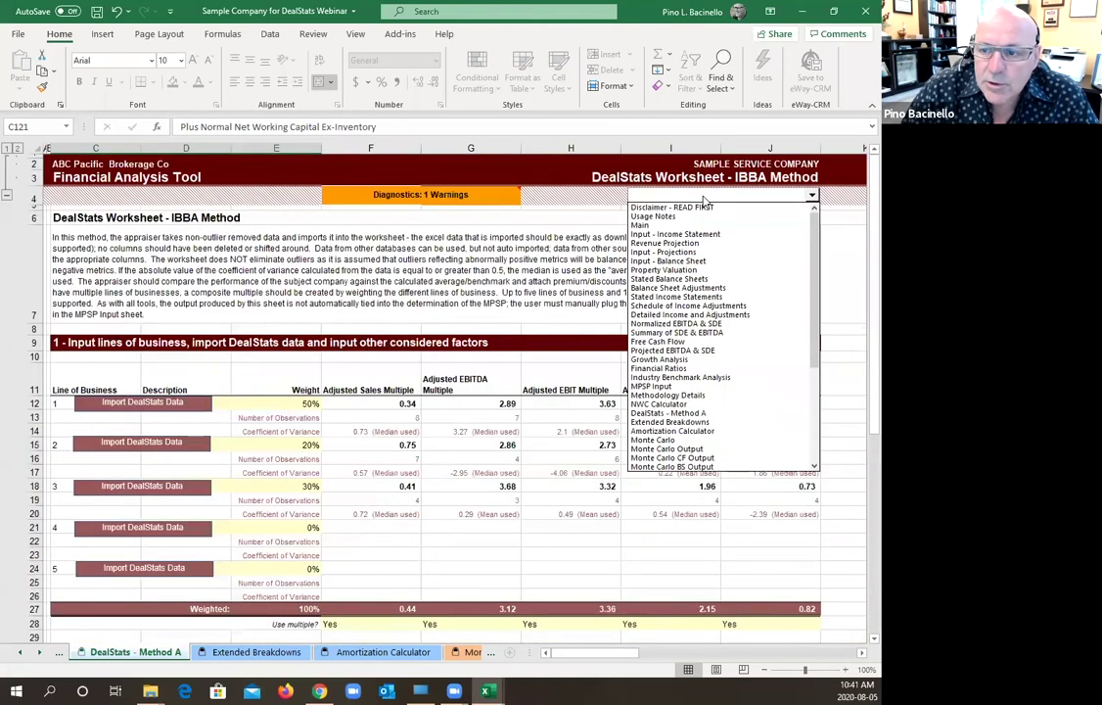
left_click(667, 395)
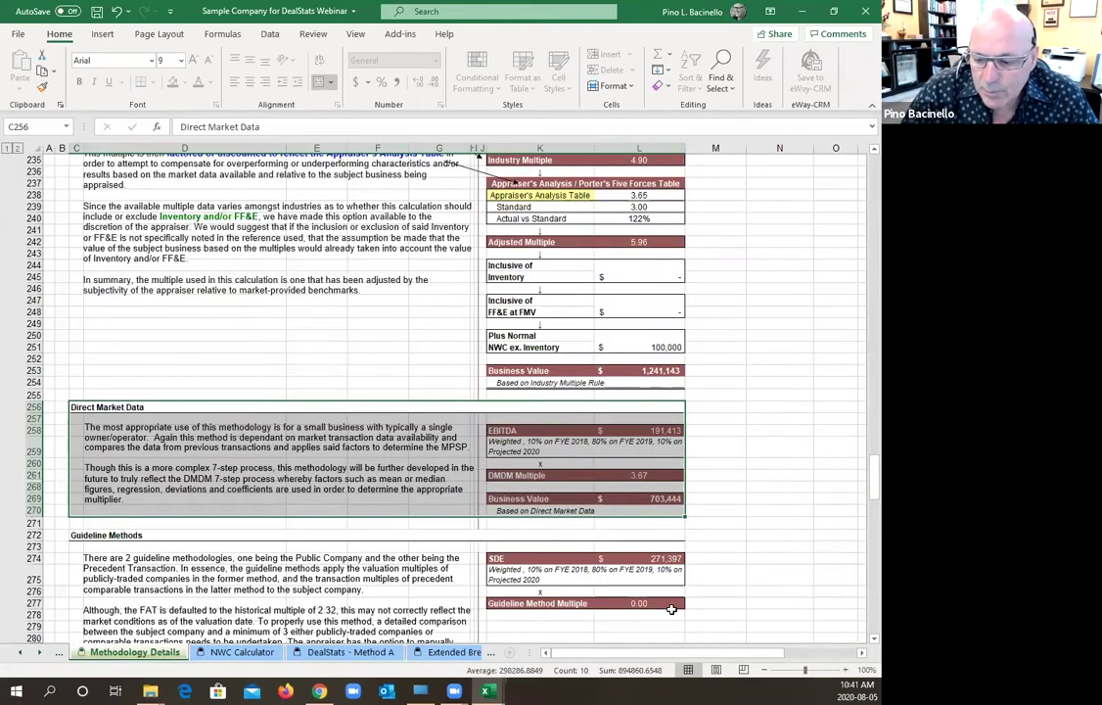
scroll(629, 233, "up", 8)
scroll(629, 233, "up", 20)
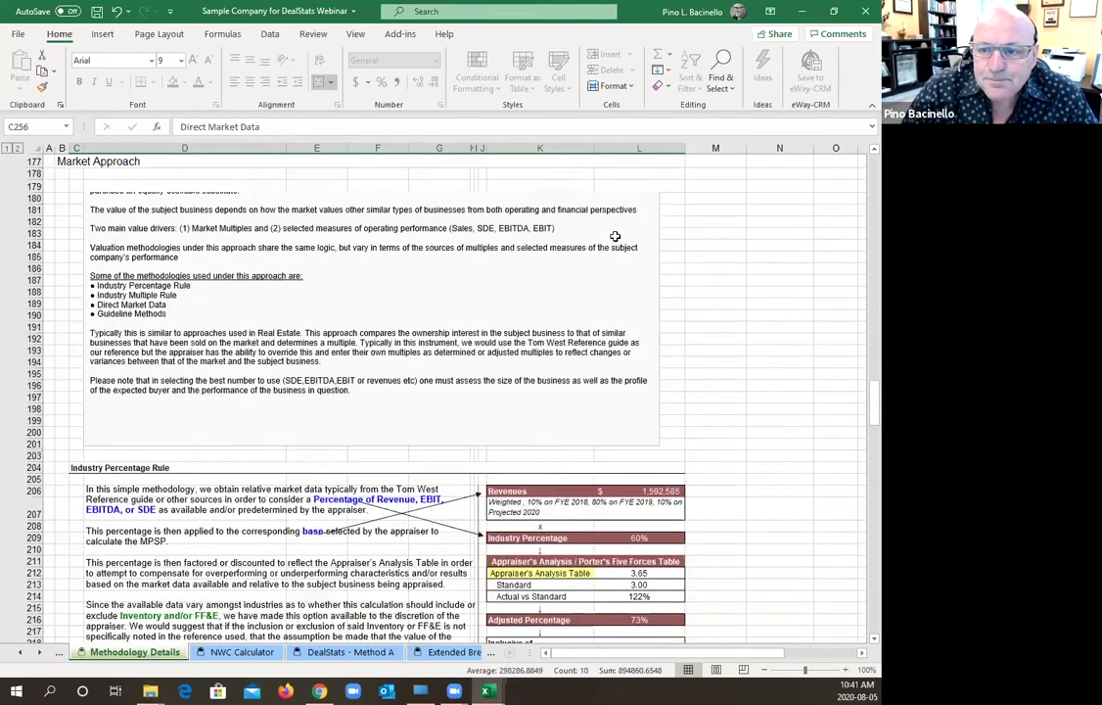
scroll(604, 275, "up", 20)
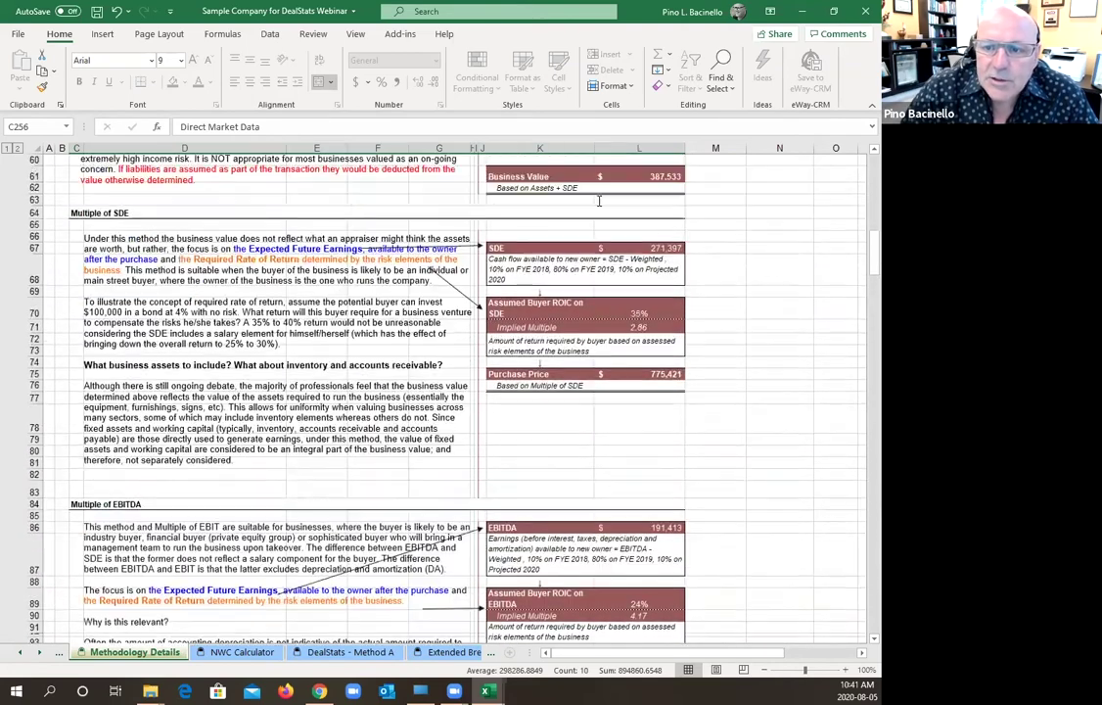
left_click(607, 201)
scroll(590, 207, "up", 5)
- On the MPSP Input sheet, set the estimated normal net working capital in M73 to 0
left_click(589, 199)
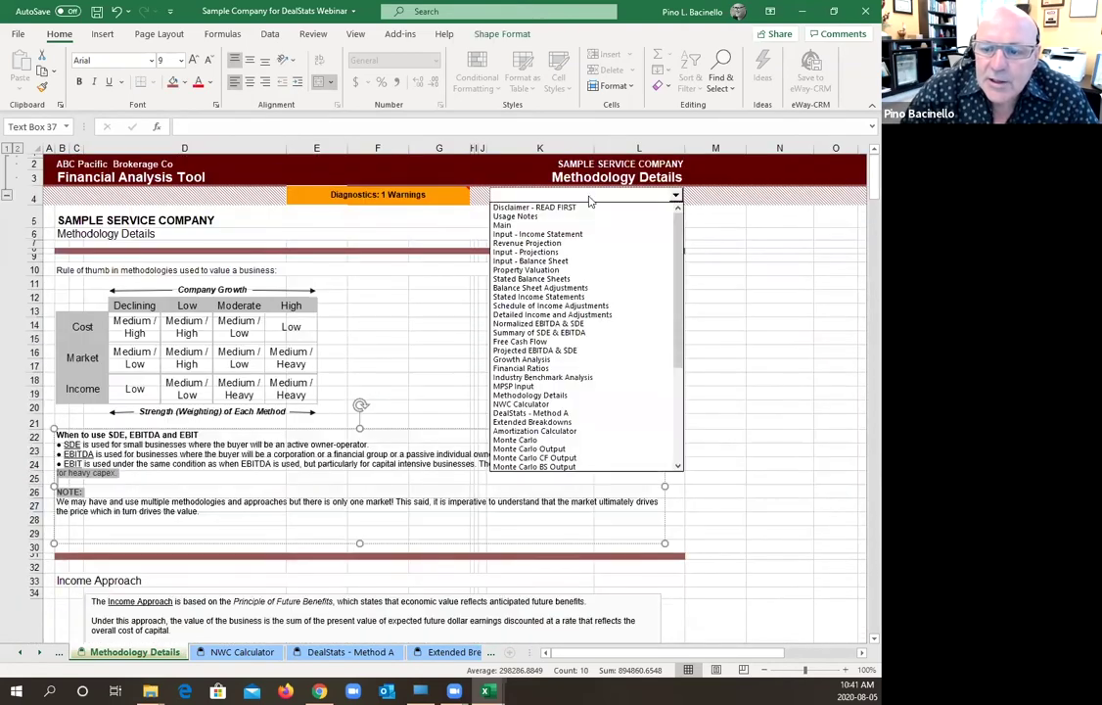
left_click(532, 387)
scroll(548, 484, "down", 13)
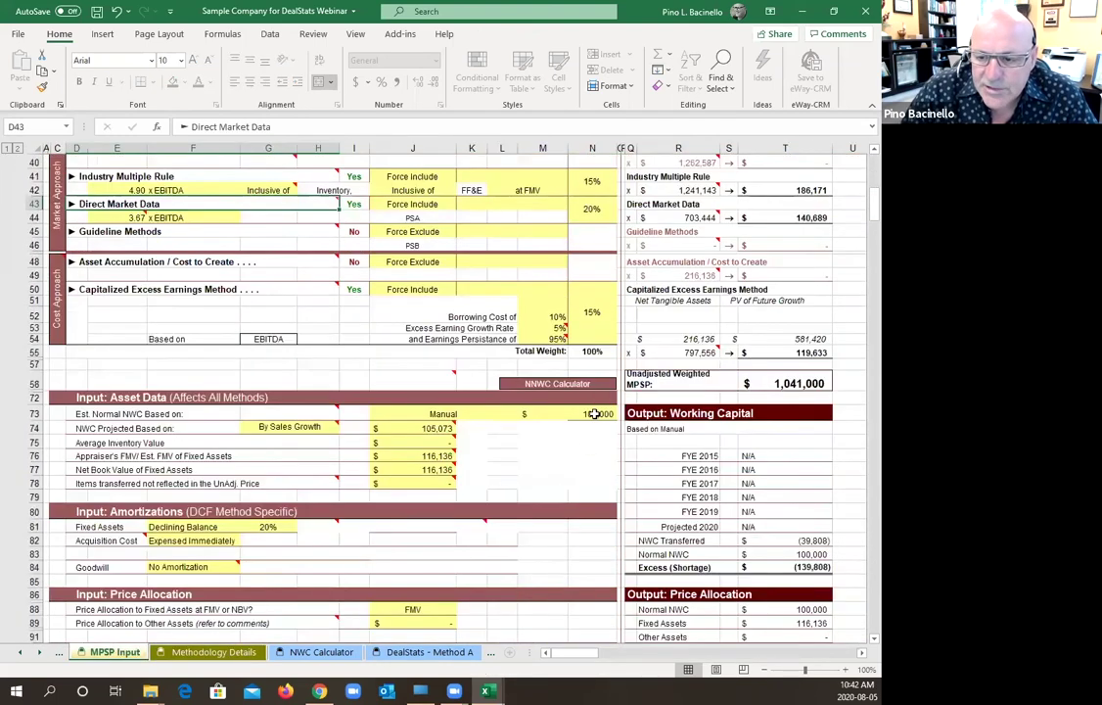
left_click(594, 414)
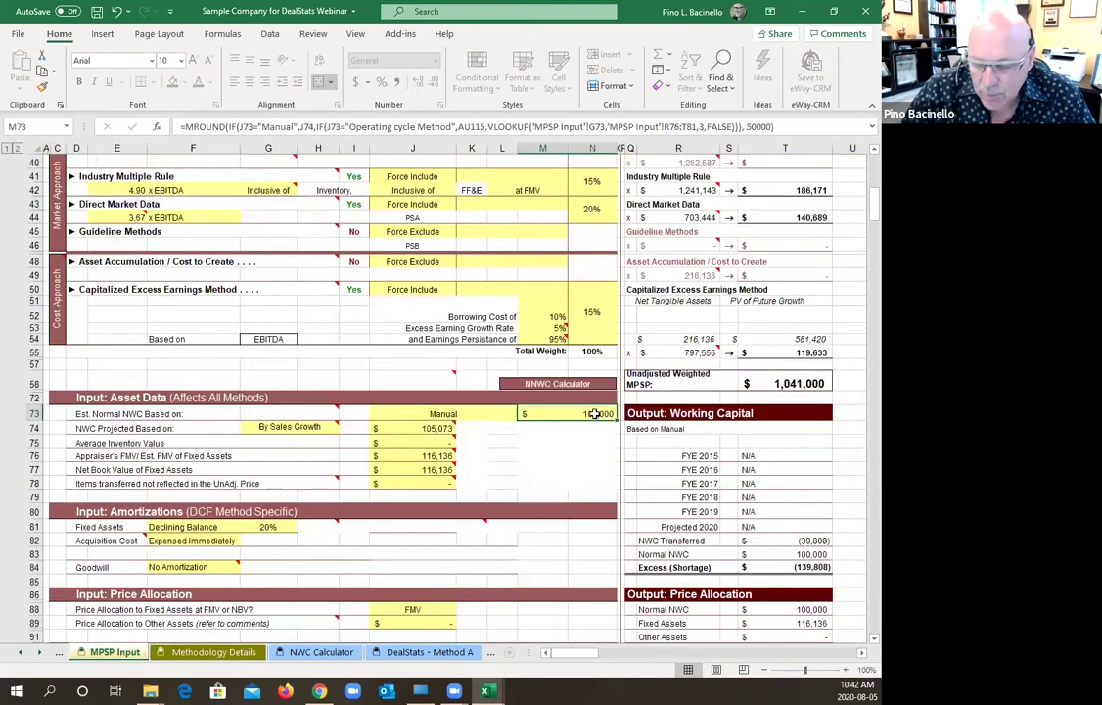
type("0")
left_click_drag(547, 476, 547, 474)
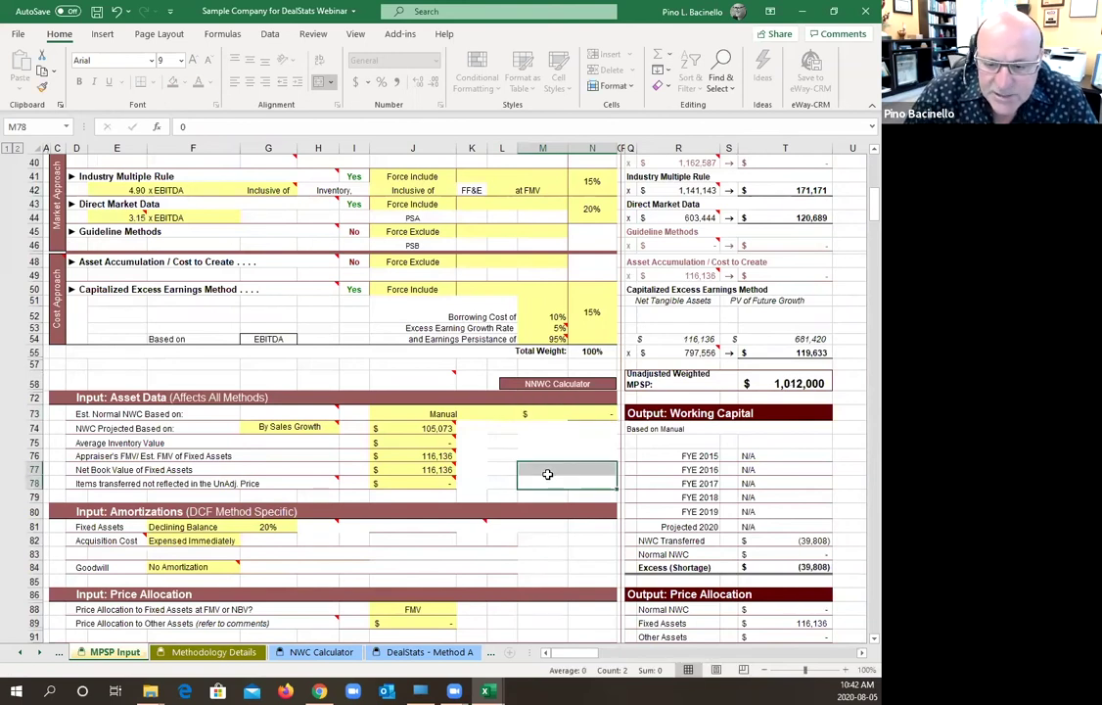
- Set the Average Inventory Value in J75 to 30,000
left_click(433, 443)
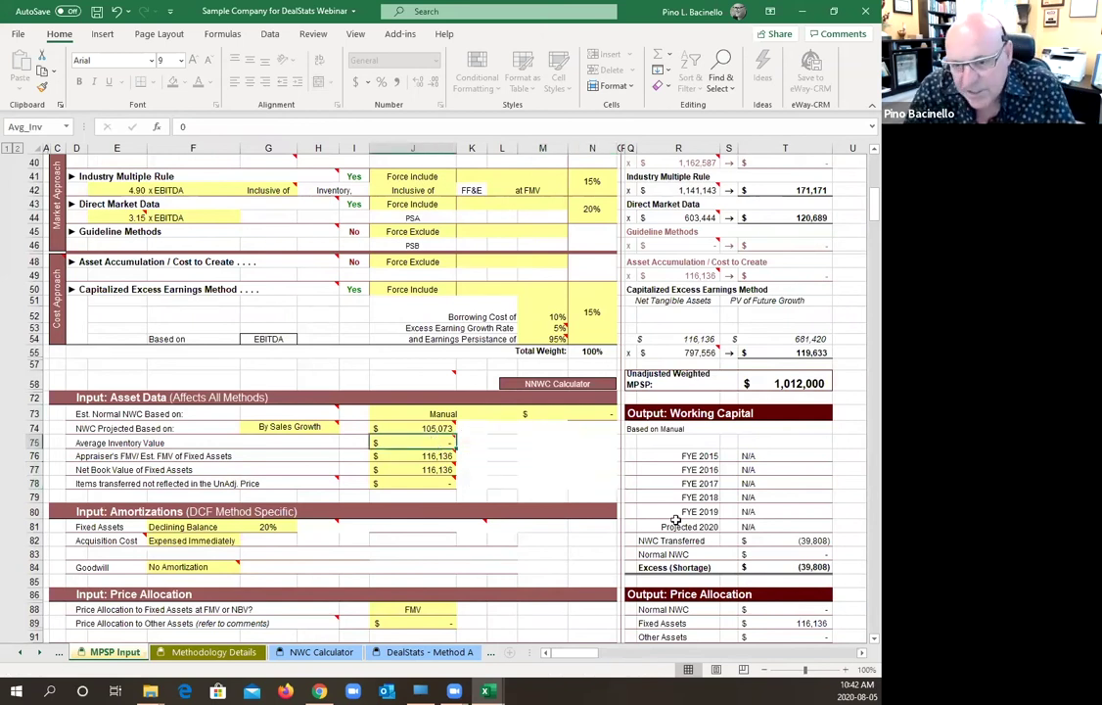
type("30000")
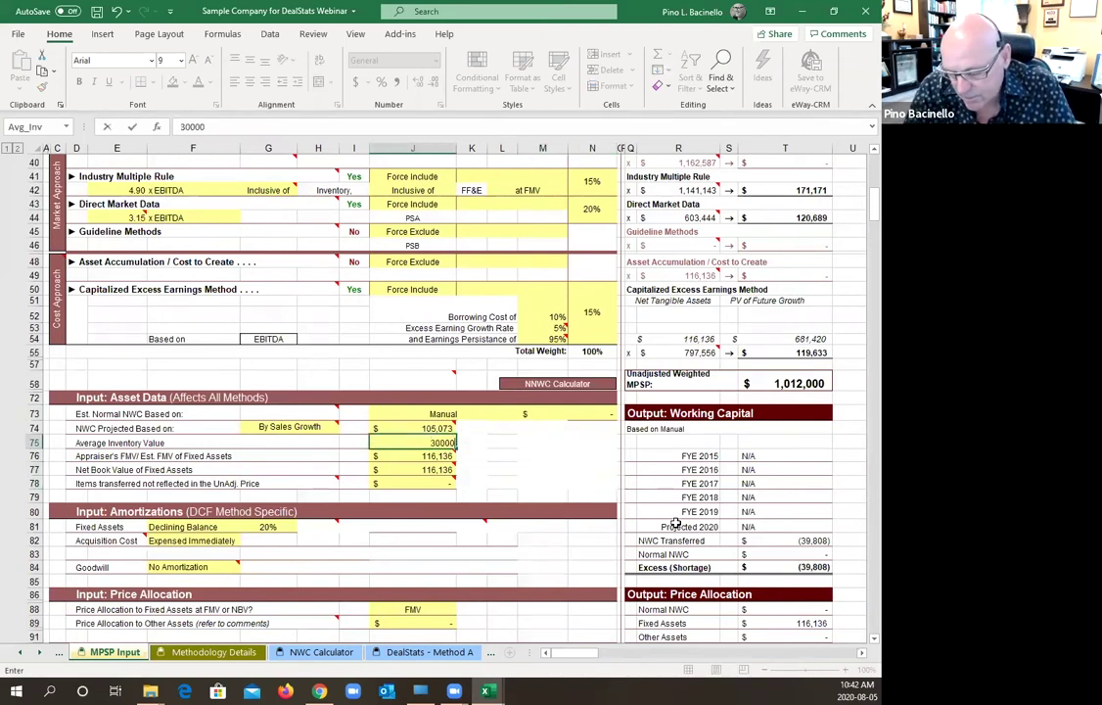
key("Return")
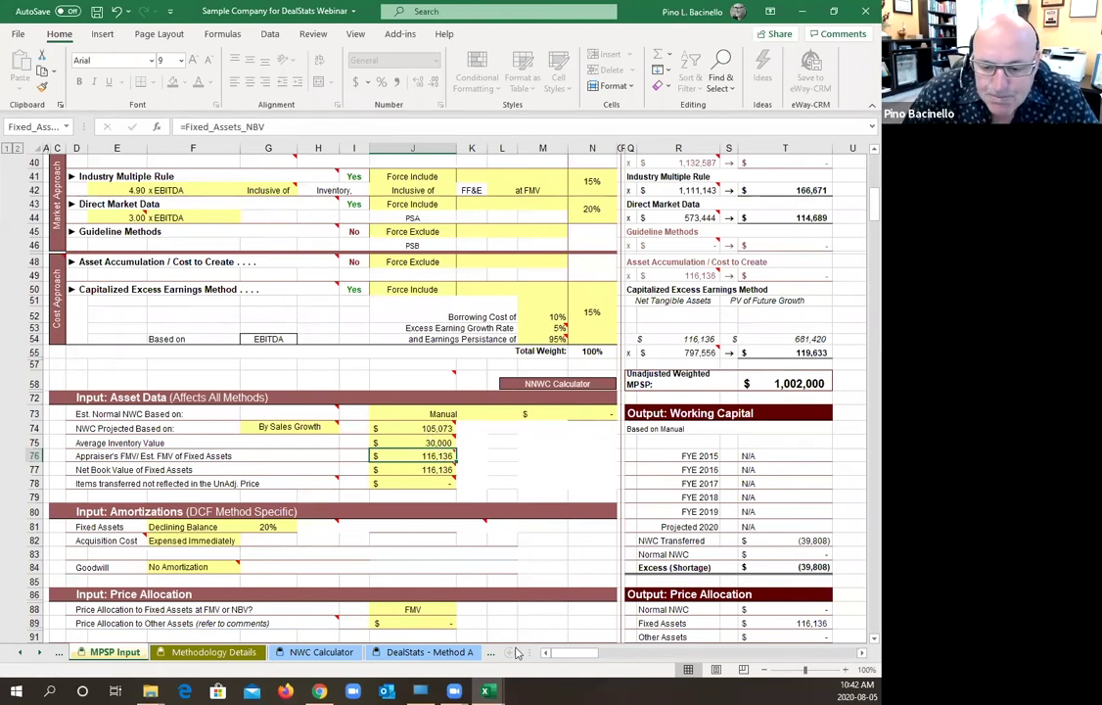
- On the DealStats - Method A sheet, examine the Adjusted Multiples, Enterprise Value and Implied Multiples rows across columns F to J
left_click(430, 651)
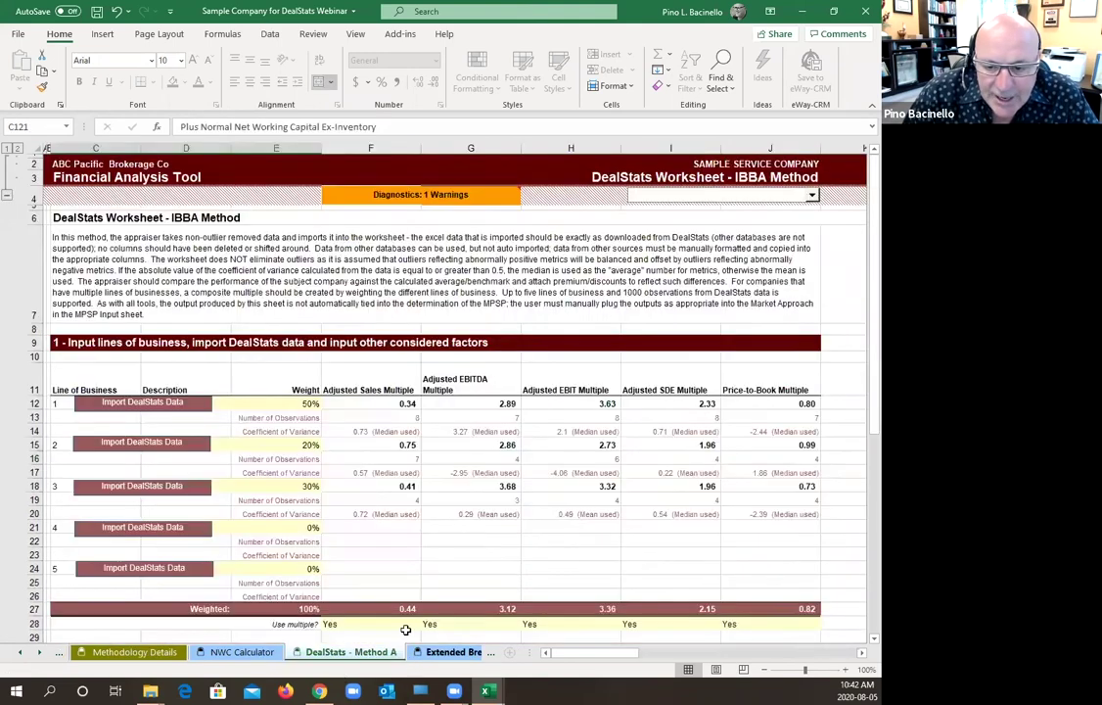
scroll(400, 575, "down", 2)
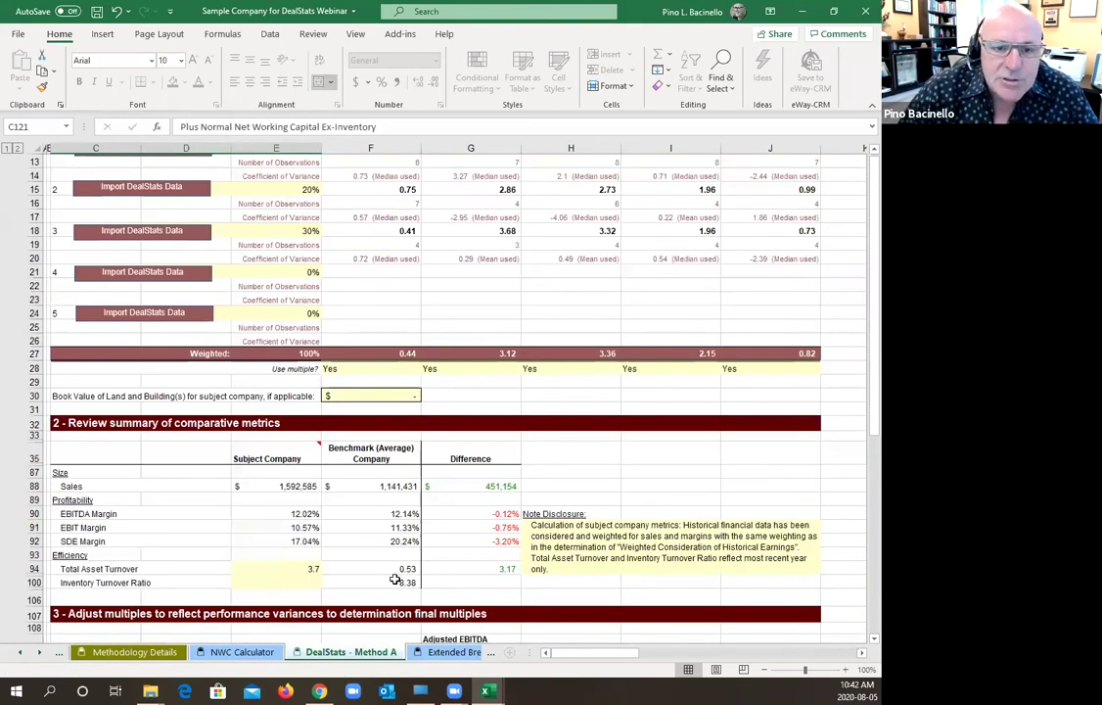
scroll(400, 574, "up", 1)
scroll(396, 577, "down", 5)
scroll(394, 579, "down", 3)
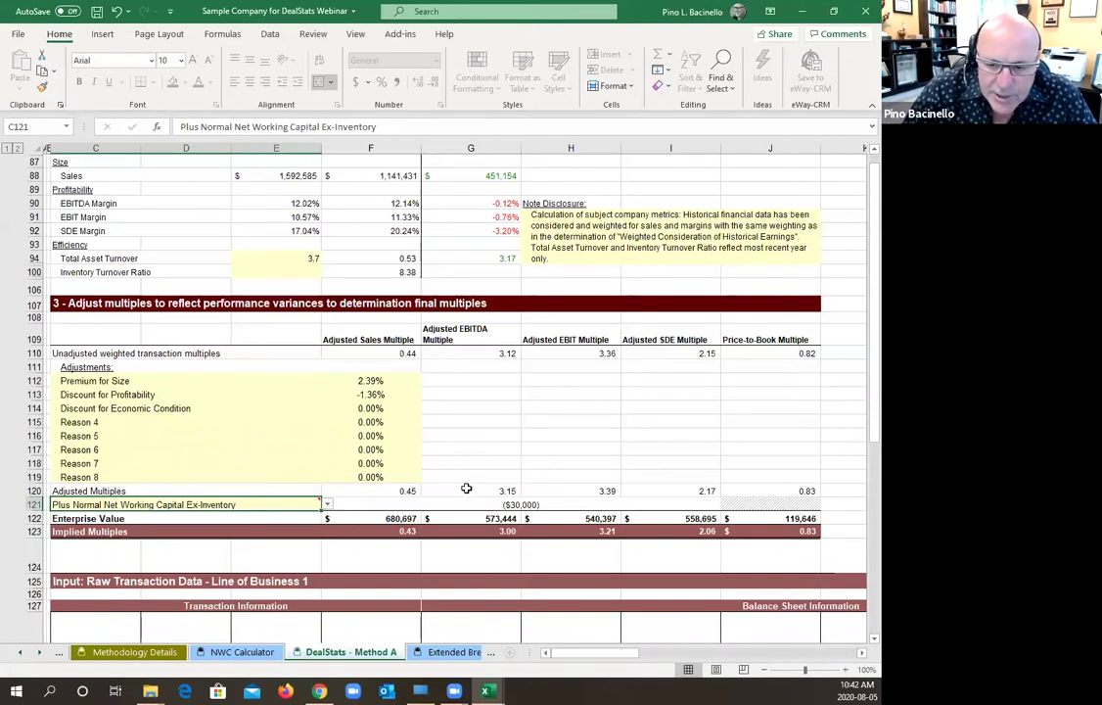
left_click_drag(402, 489, 752, 489)
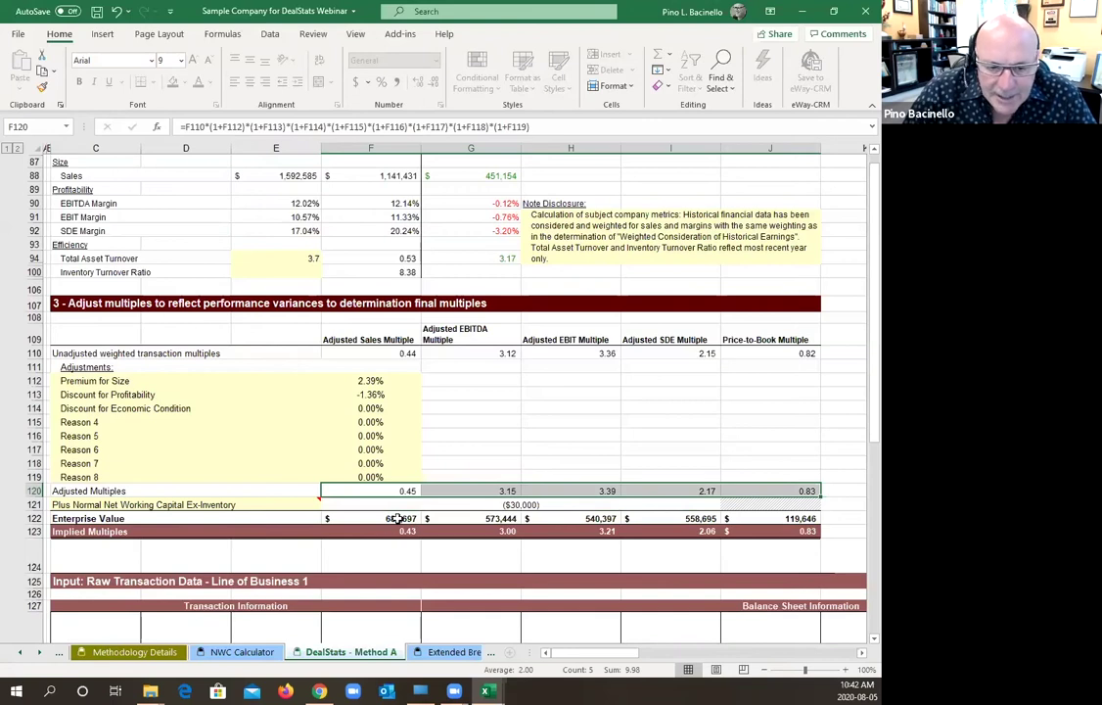
left_click_drag(396, 519, 812, 514)
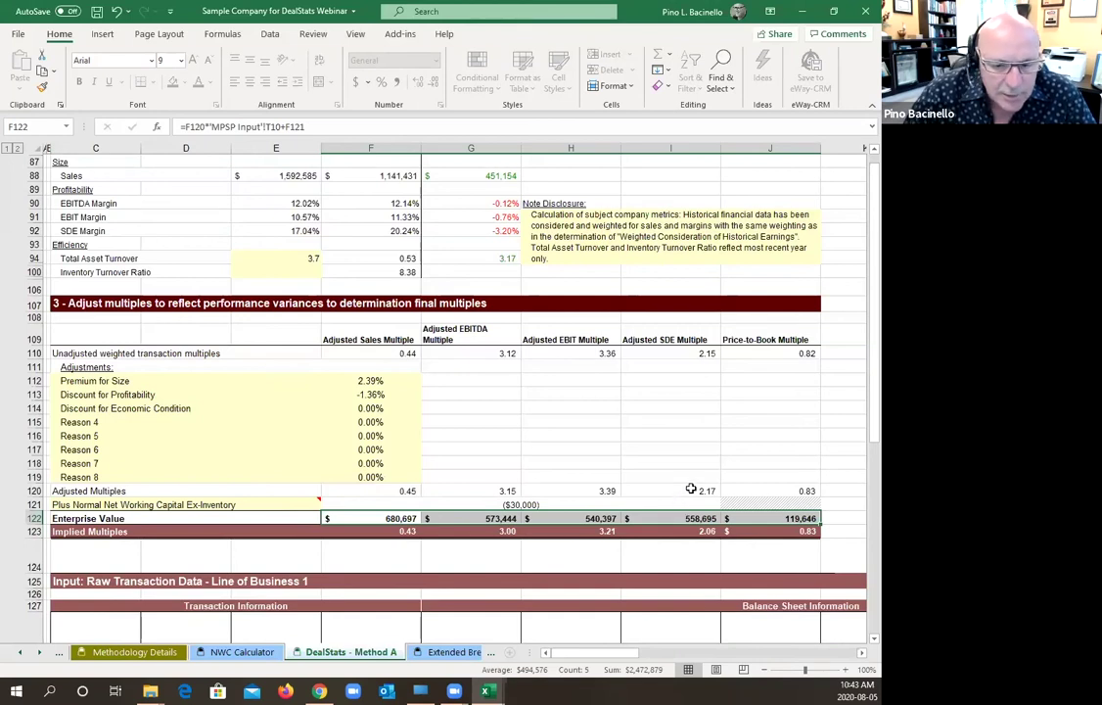
left_click_drag(401, 535, 817, 532)
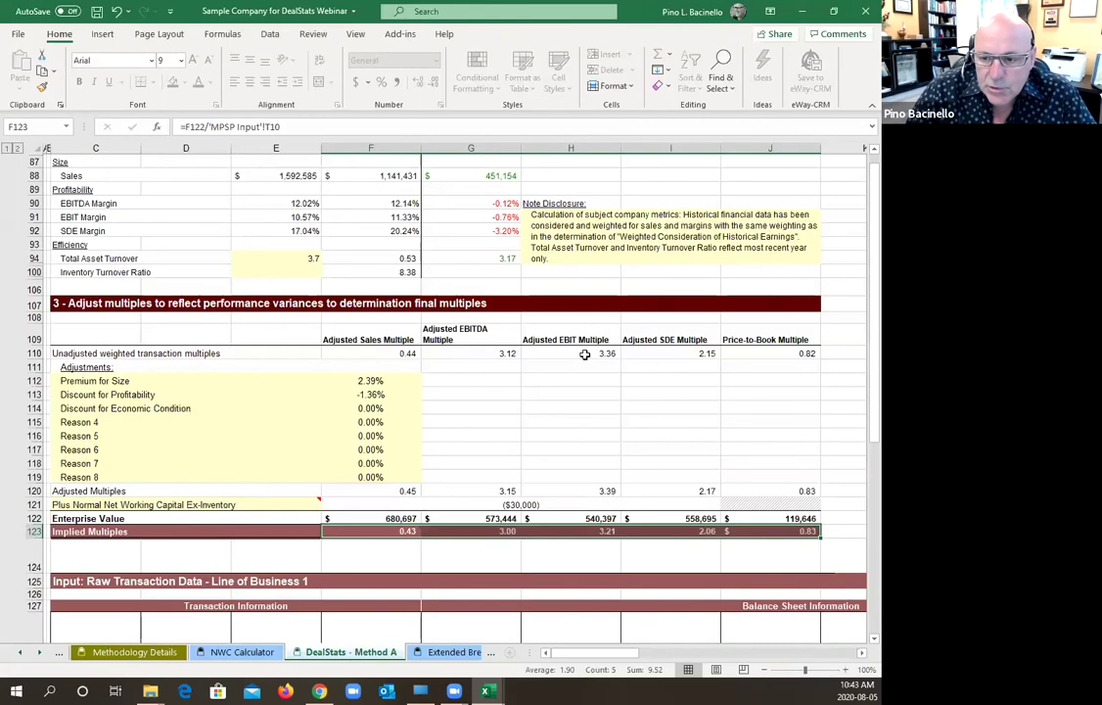
- Return to the MPSP Input sheet and inspect the formula behind the Direct Market Data multiple in E44
scroll(583, 286, "up", 20)
left_click(685, 196)
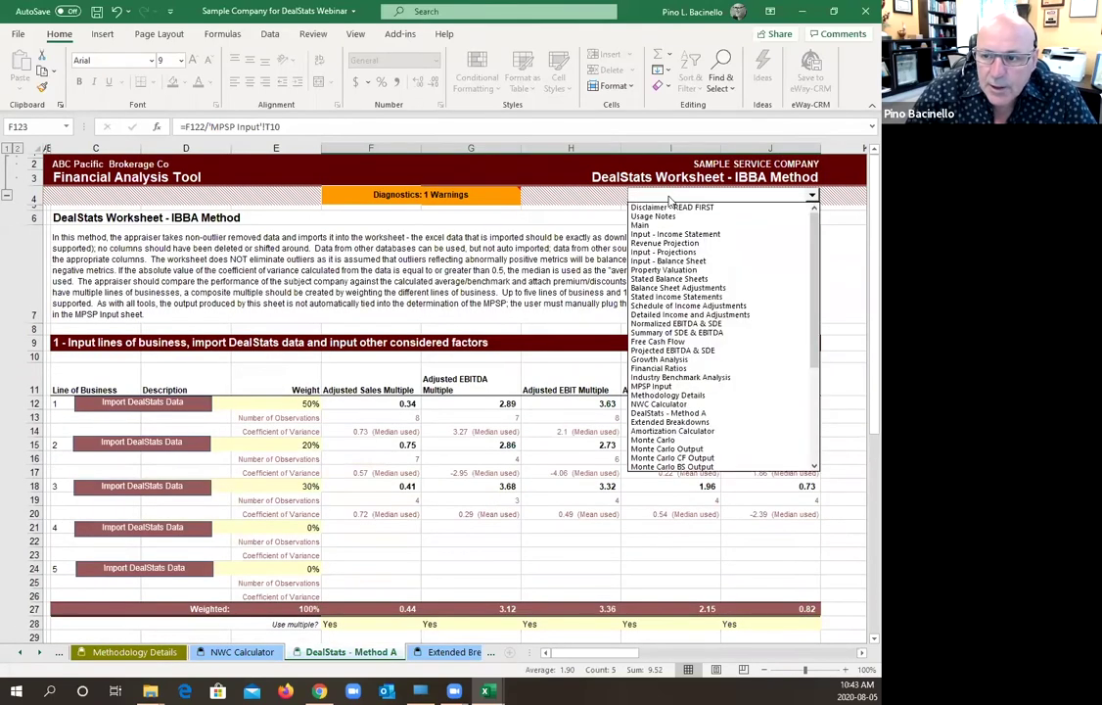
left_click(650, 385)
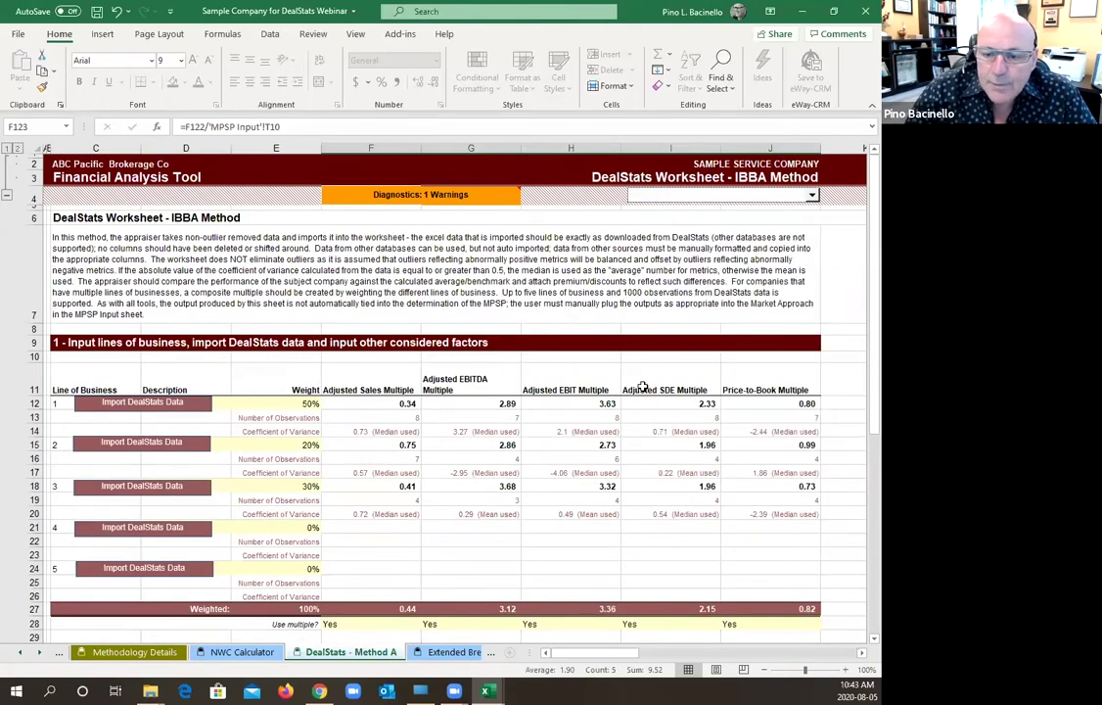
scroll(272, 529, "down", 5)
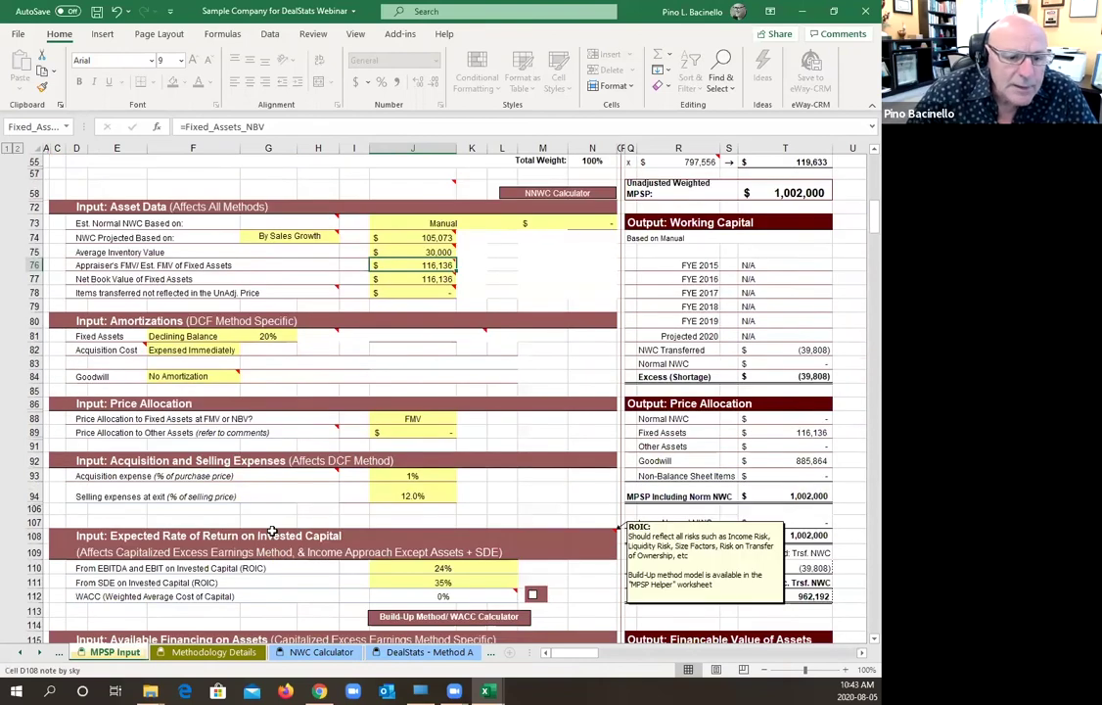
scroll(272, 529, "up", 12)
scroll(297, 475, "down", 2)
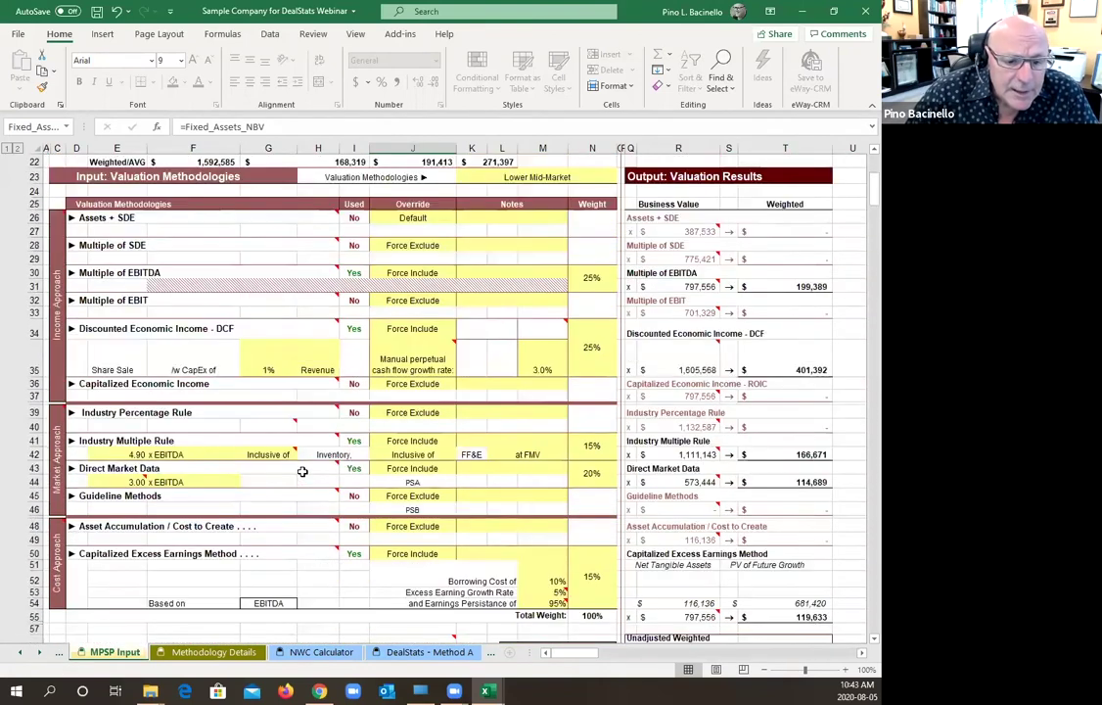
left_click(136, 481)
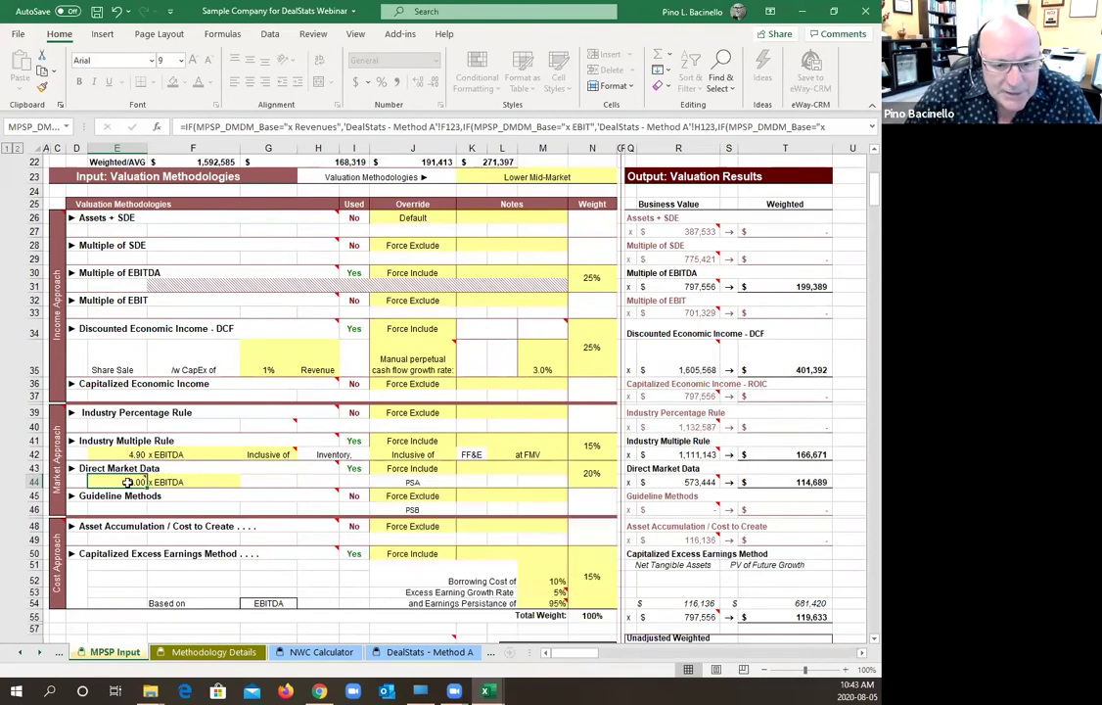
- View the base options for the Direct Market Data multiple in F44, and inspect the method's override in J43
left_click(231, 482)
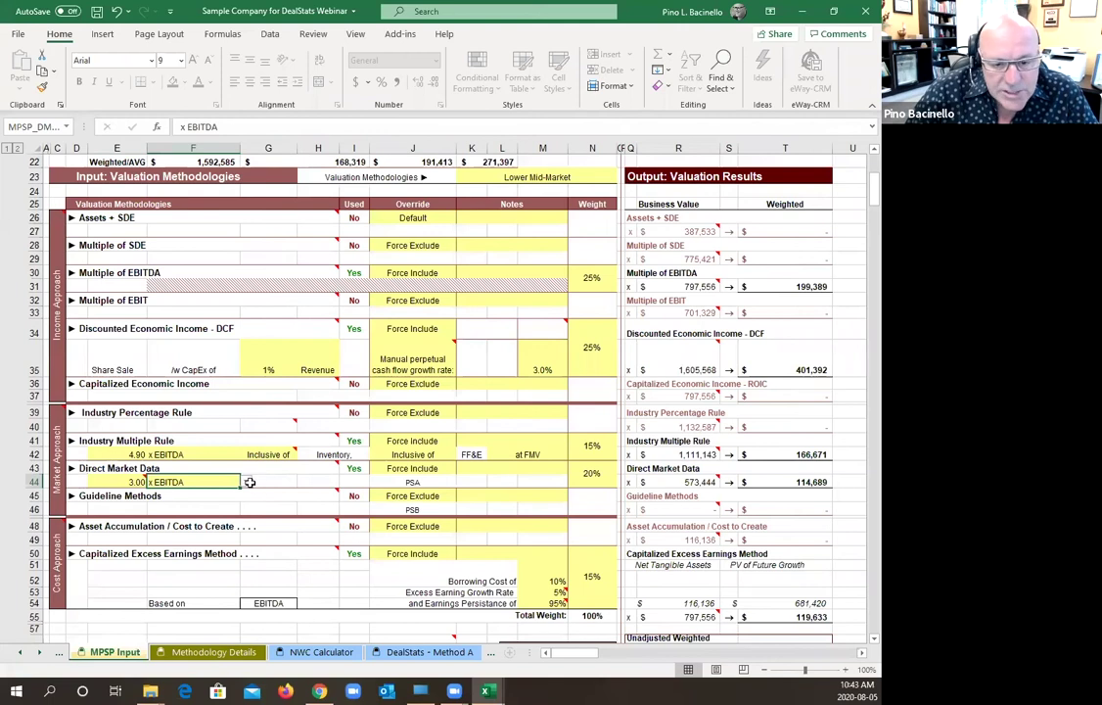
left_click(246, 484)
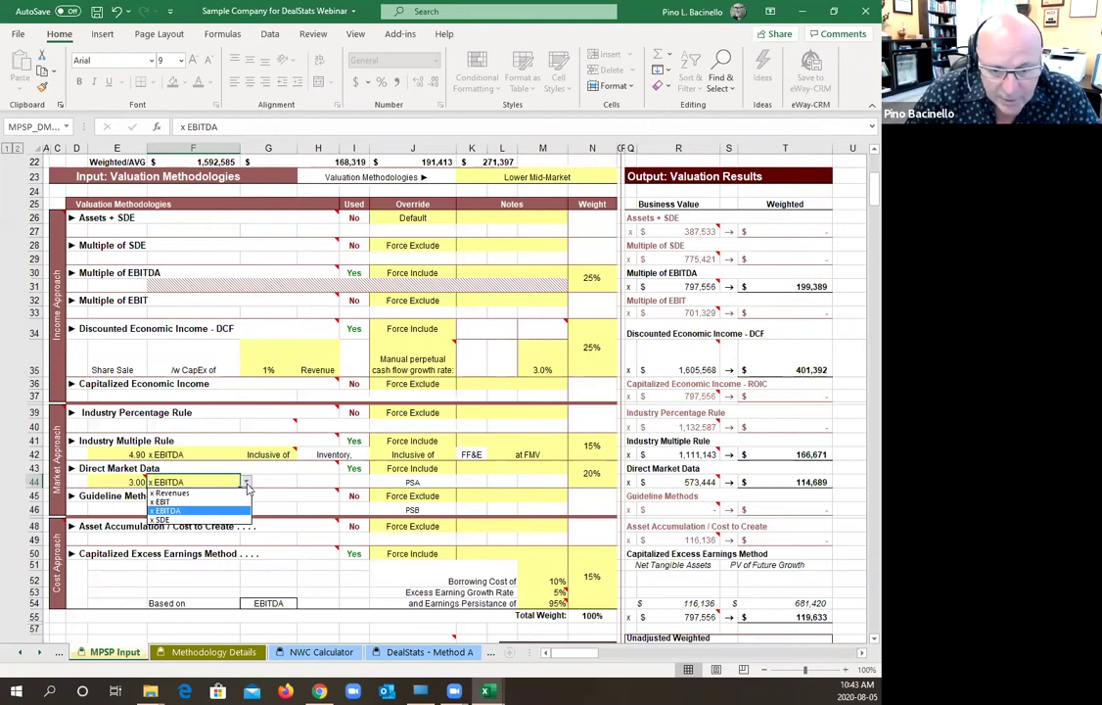
left_click(325, 492)
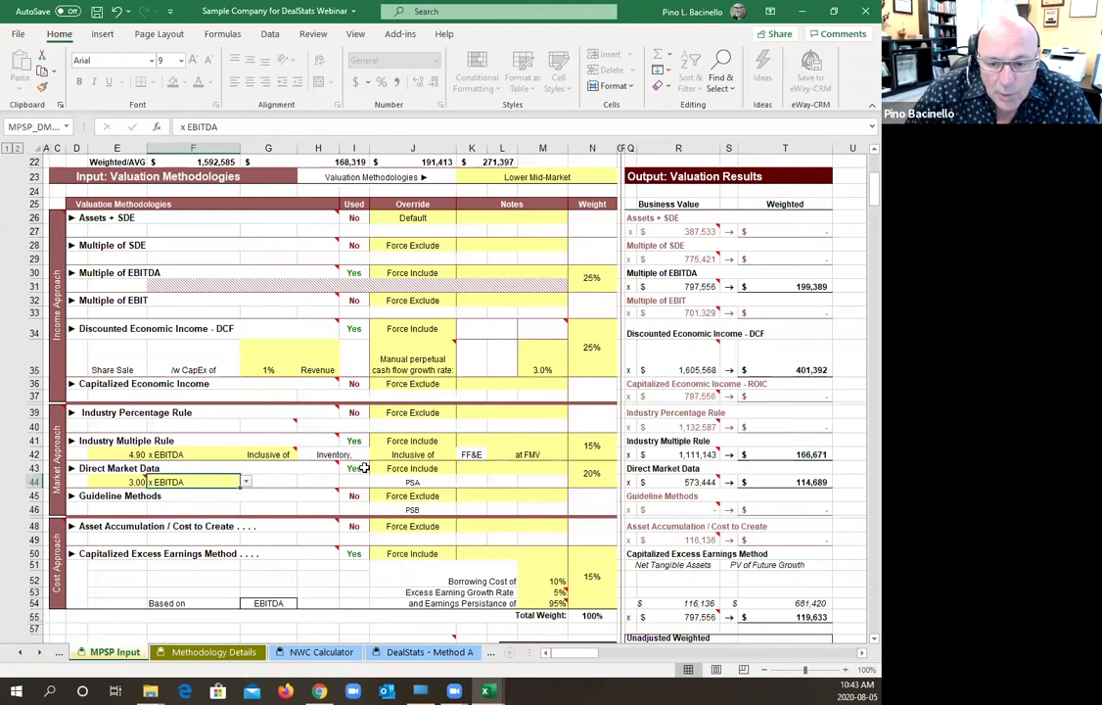
left_click(428, 468)
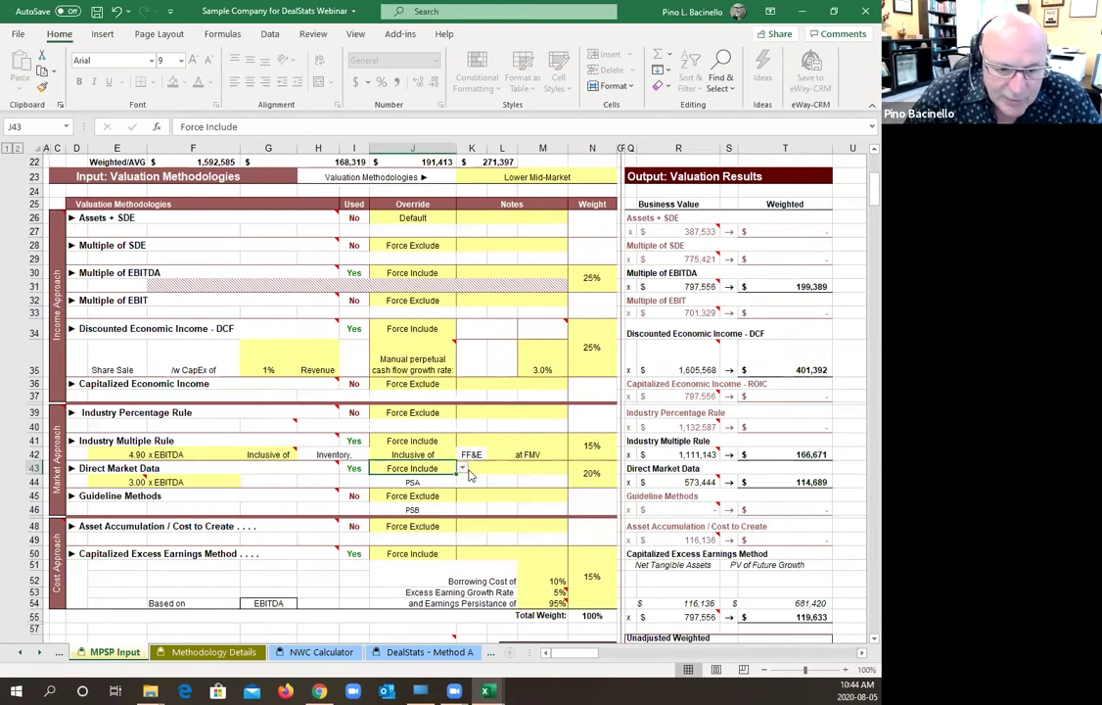
mouse_move(130, 481)
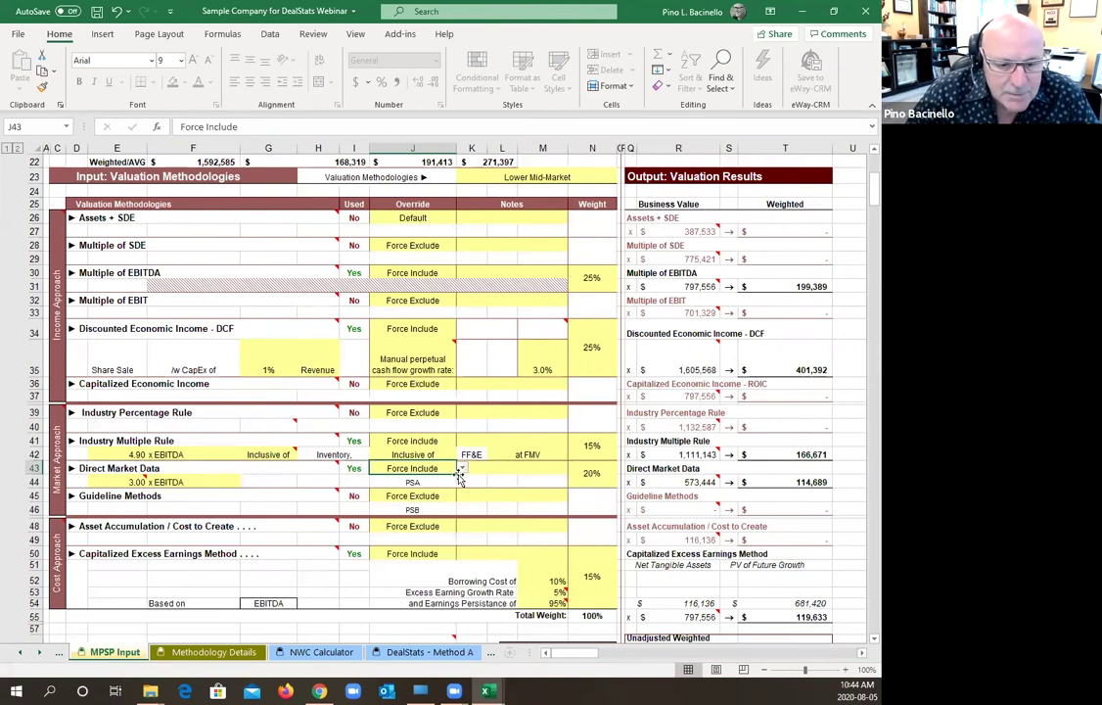
mouse_move(279, 470)
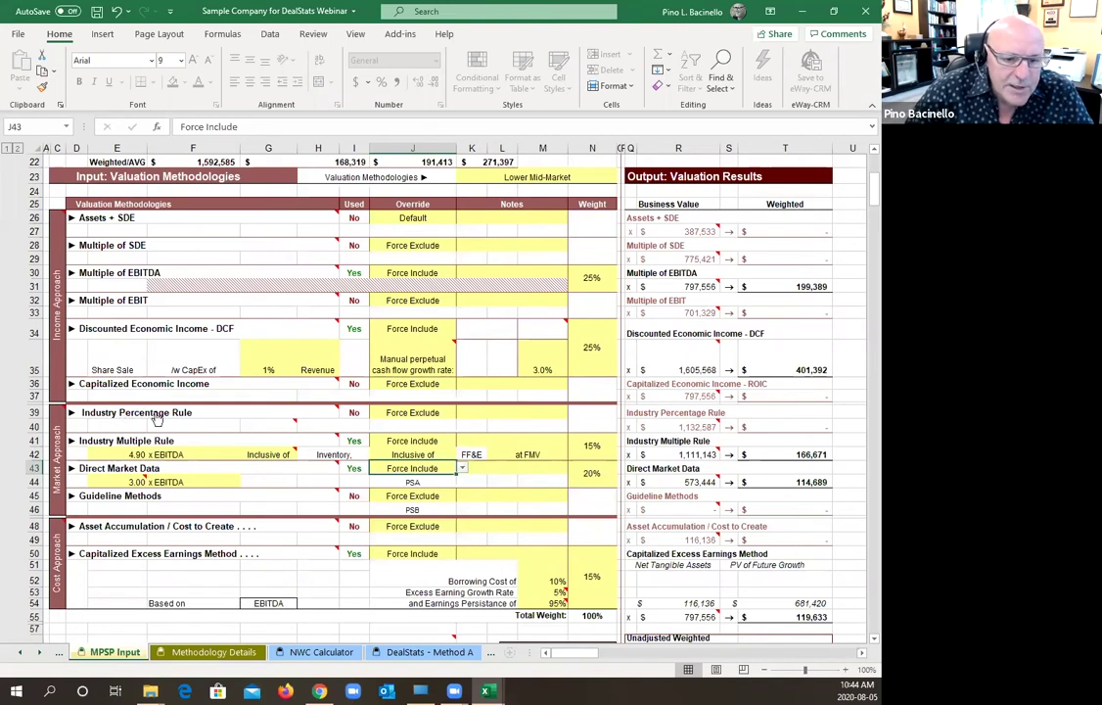
mouse_move(218, 499)
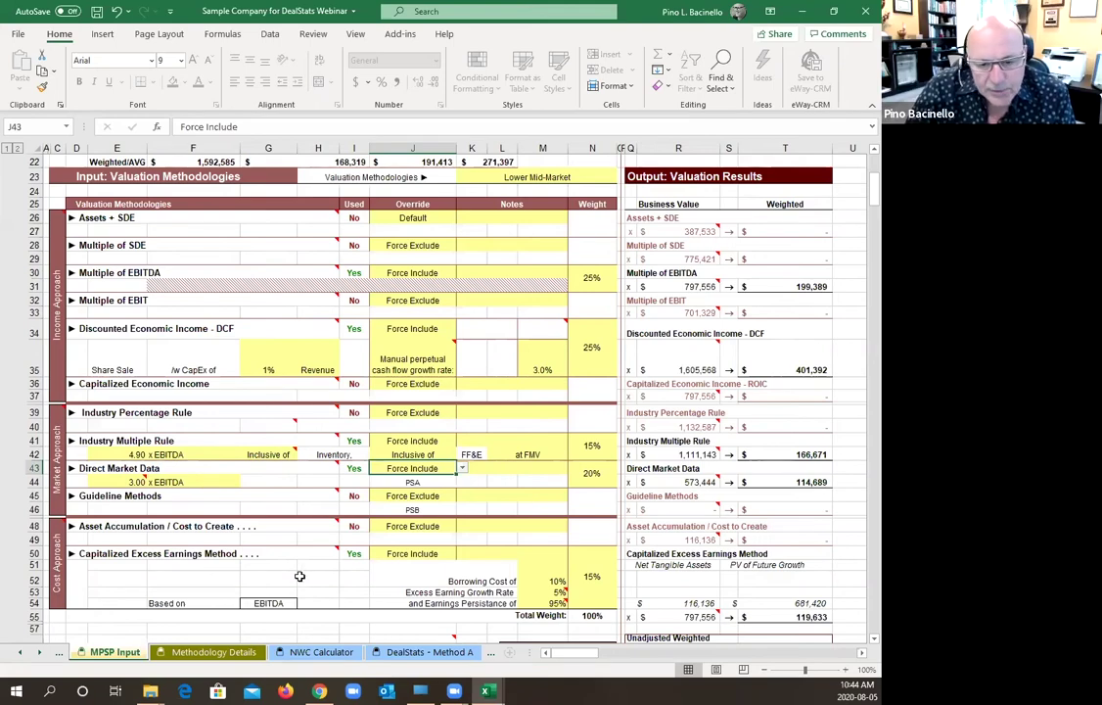
- Review the DealStats - Method A sheet from the line-of-business weights through the comparative metrics and implied multiples to the raw transaction data
left_click(416, 652)
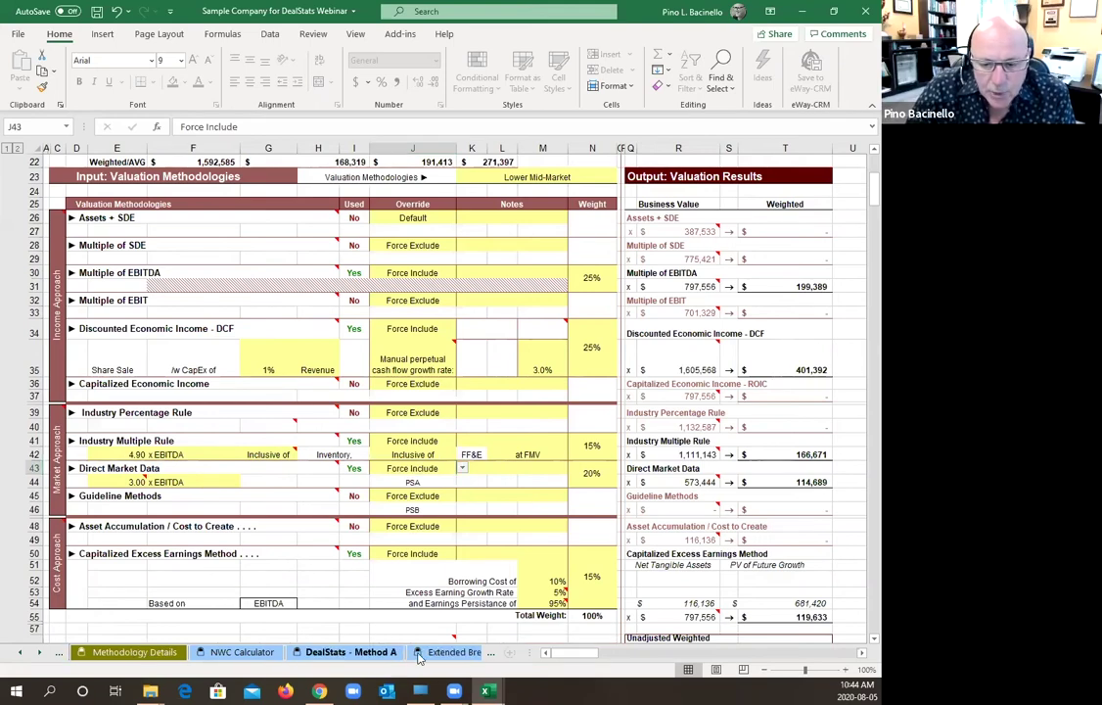
scroll(414, 608, "down", 10)
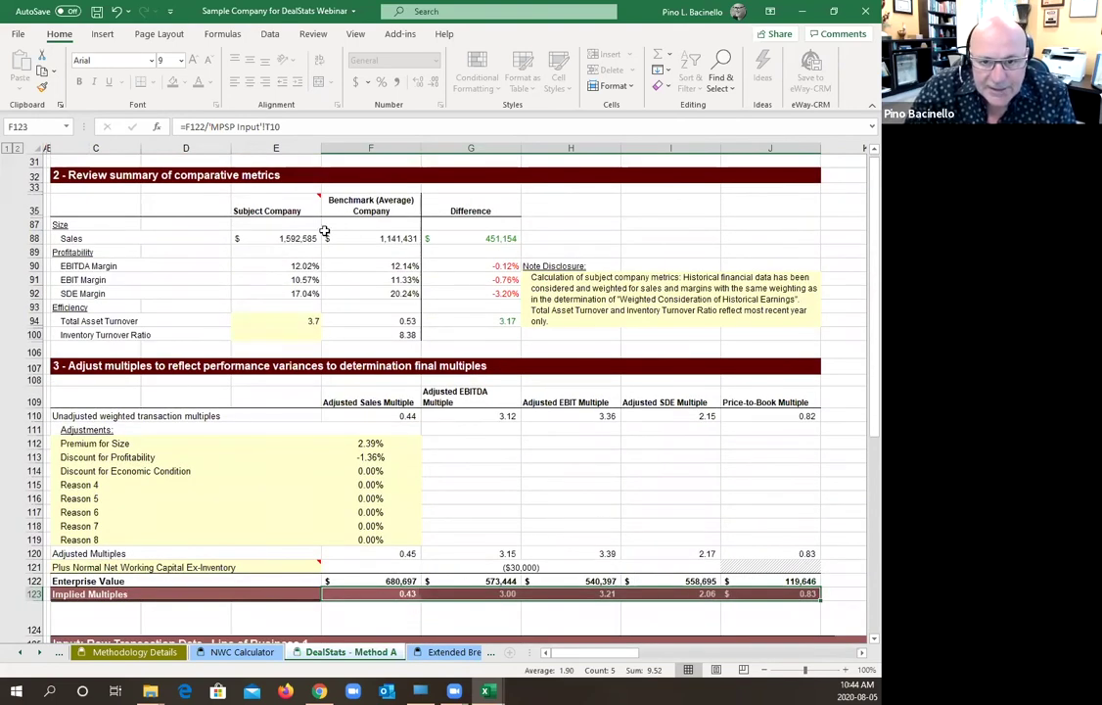
scroll(474, 321, "up", 10)
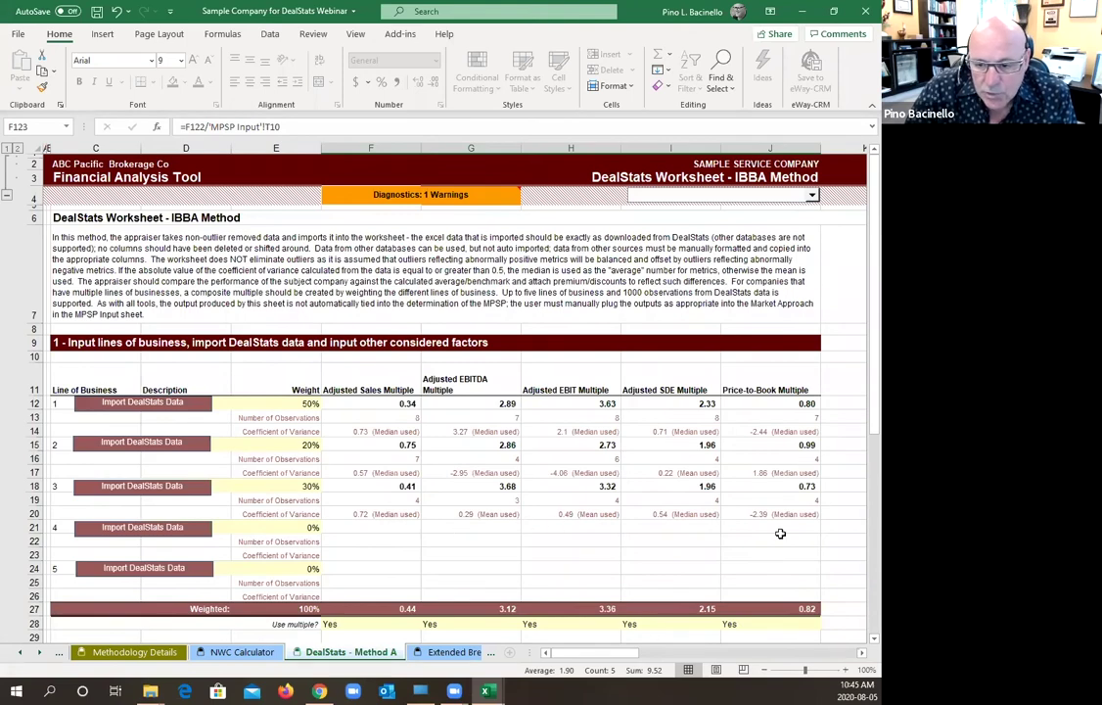
scroll(713, 529, "down", 10)
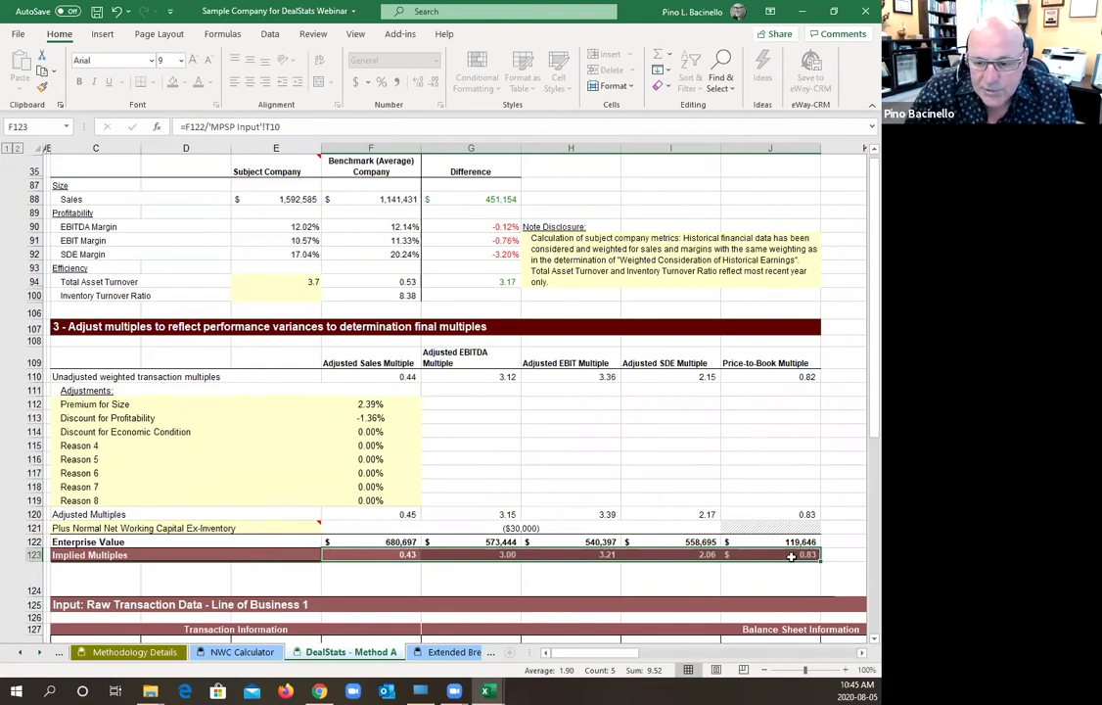
scroll(783, 558, "down", 5)
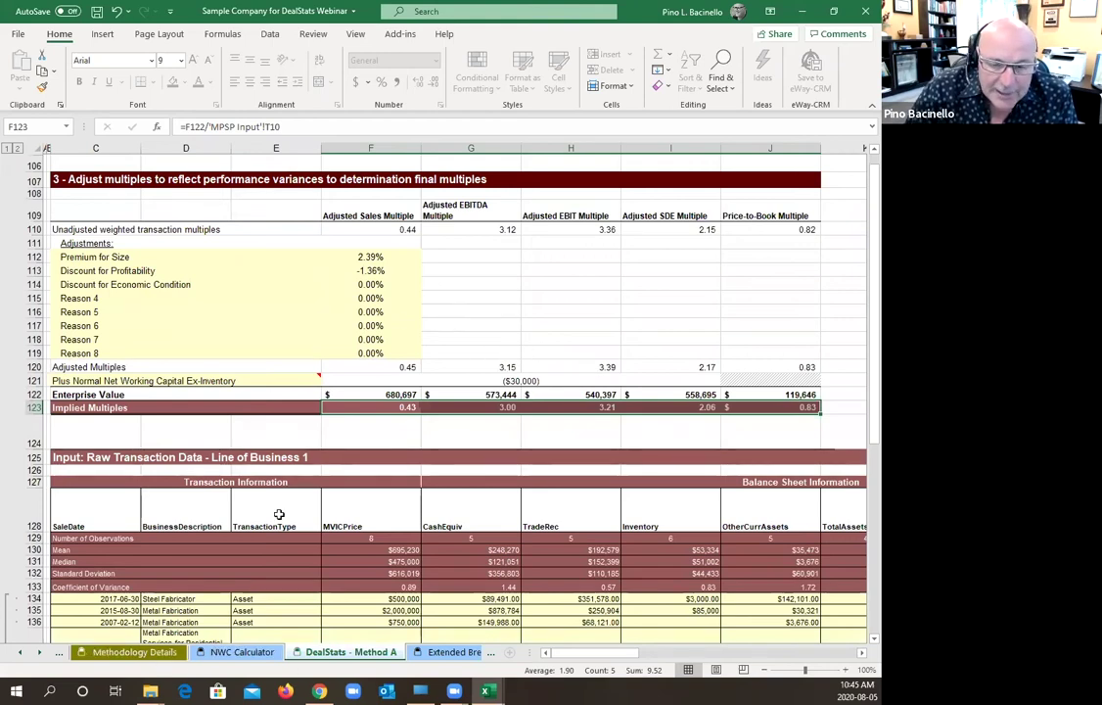
- Go back to the MPSP Input sheet and override the Direct Market Data multiple in E44 with 4.5
scroll(432, 288, "up", 15)
scroll(501, 246, "up", 2)
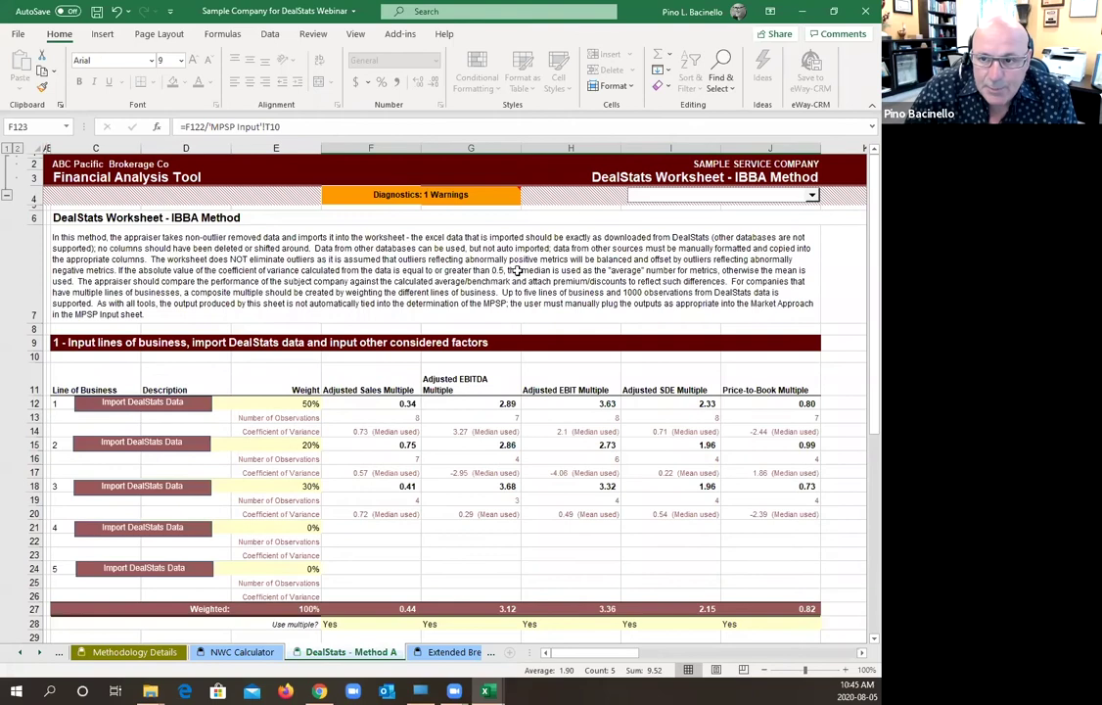
left_click(651, 196)
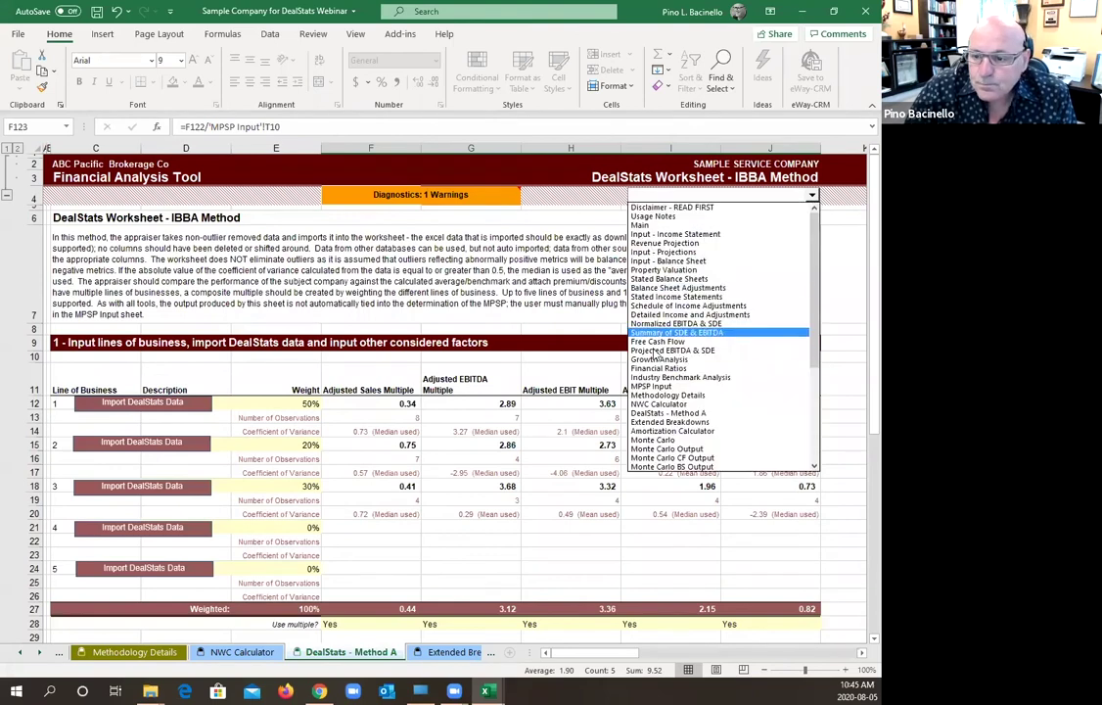
left_click(653, 385)
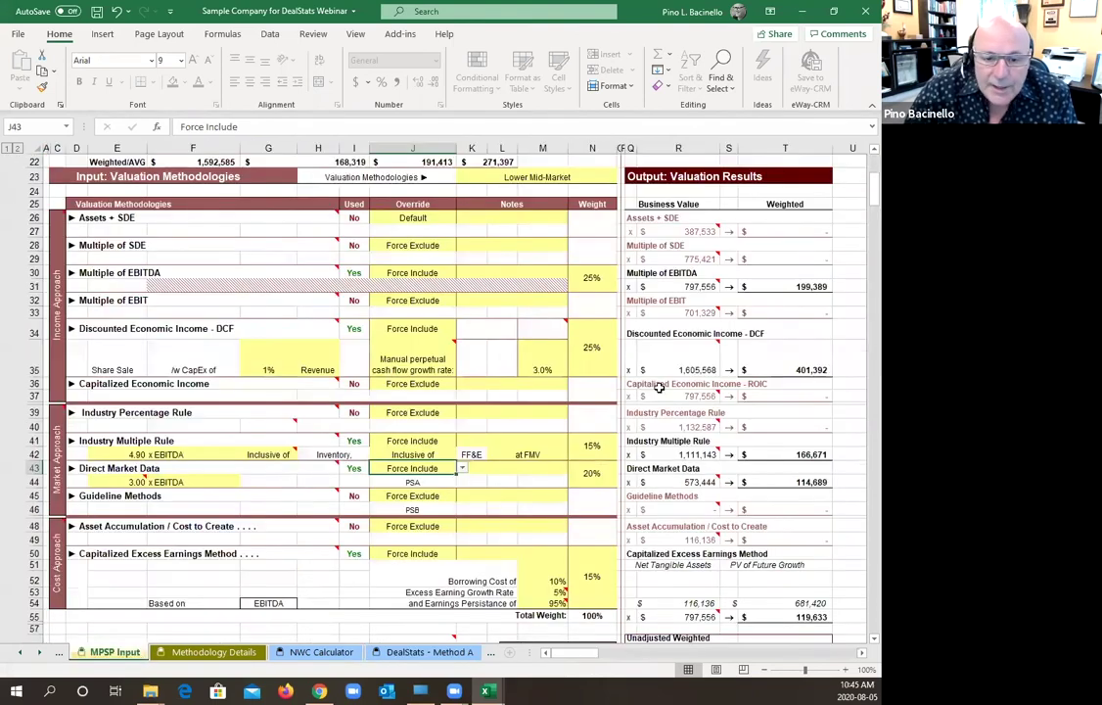
left_click(127, 481)
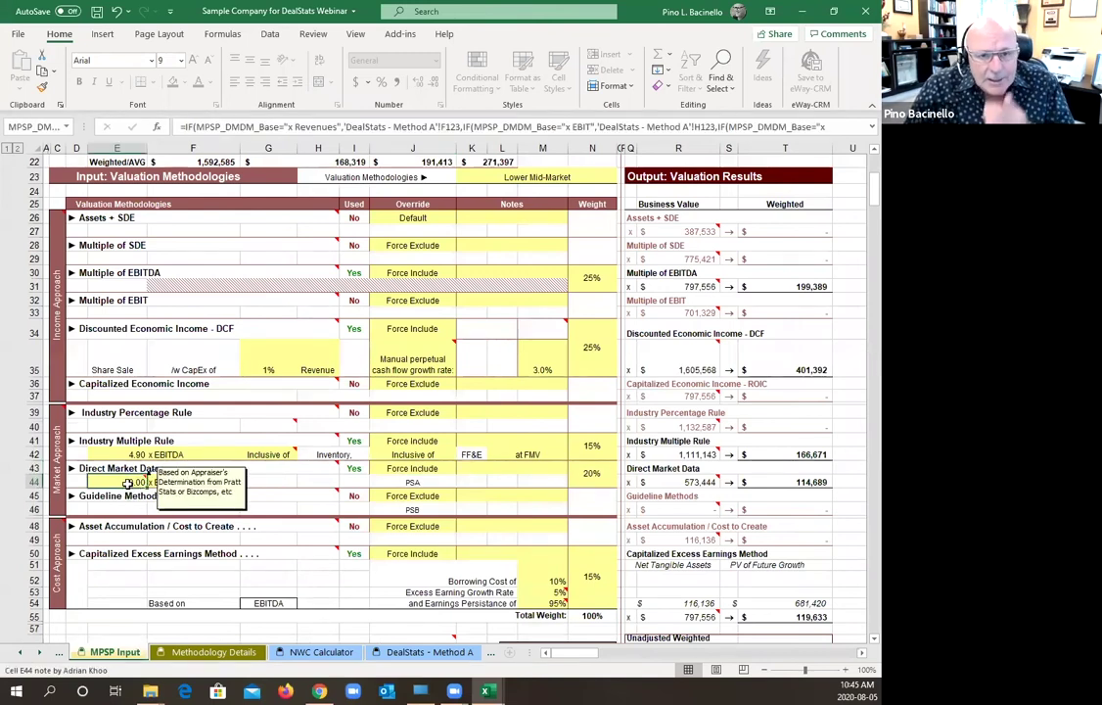
mouse_move(323, 477)
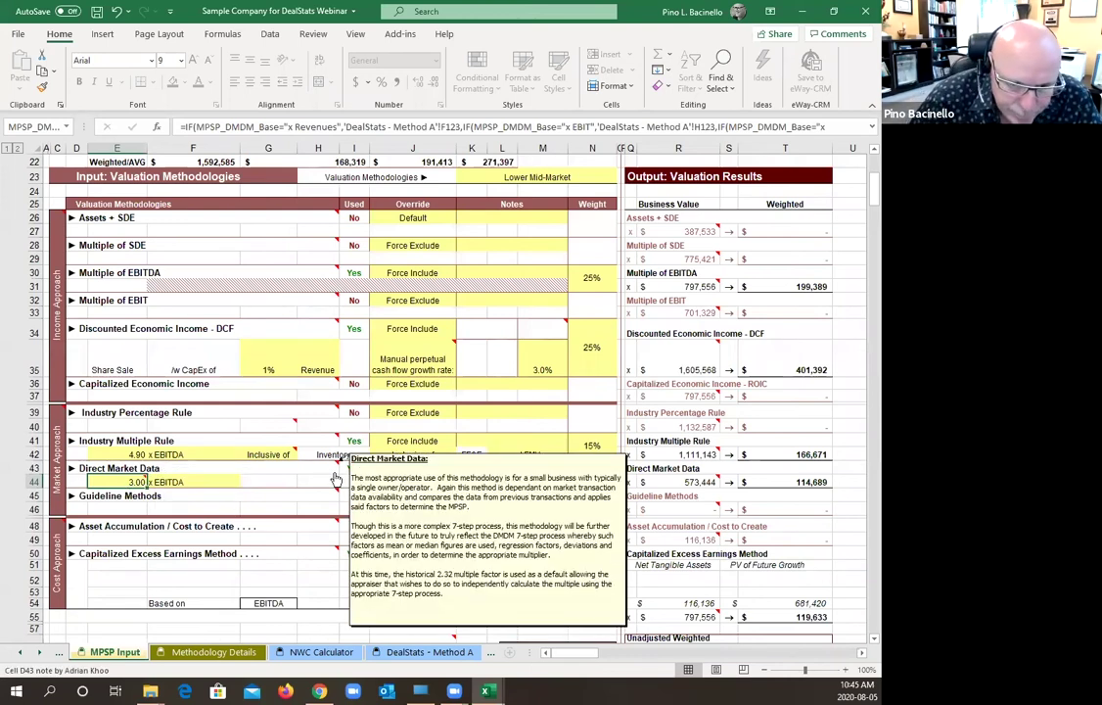
type("4.5")
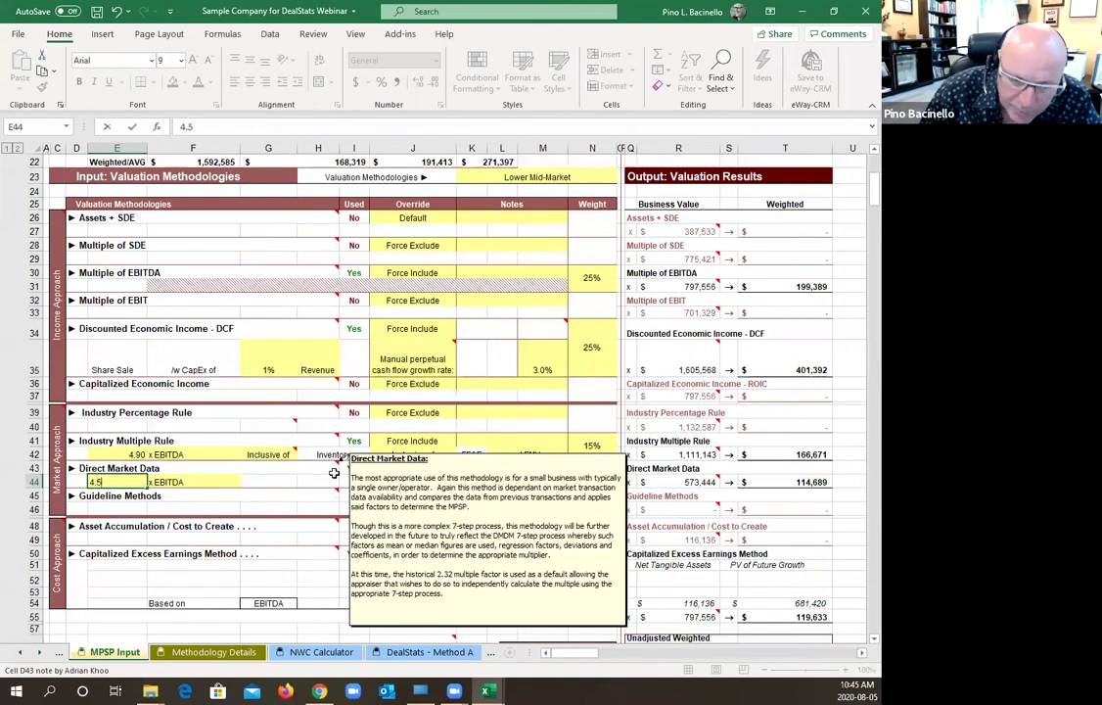
key("Return")
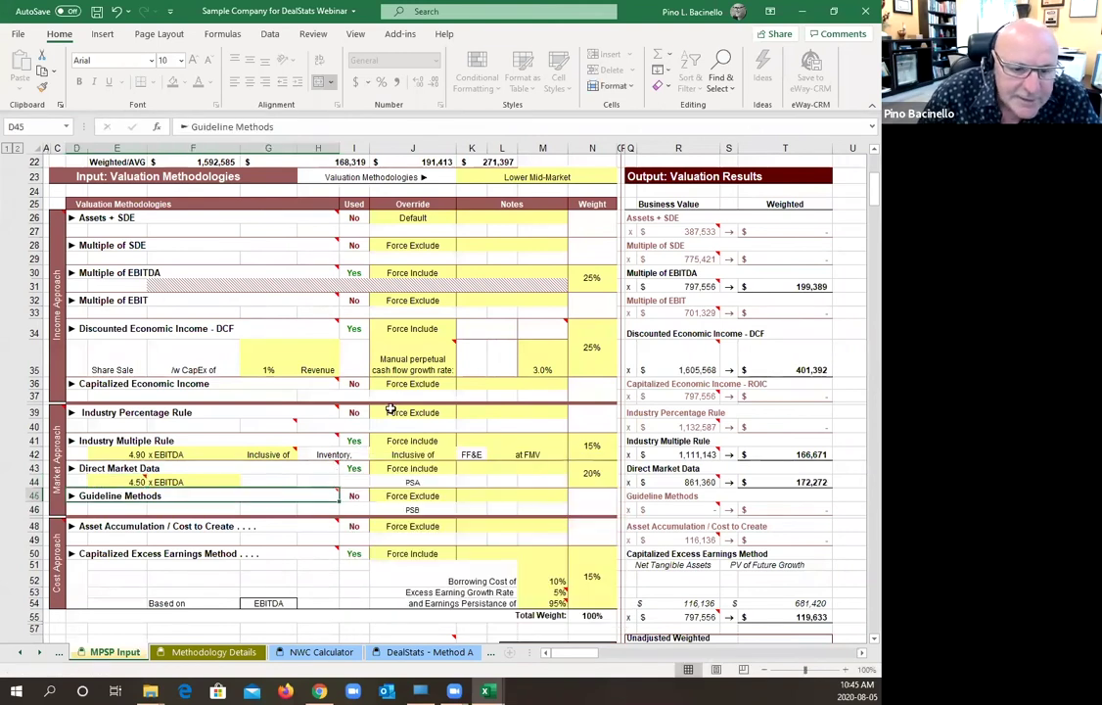
- Set the Direct Market Data multiple in E44 to 2.1 and its base in F44 to x SDE
left_click(125, 479)
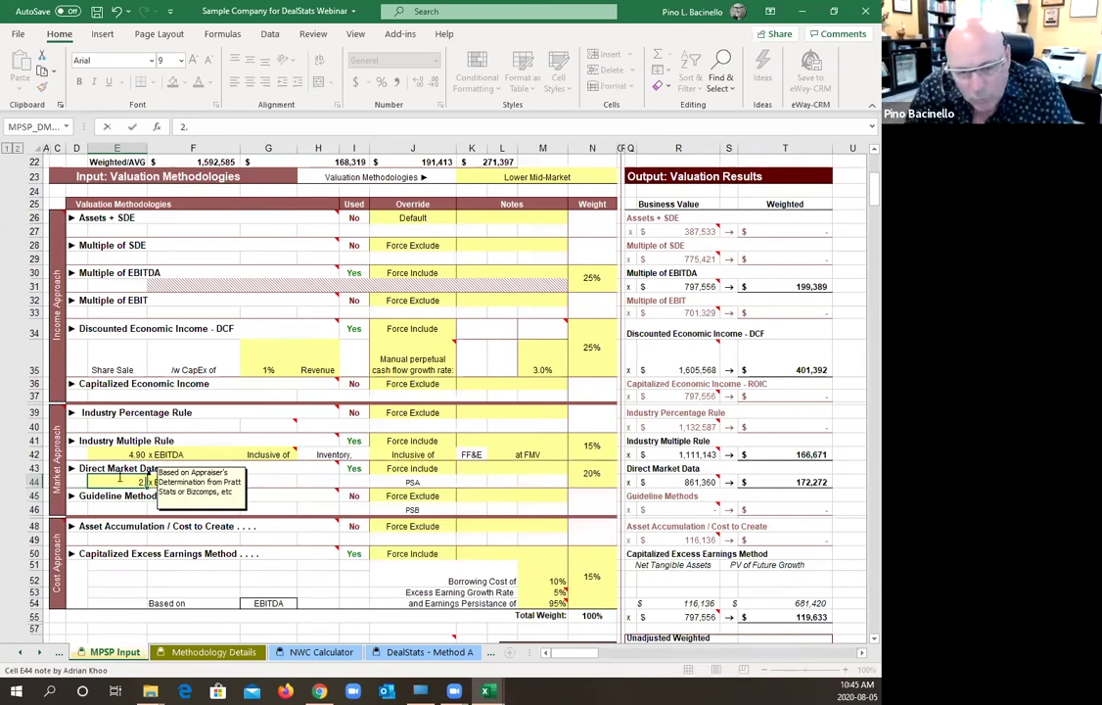
type("2.1")
left_click(201, 480)
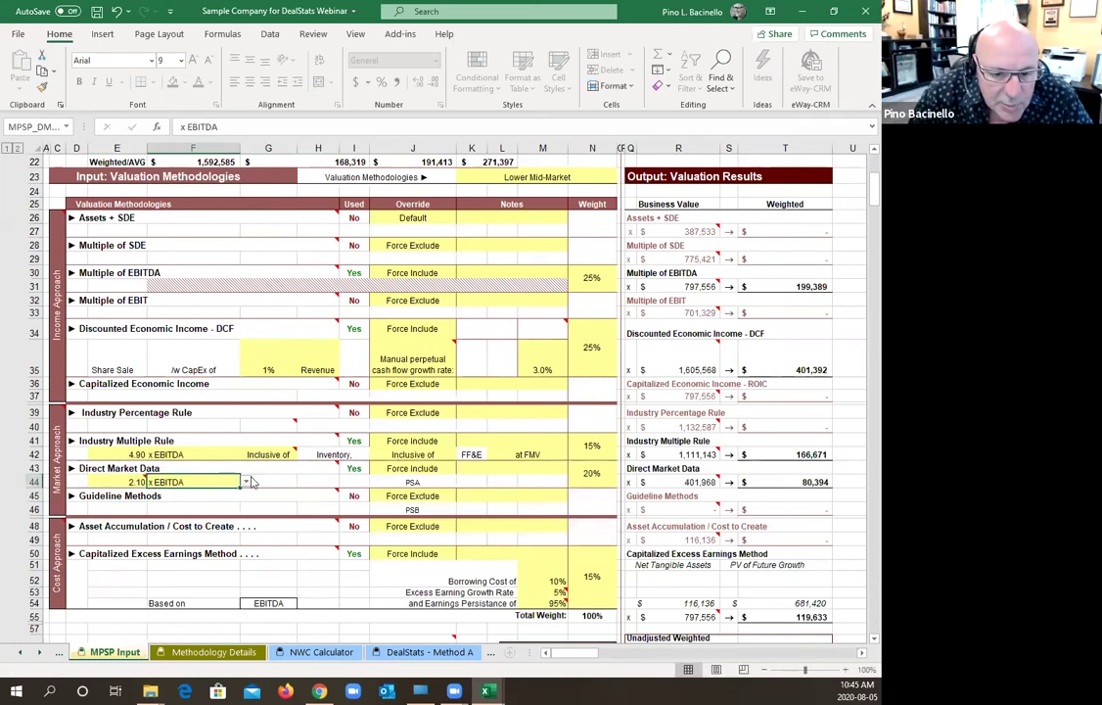
left_click(246, 482)
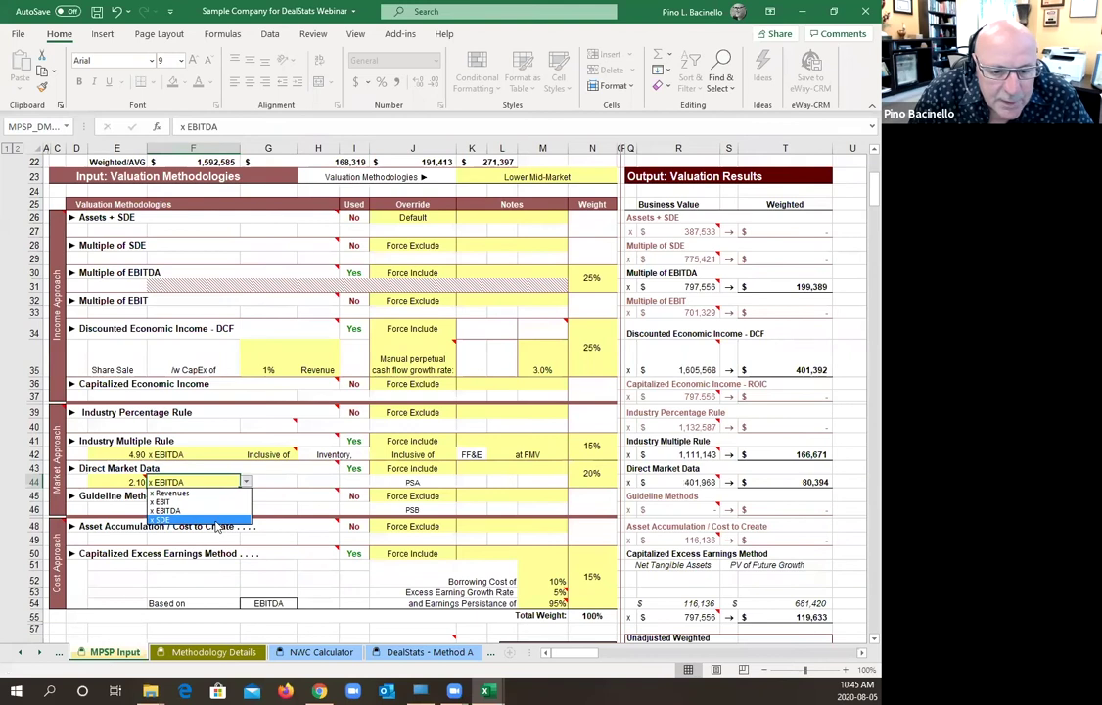
left_click(195, 519)
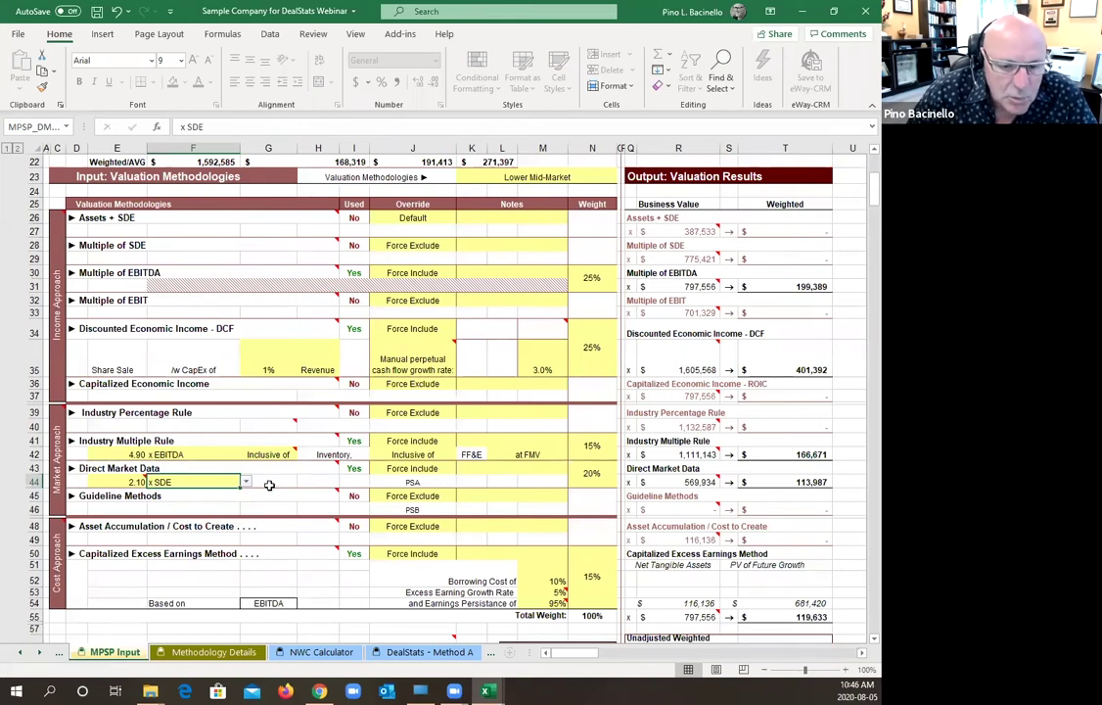
- Link the Direct Market Data multiple in E44 to the weighted EBIT multiple in DealStats - Method A H27, and set its base to x EBIT
left_click(135, 481)
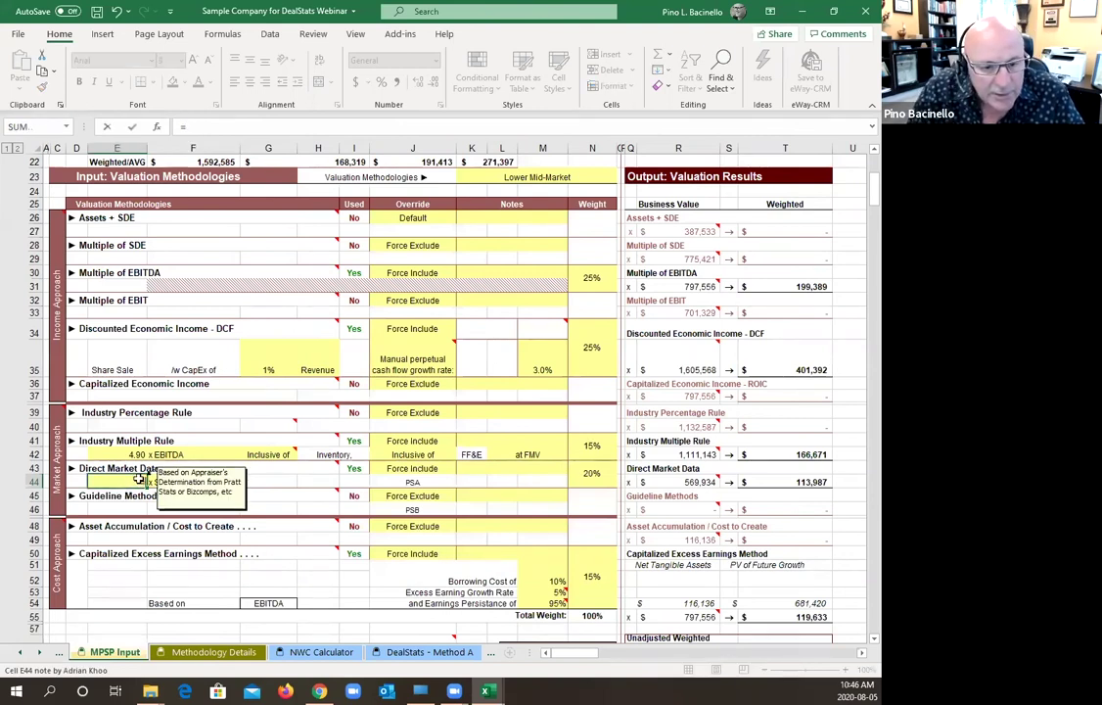
type("=")
left_click(418, 657)
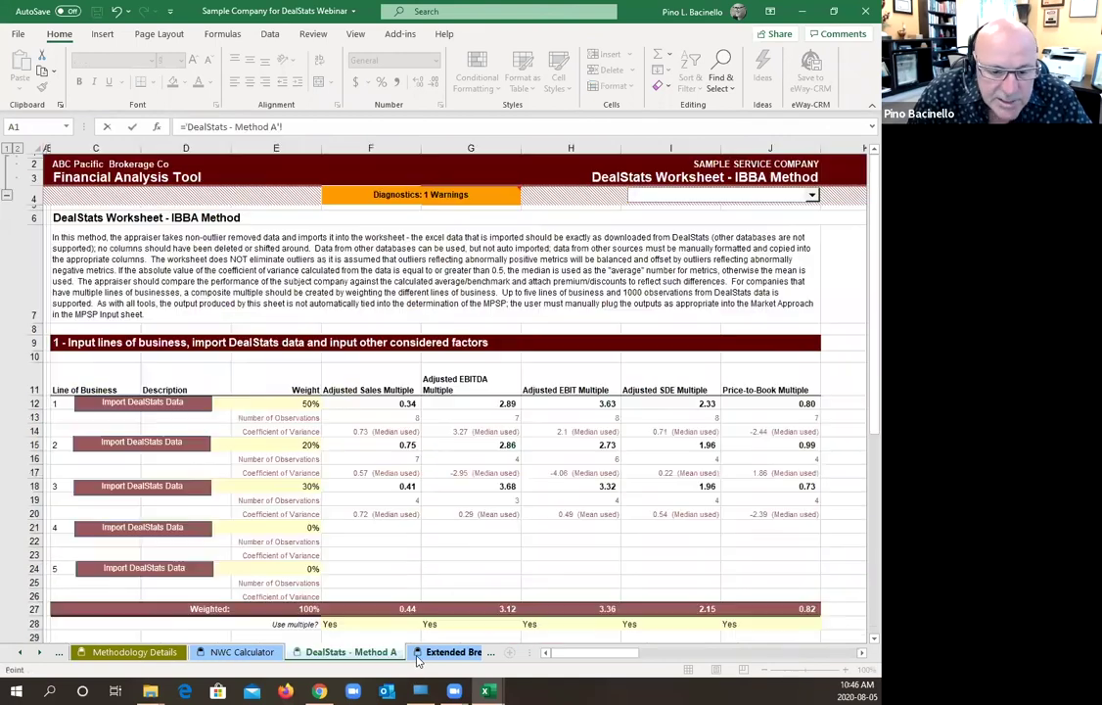
scroll(524, 590, "down", 3)
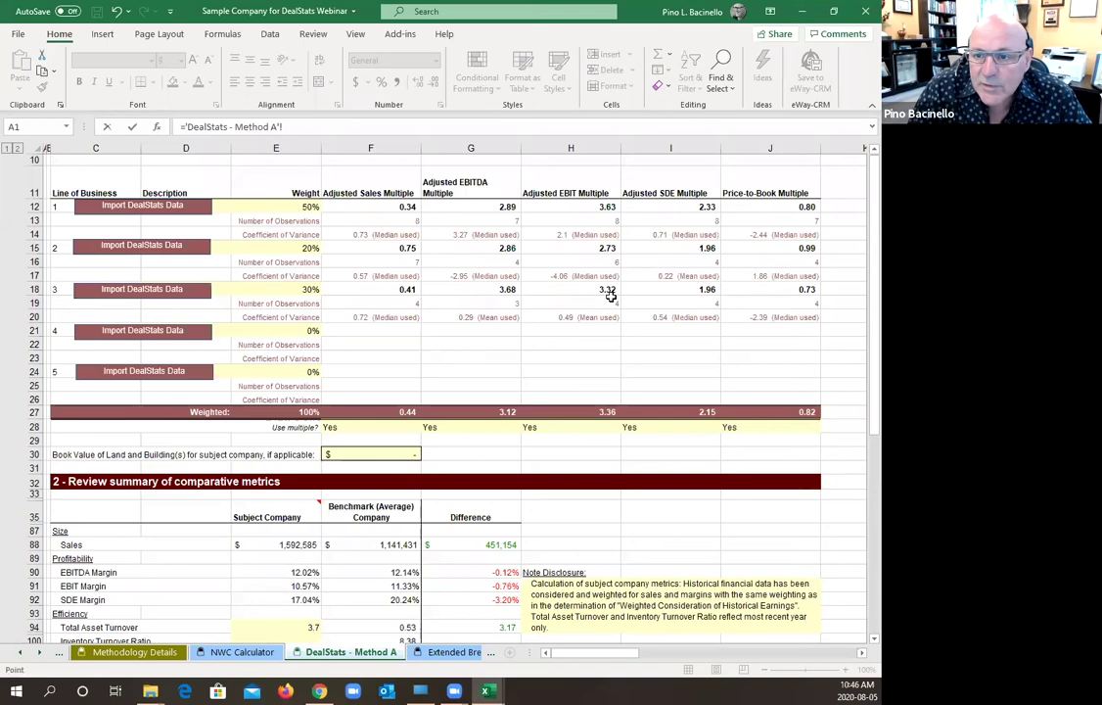
left_click(598, 412)
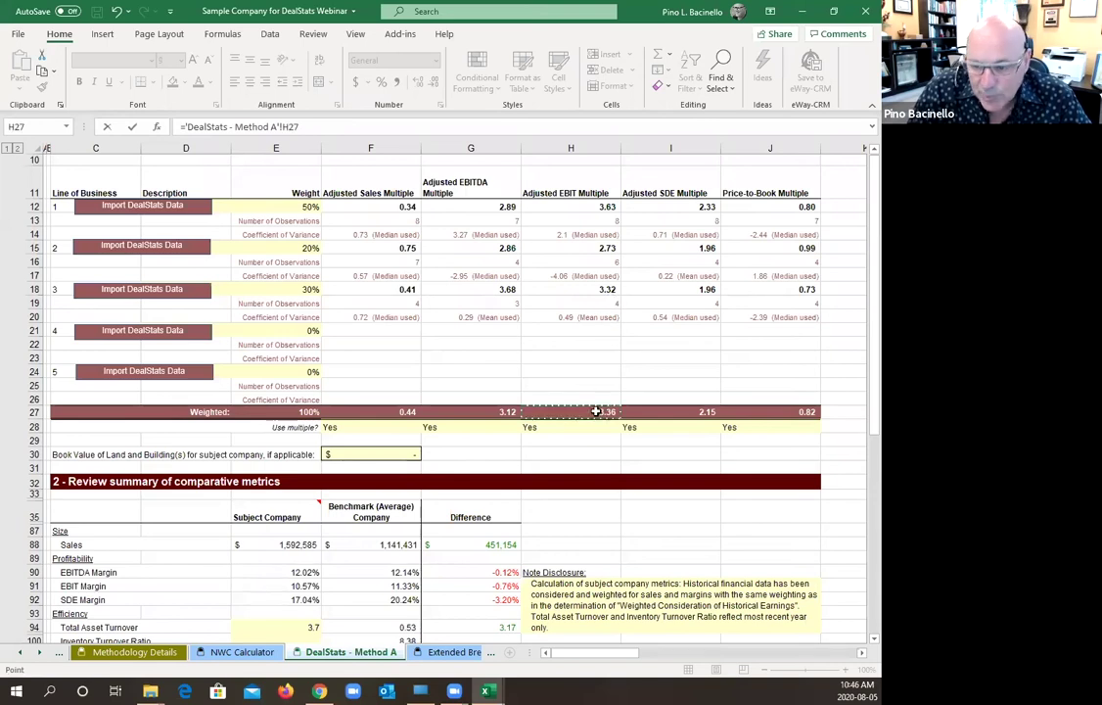
key("Return")
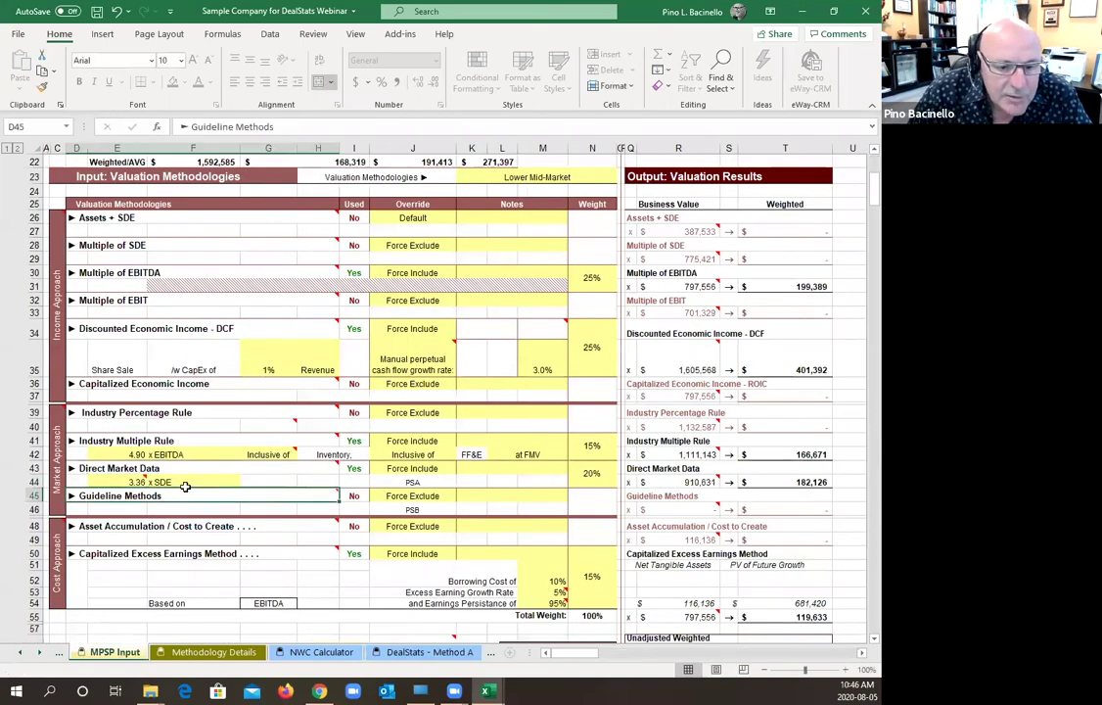
left_click(195, 480)
left_click(246, 482)
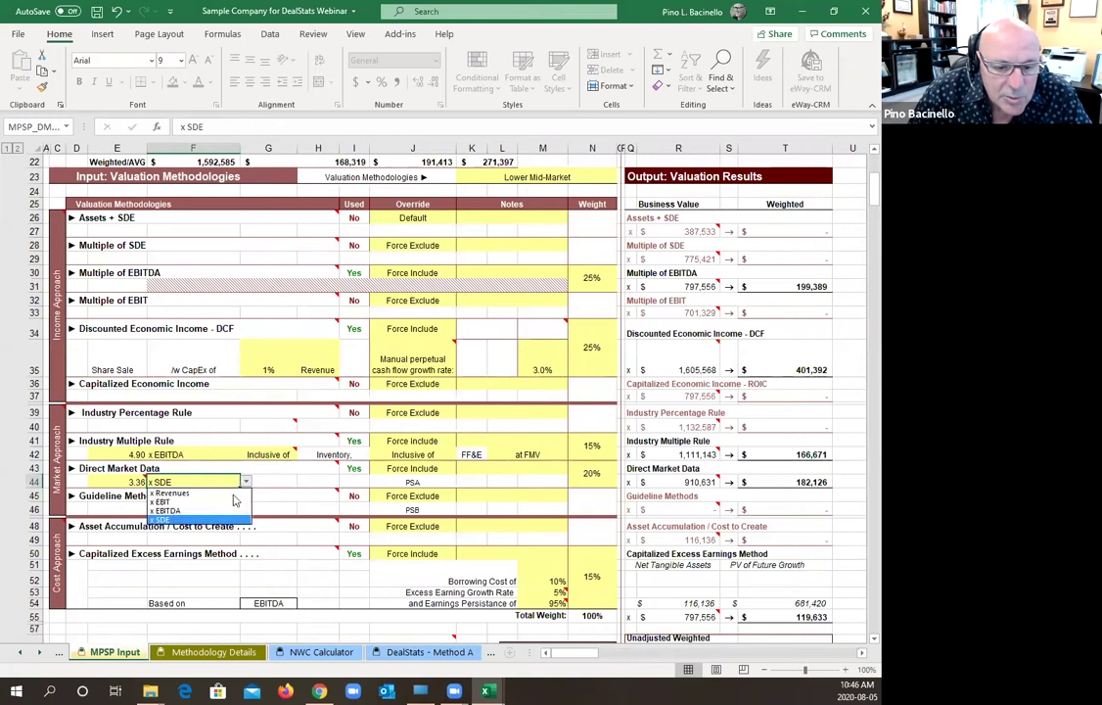
left_click(224, 502)
- Link the Industry Multiple Rule multiple in E42 to the weighted sales multiple in DealStats - Method A F27, and set its base to x Revenues
mouse_move(504, 585)
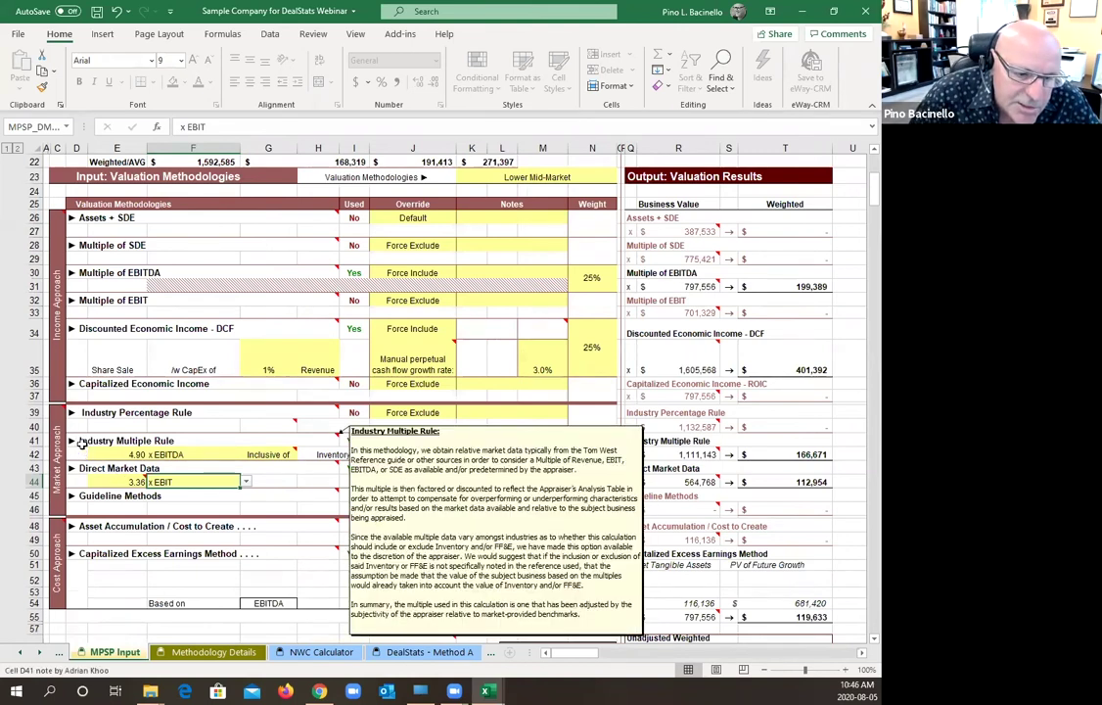
mouse_move(86, 507)
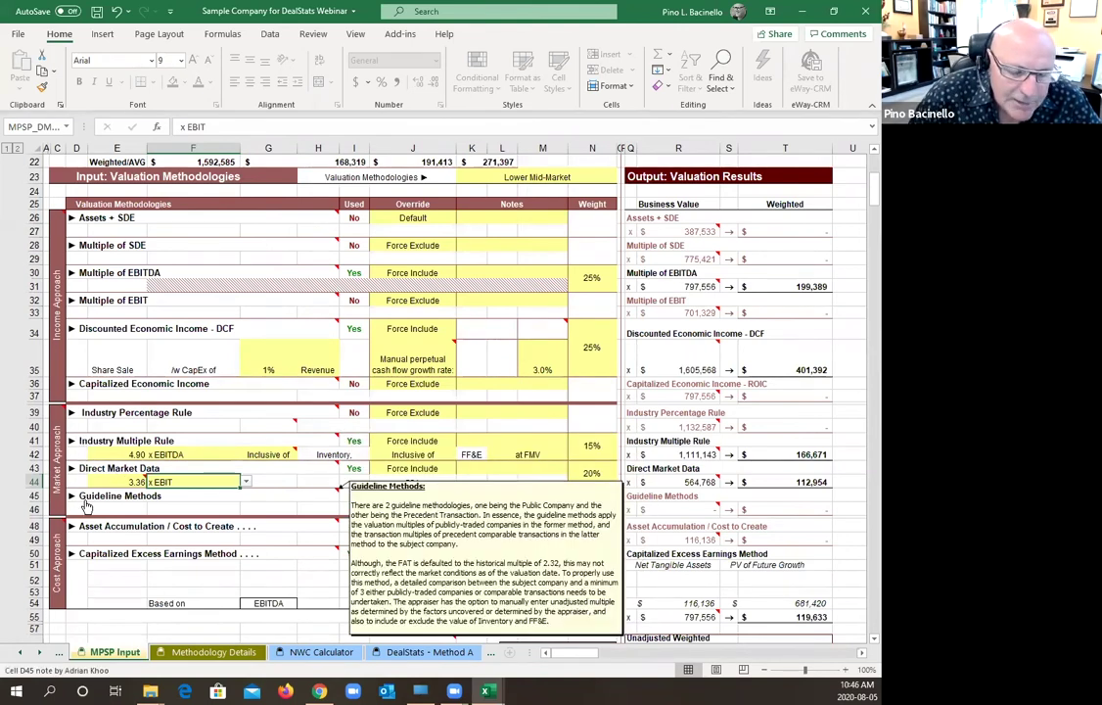
left_click(128, 451)
type("=")
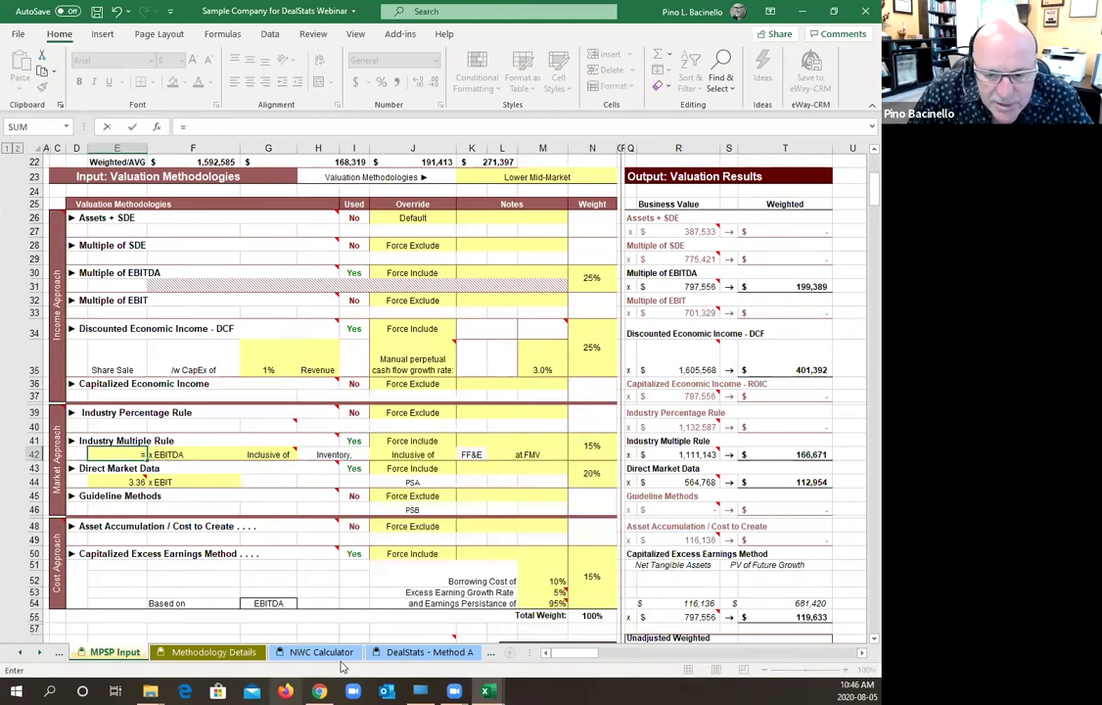
left_click(421, 652)
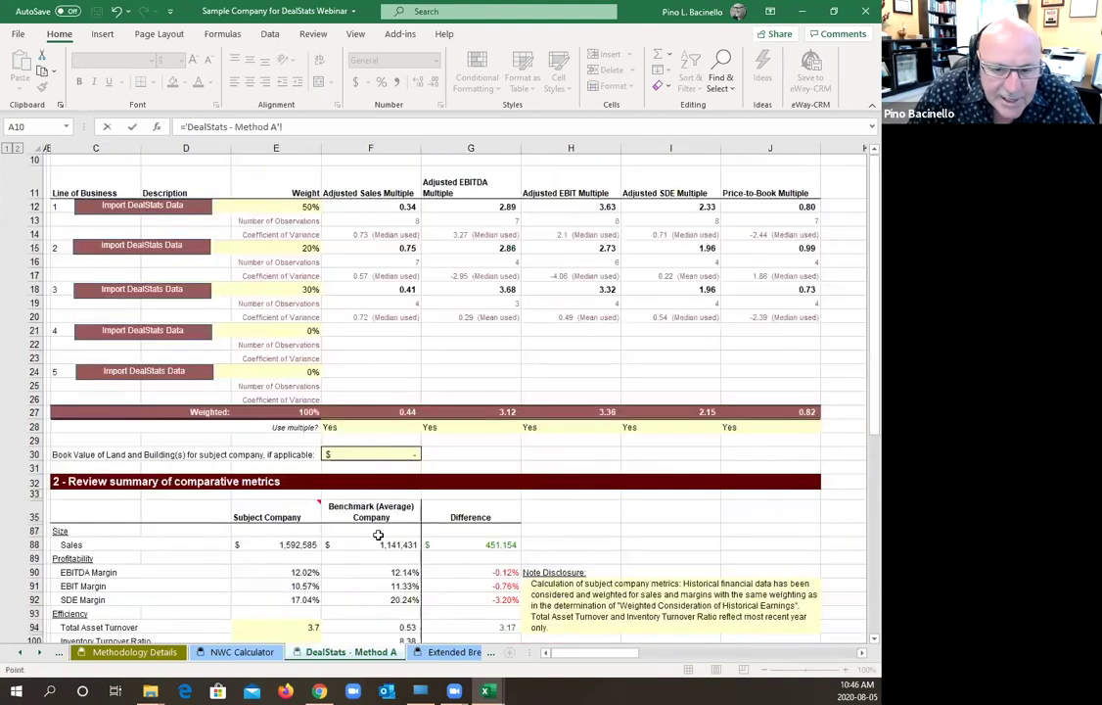
left_click(402, 409)
key("Return")
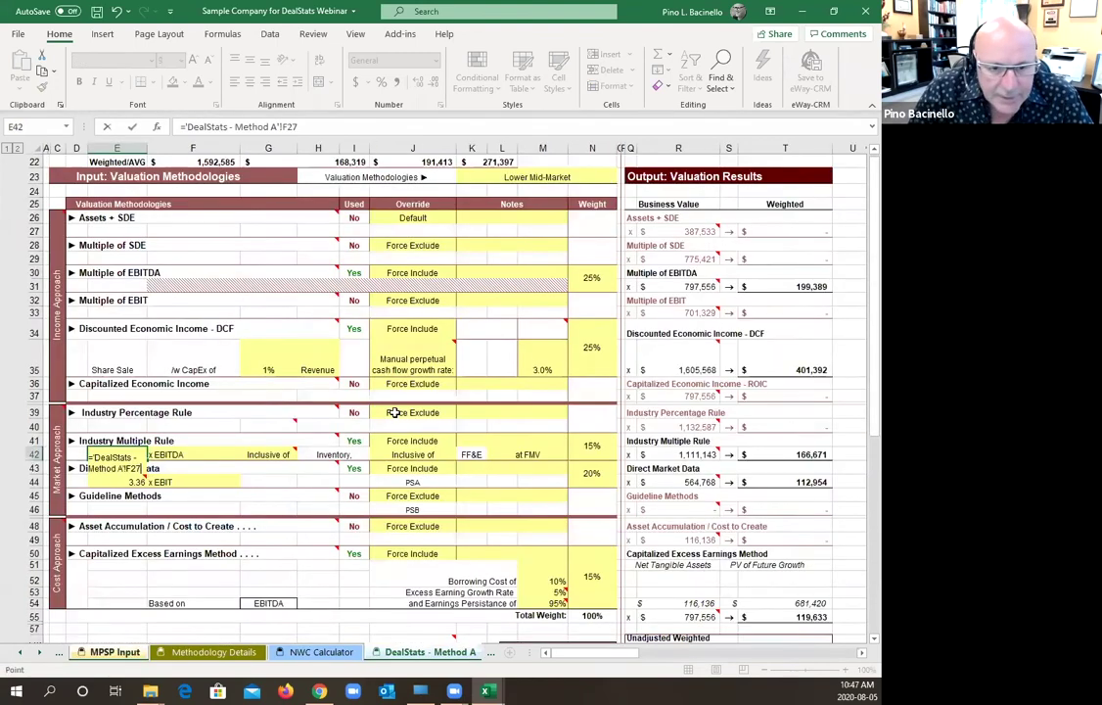
left_click(205, 454)
left_click(246, 455)
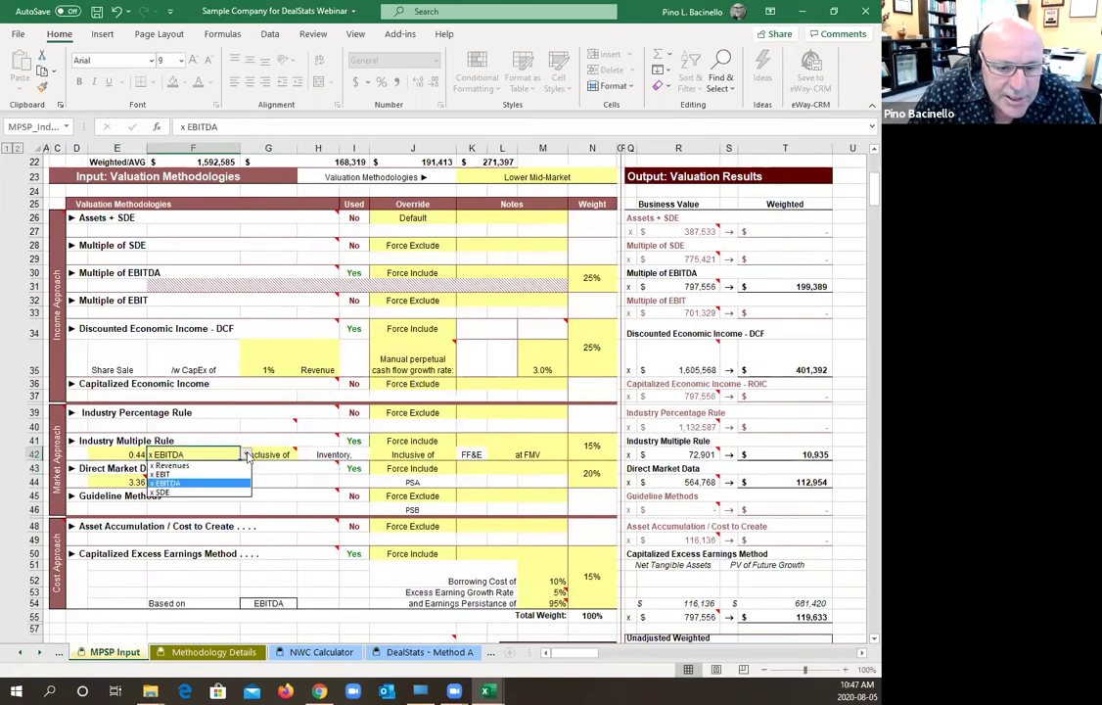
left_click(196, 465)
left_click(279, 454)
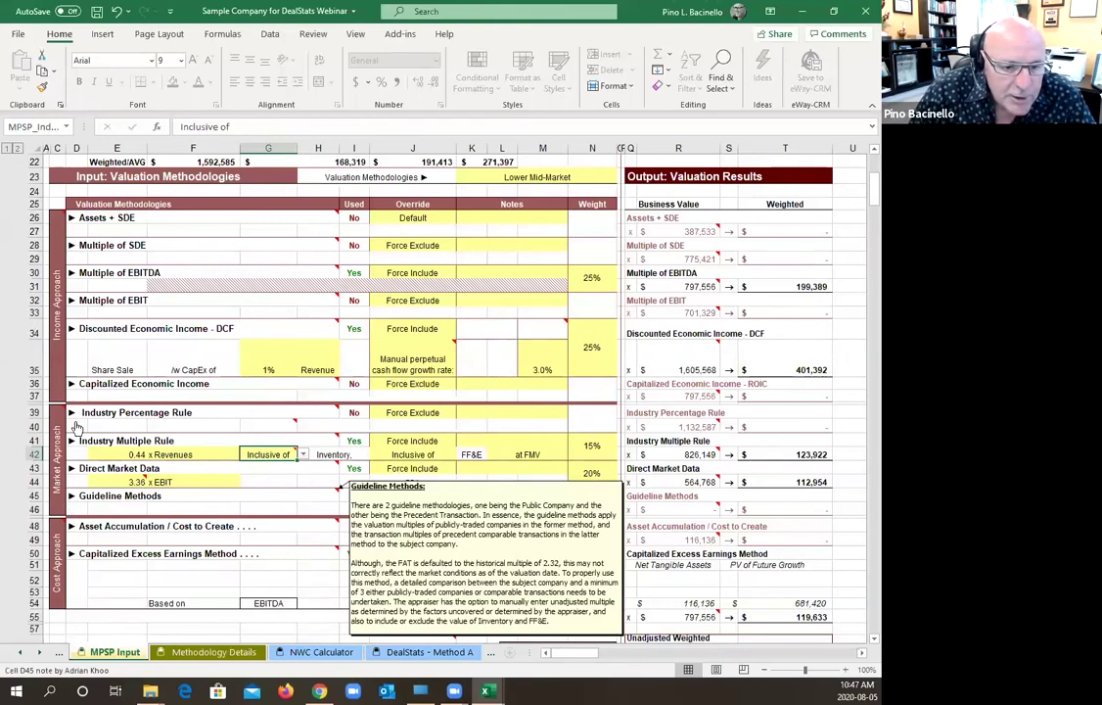
mouse_move(77, 428)
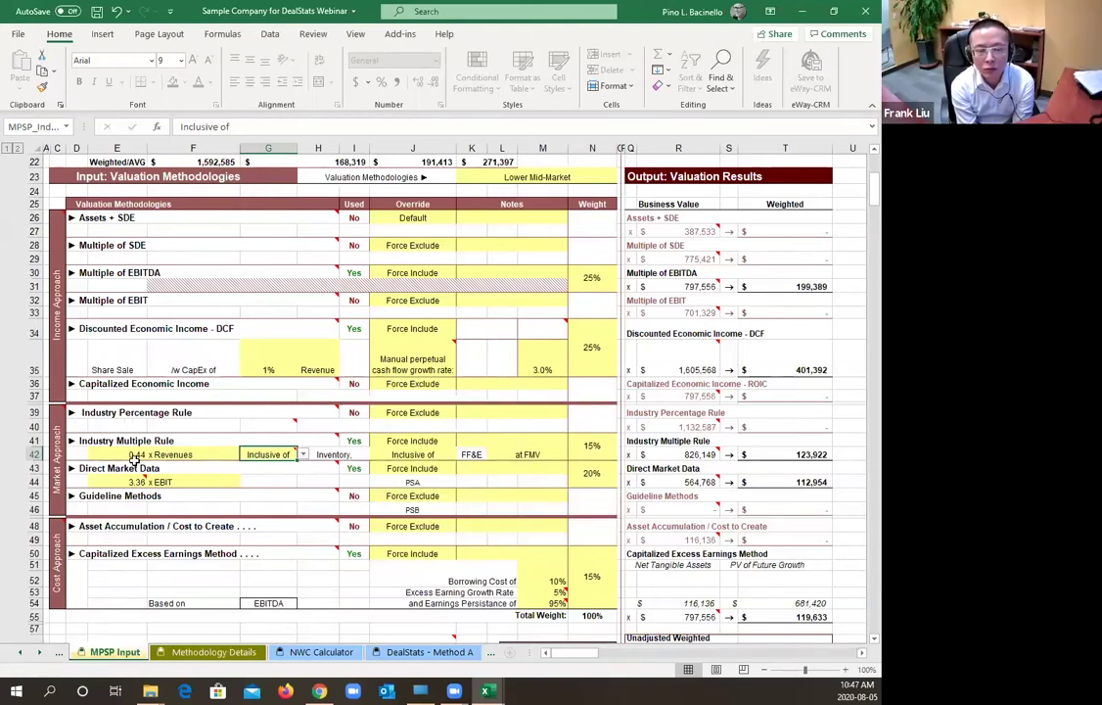
- Set the Industry Percentage Rule override in J39 to Force Include
left_click(82, 510)
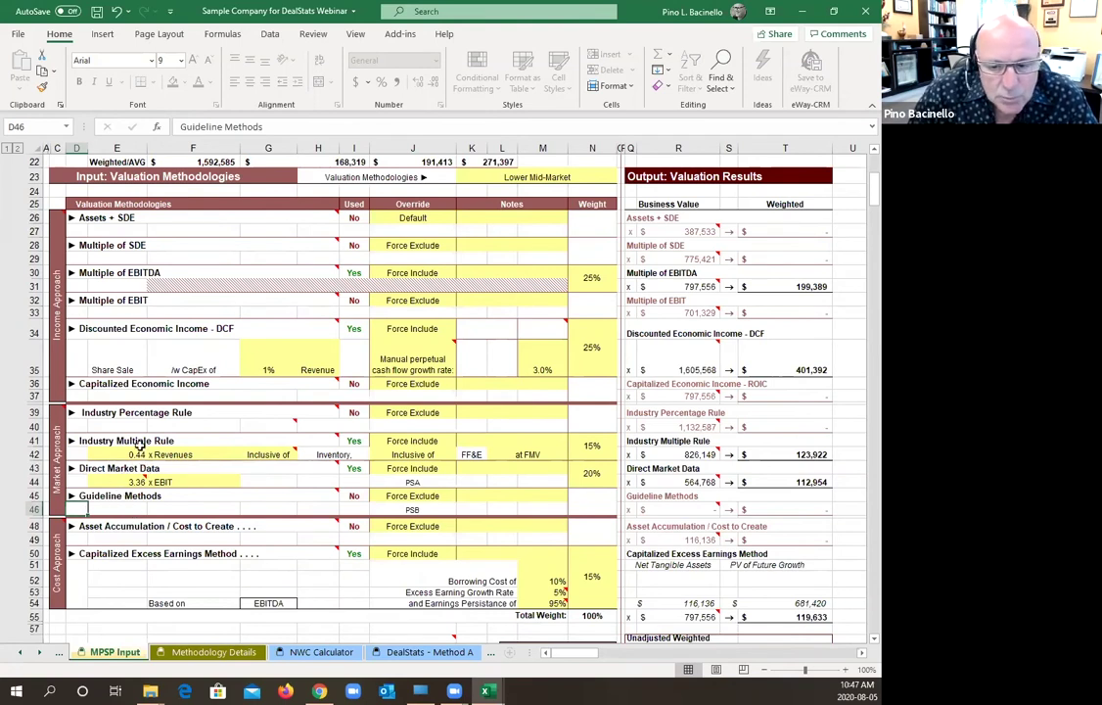
left_click(354, 415)
left_click(391, 413)
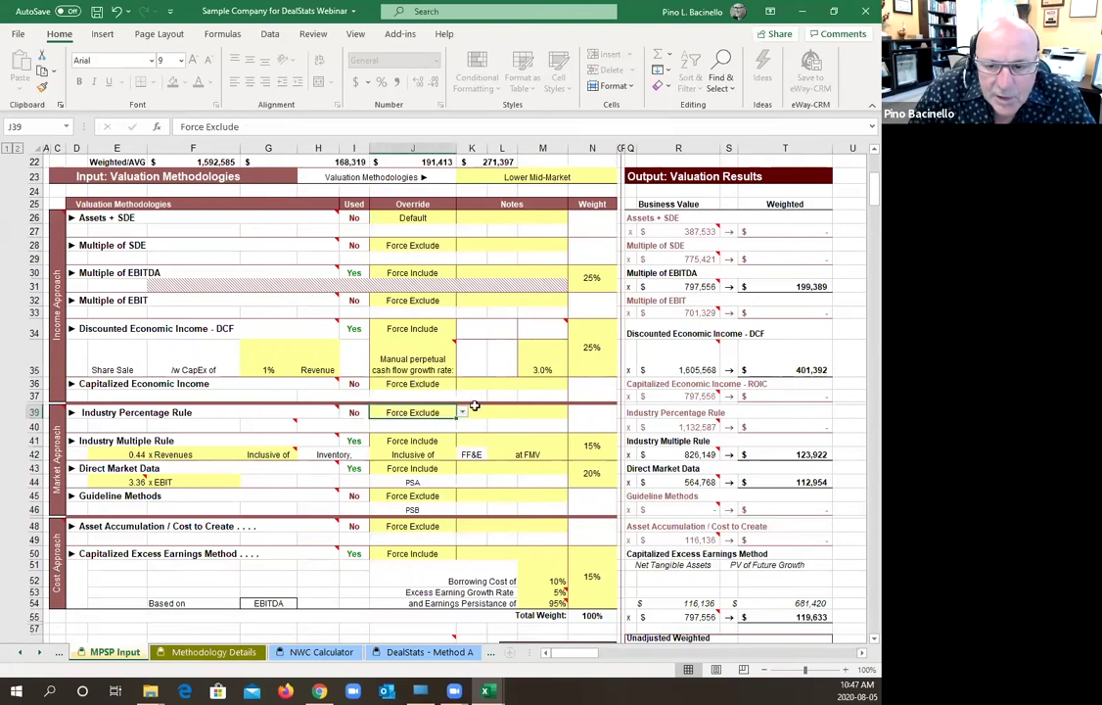
left_click(462, 412)
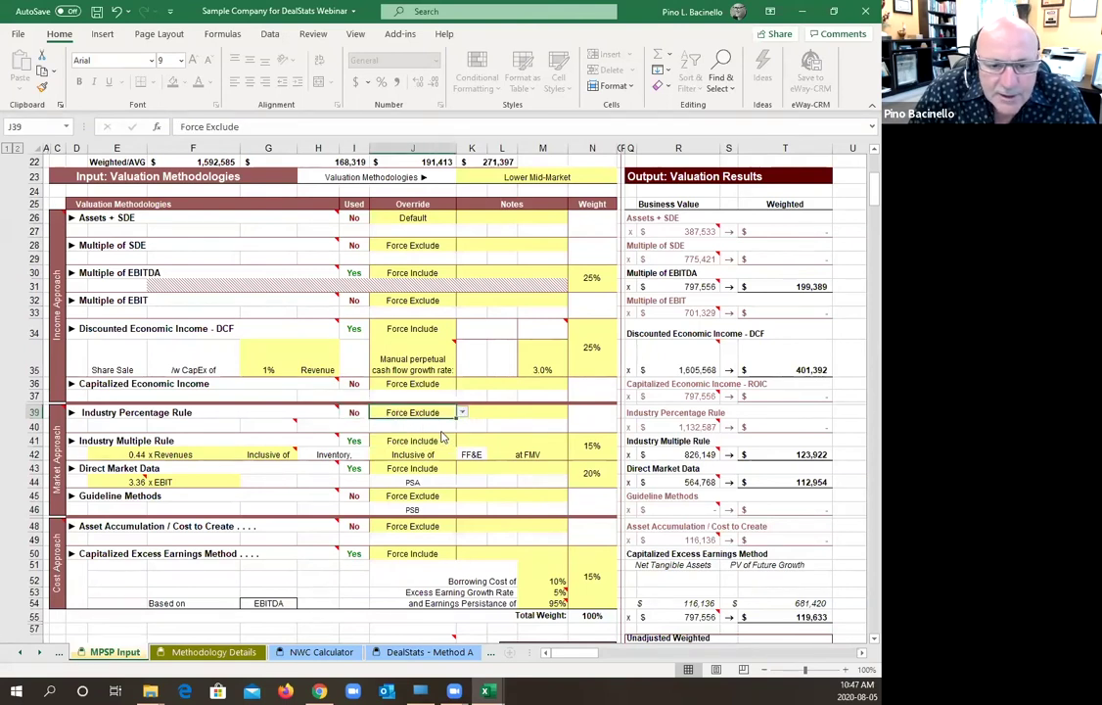
left_click(442, 437)
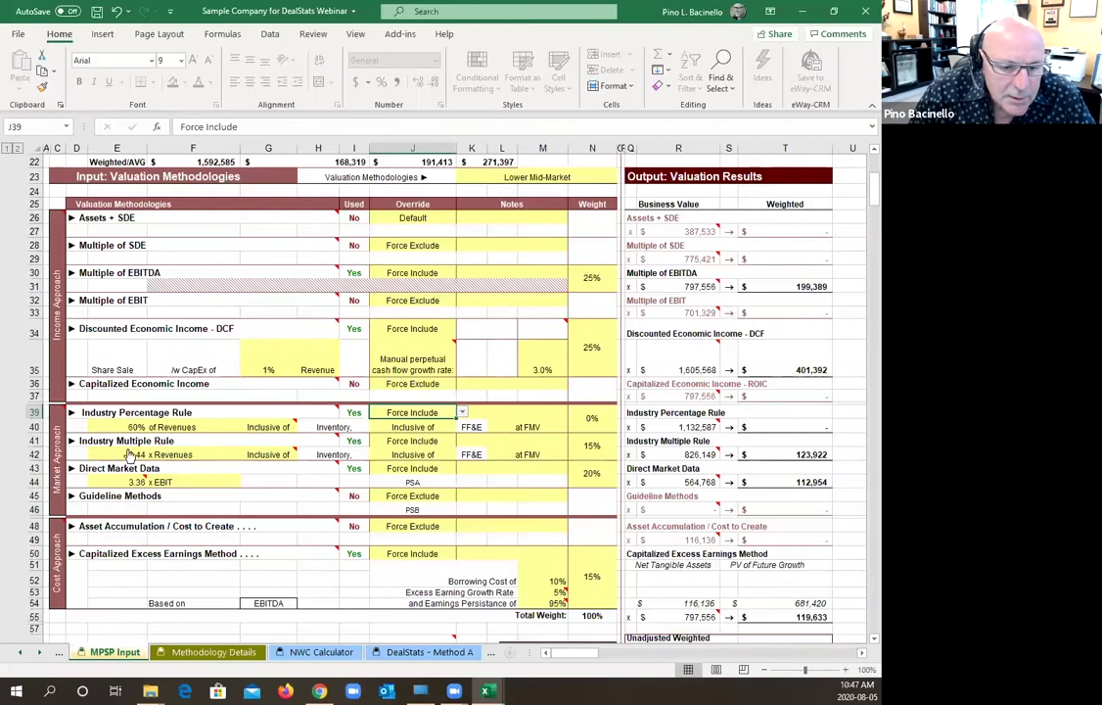
- Link the Industry Percentage Rule percentage in E40 to the weighted sales multiple in DealStats - Method A F27
left_click(130, 428)
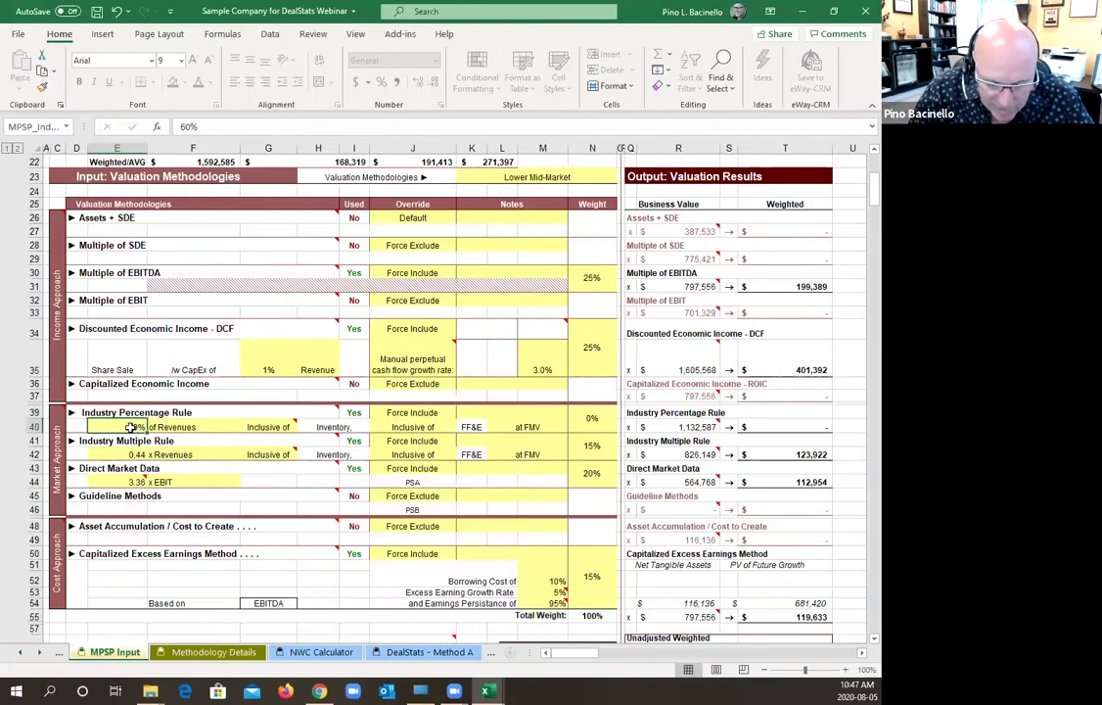
left_click(404, 652)
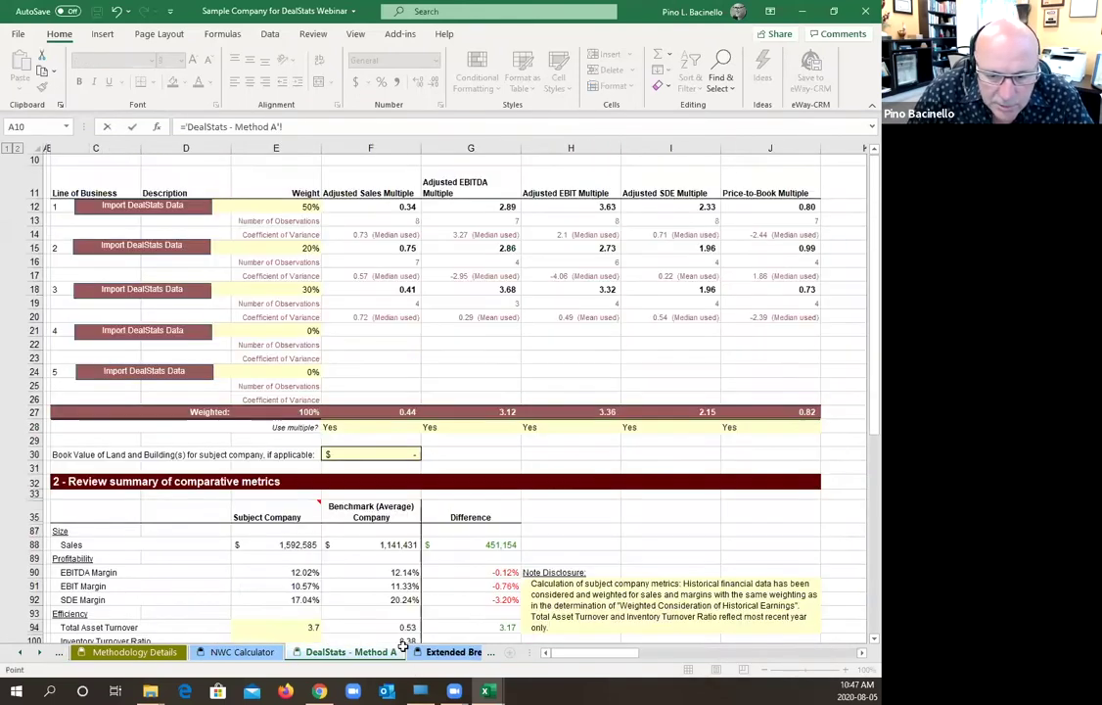
left_click(405, 412)
key("Return")
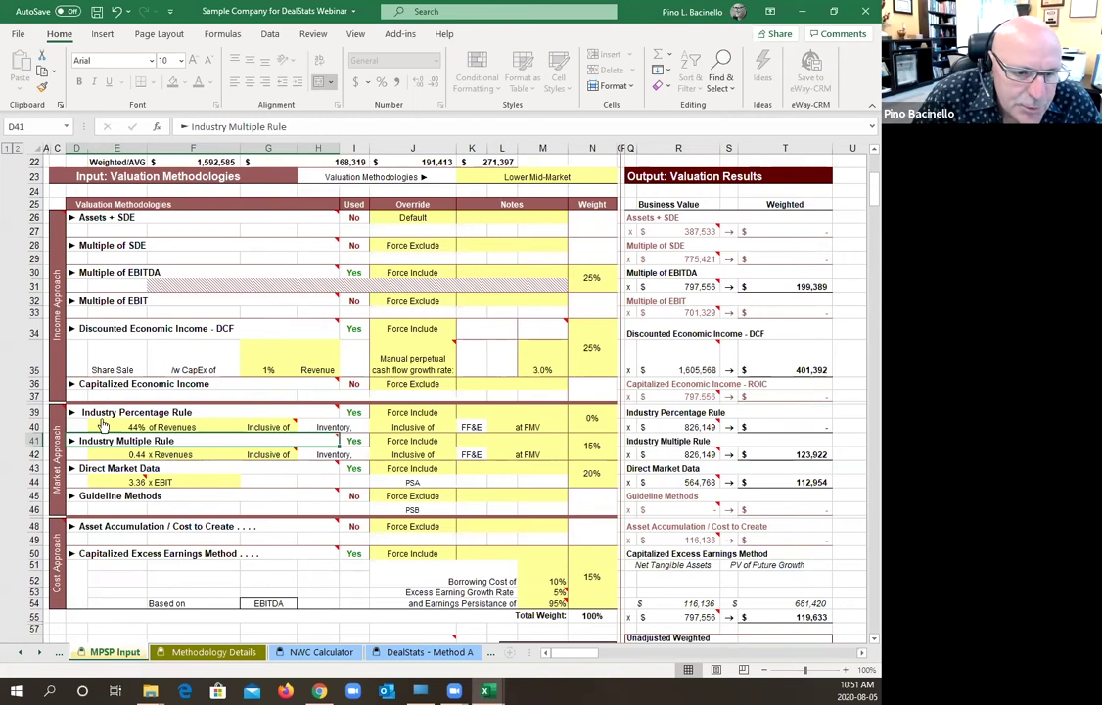
mouse_move(103, 426)
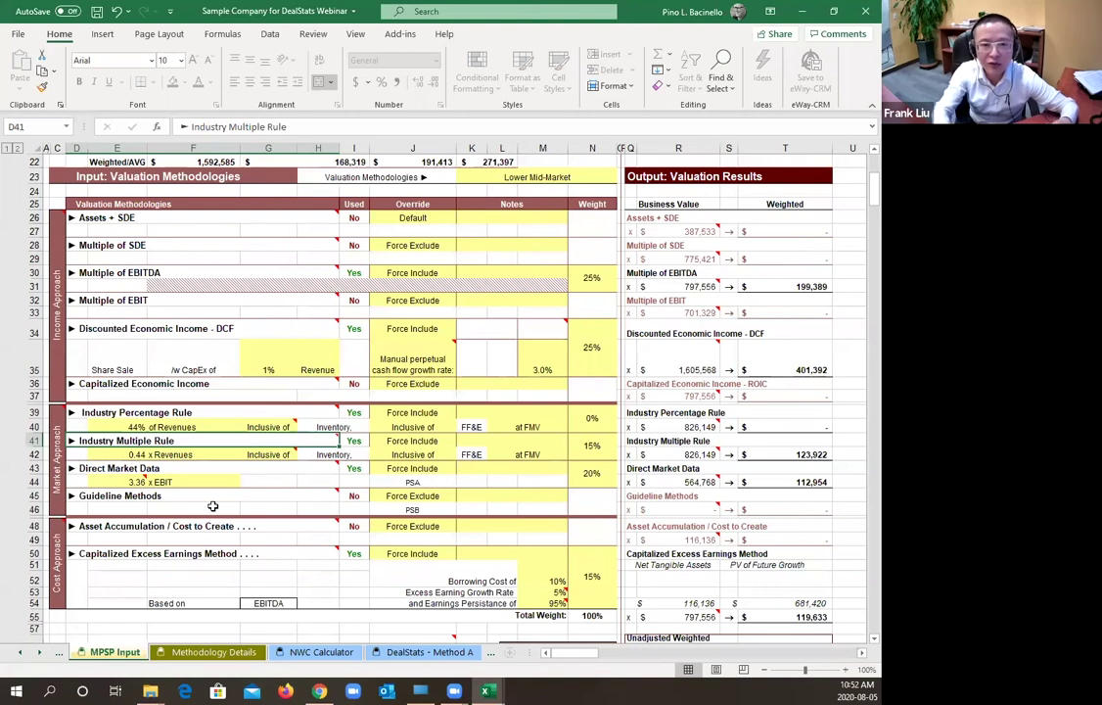
mouse_move(154, 474)
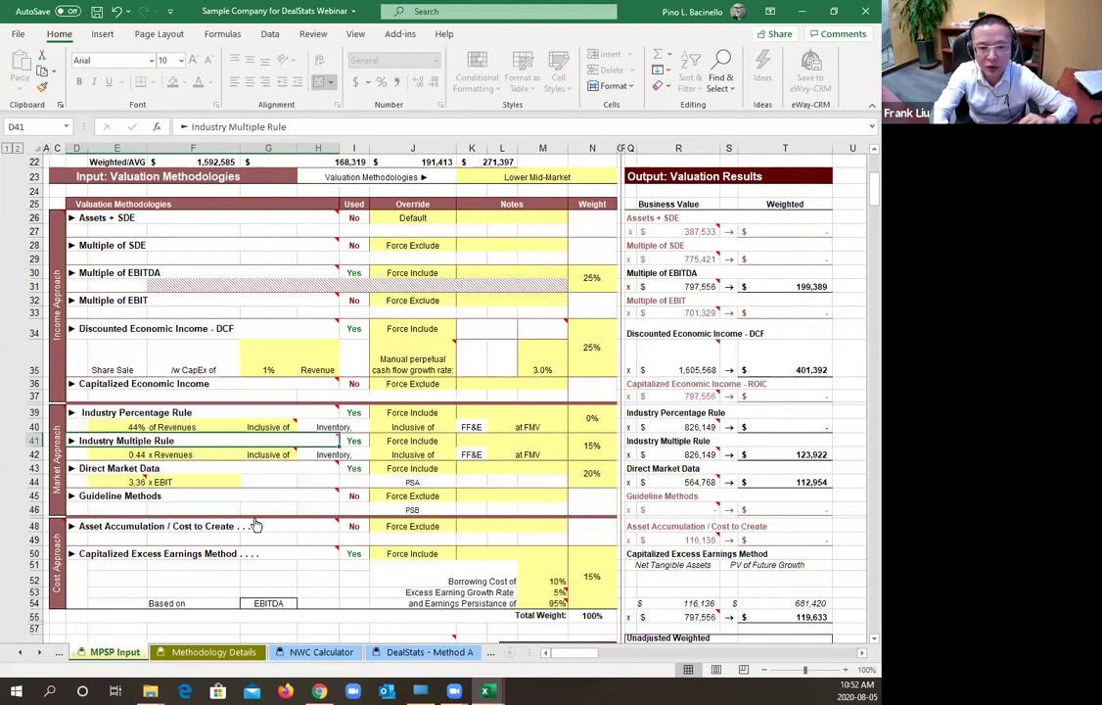
mouse_move(106, 482)
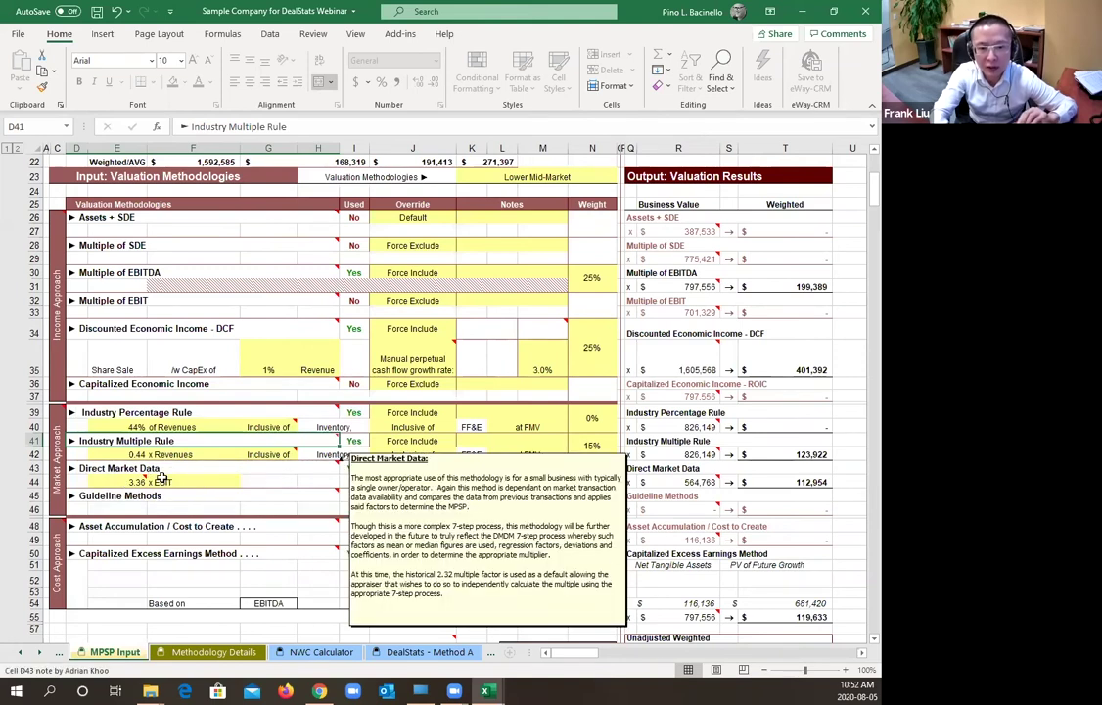
- Set the Guideline Methods override in J45 to Force Include
mouse_move(250, 503)
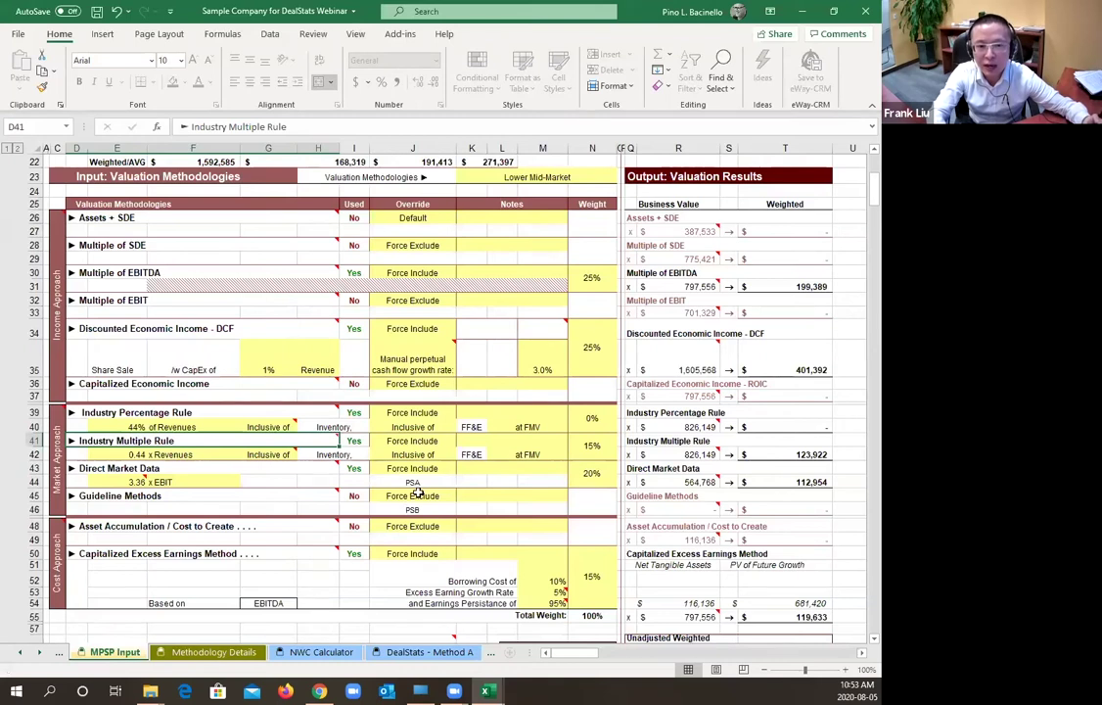
left_click(417, 494)
left_click(463, 497)
left_click(416, 515)
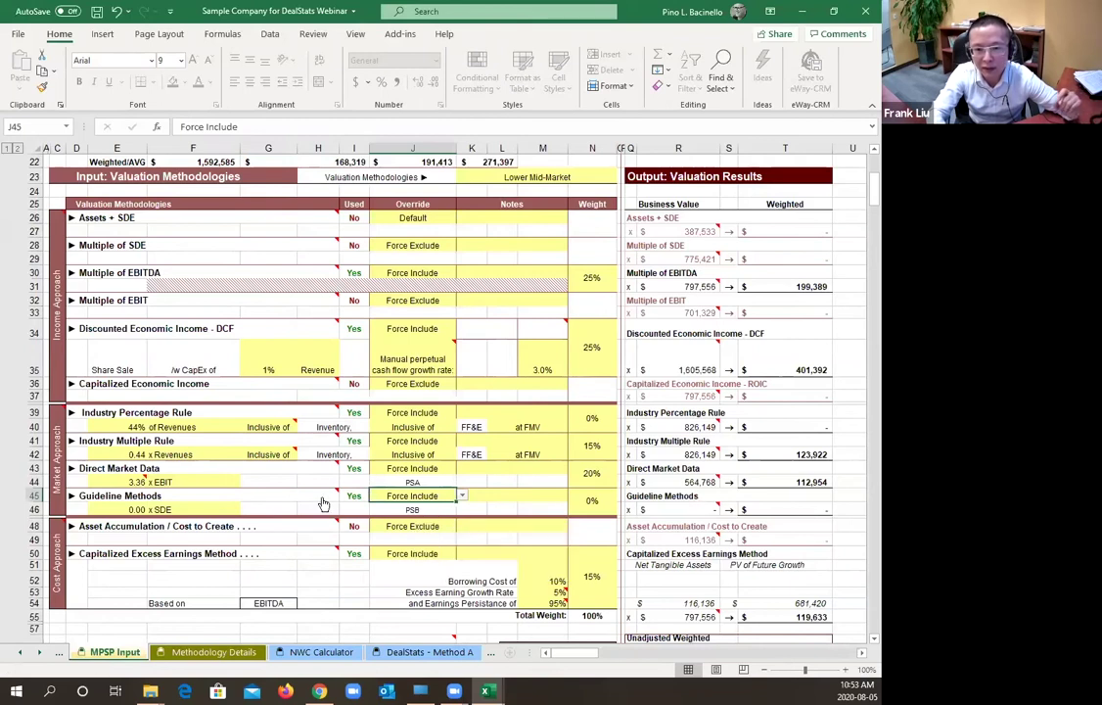
- Follow the Guideline Methods heading to its section in Methodology Details, review the explanation and calculation, and return to MPSP Input
mouse_move(306, 506)
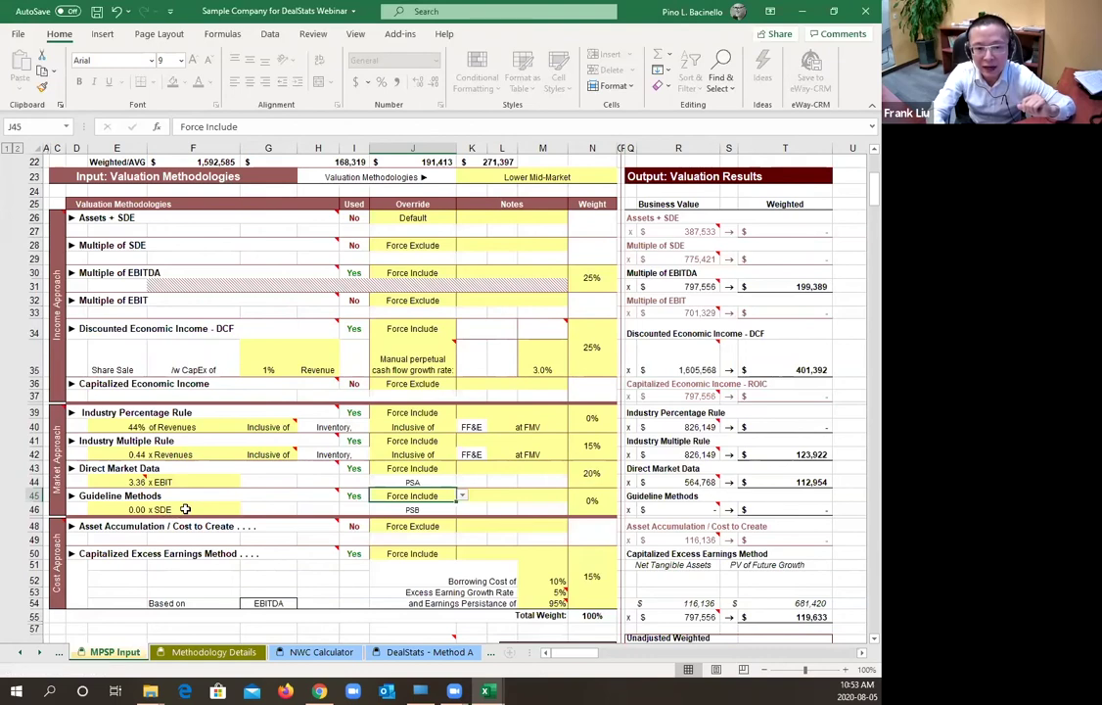
left_click(127, 494)
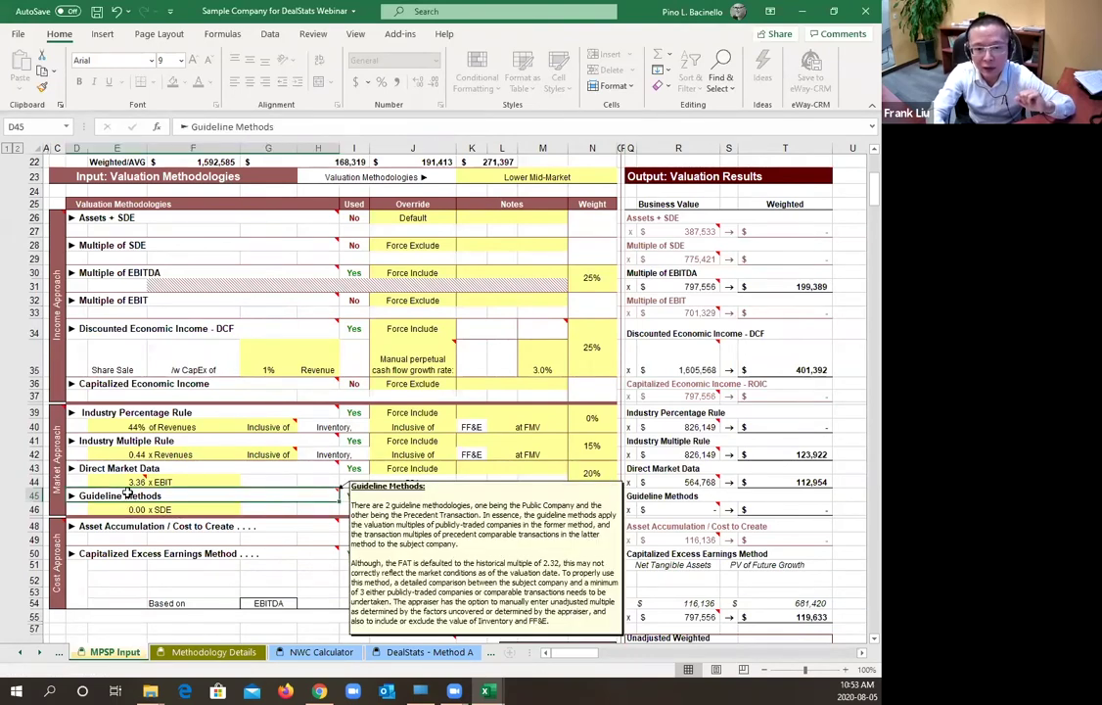
left_click(126, 493)
scroll(683, 412, "down", 5)
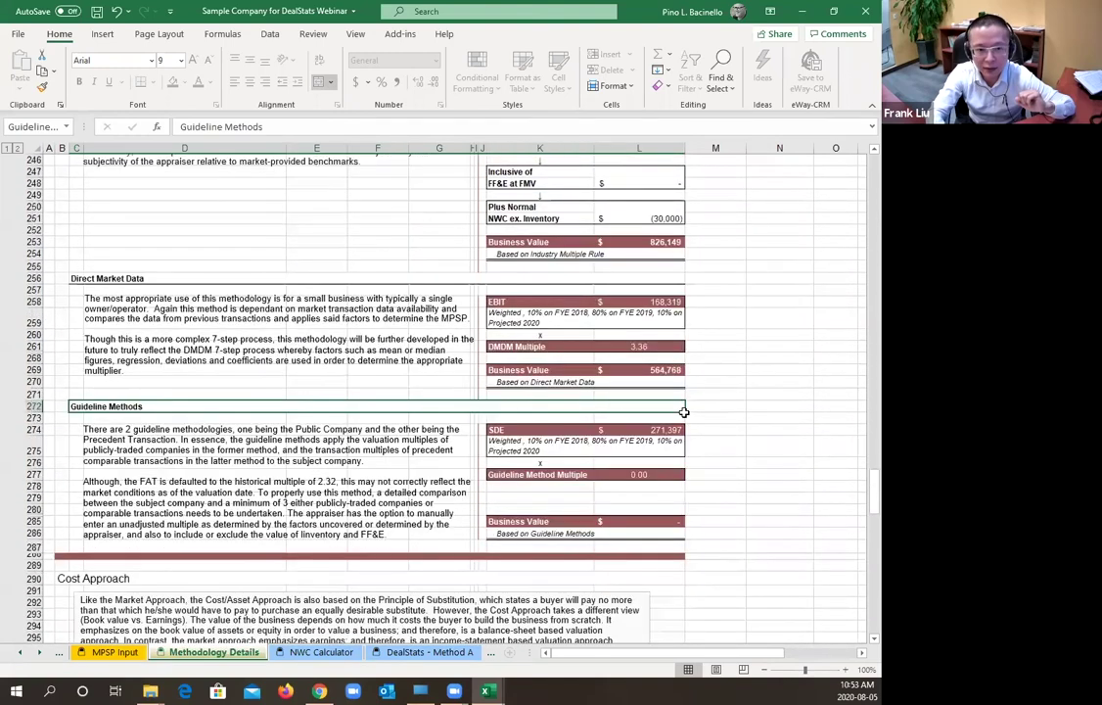
scroll(683, 412, "down", 1)
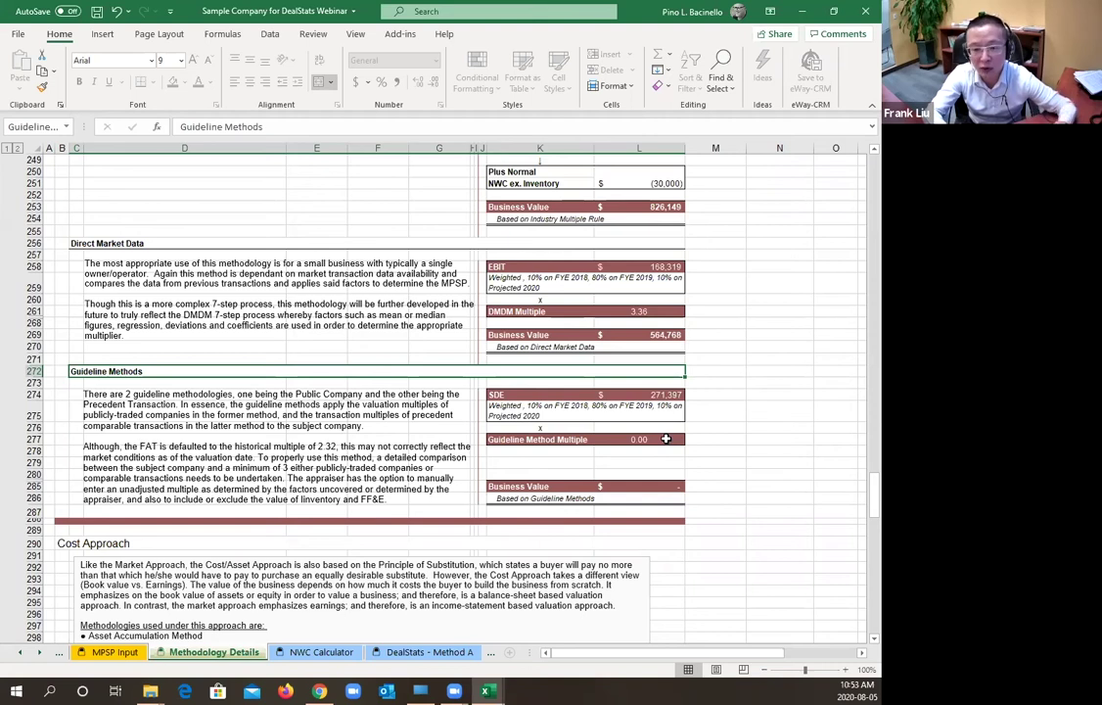
left_click(114, 651)
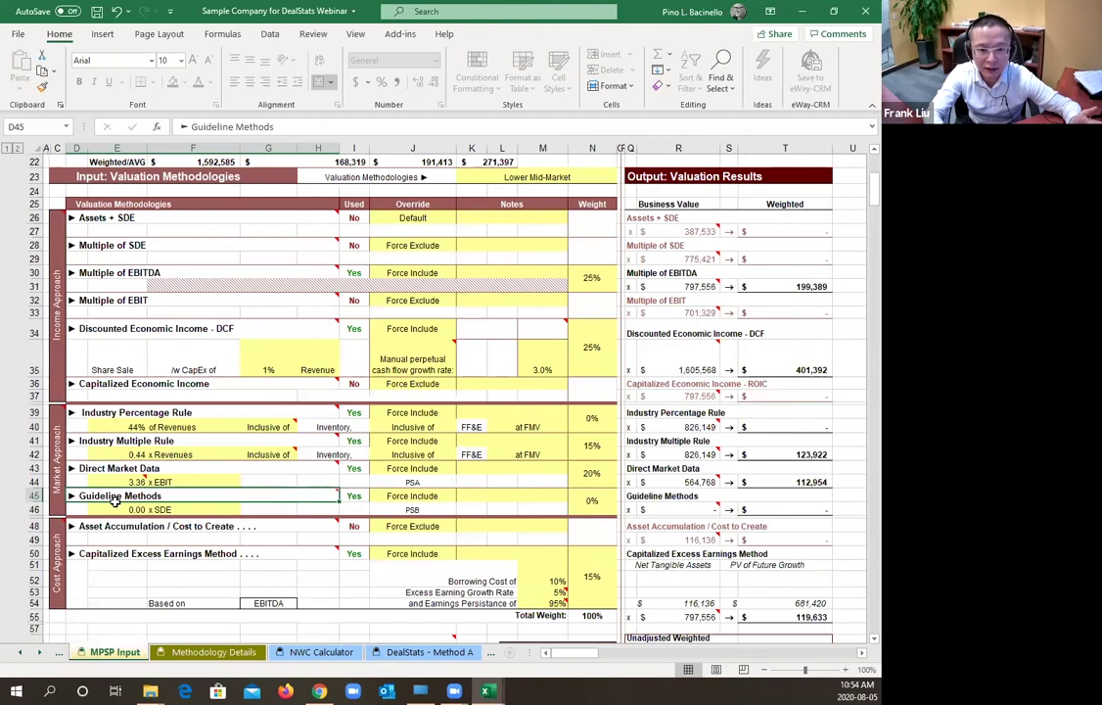
- Enter a Guideline Methods multiple of 2.5 in E46 and set its base to x EBITDA
left_click(122, 509)
type("2.5")
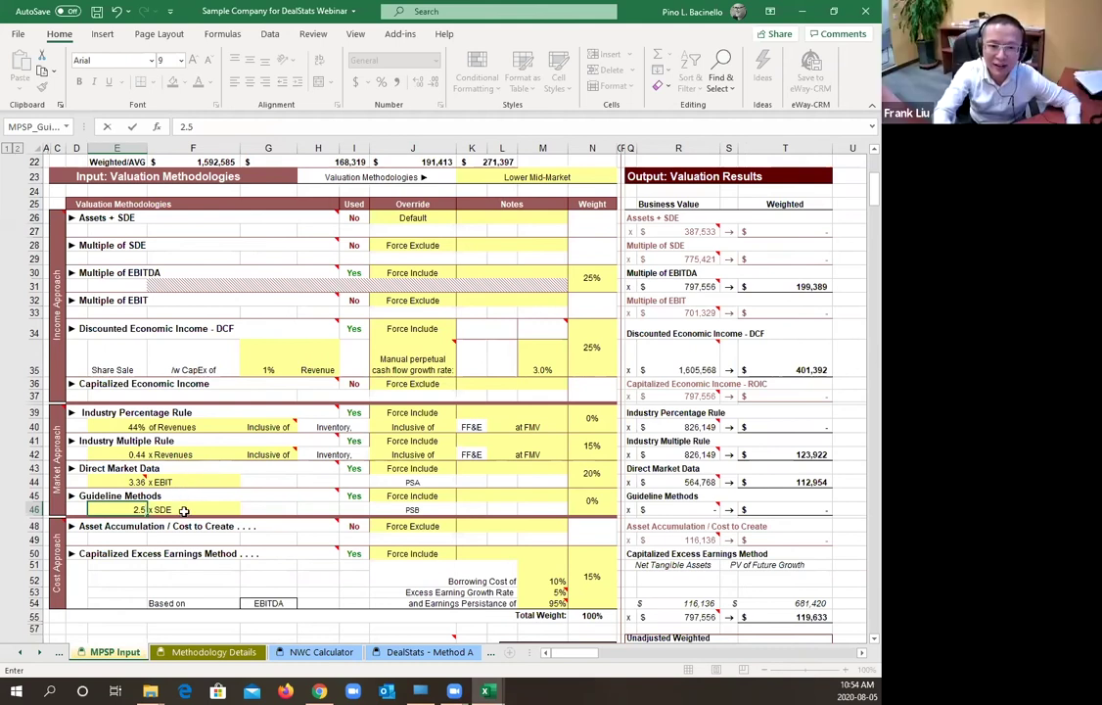
left_click(183, 510)
left_click(246, 509)
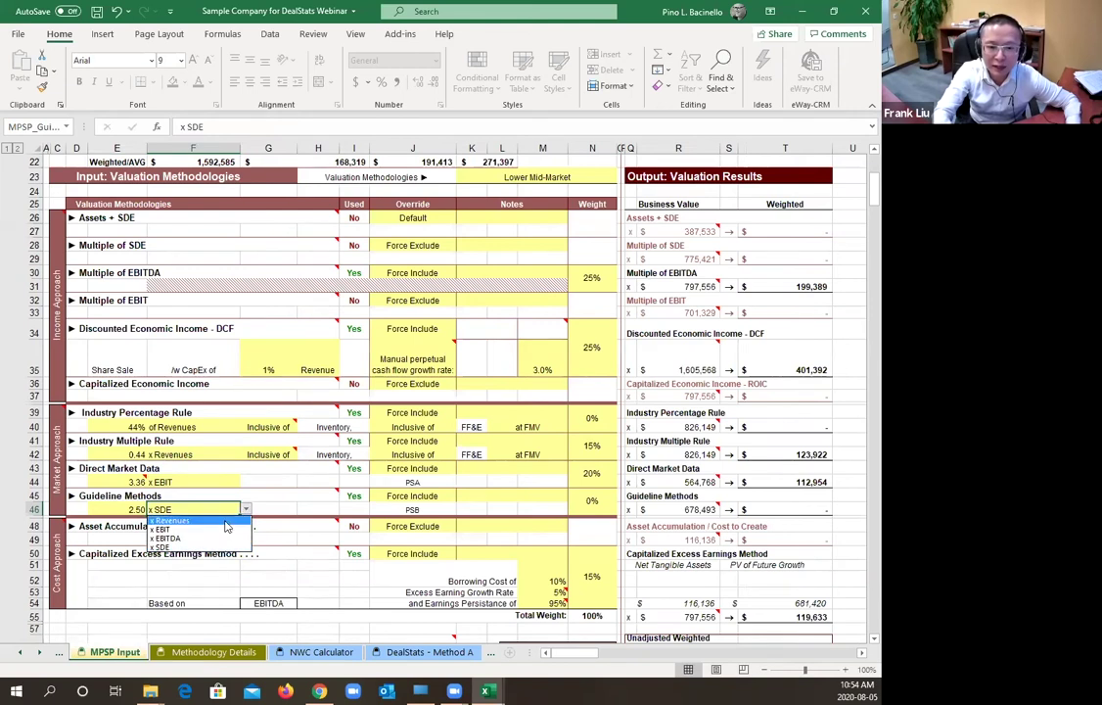
left_click(165, 537)
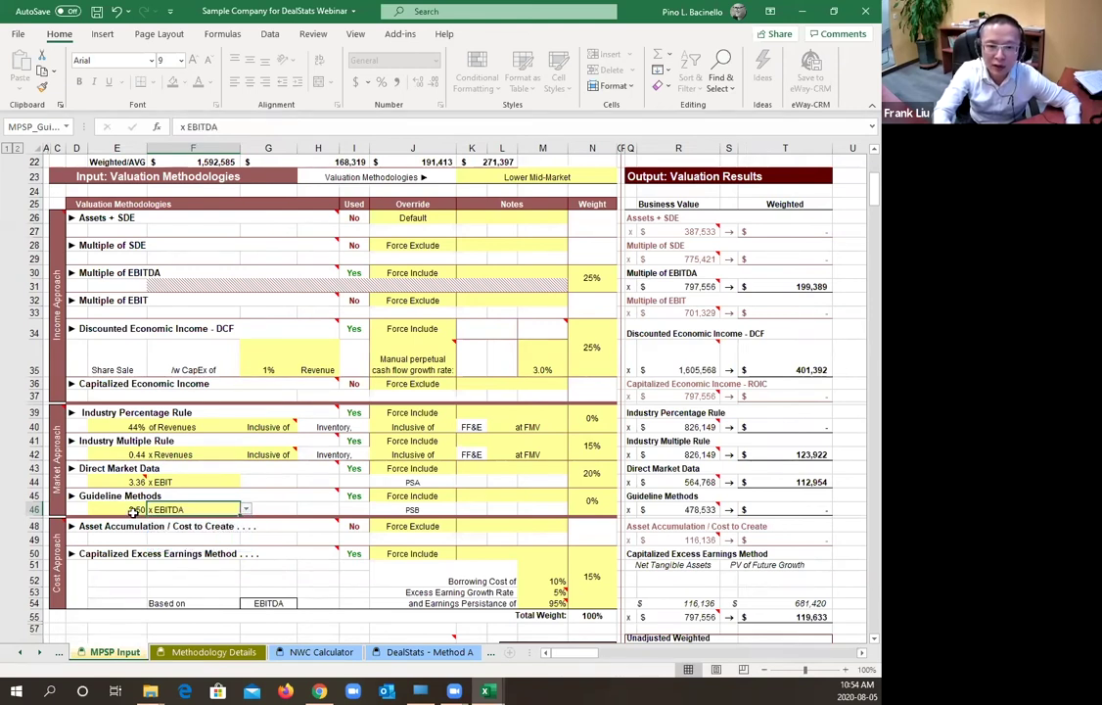
- Discount the Guideline Methods multiple in E46 with the formula =2.5*0.8
key("Left")
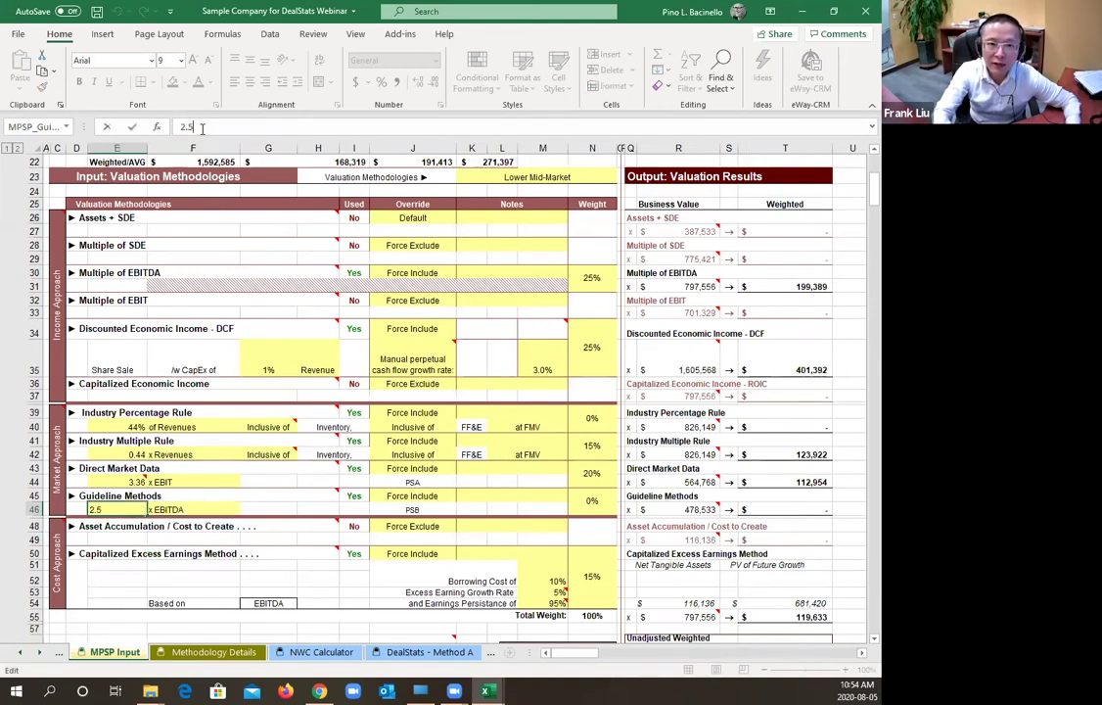
left_click(179, 125)
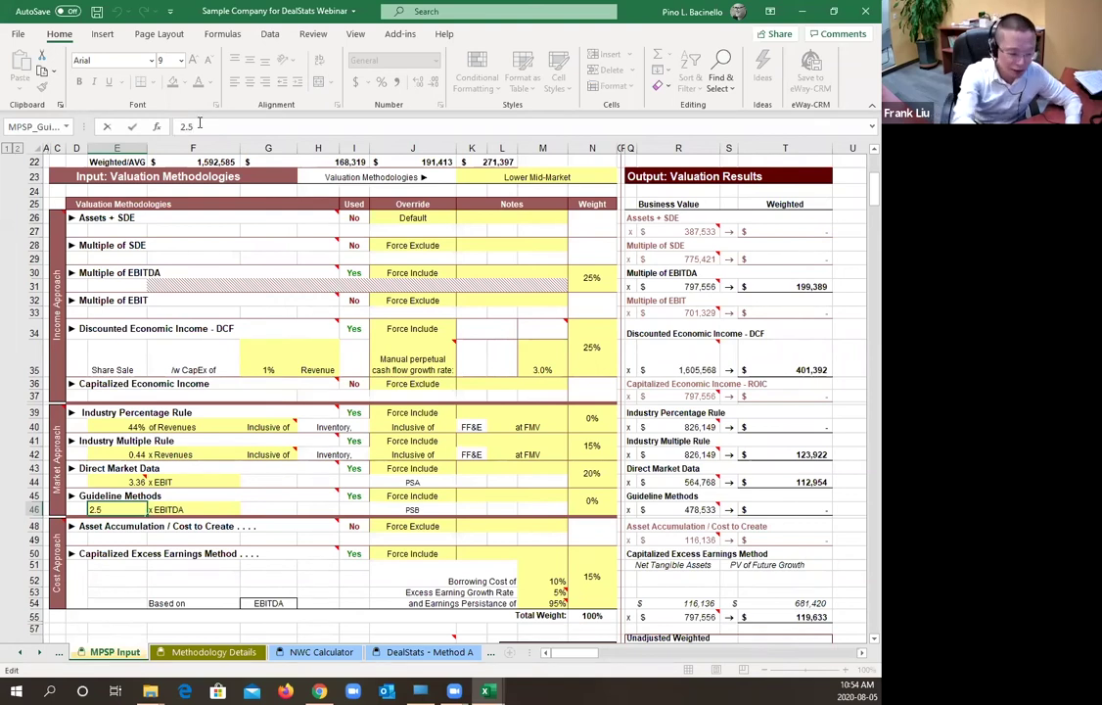
type("=2.5")
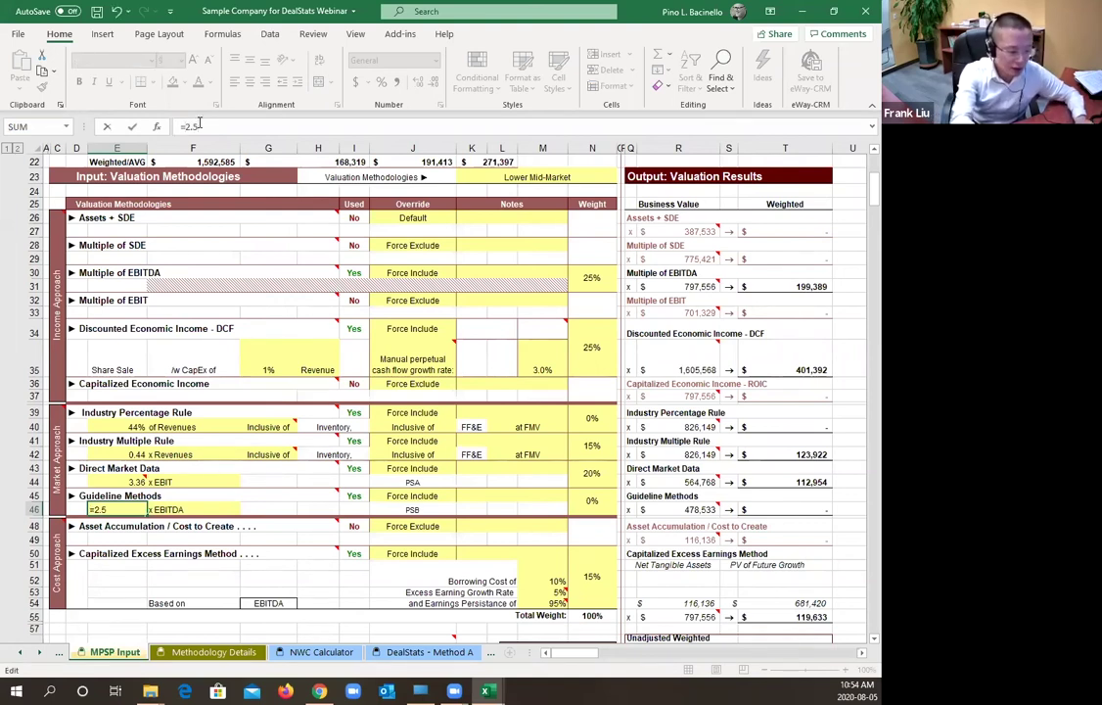
type("*0.8")
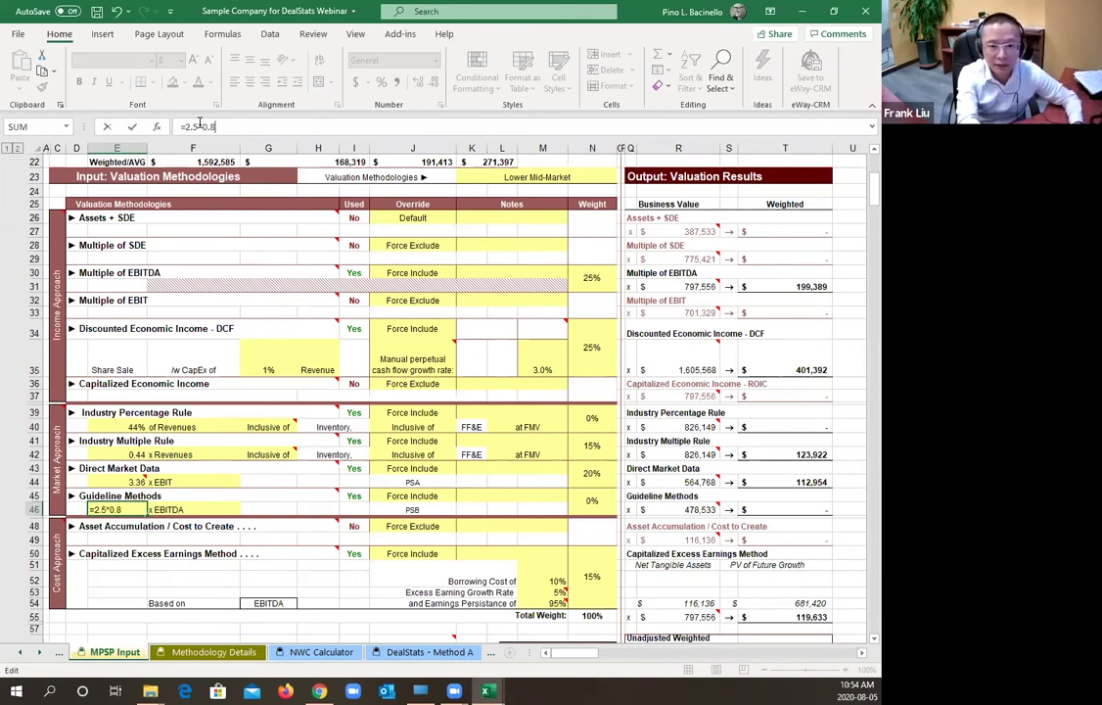
key("Return")
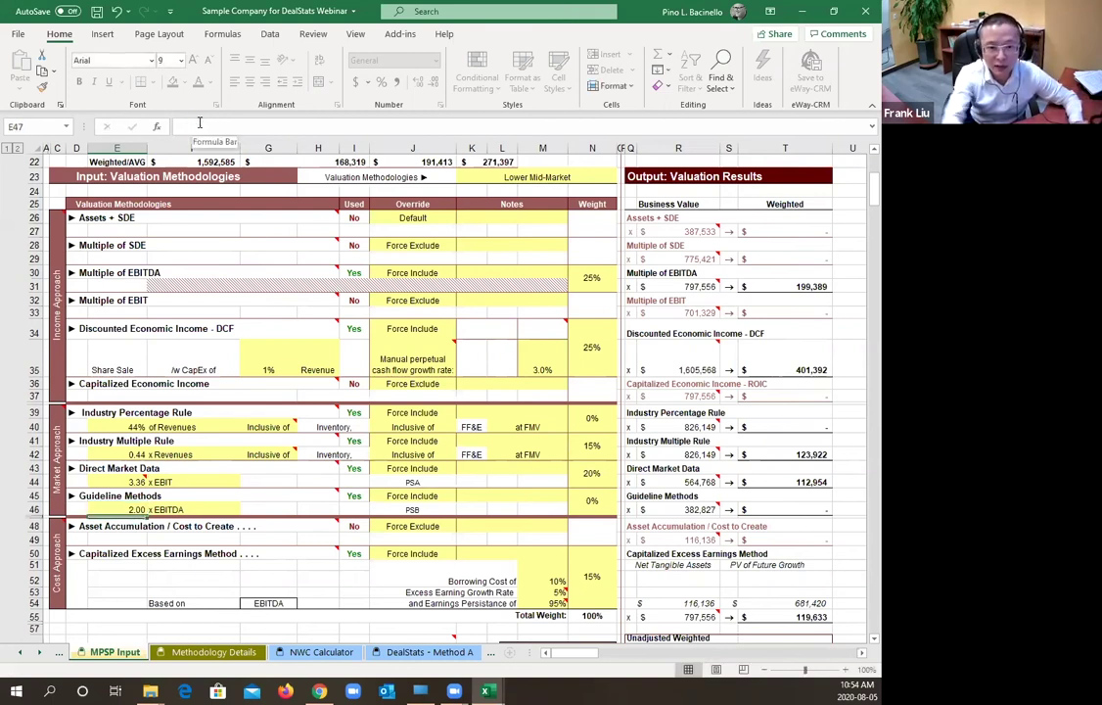
left_click(198, 508)
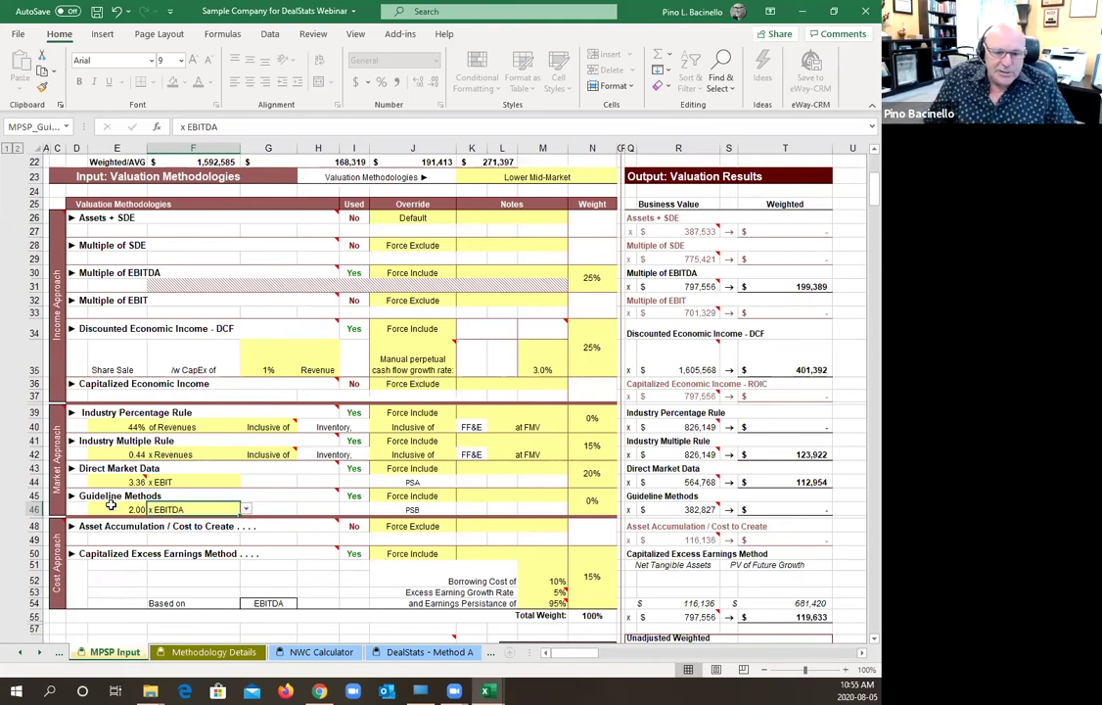
left_click(111, 504)
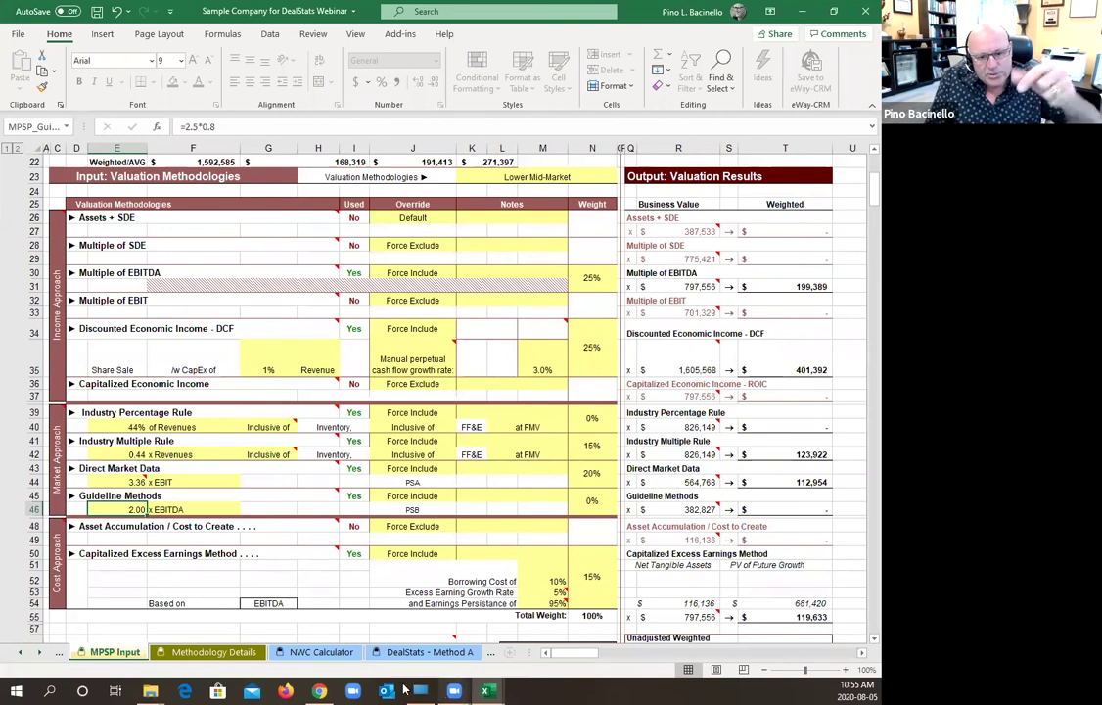
- Switch to DealStats in Chrome, filter the comparables to Public targets with no business description filter, review them, and return to the Excel workbook
left_click(320, 691)
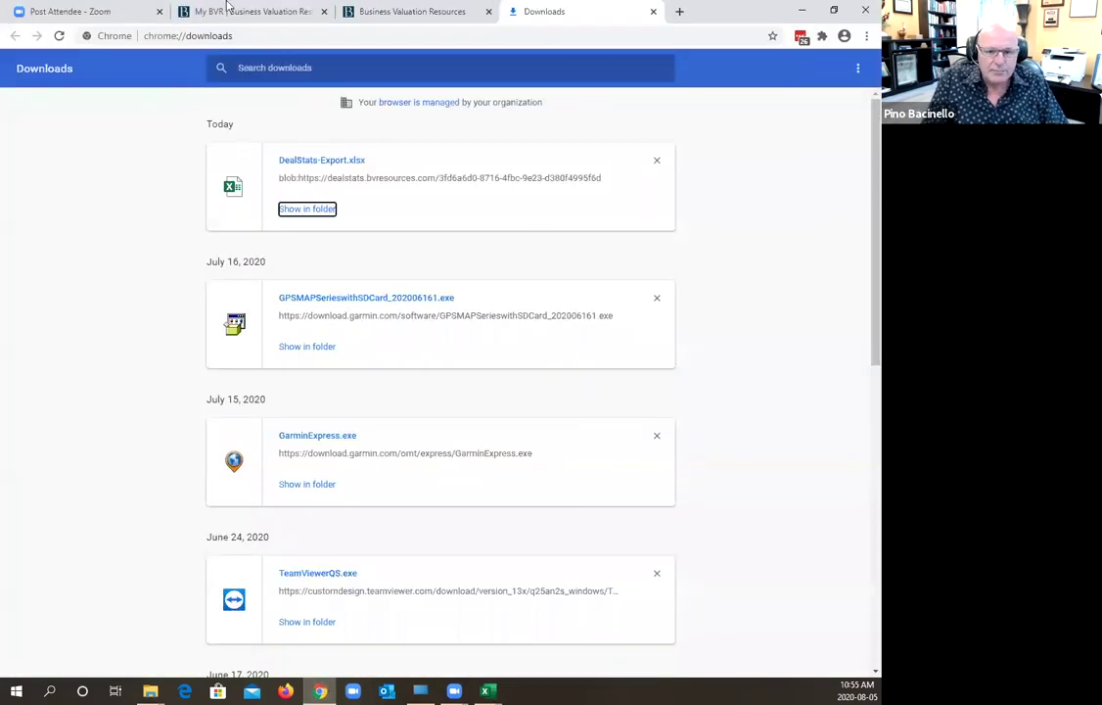
left_click(411, 11)
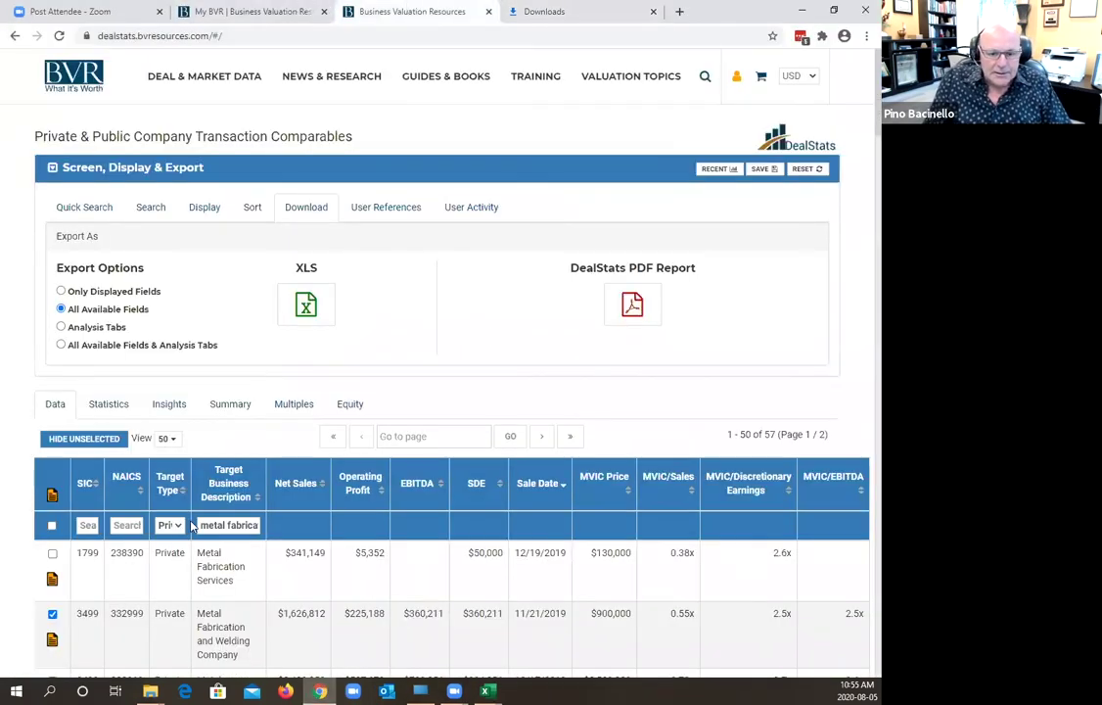
left_click(172, 530)
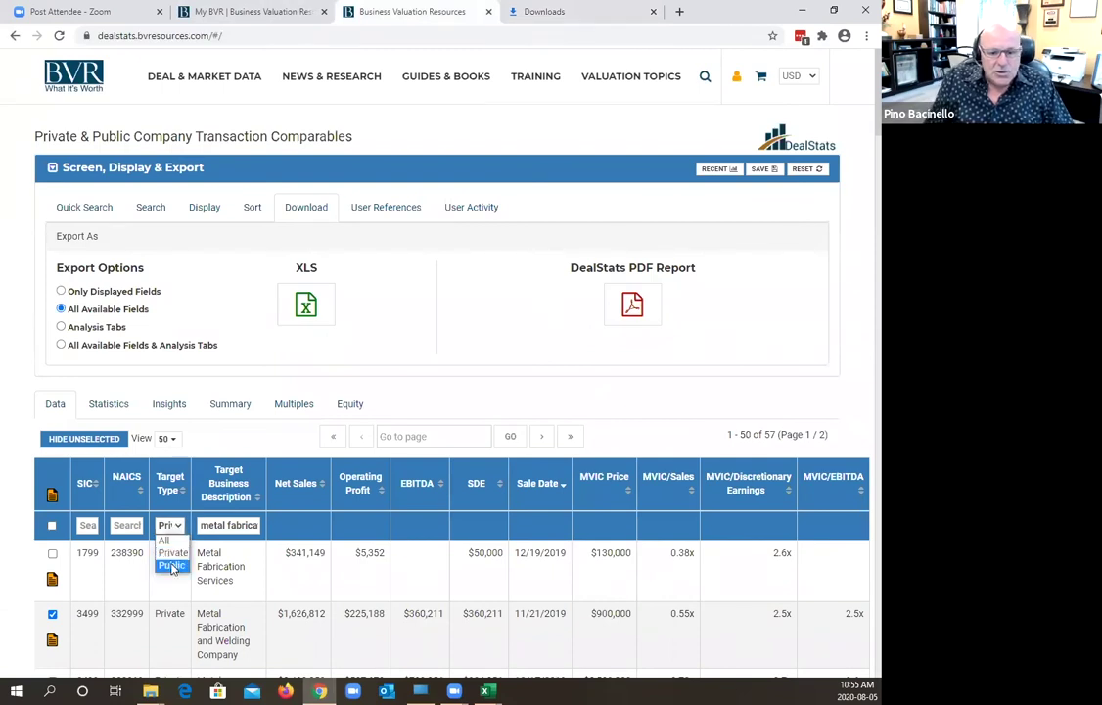
left_click(171, 567)
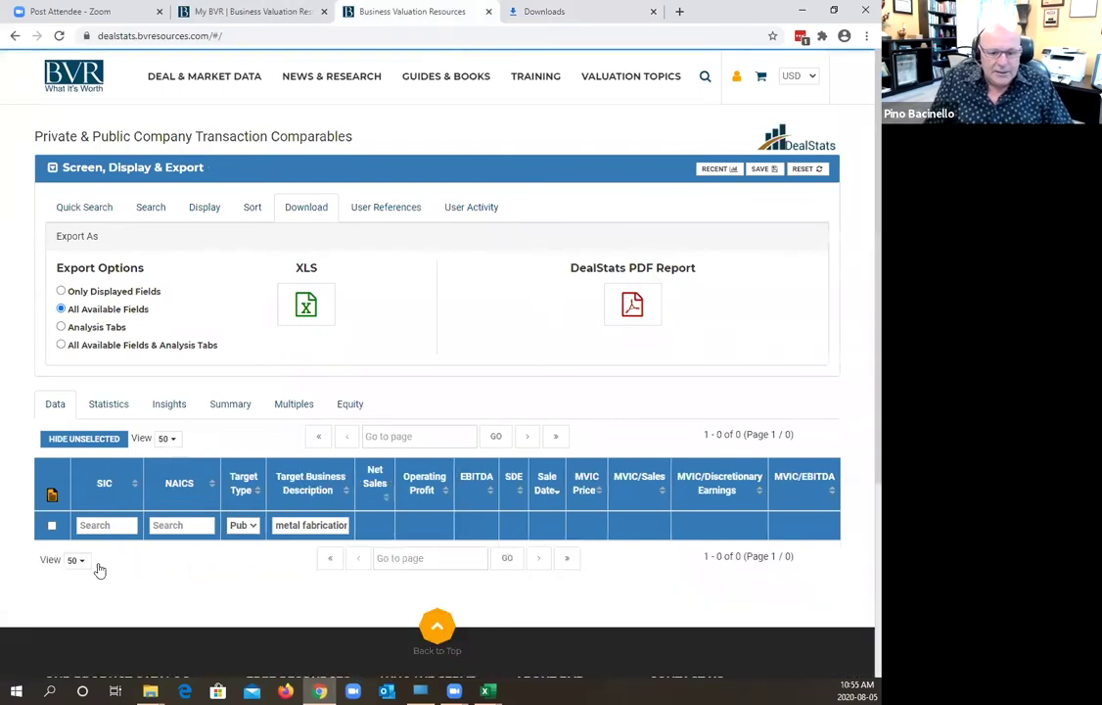
left_click_drag(276, 525, 455, 519)
key("BackSpace")
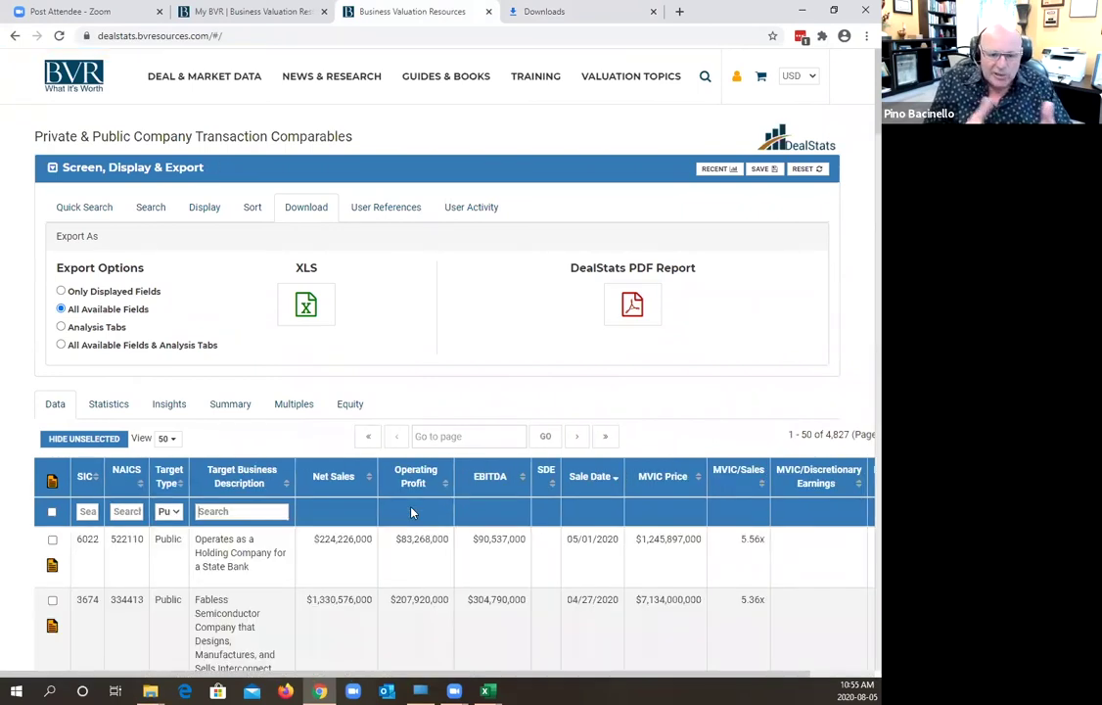
scroll(411, 512, "down", 2)
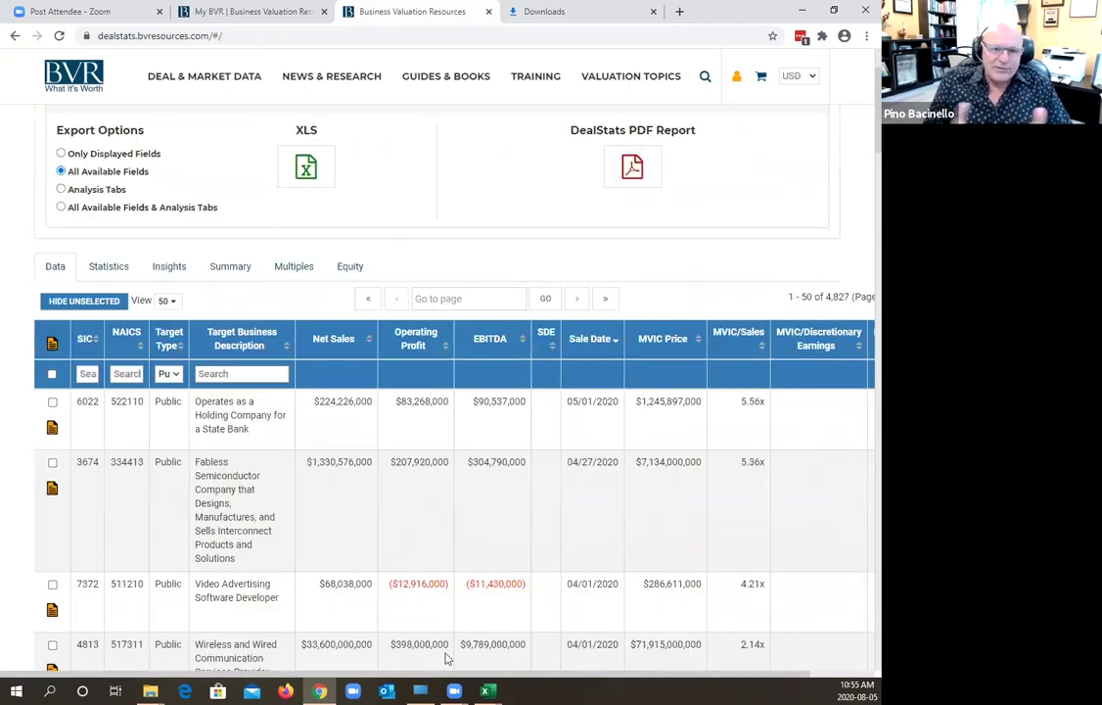
mouse_move(479, 690)
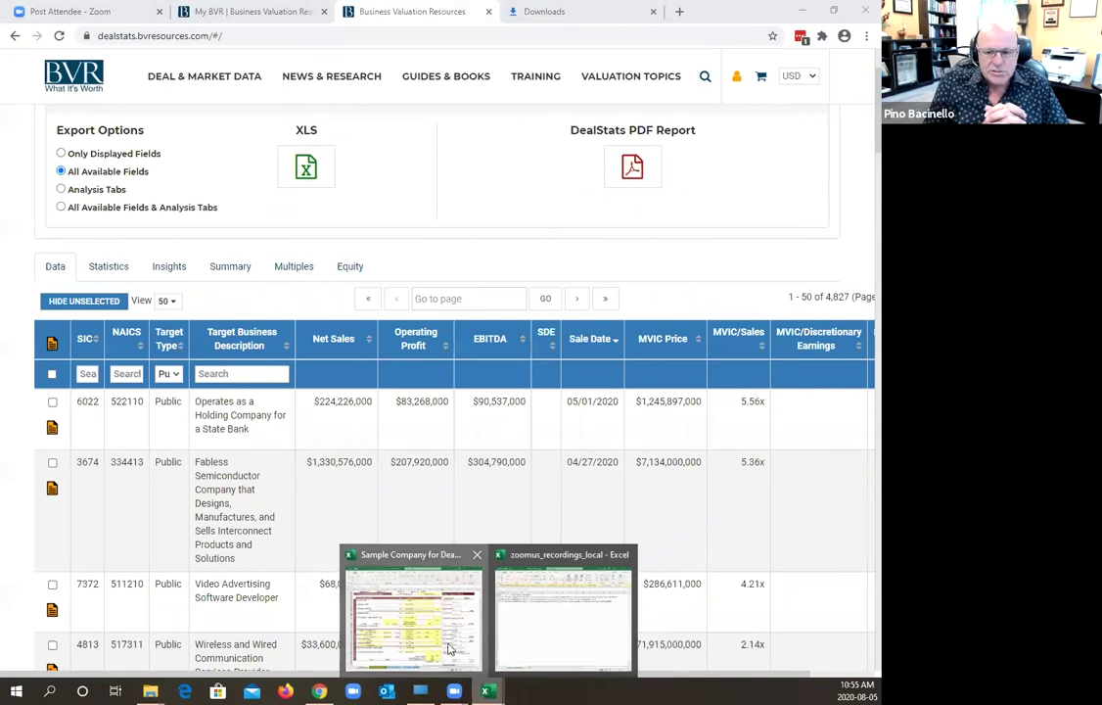
left_click(448, 649)
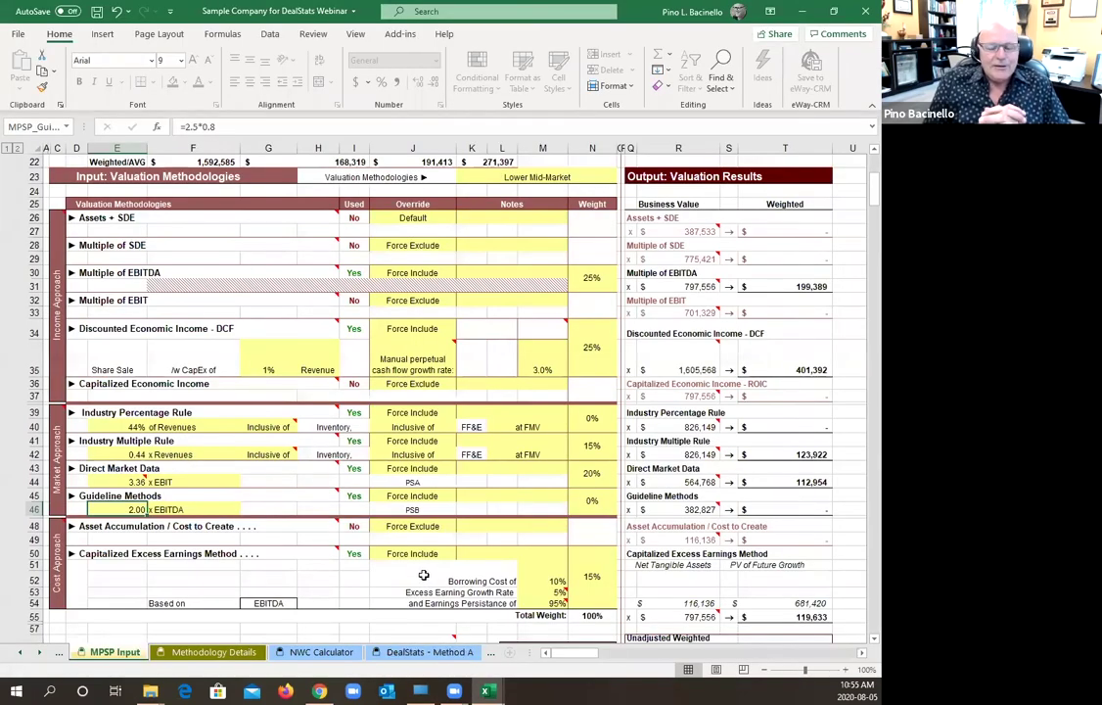
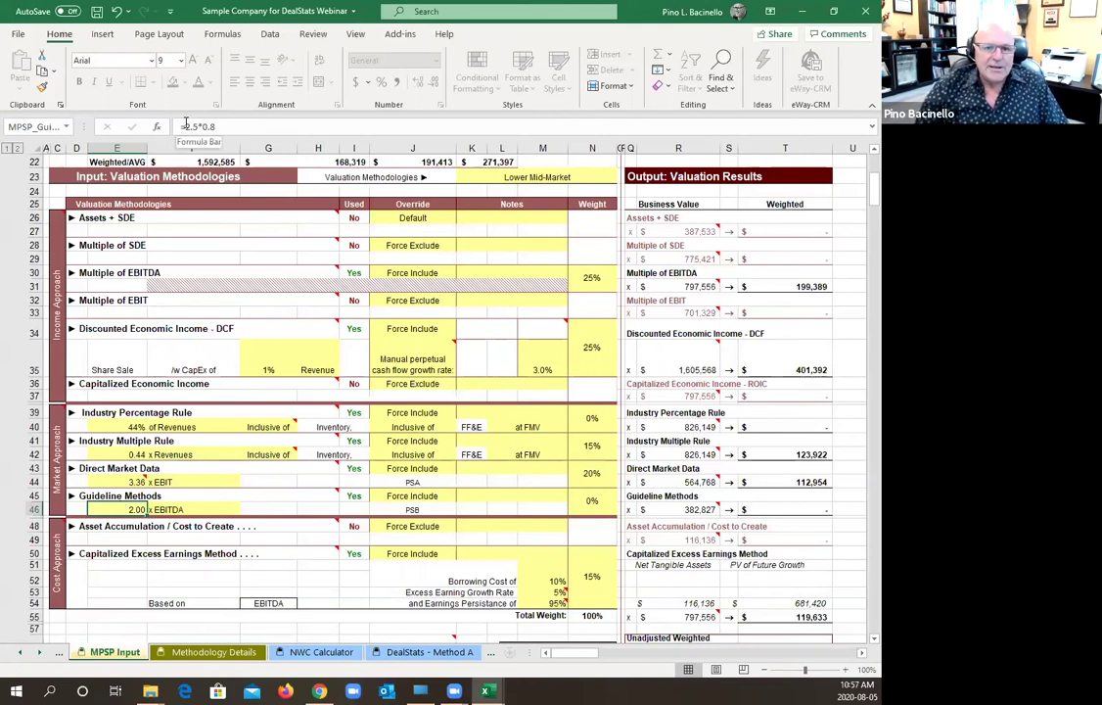
- Try to link the Guideline Methods multiple in E46 to cell E49
left_click_drag(182, 126, 289, 120)
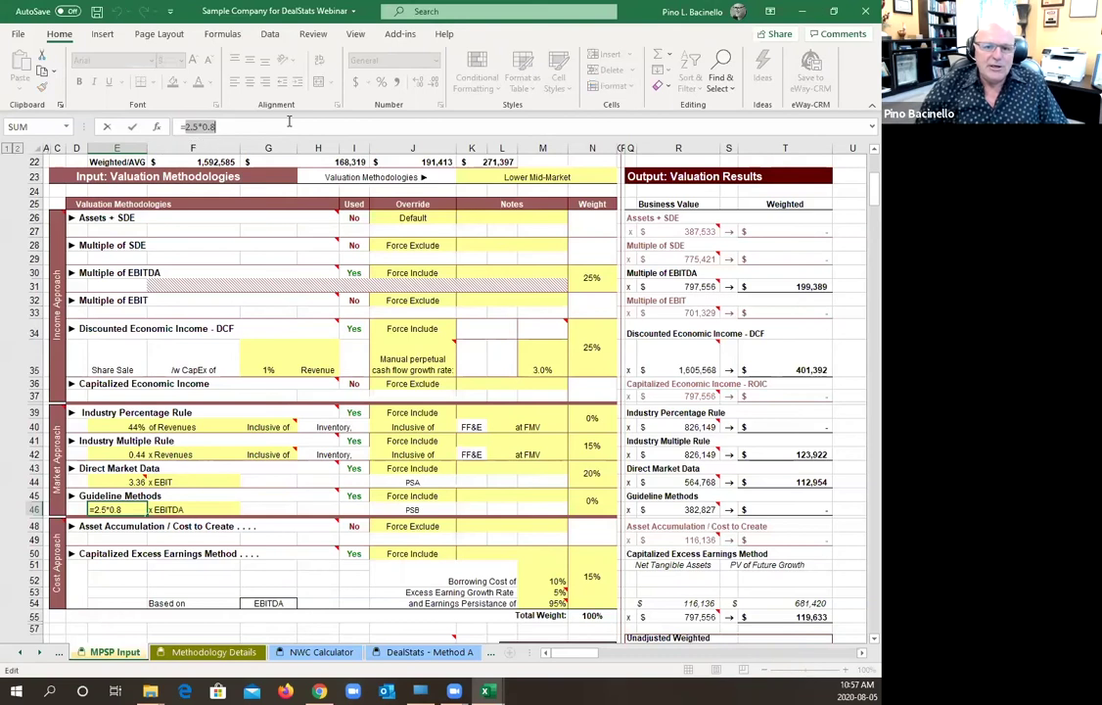
type("=")
left_click(276, 536)
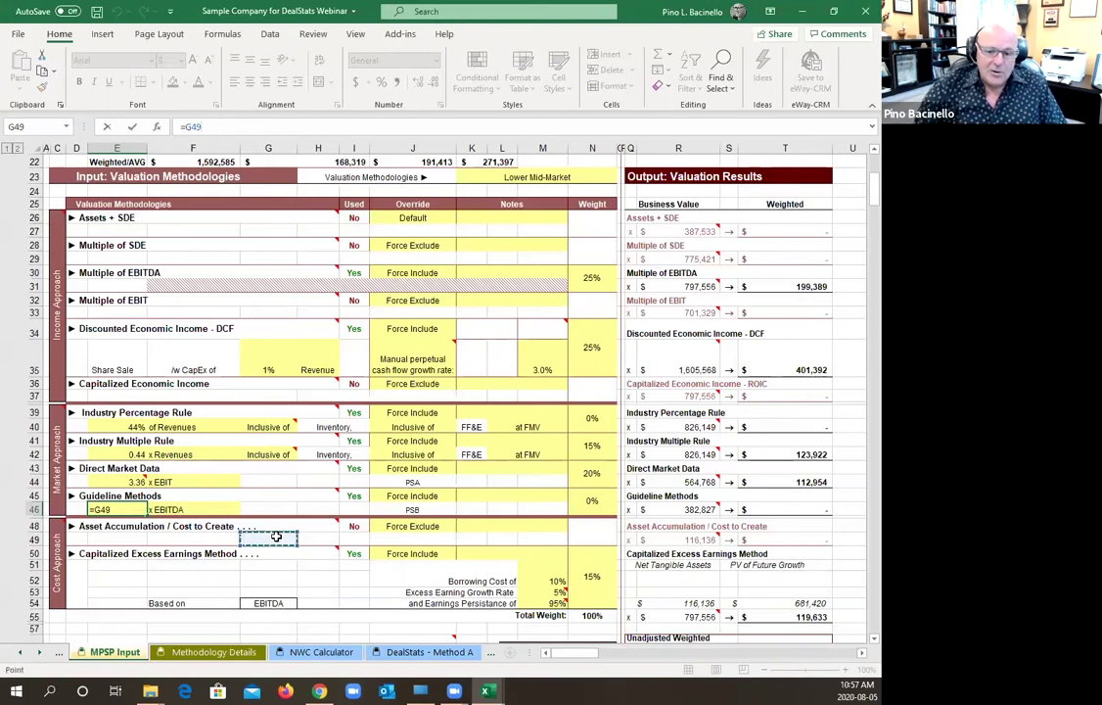
left_click(125, 534)
mouse_move(157, 486)
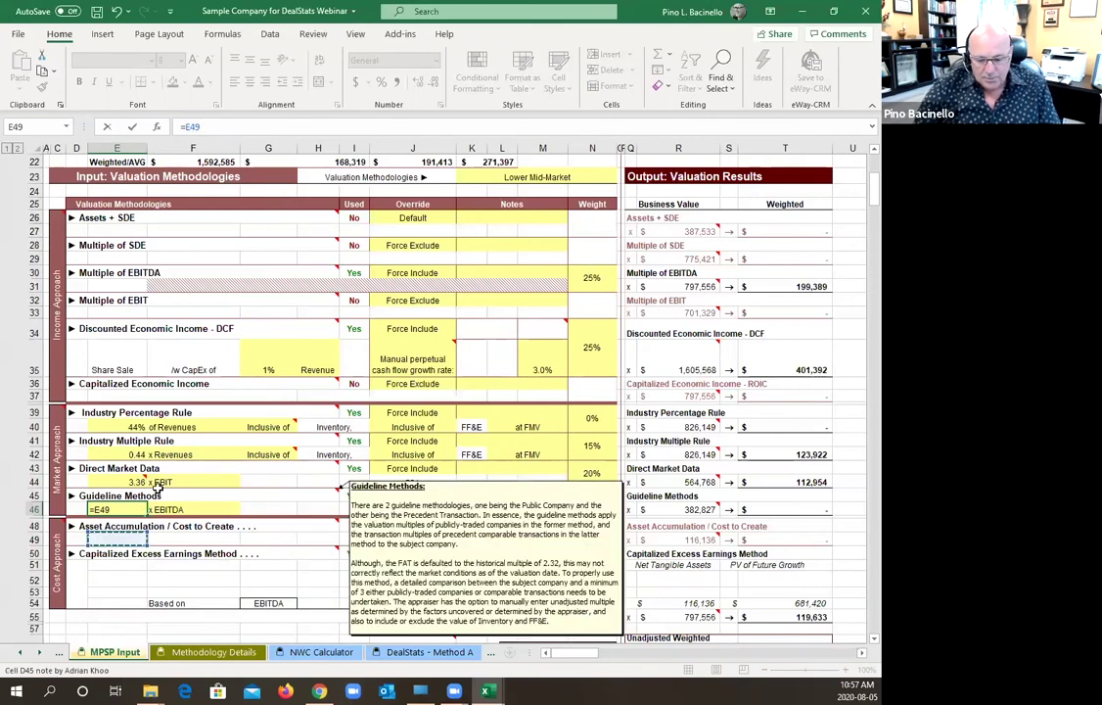
key("Return")
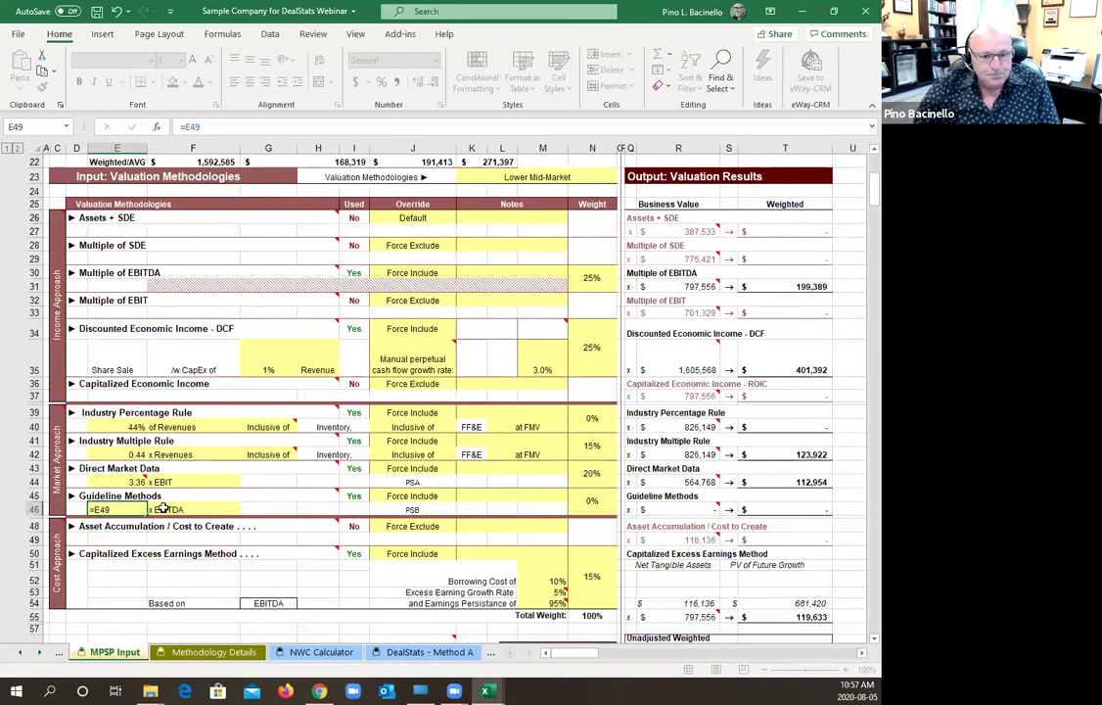
- Add a comment reading "asdfas" to the Guideline Methods multiple in E46
mouse_move(118, 527)
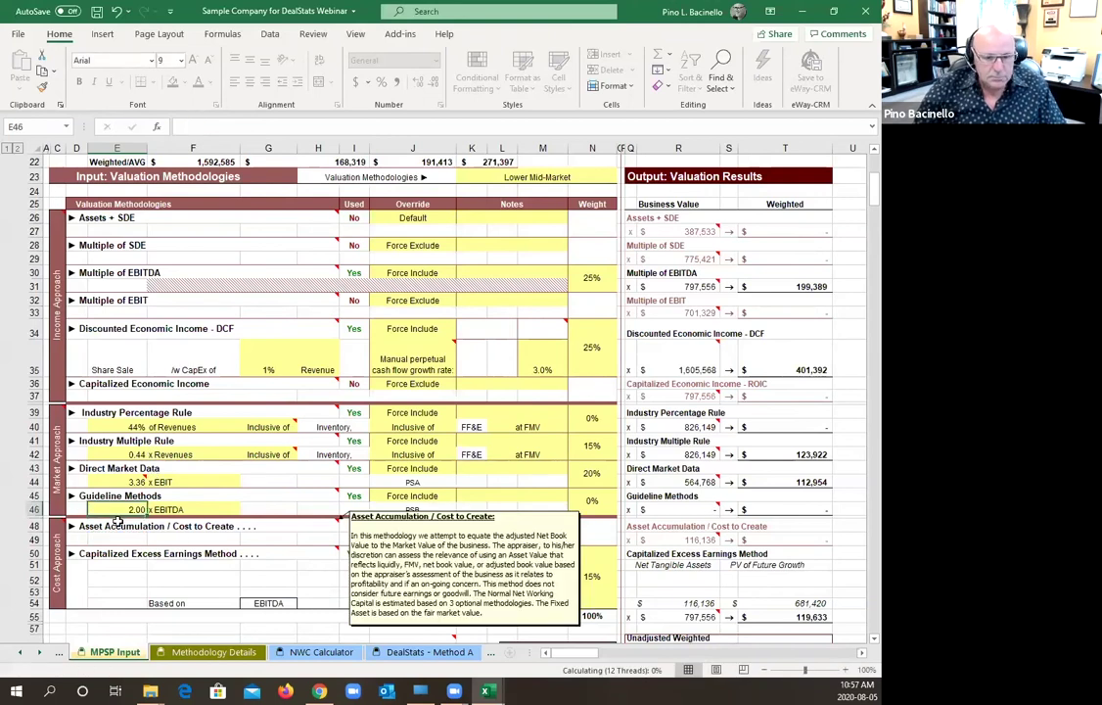
right_click(132, 498)
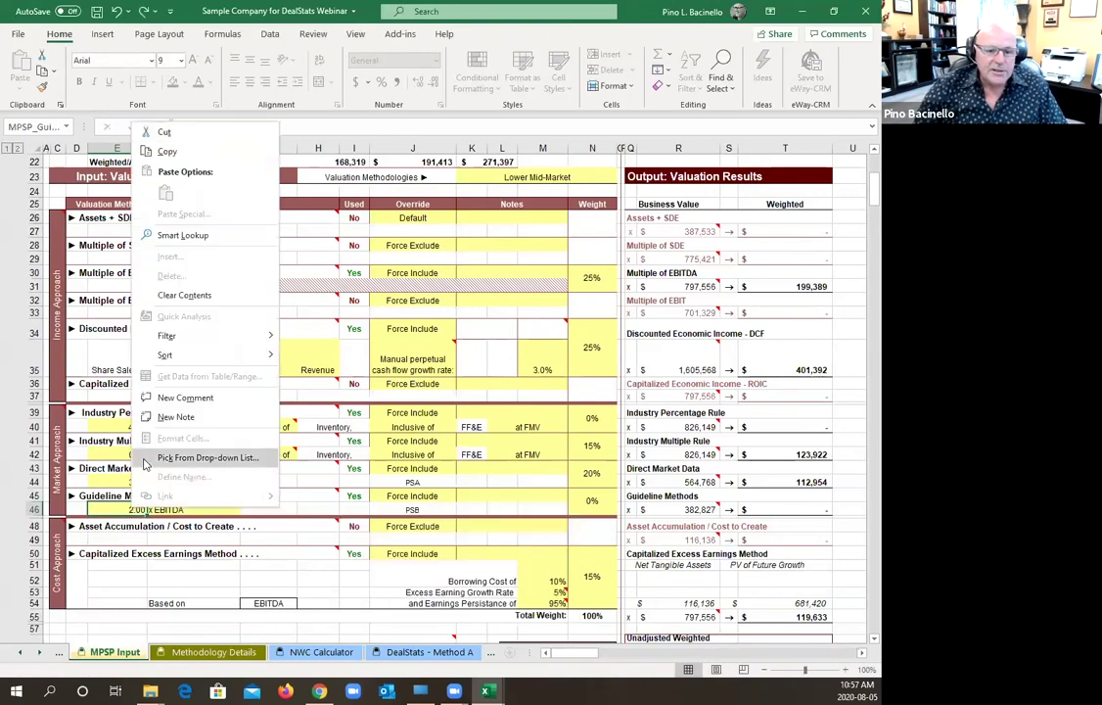
left_click(165, 396)
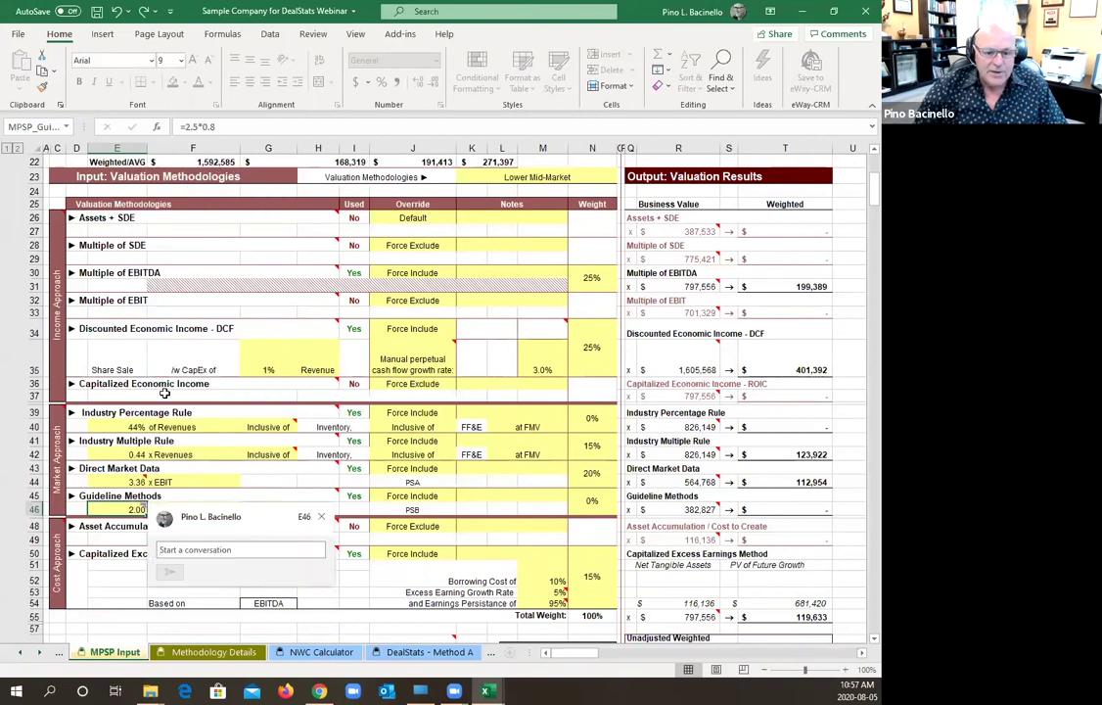
type("asdfas")
key("alt+x")
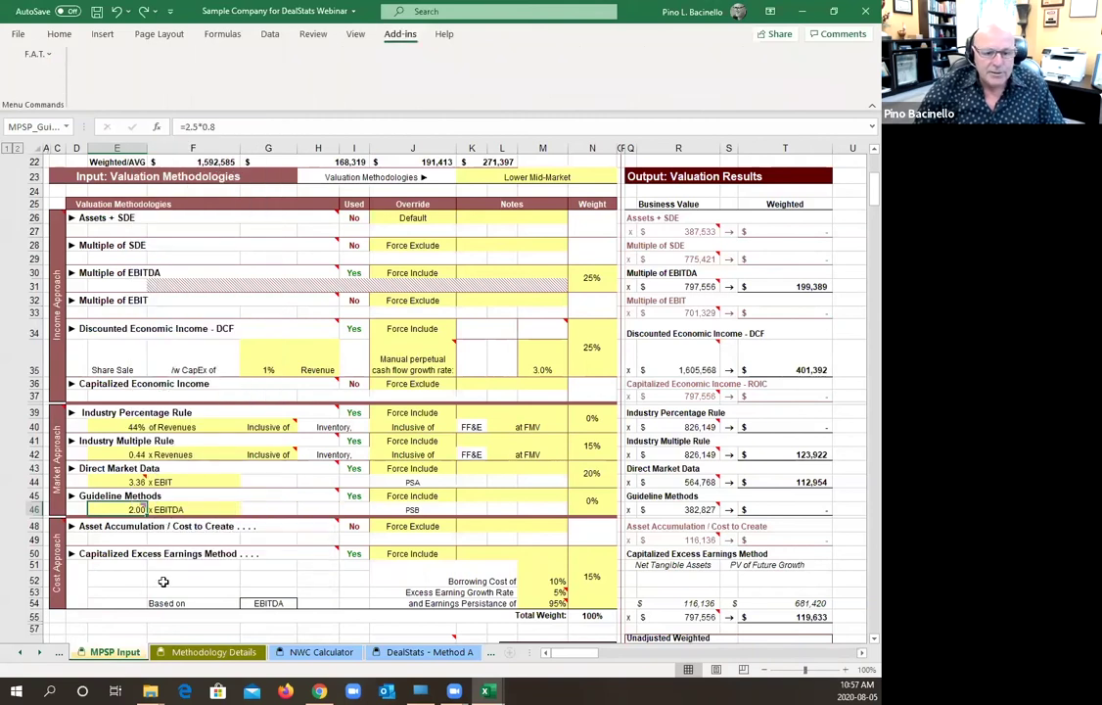
left_click(251, 536)
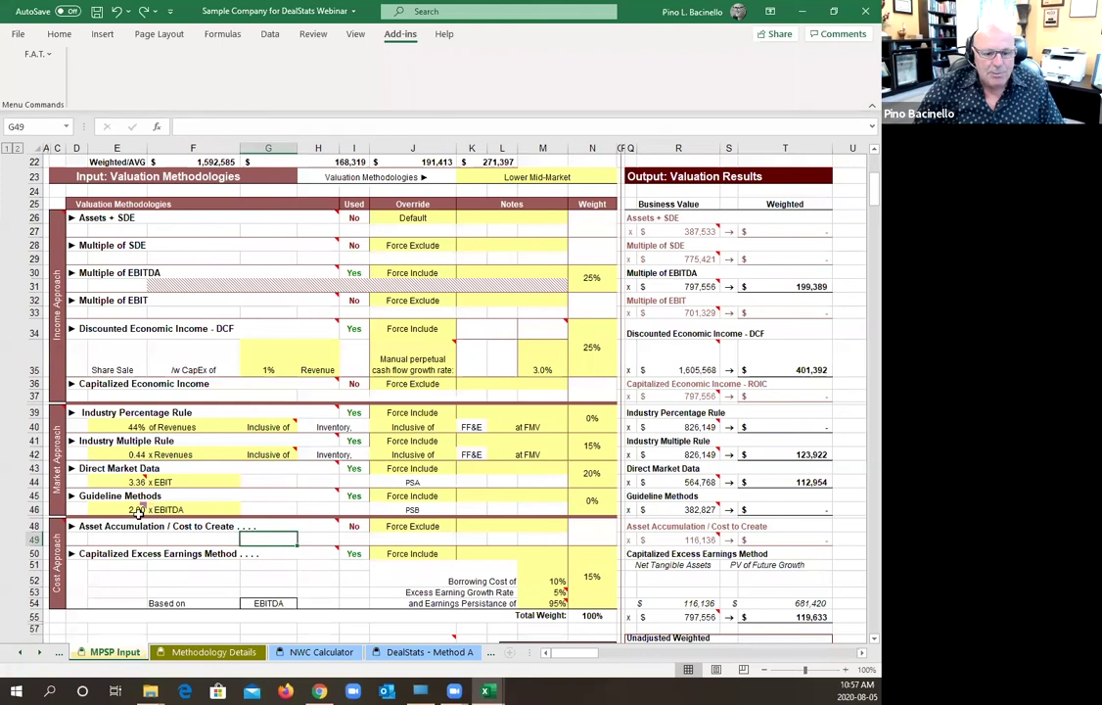
- Review the comment on the Guideline Methods multiple in E46, the basis options available for it, and the formula behind it
mouse_move(134, 507)
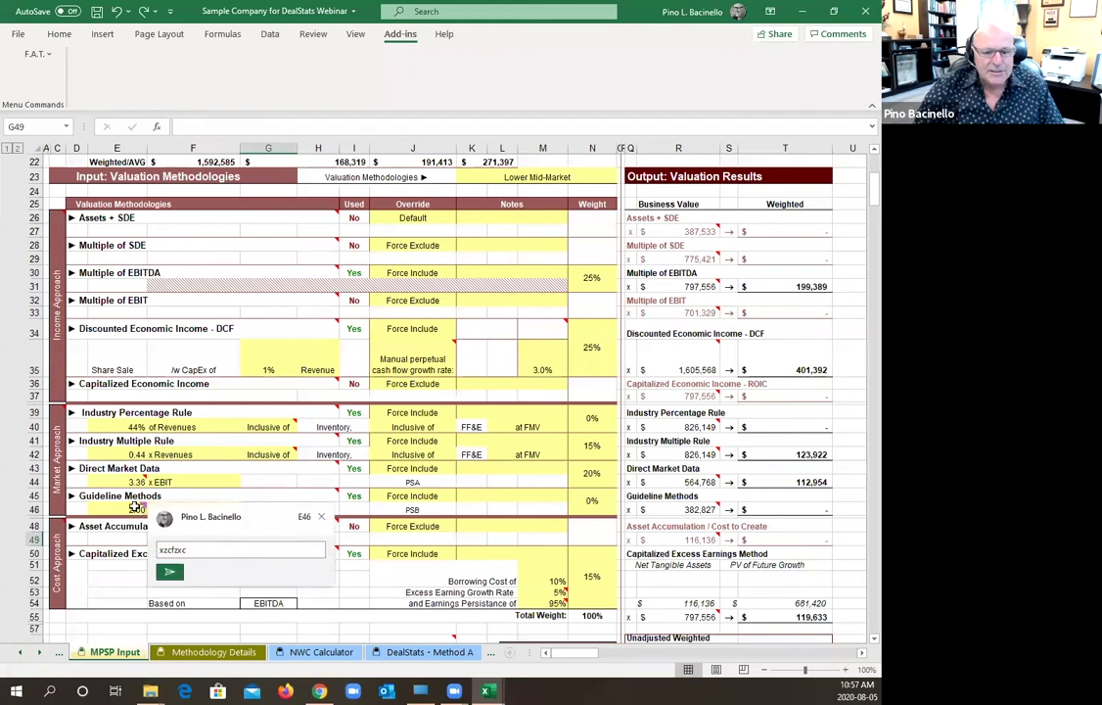
left_click(276, 485)
mouse_move(134, 508)
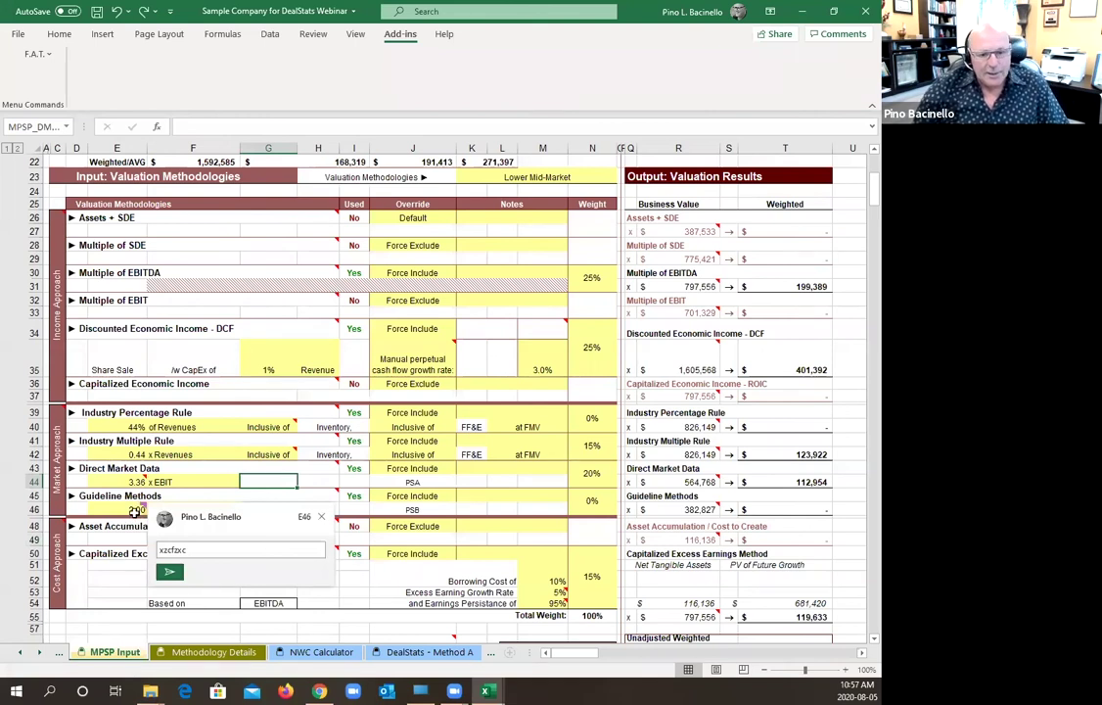
left_click(354, 587)
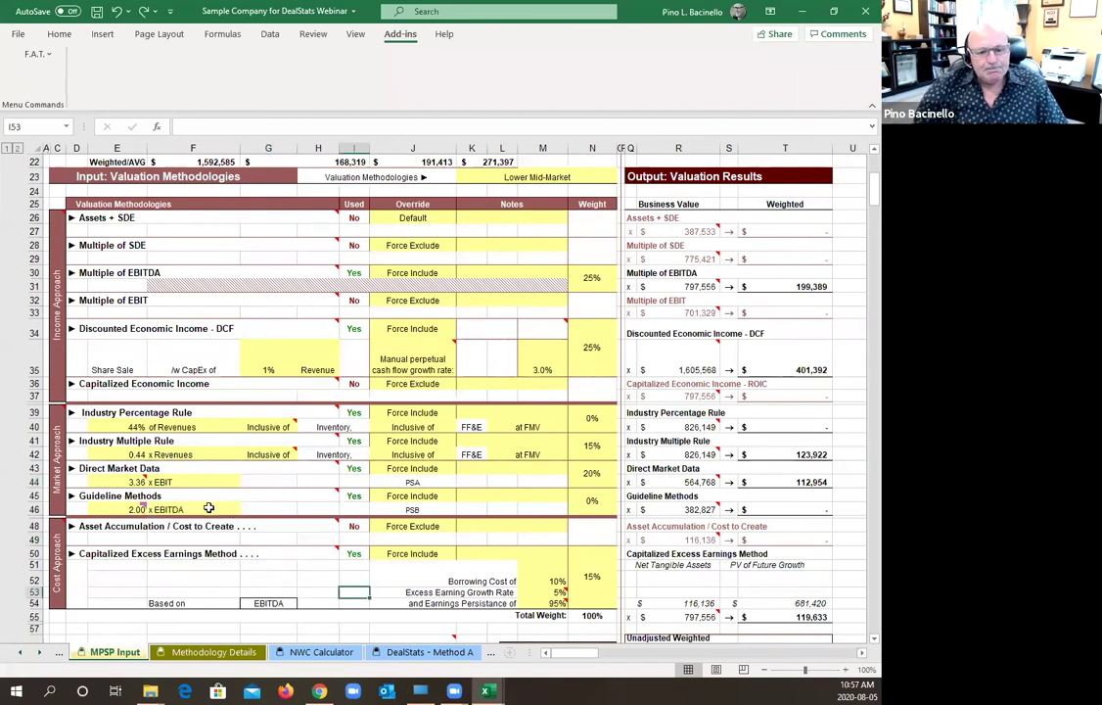
left_click(227, 511)
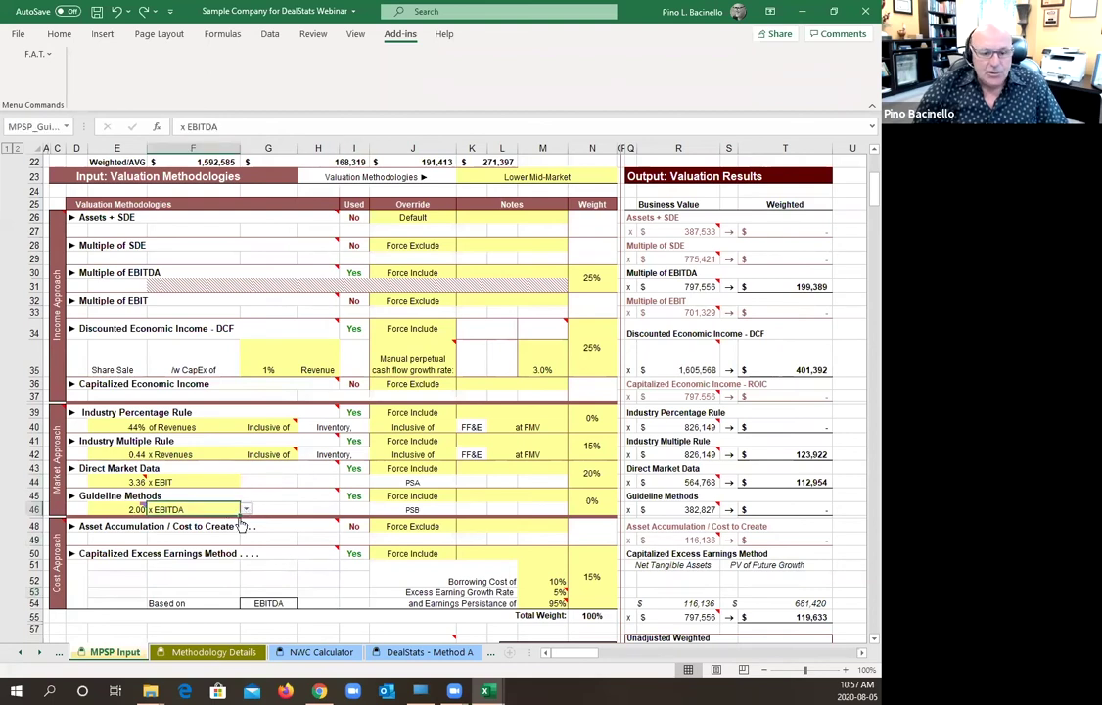
left_click(246, 510)
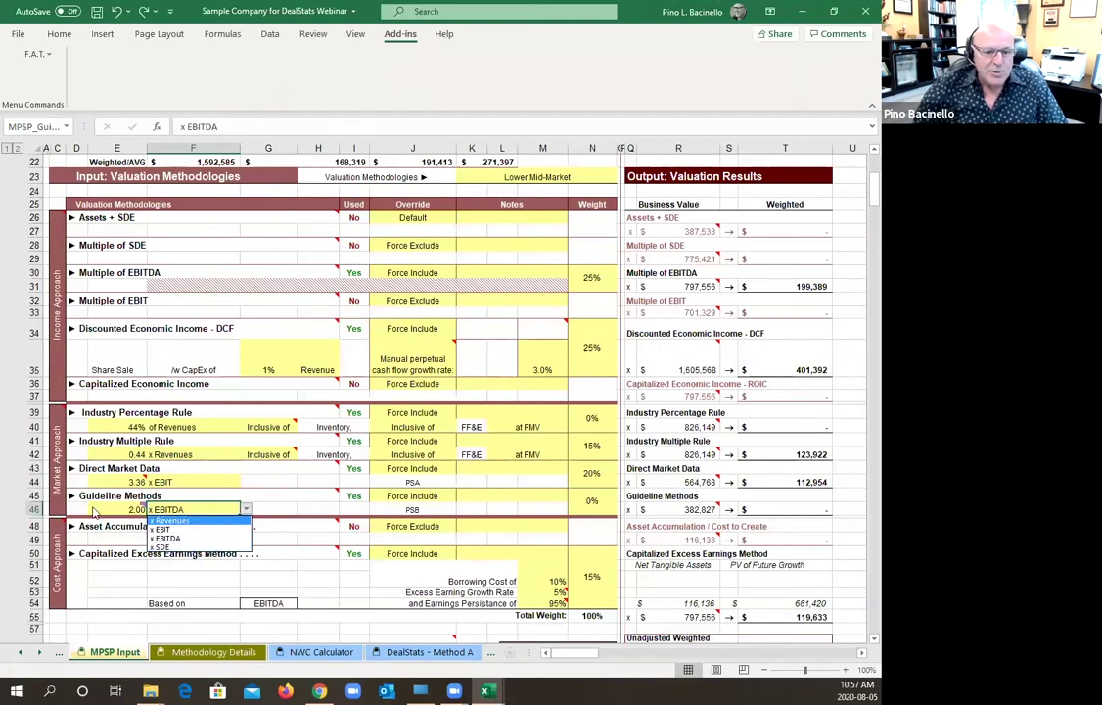
key("Escape")
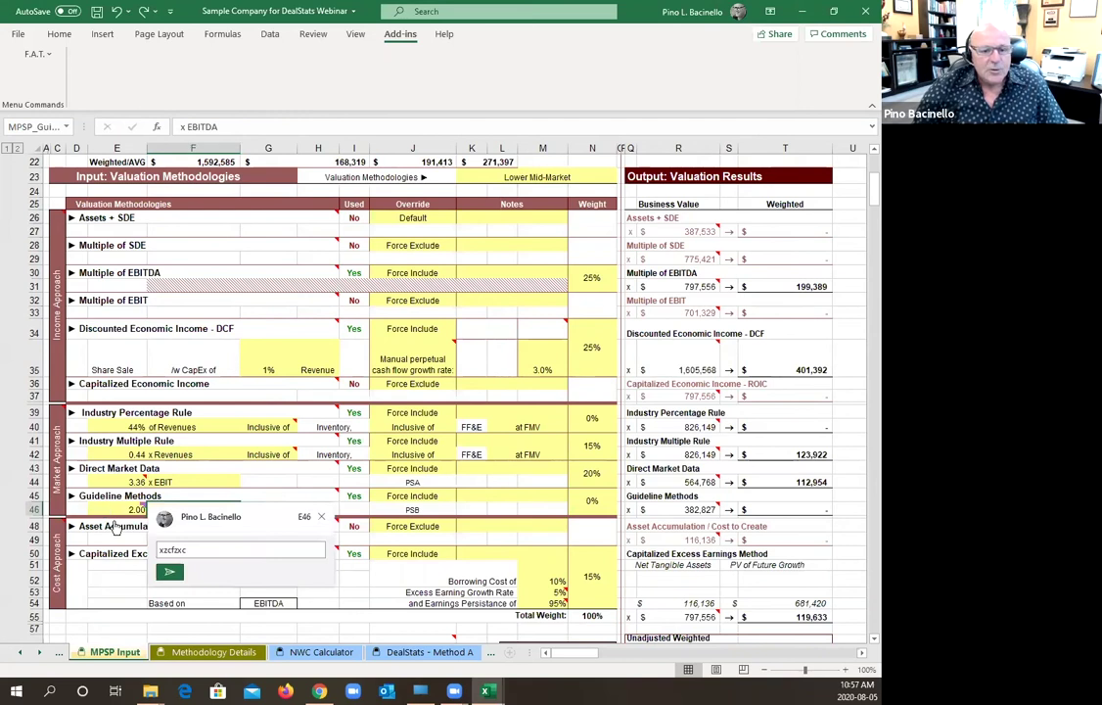
left_click(115, 524)
left_click(123, 507)
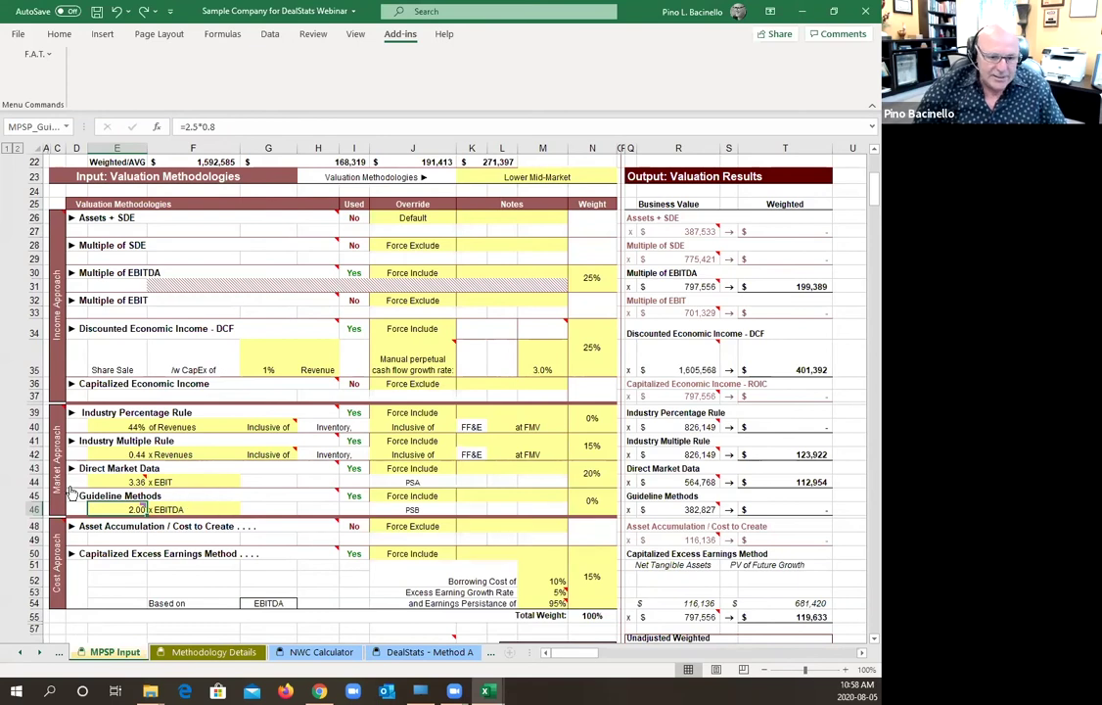
mouse_move(167, 511)
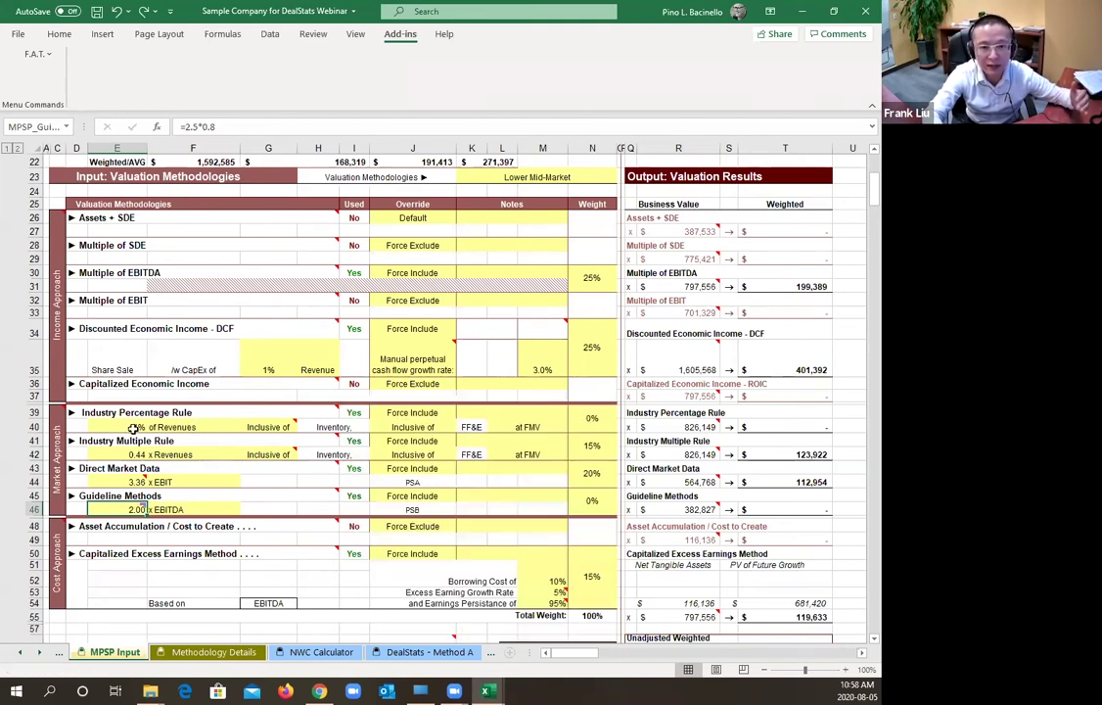
- Set the inventory treatment of the Industry Percentage Rule in G40 to Plus Average
left_click(221, 426)
mouse_move(289, 422)
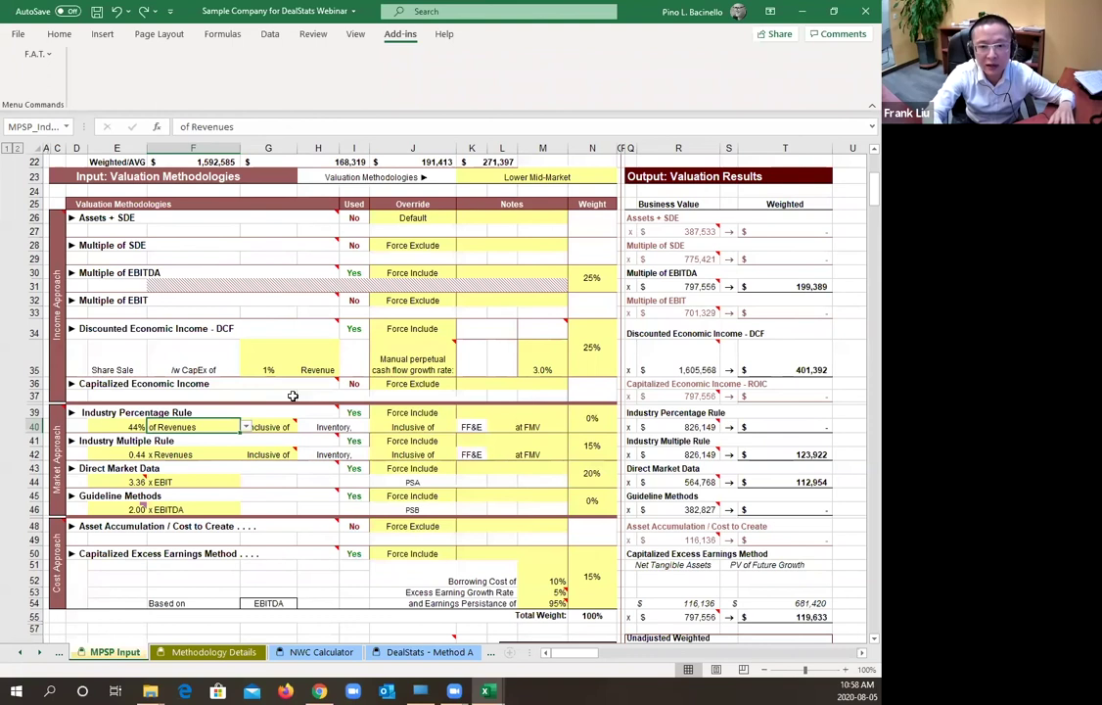
left_click(290, 396)
mouse_move(267, 445)
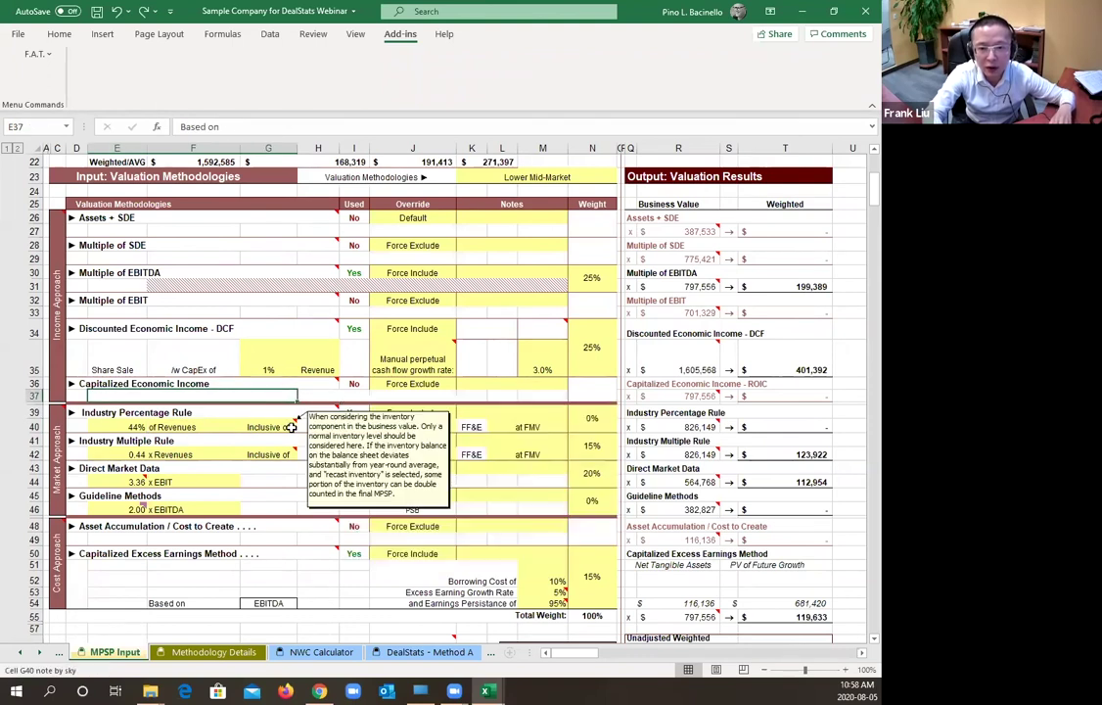
left_click(290, 425)
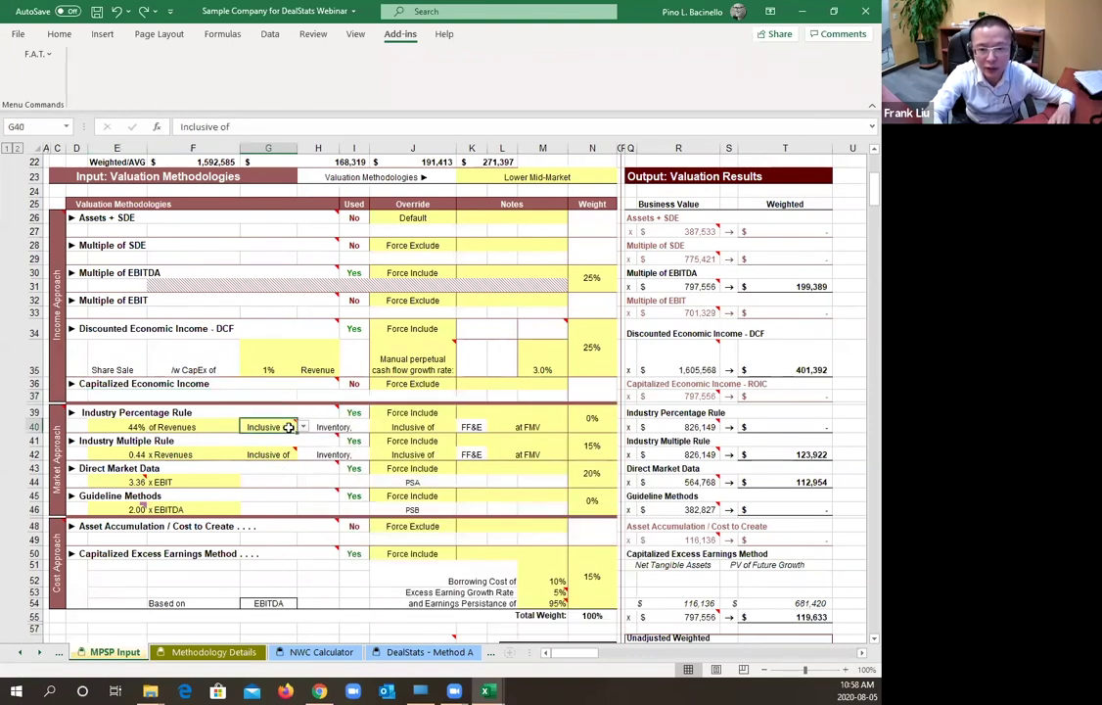
left_click(303, 428)
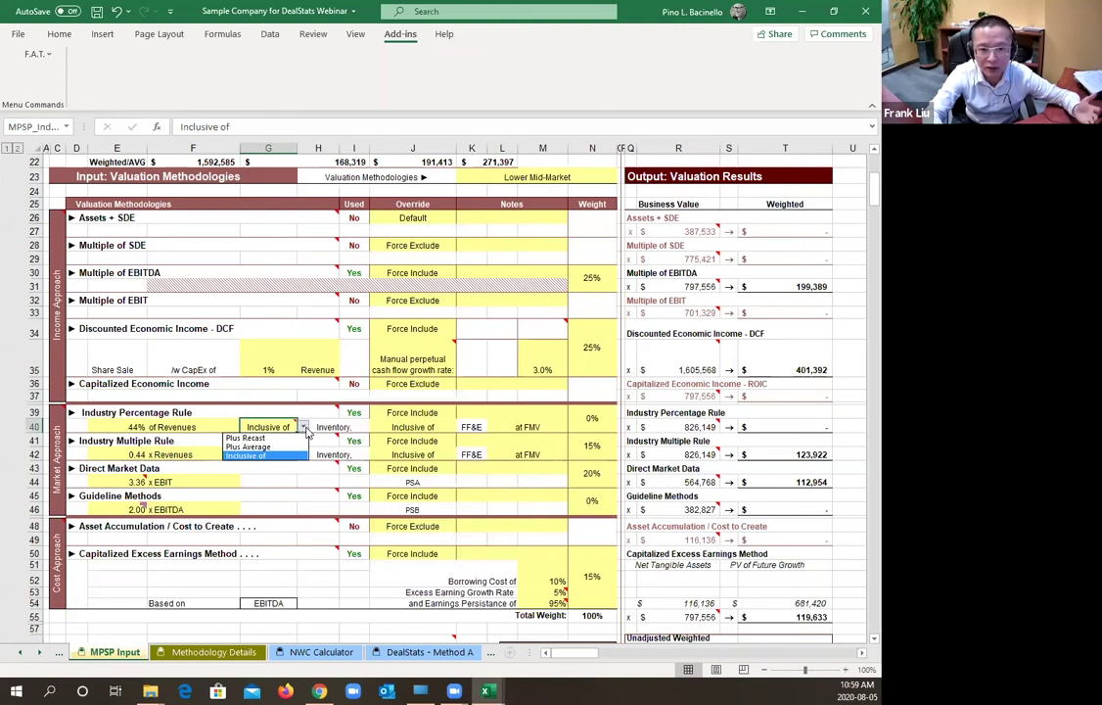
left_click(285, 447)
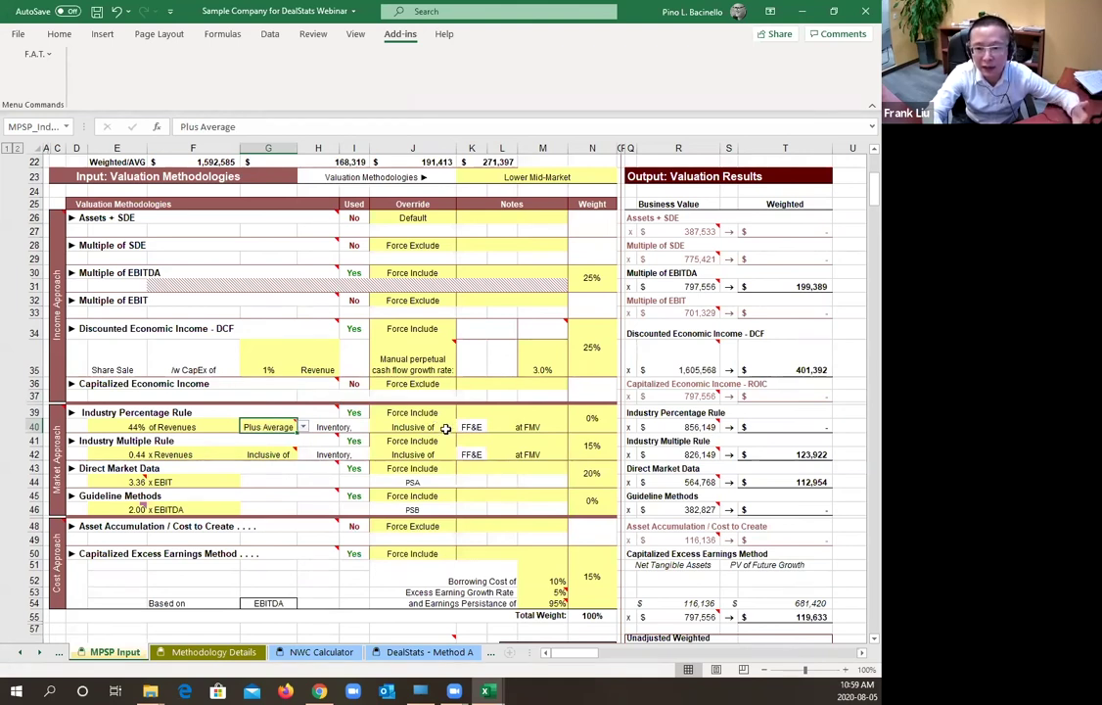
- Set the FF&E valuation basis of the Industry Percentage Rule to at NBV
left_click(543, 426)
left_click(573, 428)
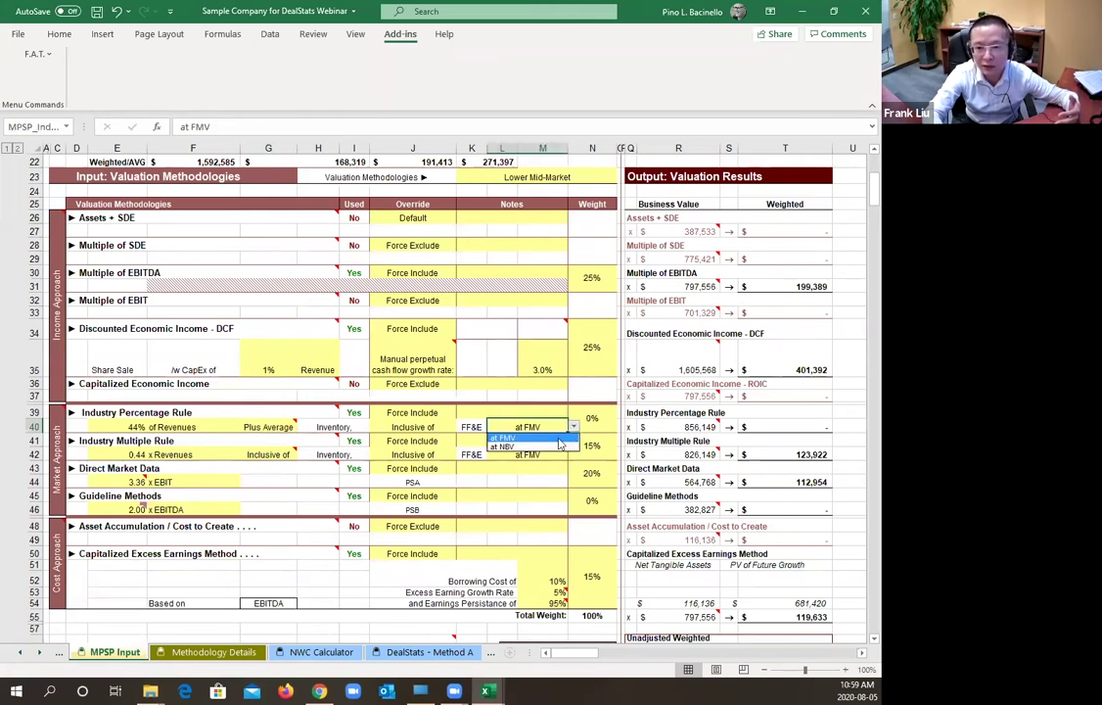
left_click(552, 447)
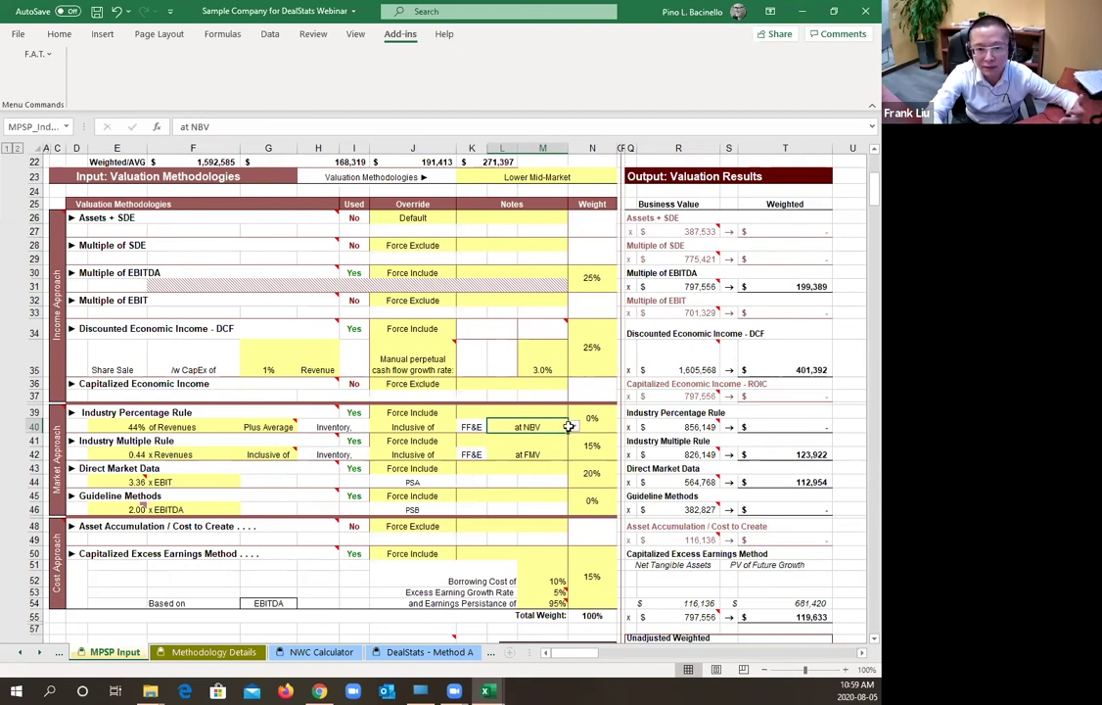
- Change the basis of the Industry Multiple Rule to x SDE and check its linked multiple and inventory treatment
mouse_move(103, 447)
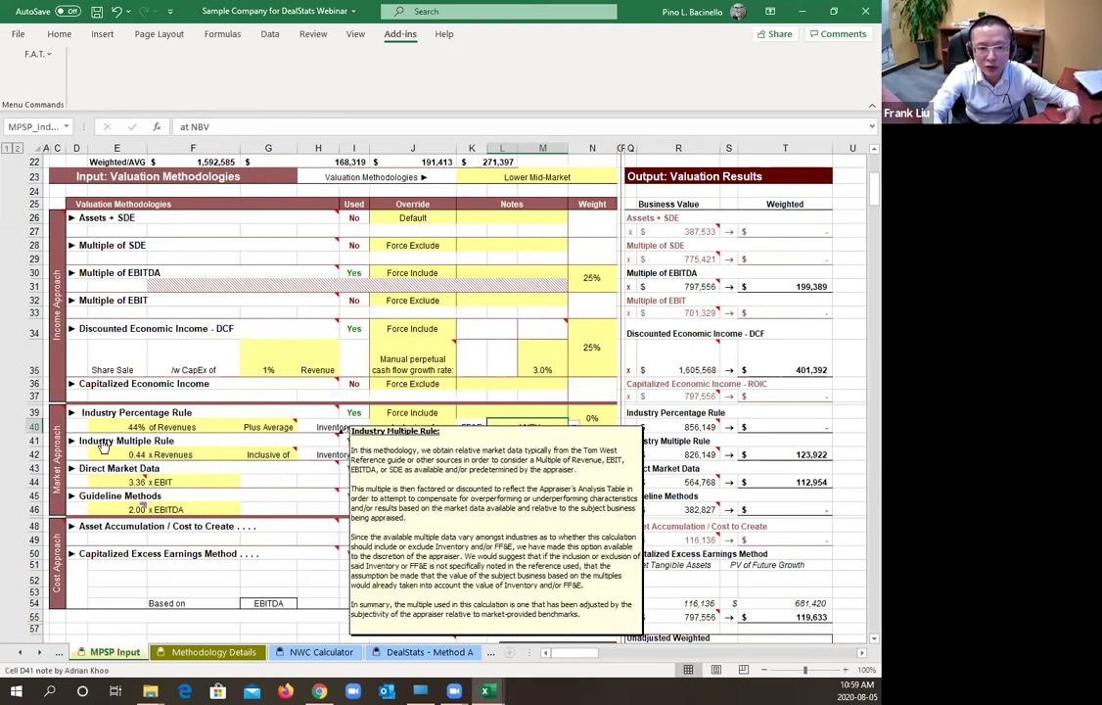
left_click(191, 454)
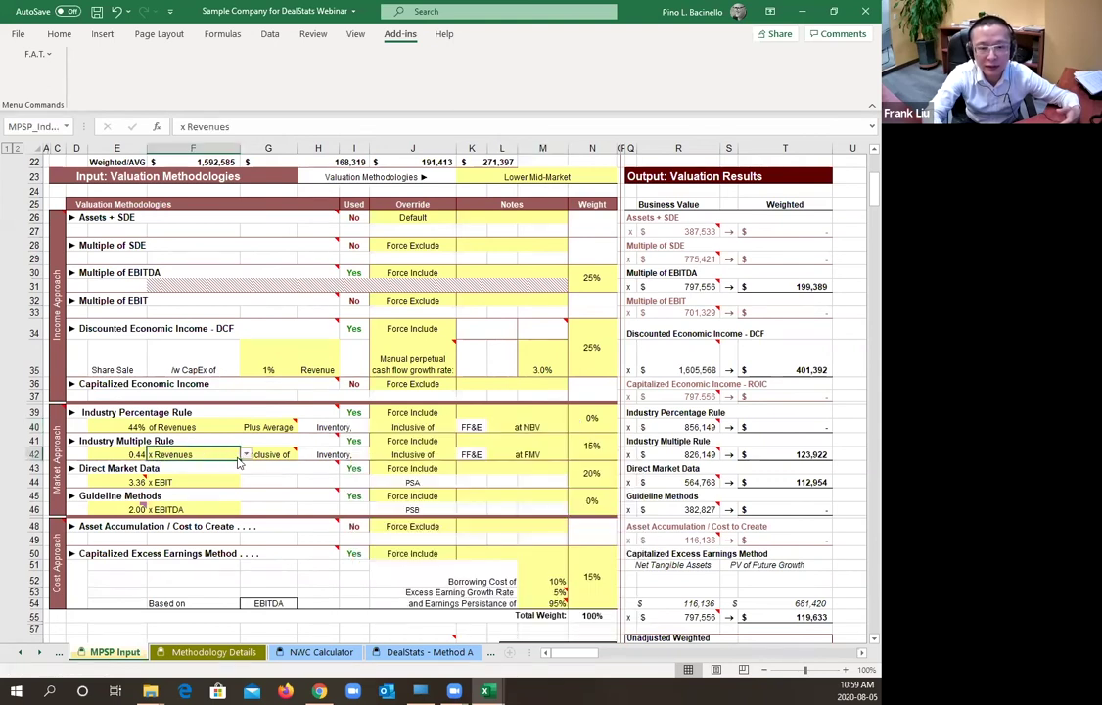
left_click(246, 455)
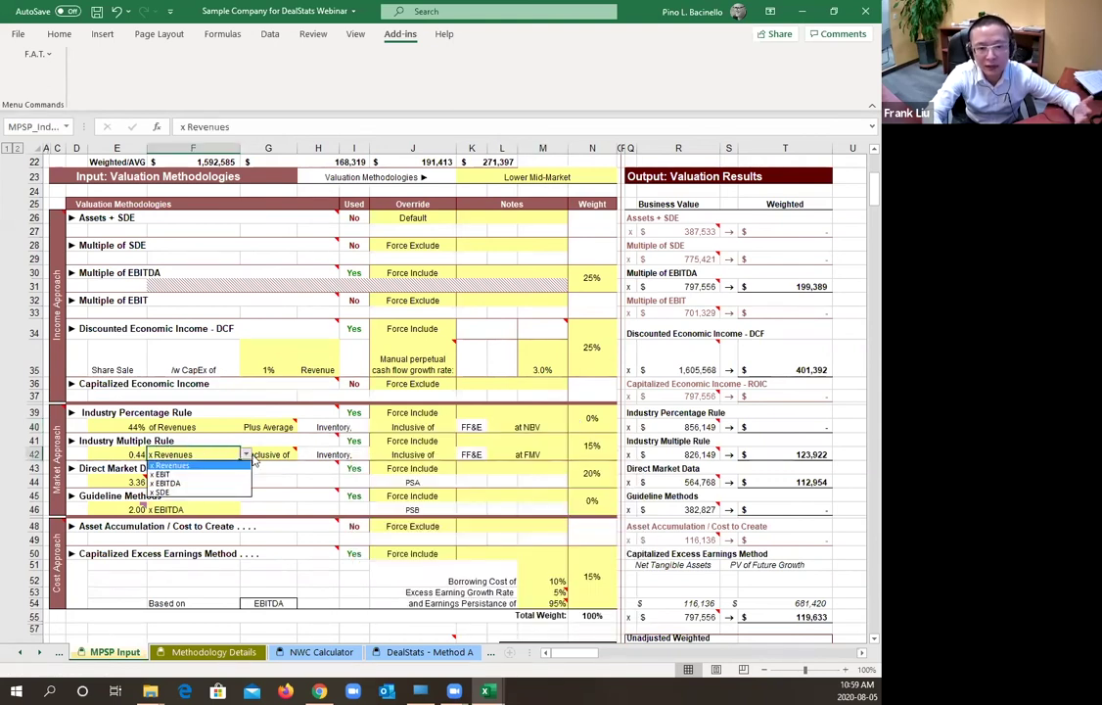
left_click(220, 493)
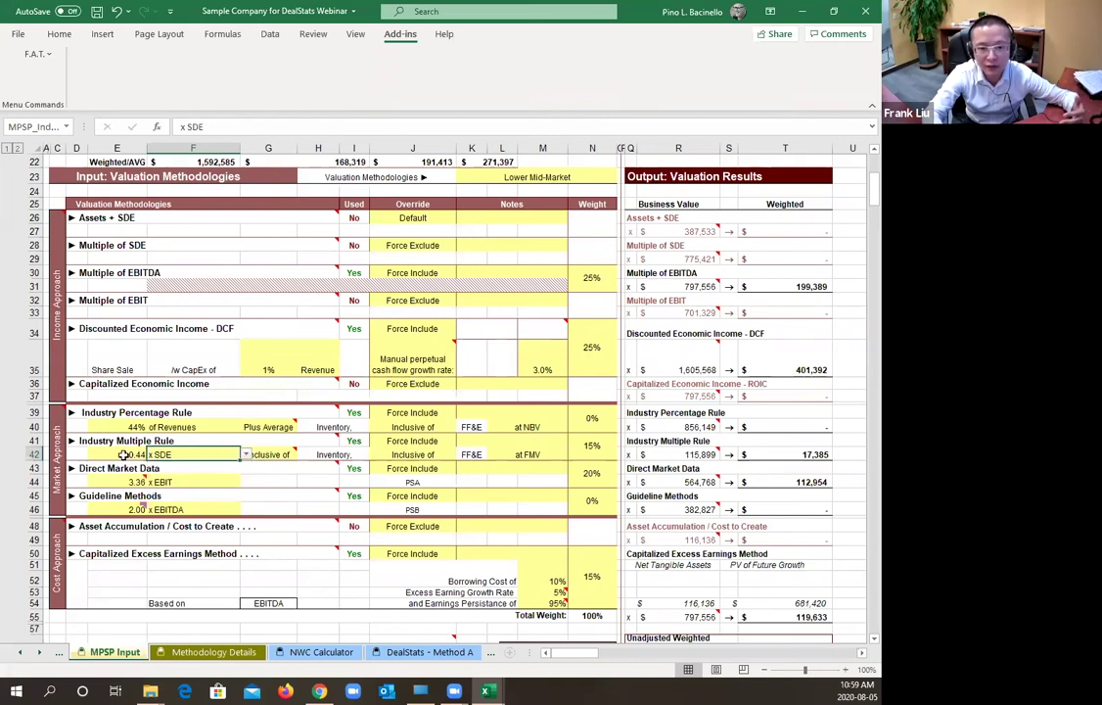
left_click(125, 456)
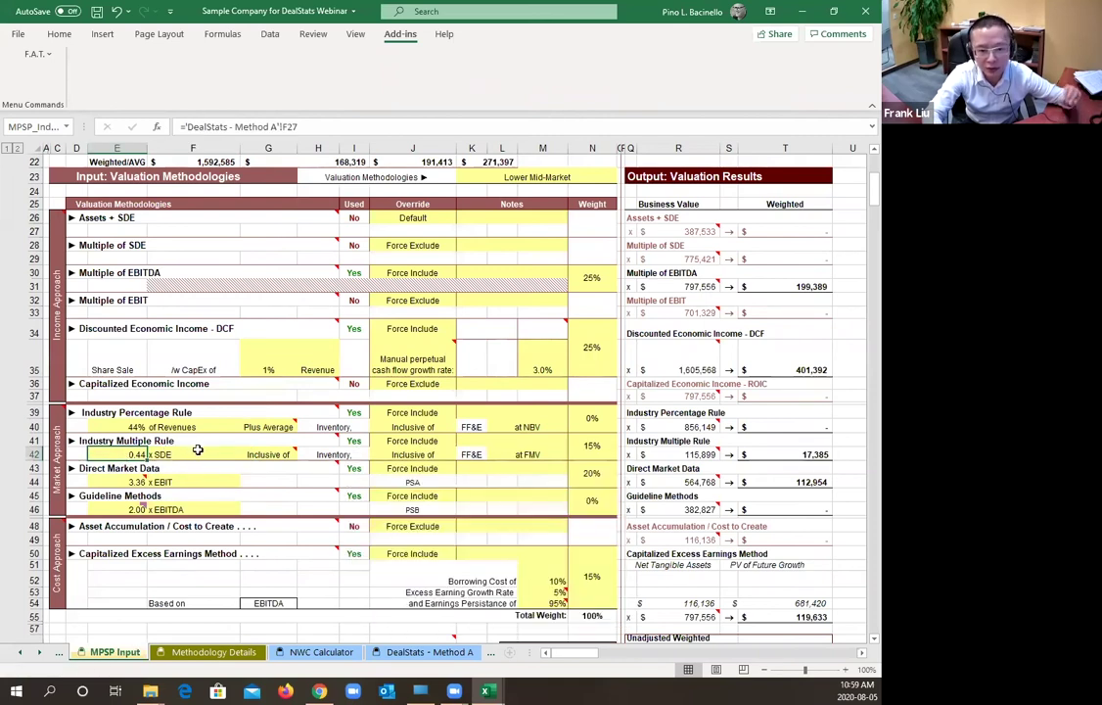
left_click(275, 453)
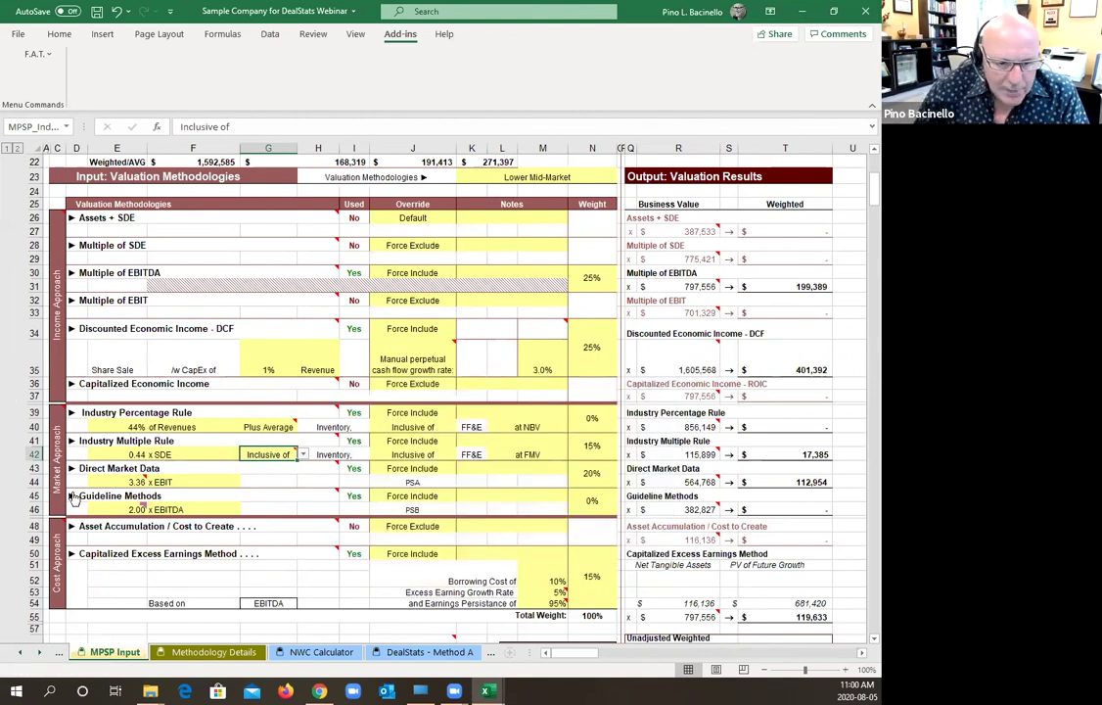
- Review the market approach methods, read the Direct Market Data explanation in Methodology Details, and return to the MPSP Input sheet
mouse_move(140, 419)
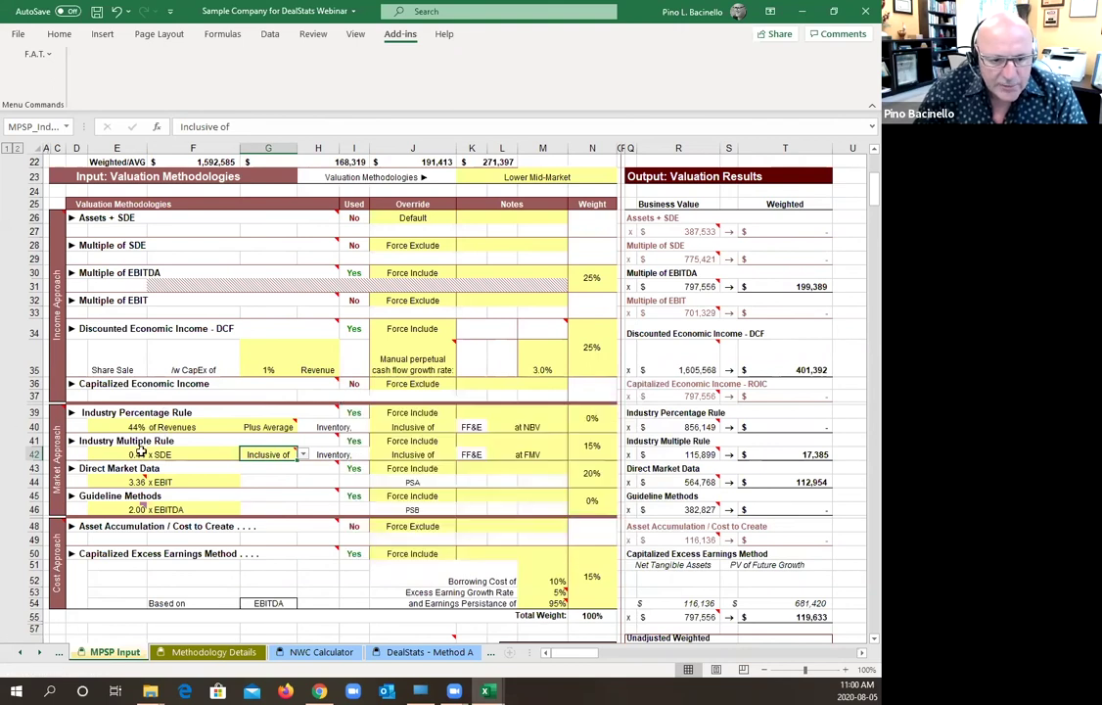
mouse_move(106, 415)
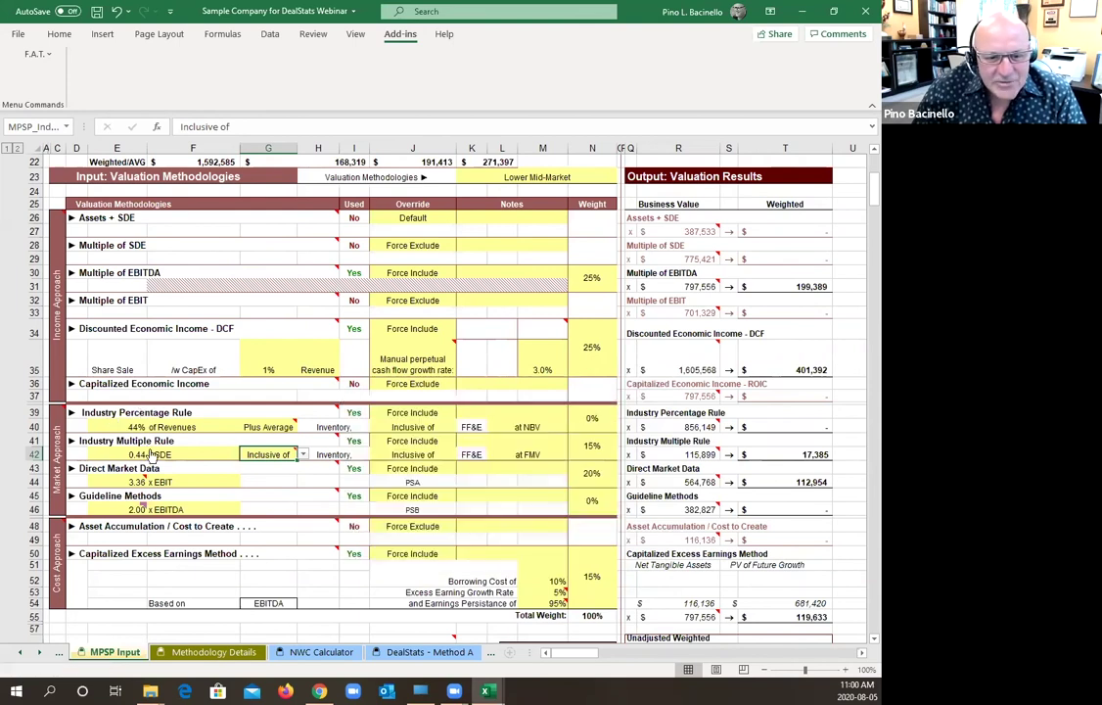
mouse_move(114, 452)
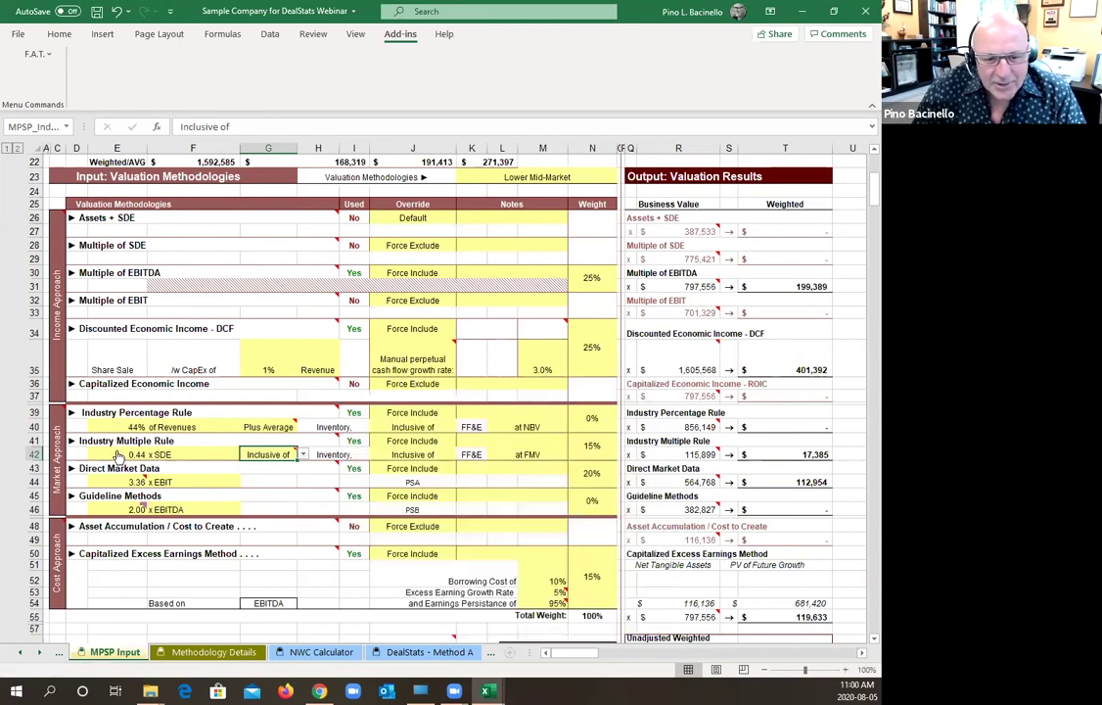
mouse_move(131, 477)
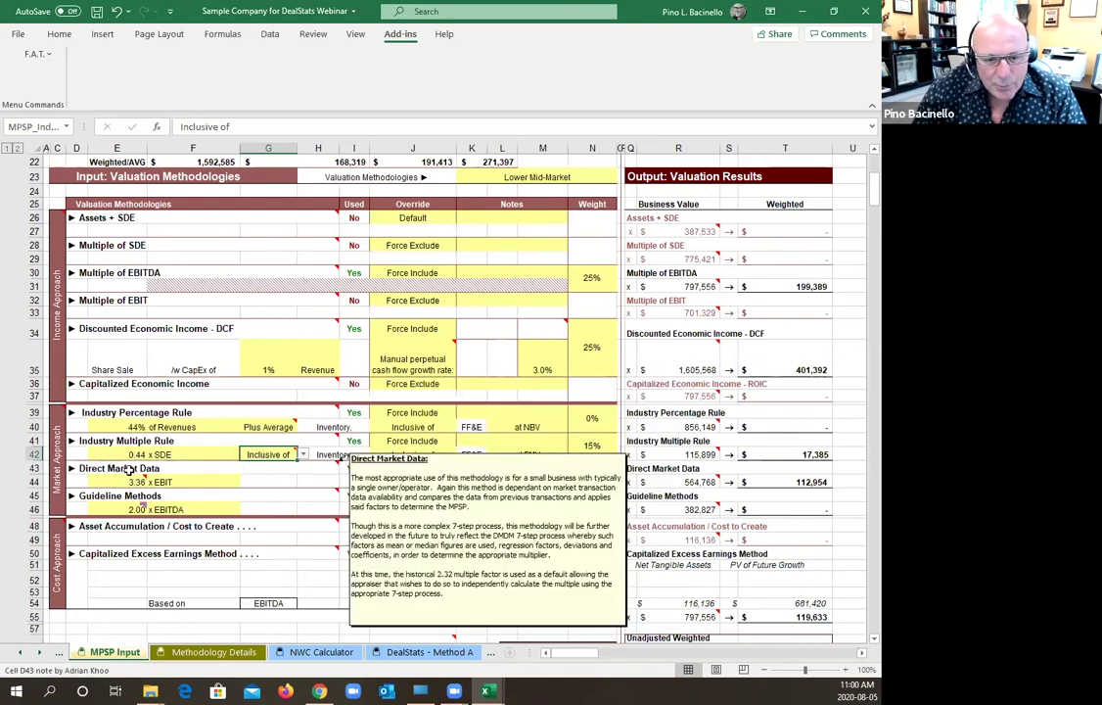
mouse_move(137, 502)
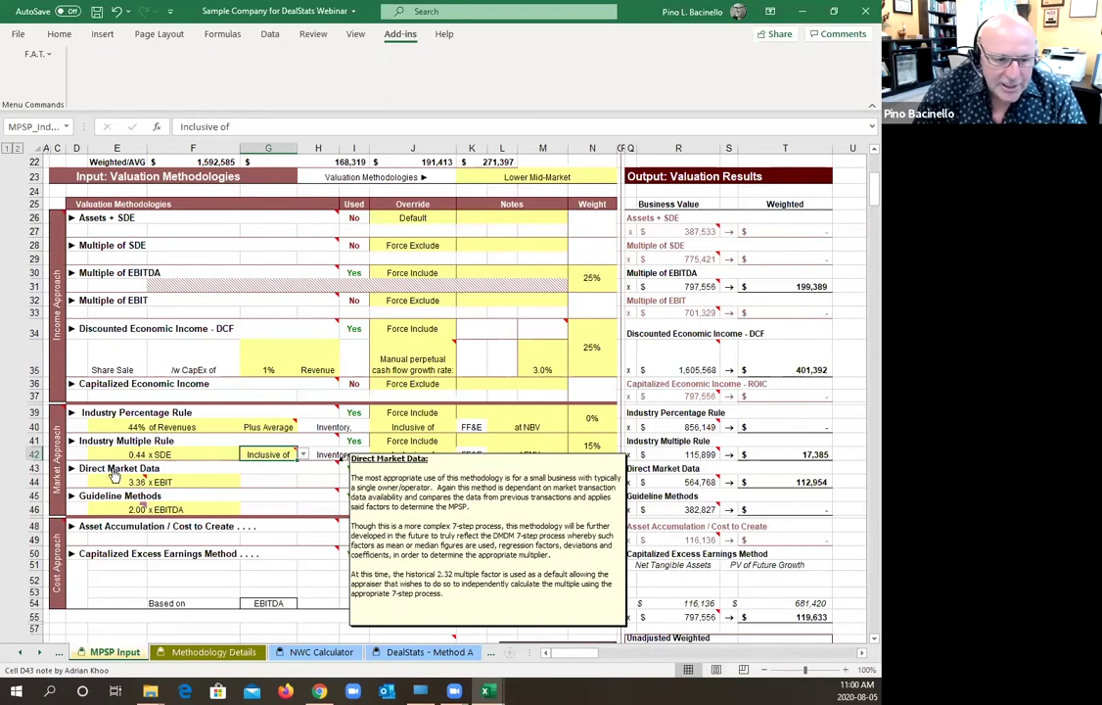
left_click(115, 475)
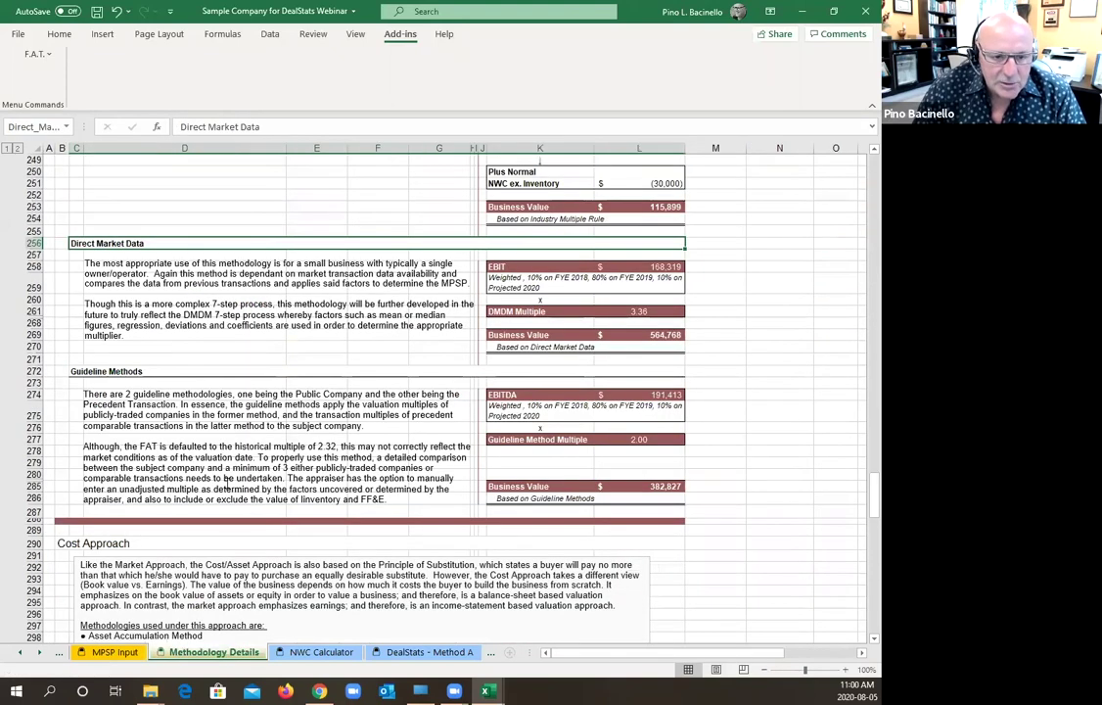
scroll(233, 482, "down", 2)
scroll(238, 486, "up", 1)
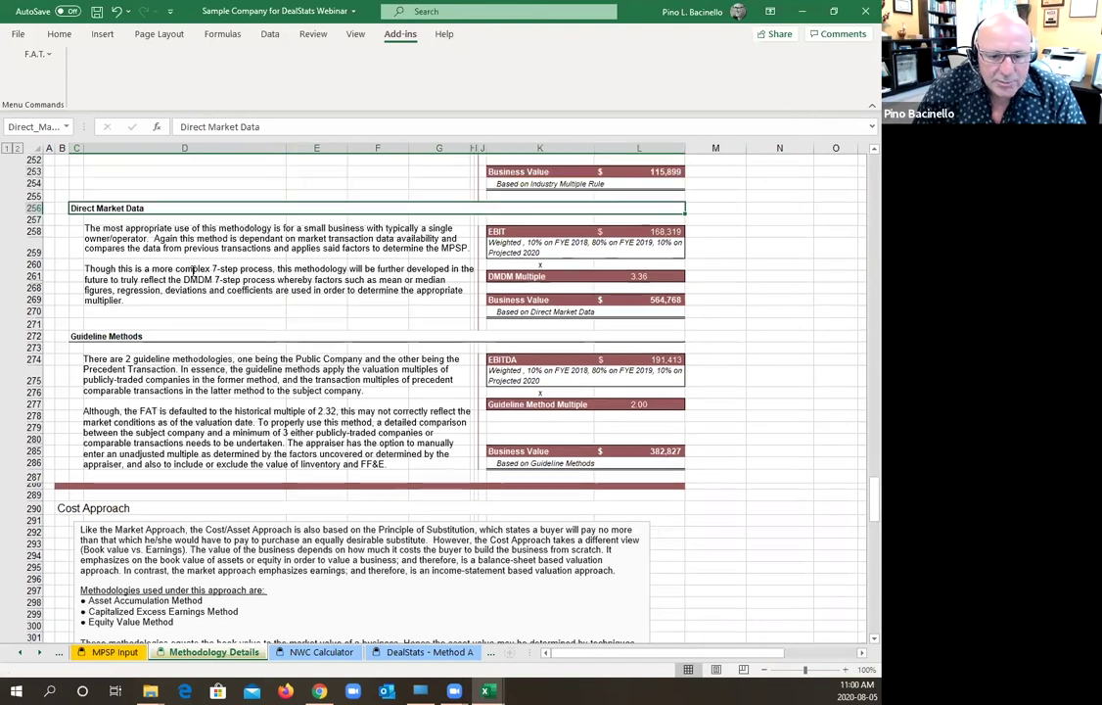
left_click(182, 228)
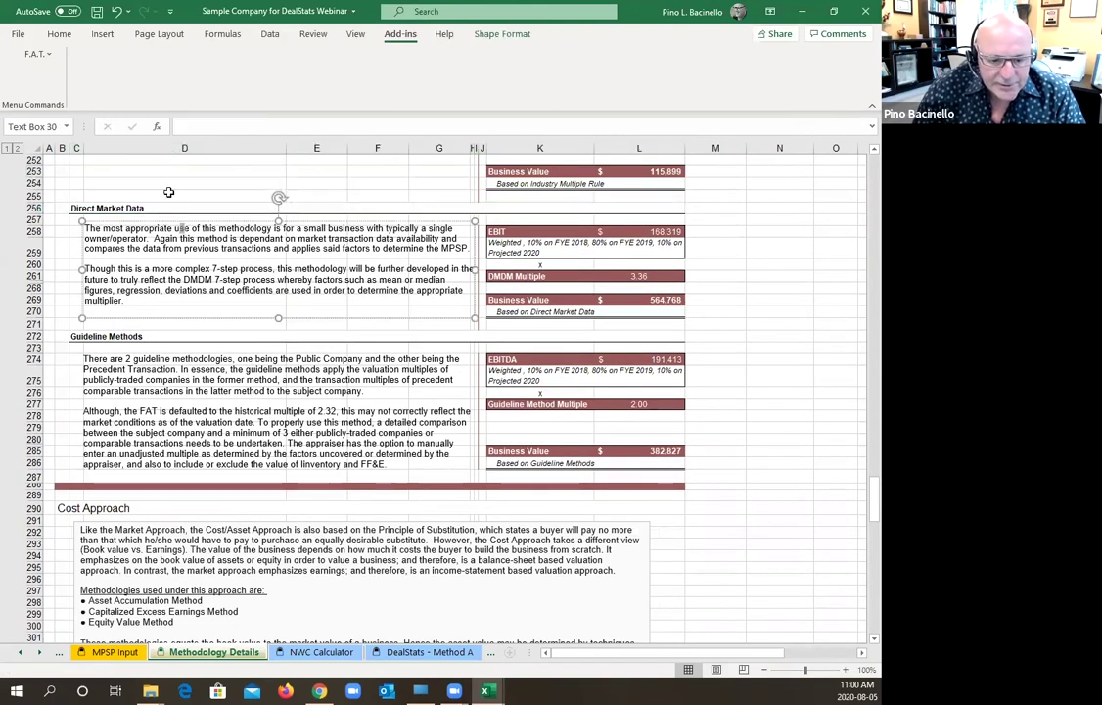
left_click(147, 196)
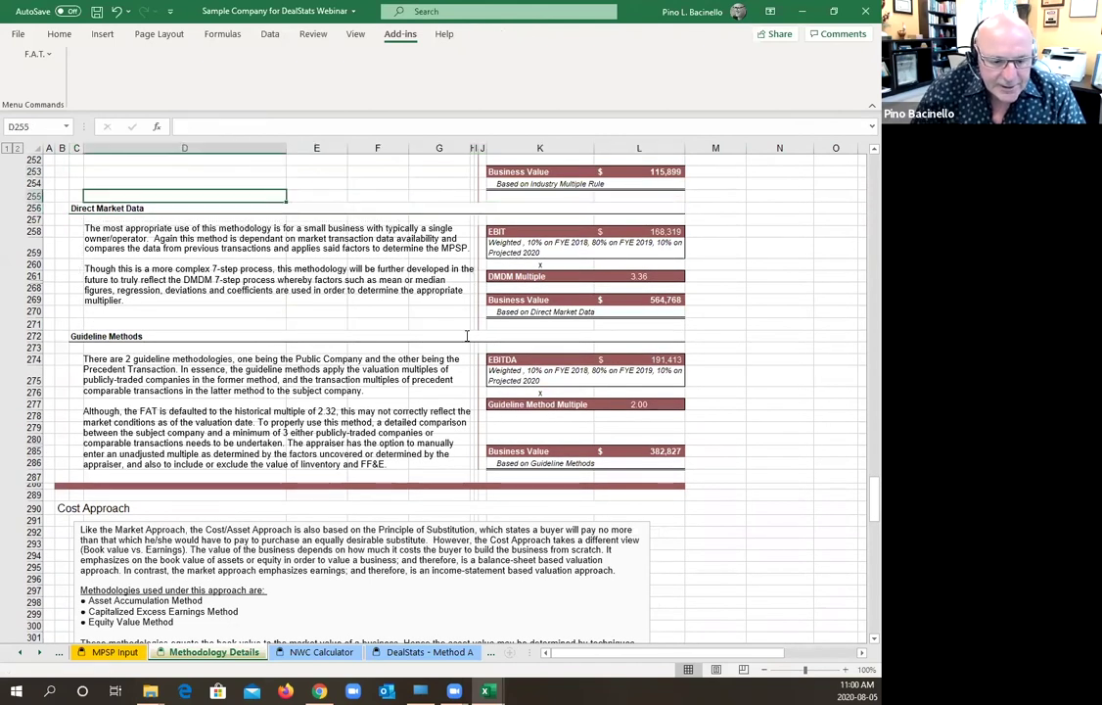
left_click(114, 652)
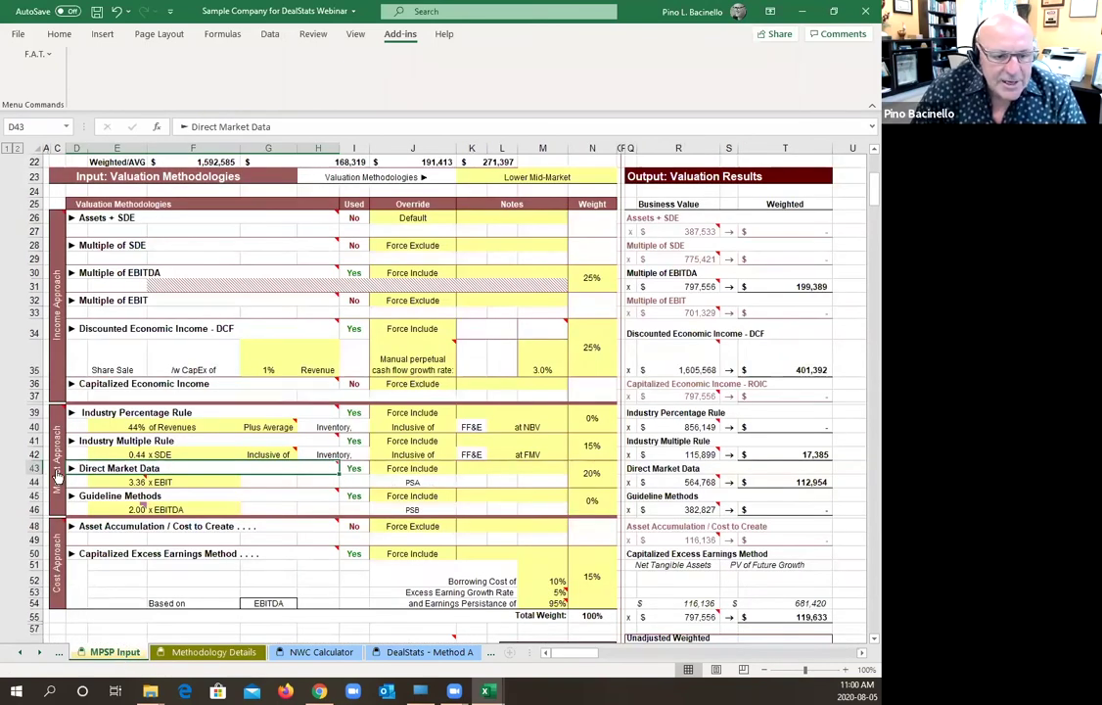
mouse_move(58, 475)
mouse_move(61, 339)
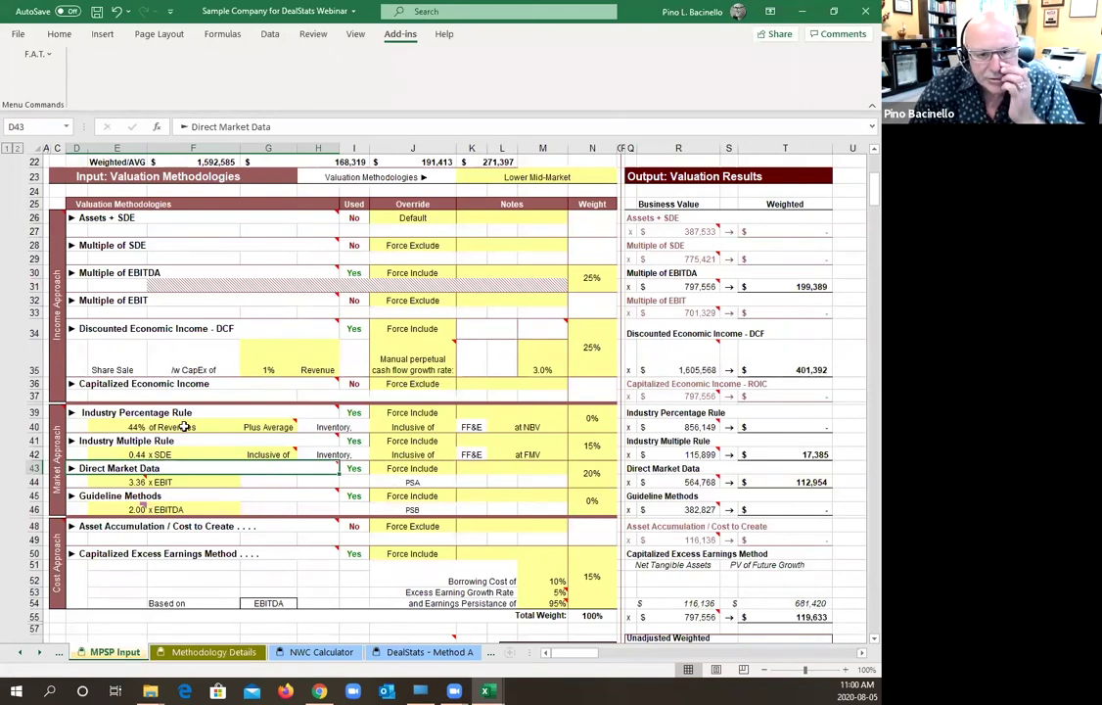
mouse_move(283, 427)
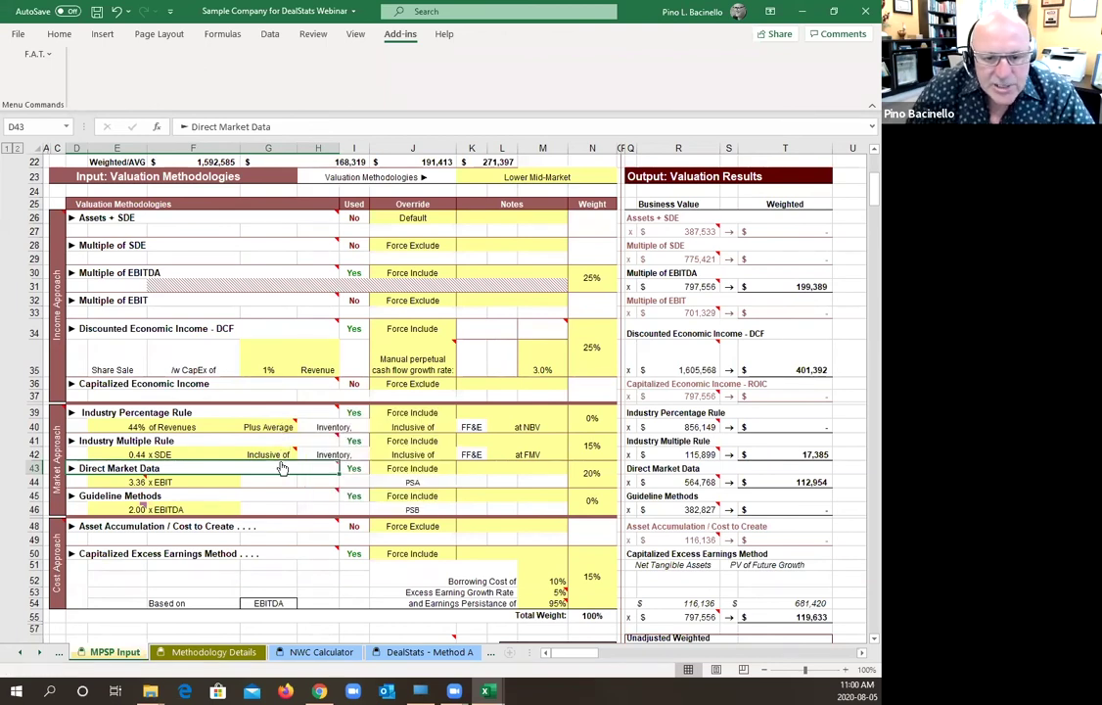
mouse_move(286, 454)
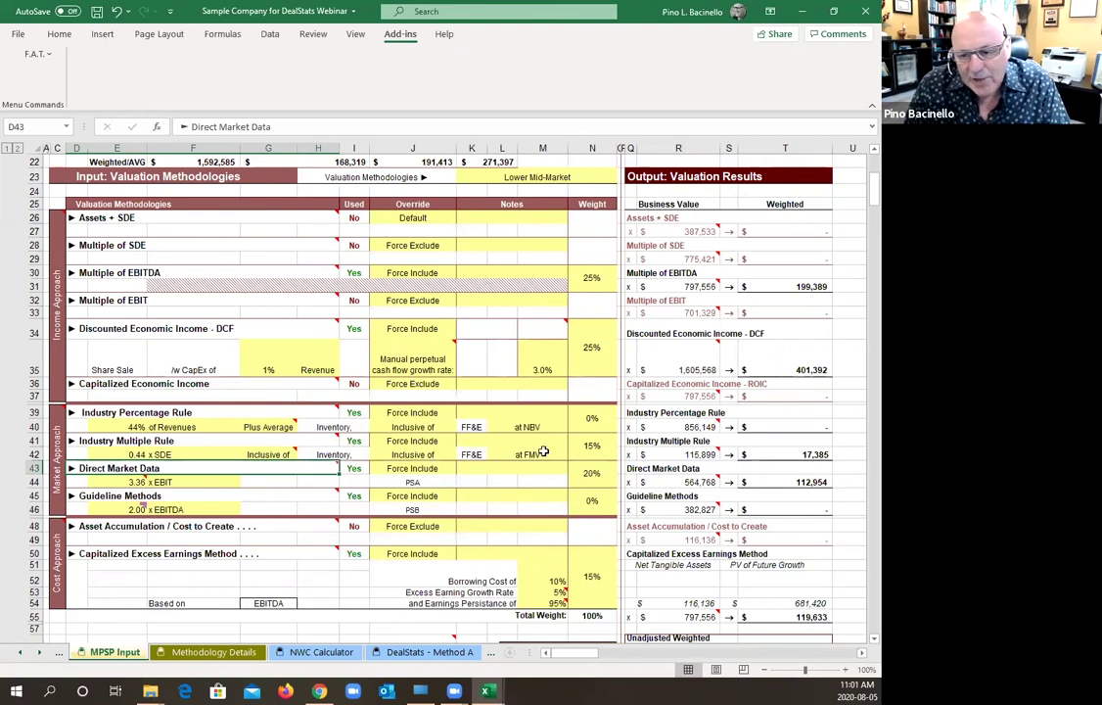
left_click(350, 426)
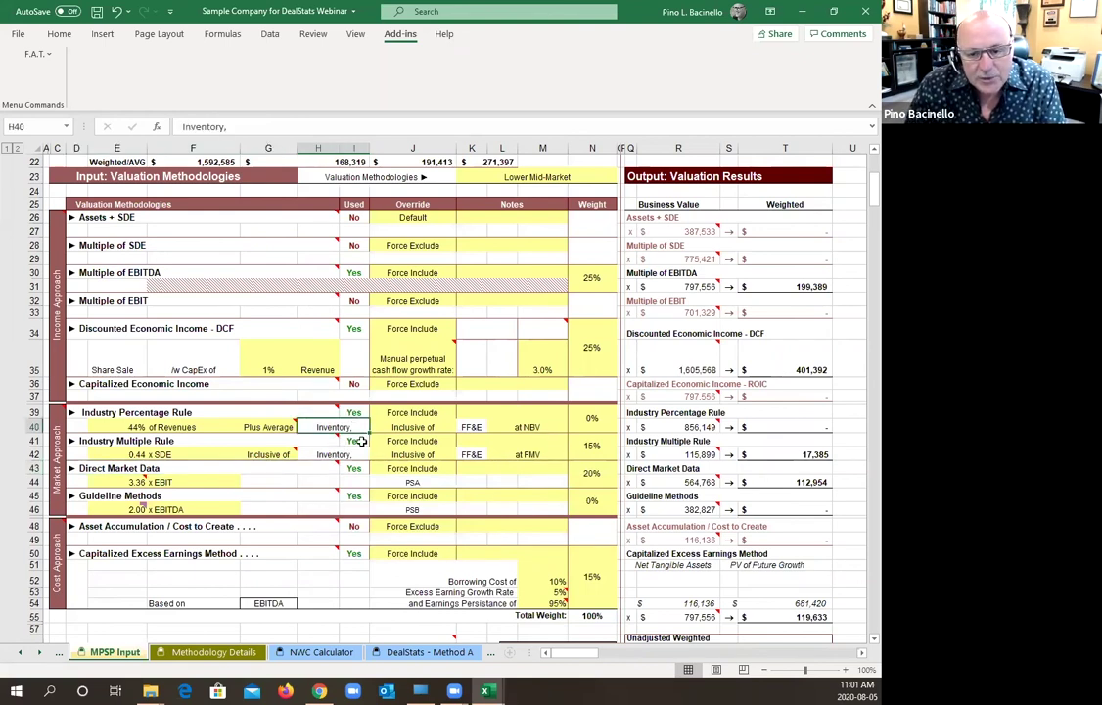
- Review the available inventory treatments and FF&E valuation bases for the Industry Percentage Rule without changing them
left_click(271, 429)
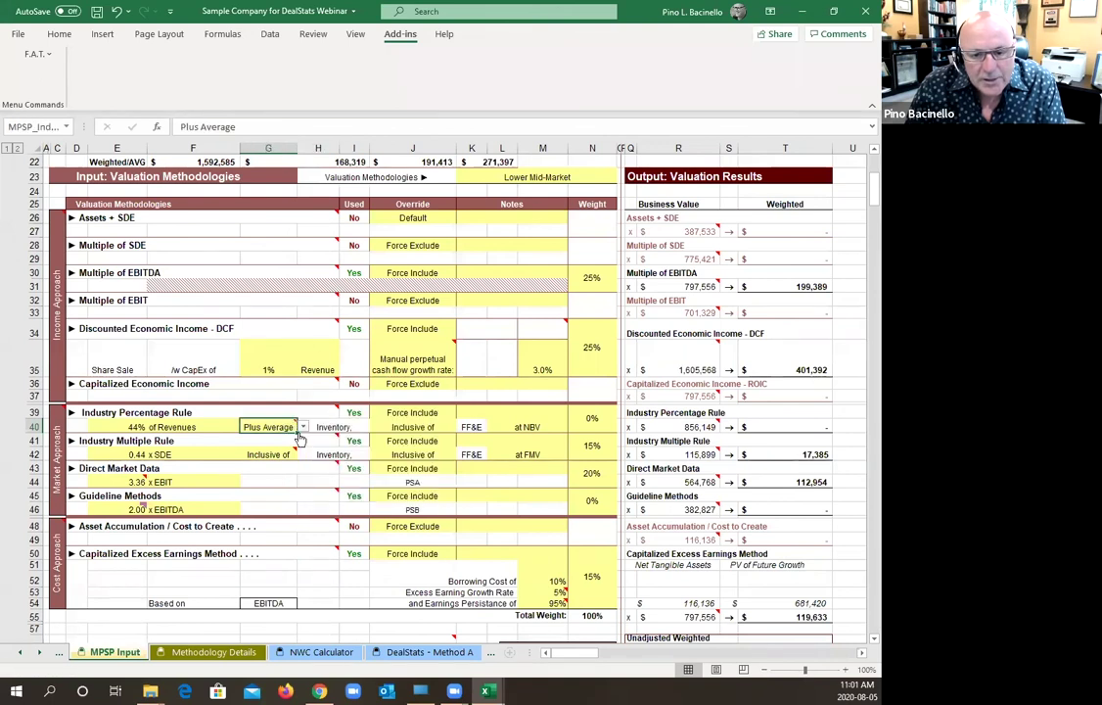
left_click(304, 427)
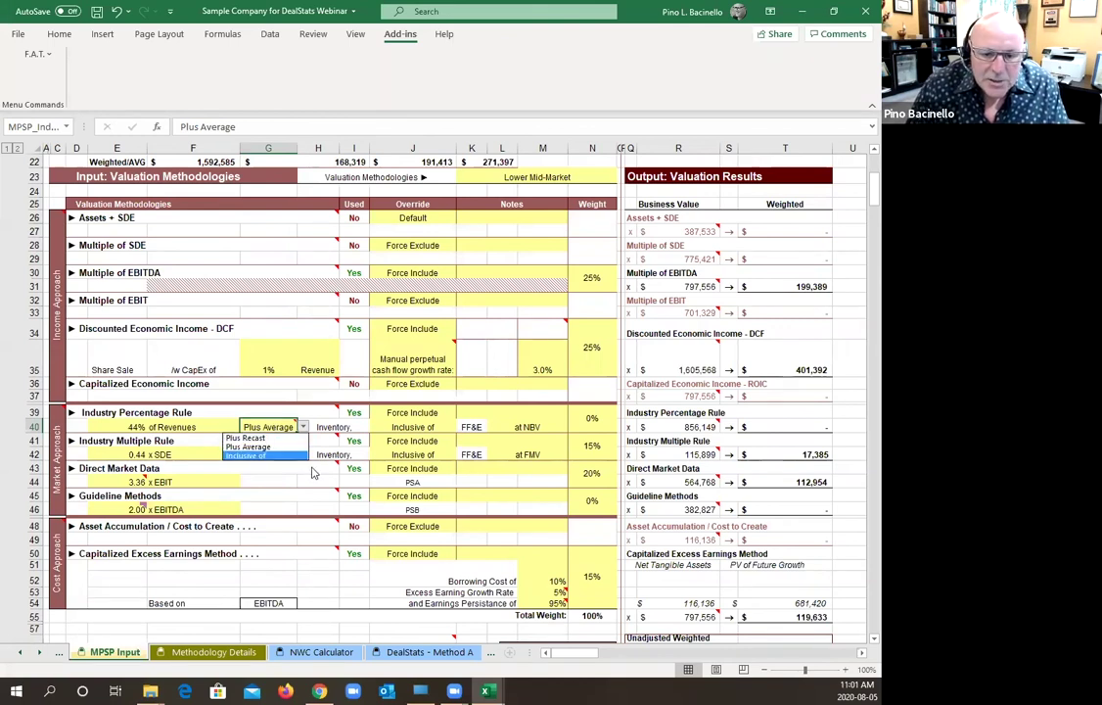
key("Escape")
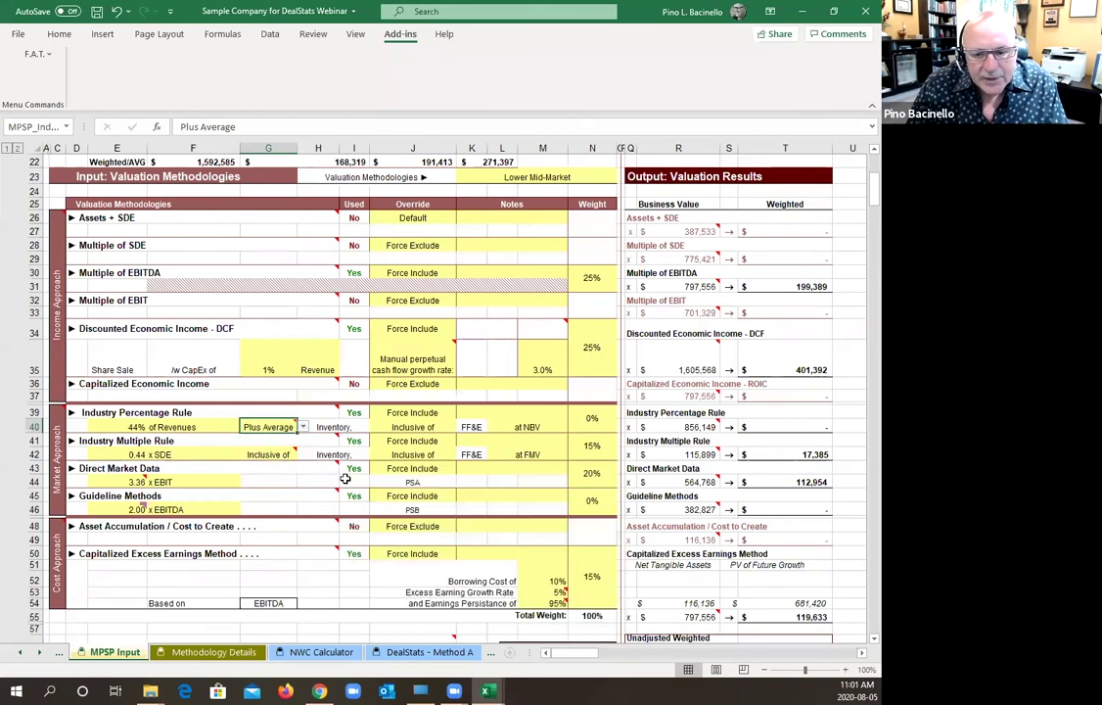
mouse_move(323, 500)
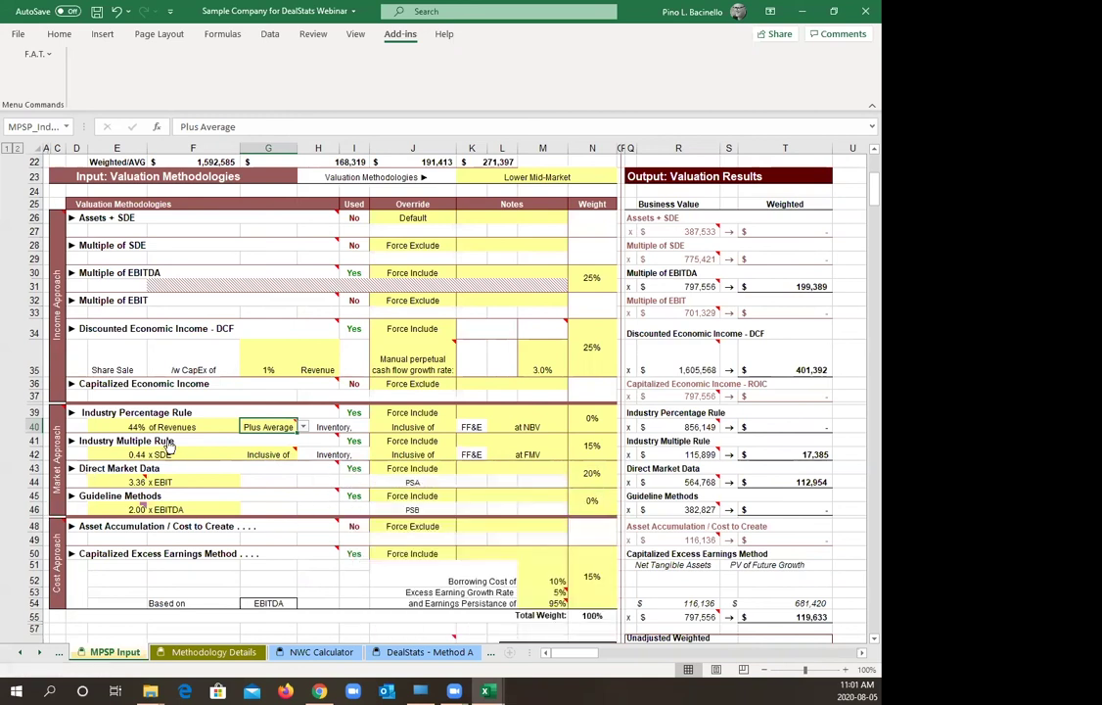
left_click(538, 427)
left_click(573, 428)
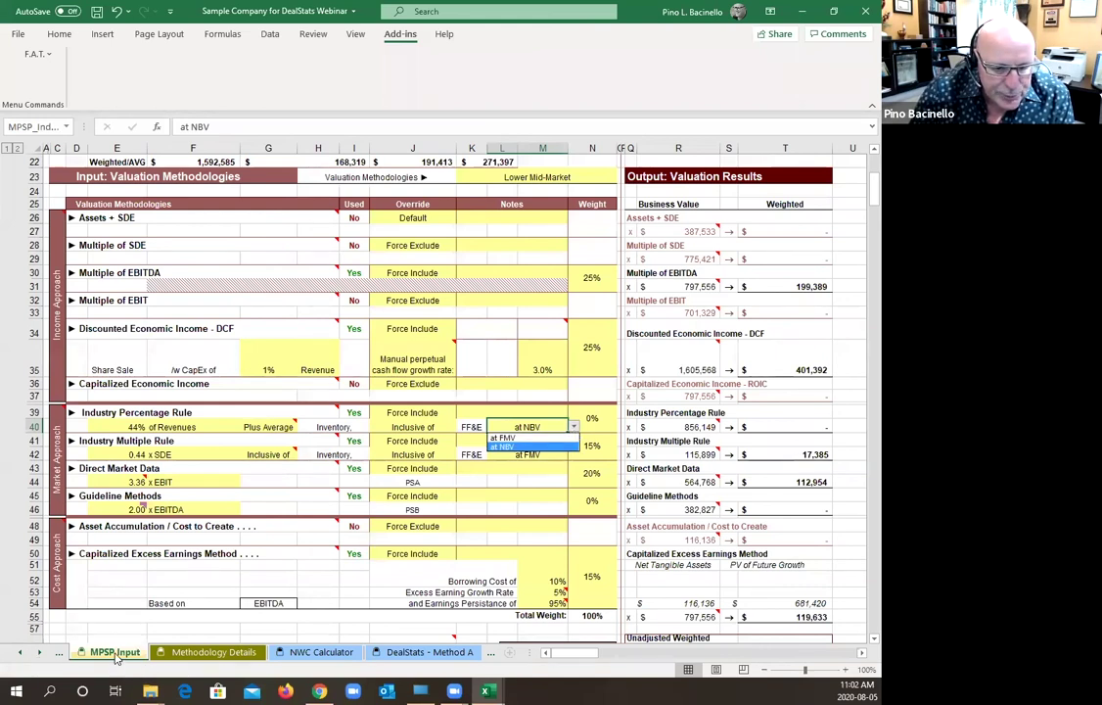
- Examine the Asset Data inputs for average inventory and fixed assets, check the FMV cell's formula, and return to the market approach methods
scroll(329, 560, "down", 5)
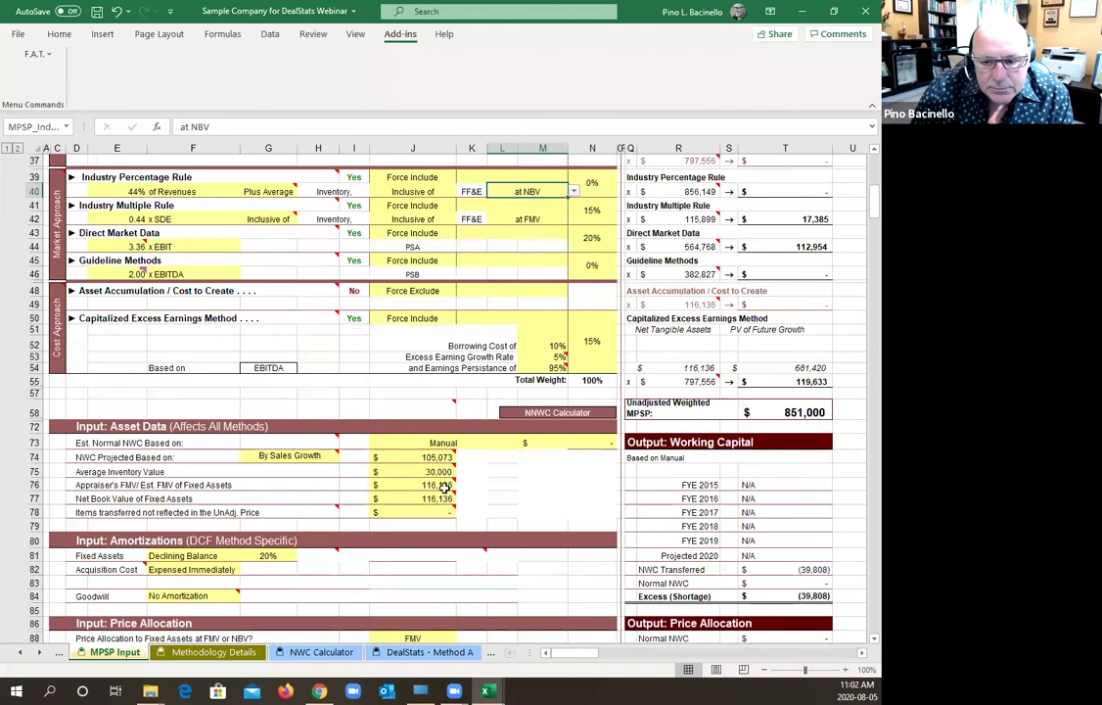
mouse_move(445, 486)
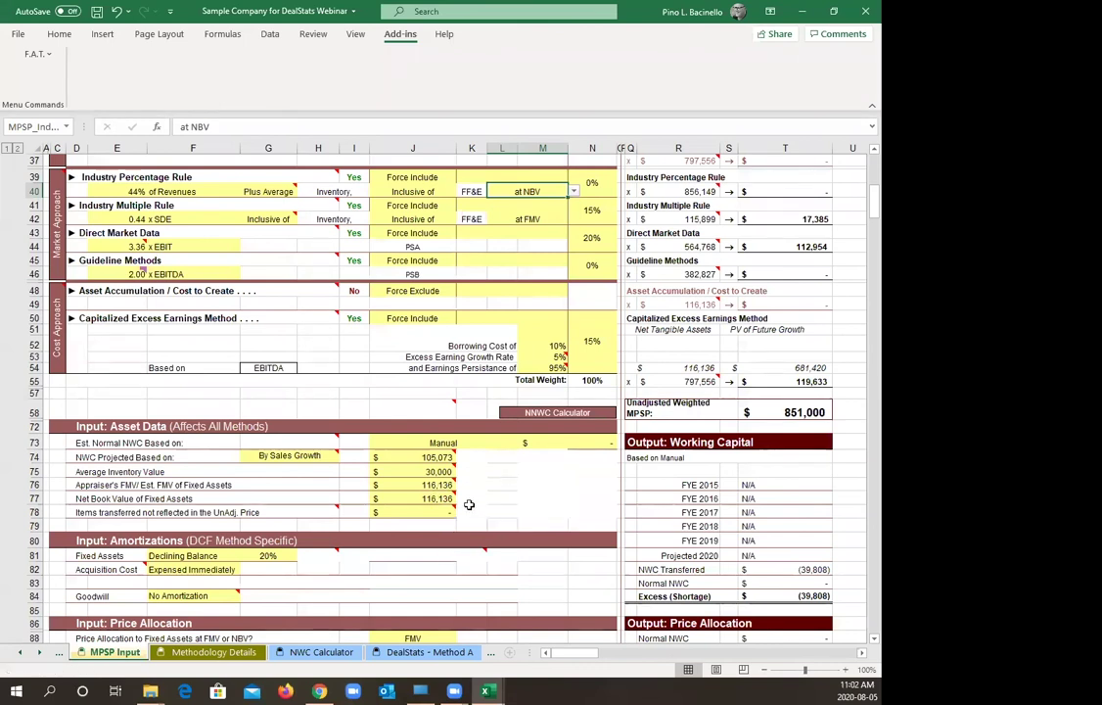
scroll(492, 496, "up", 5)
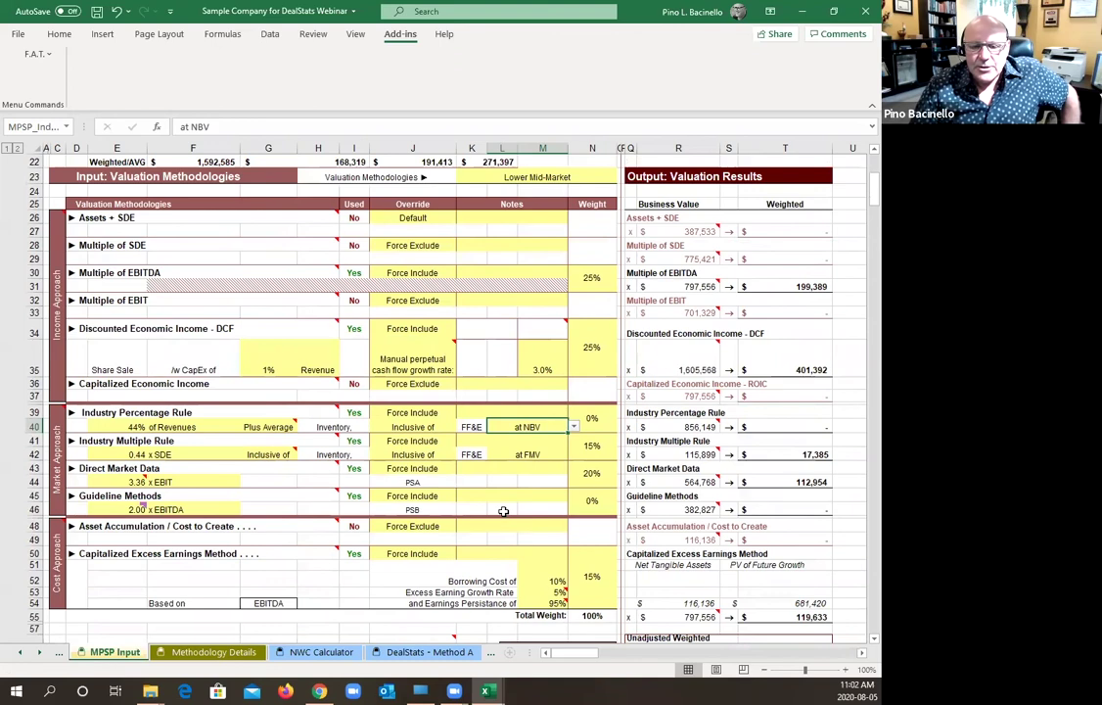
scroll(503, 512, "down", 7)
scroll(481, 568, "down", 3)
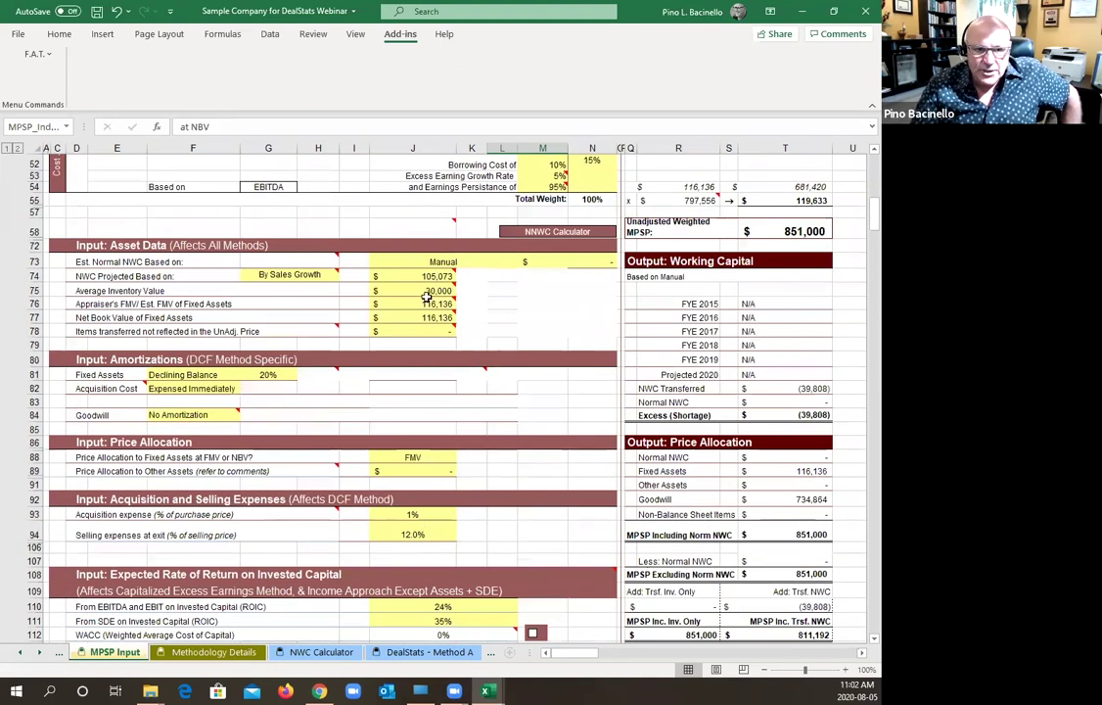
mouse_move(442, 304)
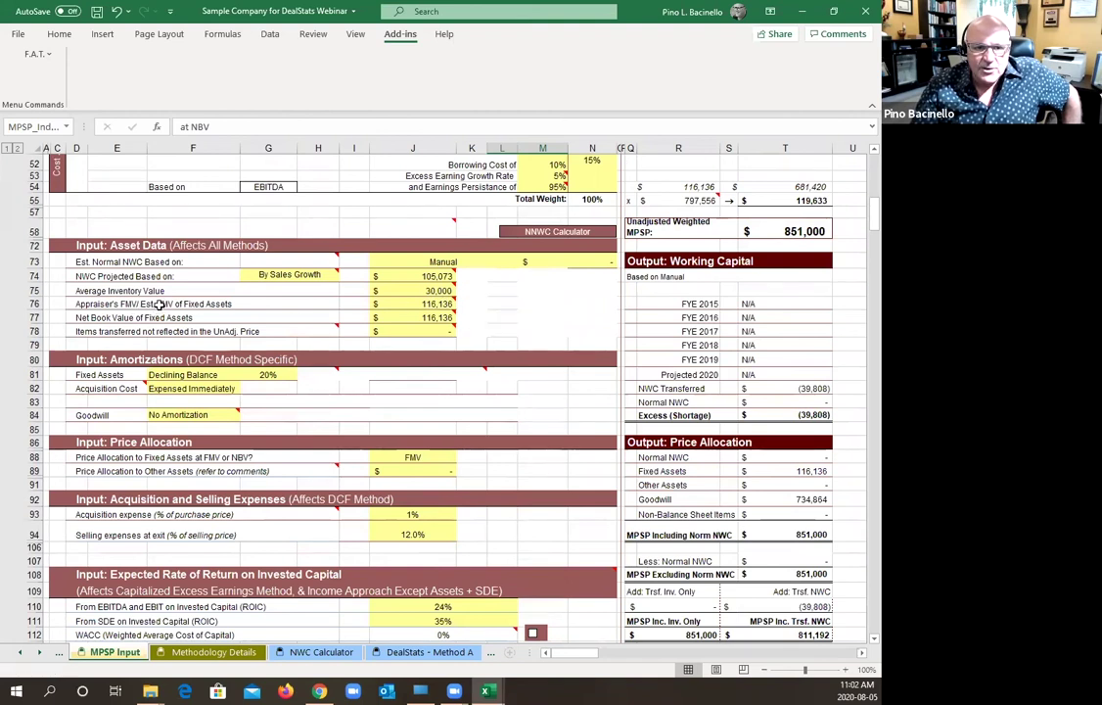
left_click(417, 308)
scroll(502, 320, "up", 1)
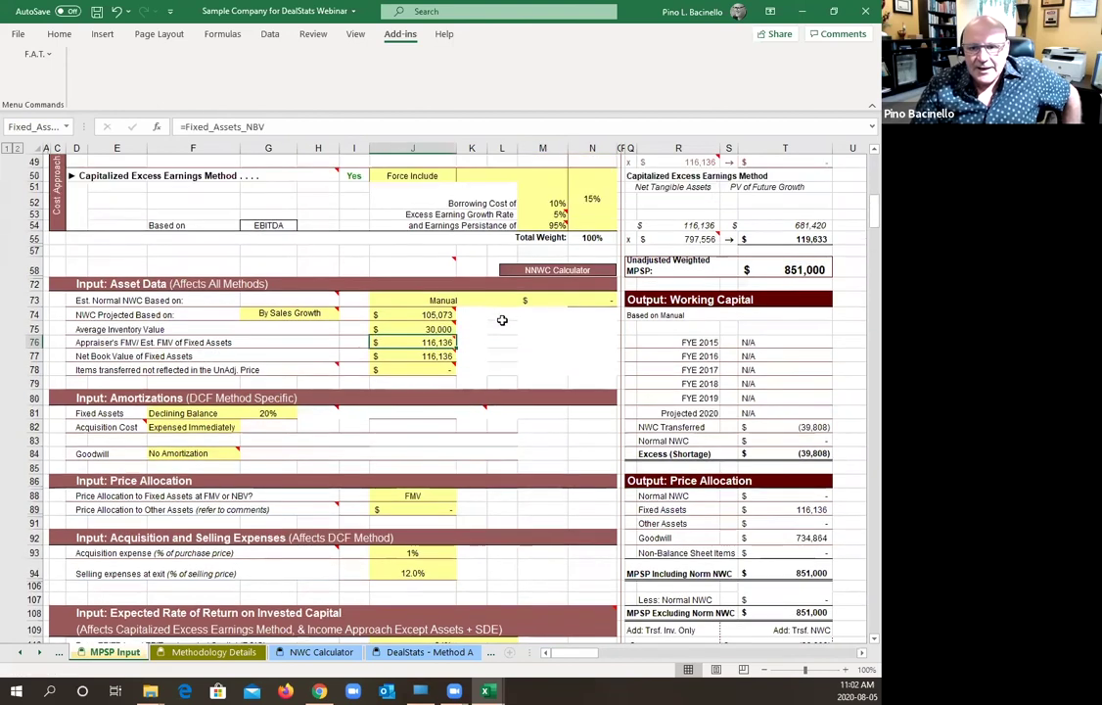
scroll(441, 282, "up", 3)
scroll(450, 308, "up", 4)
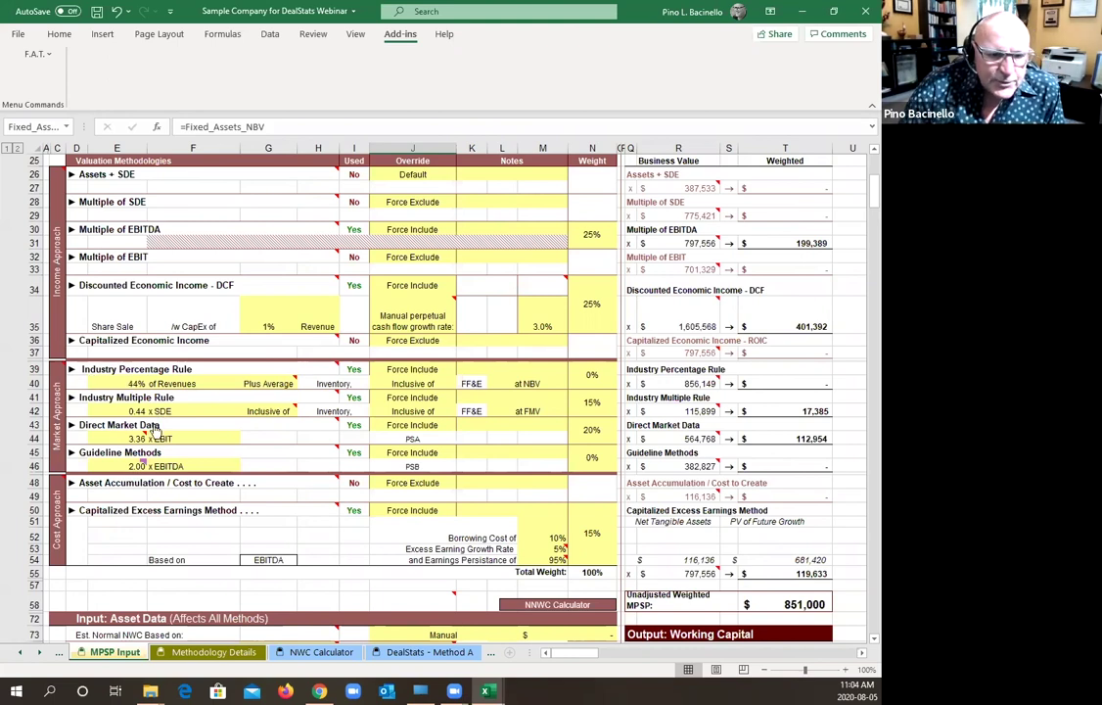
- Check the linked Industry Percentage Rule percentage and set the Industry Multiple Rule's SDE multiple in E42 to 3.01
left_click(131, 382)
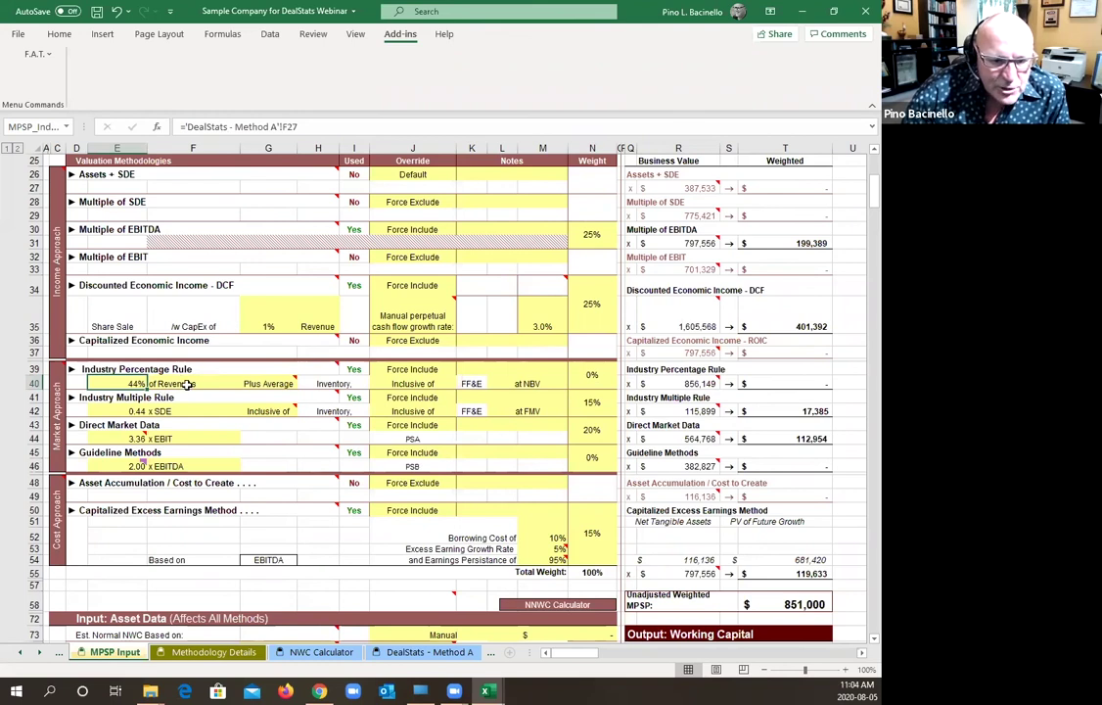
left_click(135, 412)
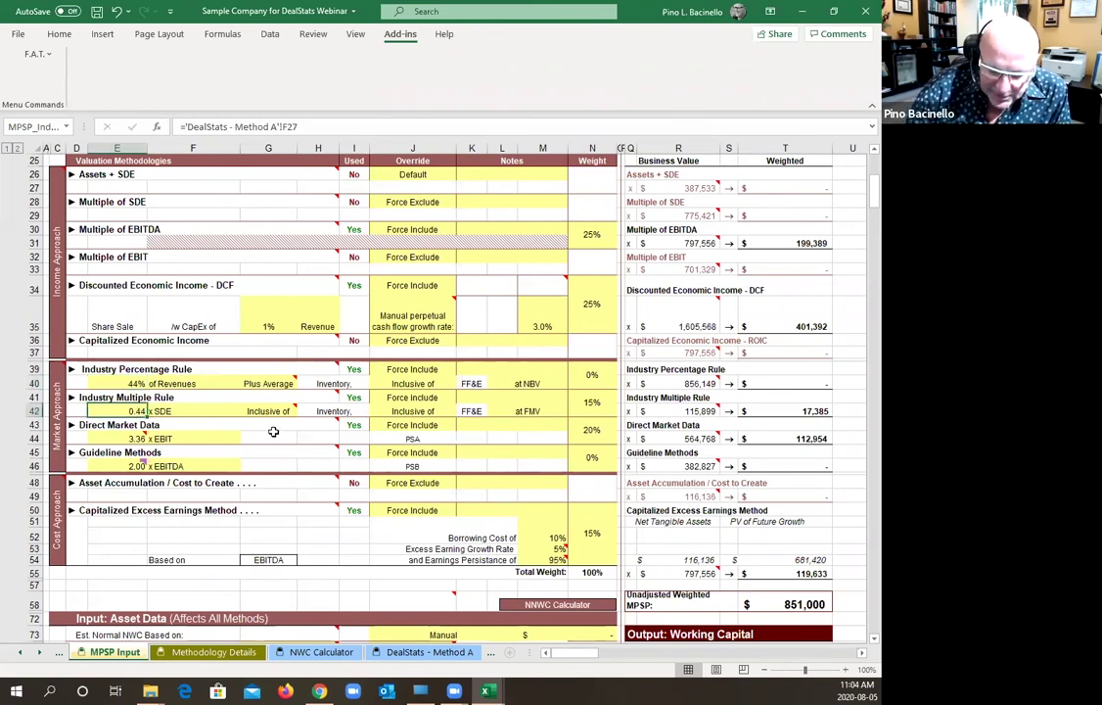
type("3")
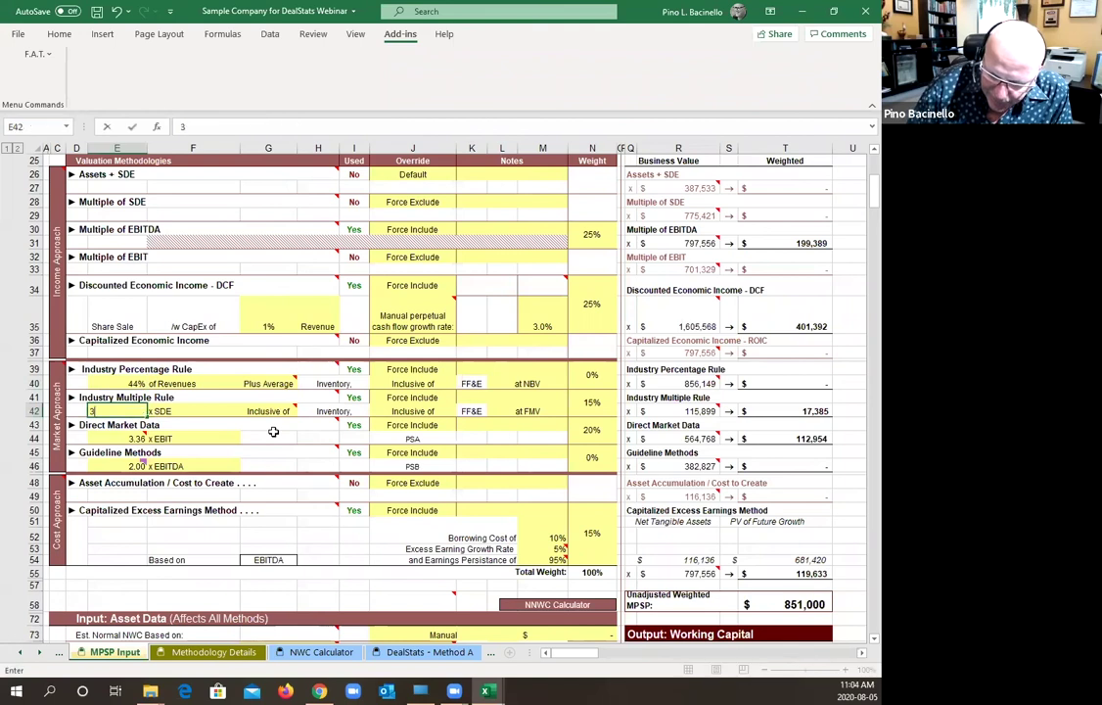
type(".01")
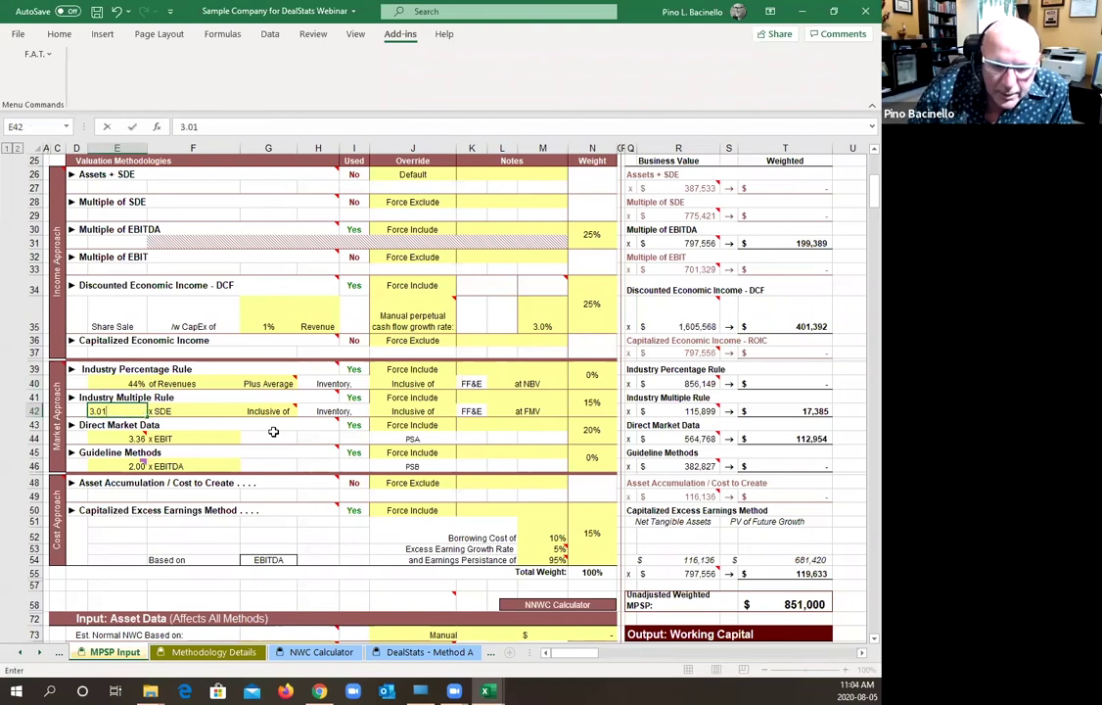
key("Return")
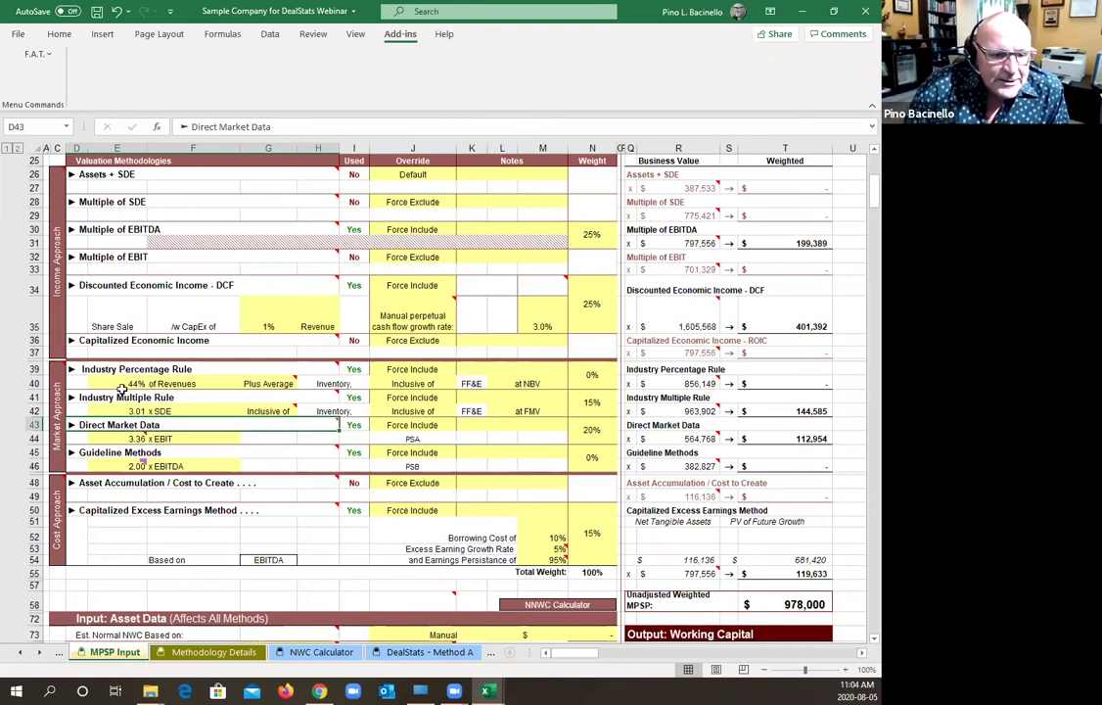
- Set the weight of the Industry Percentage Rule to 10%
mouse_move(132, 438)
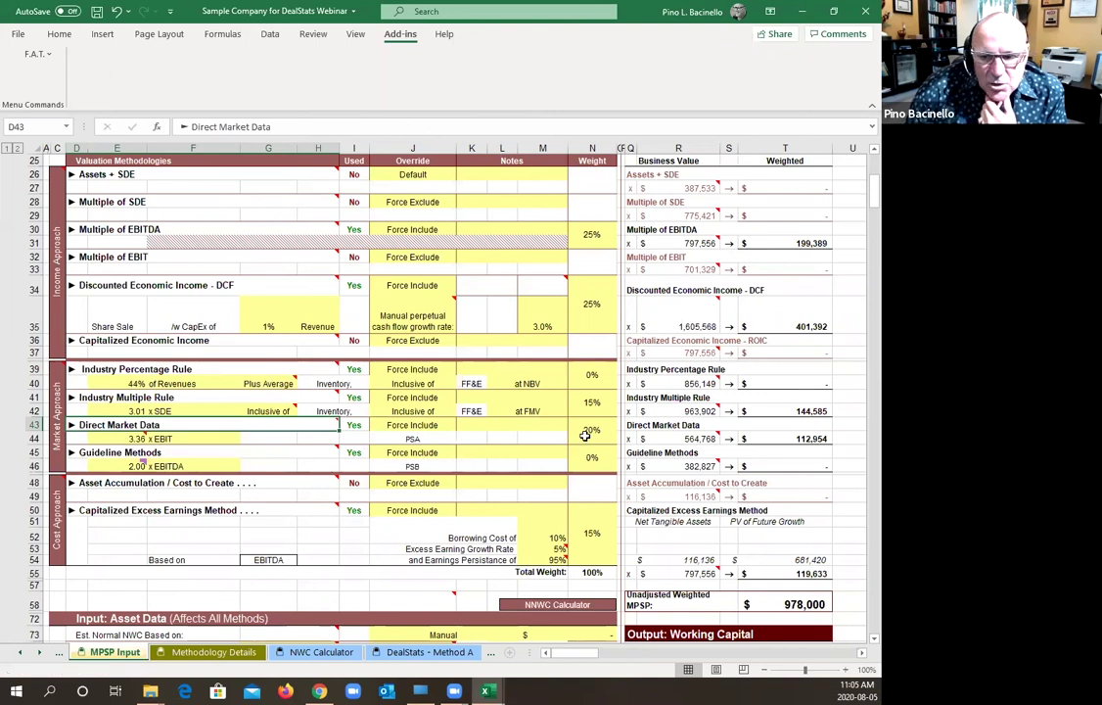
left_click(591, 376)
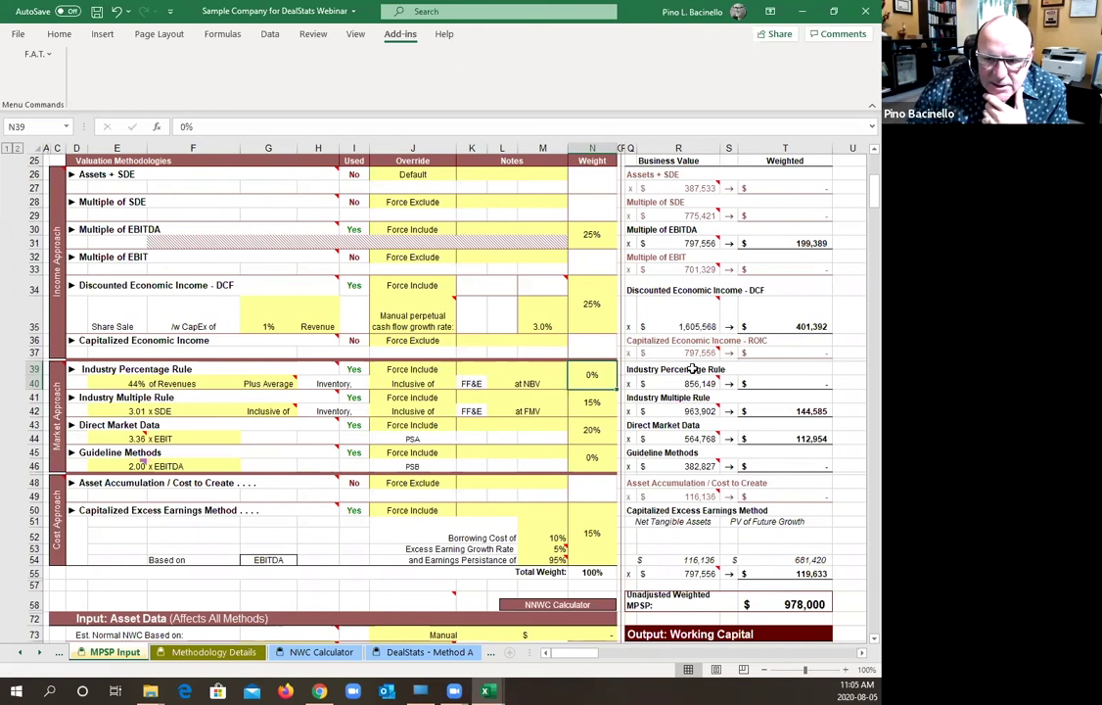
type("10")
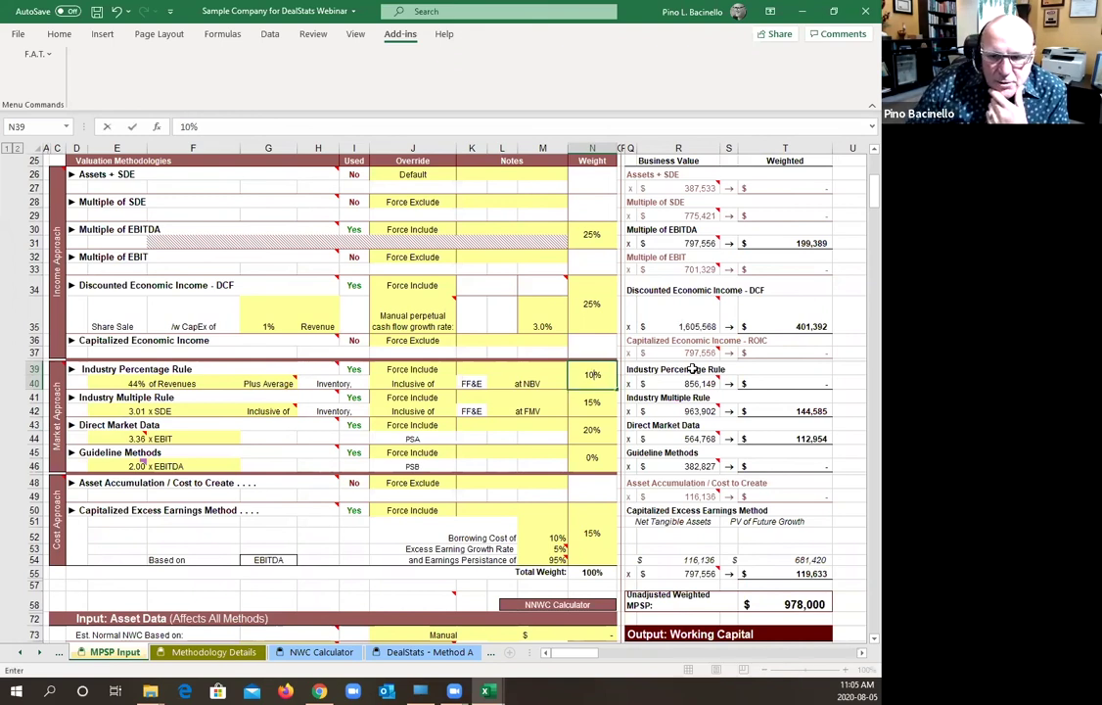
key("Return")
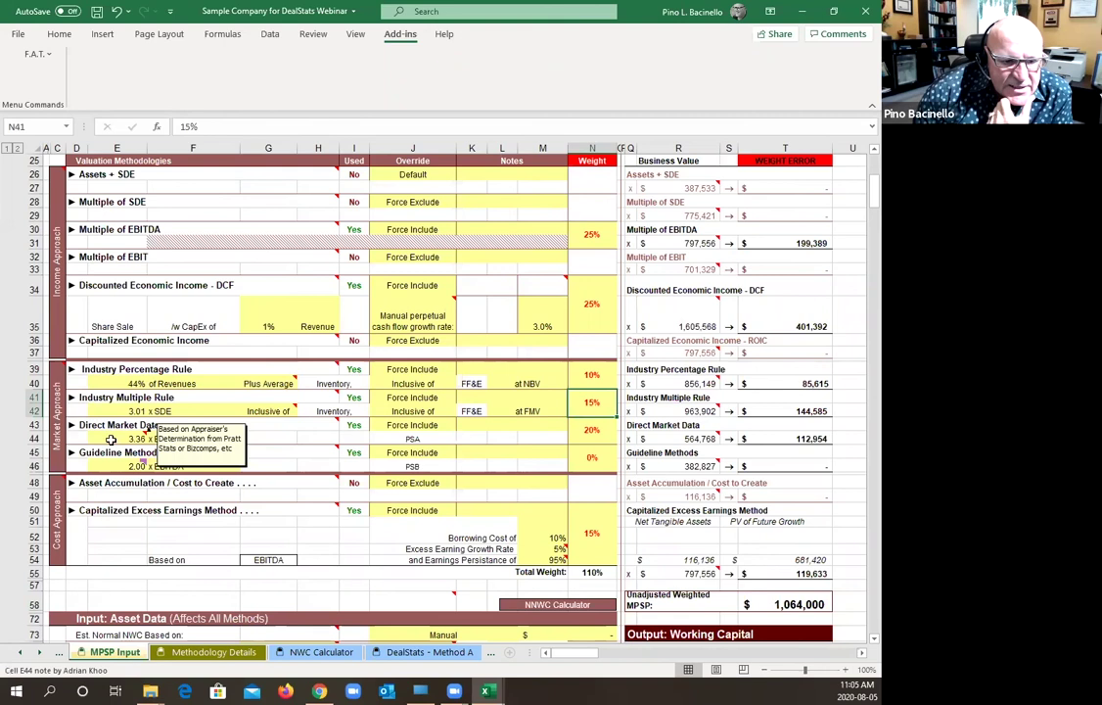
- Check the notes on the Direct Market Data and Guideline Methods multiples, and switch from the browser's webinars page back to the Excel workbook
mouse_move(110, 458)
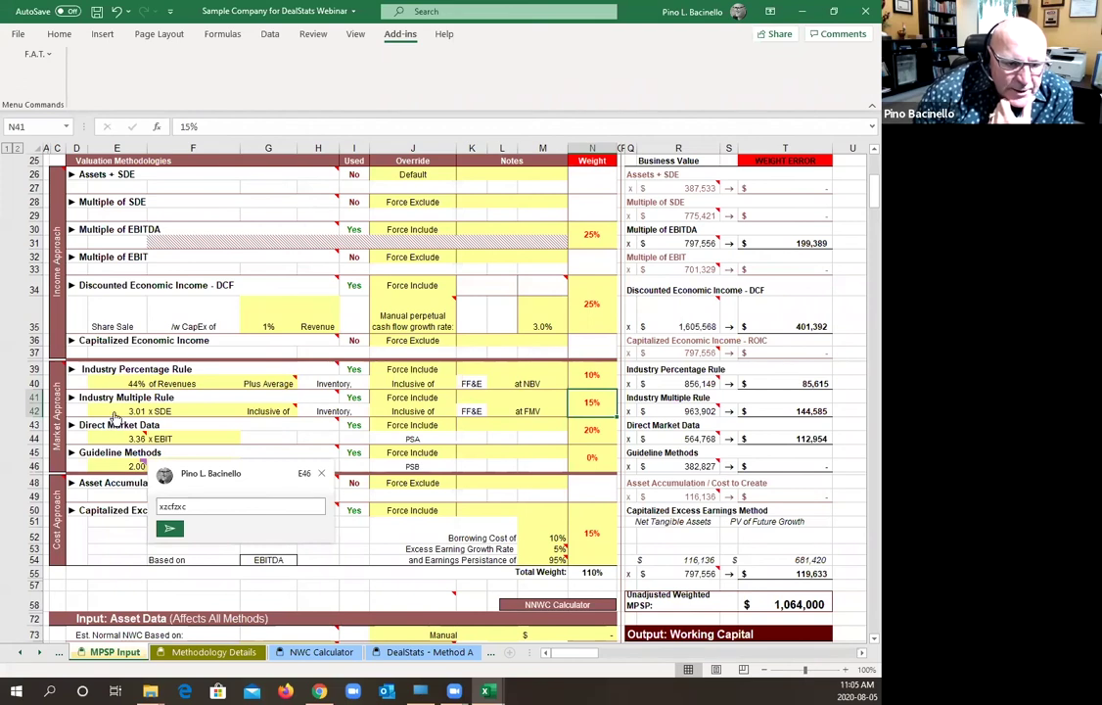
mouse_move(108, 435)
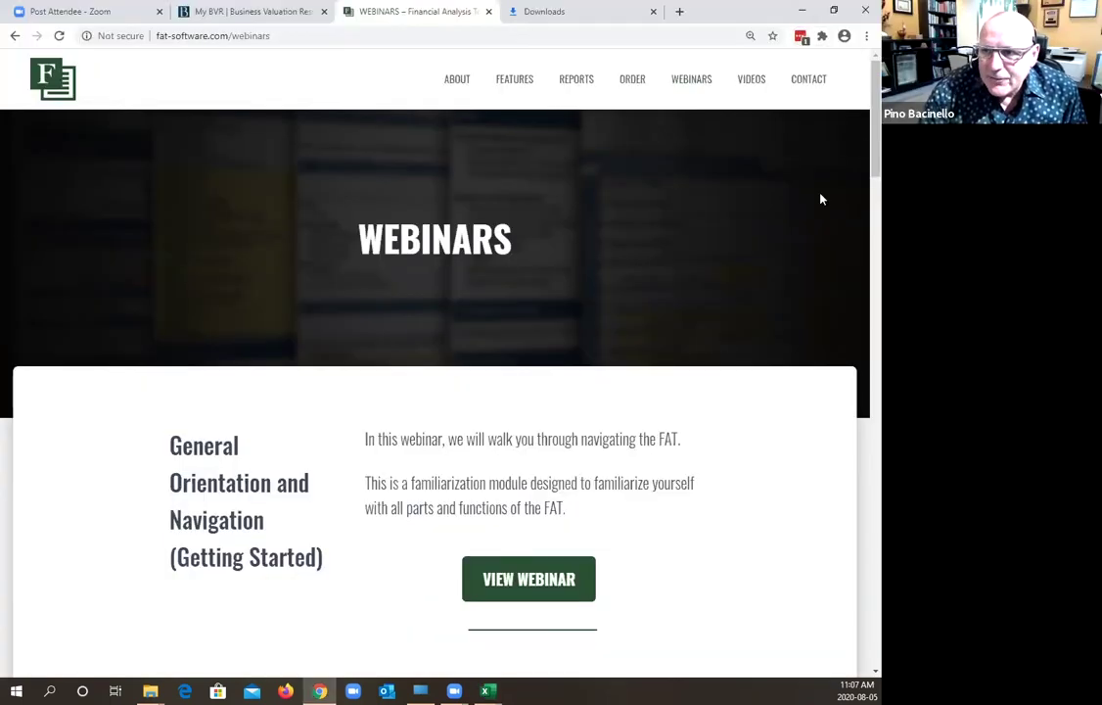
left_click(804, 12)
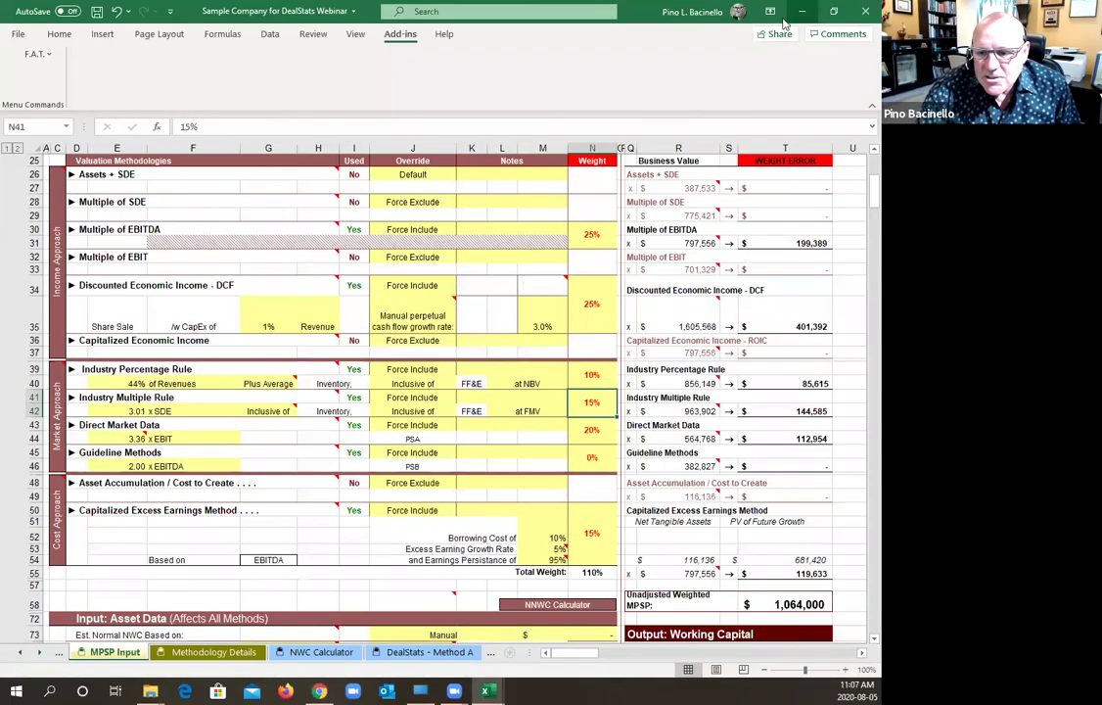